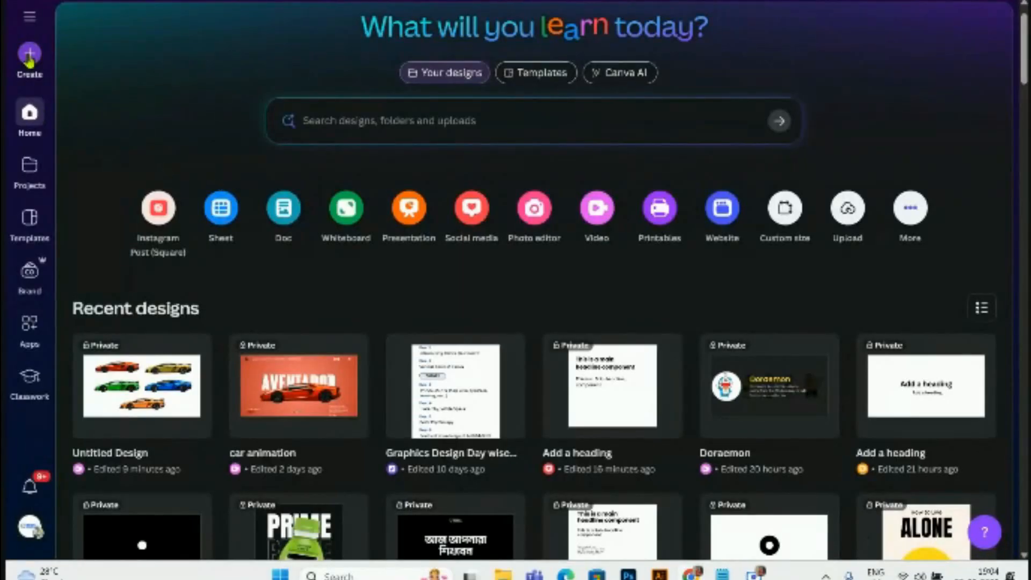
left_click(29, 55)
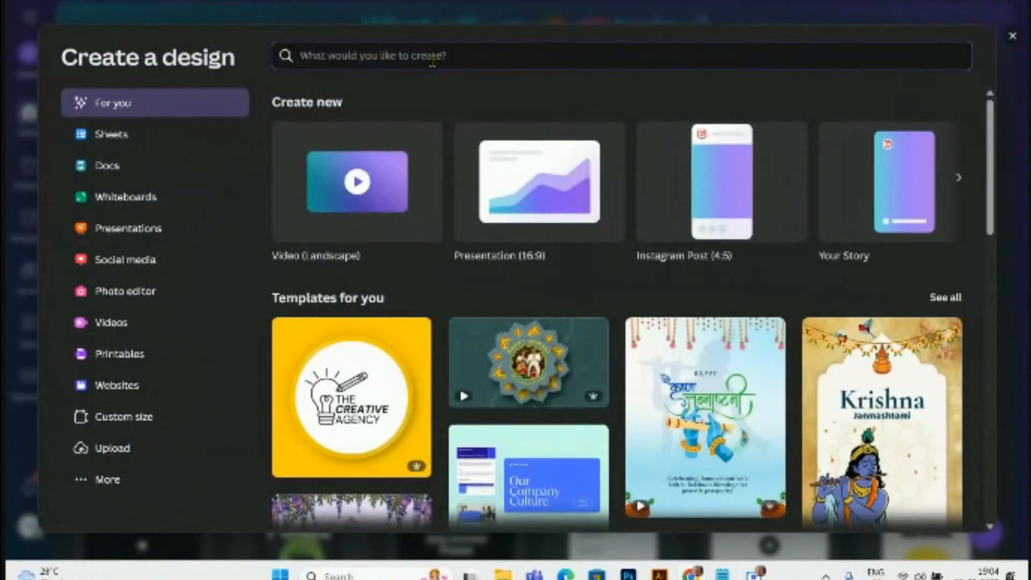
type("reel")
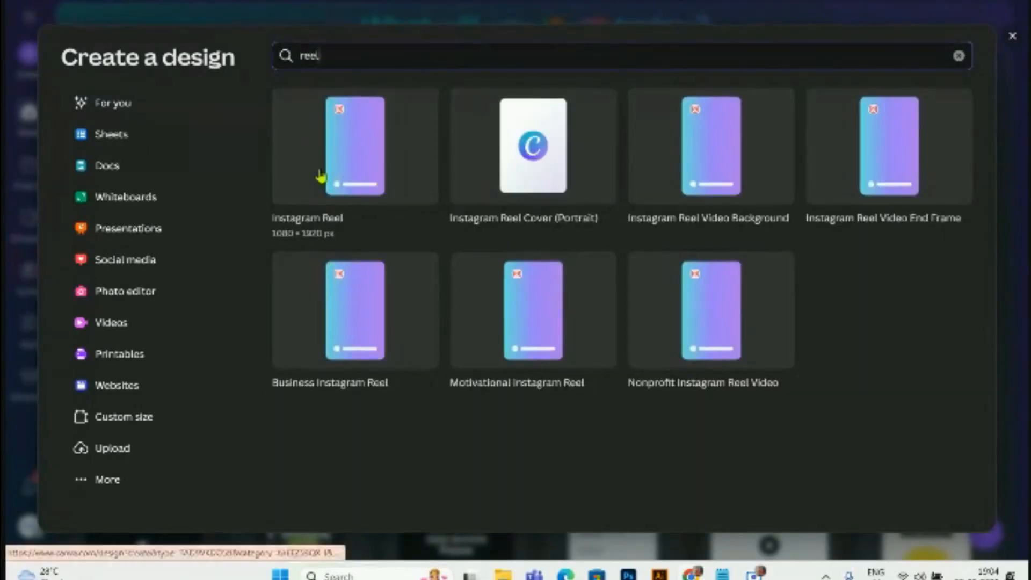
left_click(1012, 37)
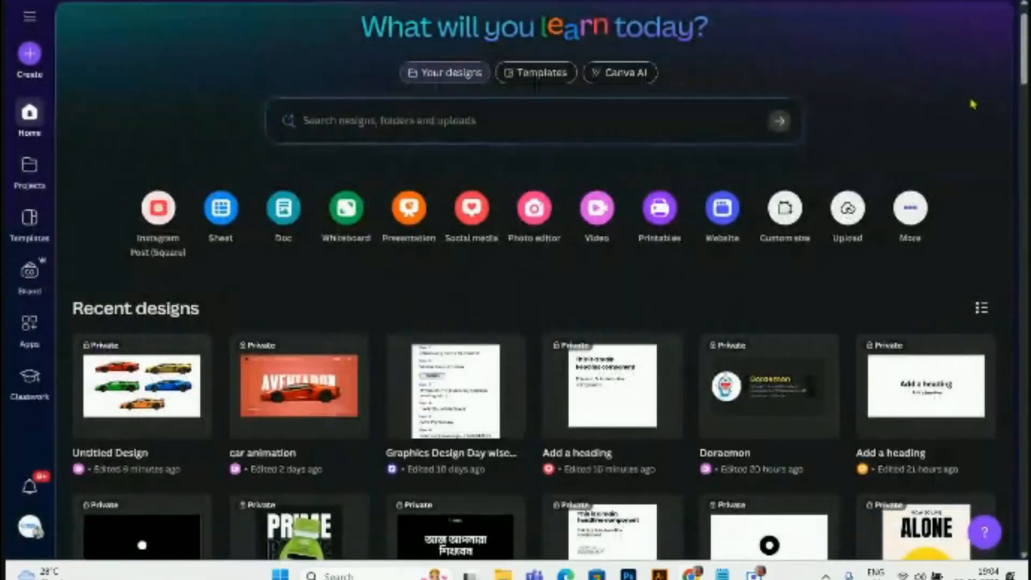
- Create a blank vertical Mobile Video design and shrink the timeline area to give the canvas more room
left_click(596, 209)
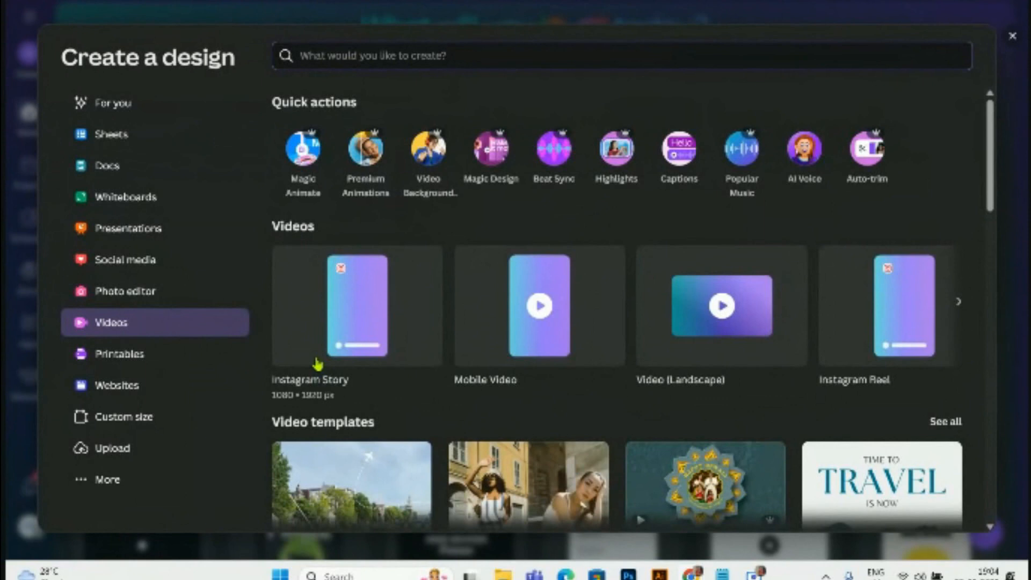
scroll(318, 364, "right", 3)
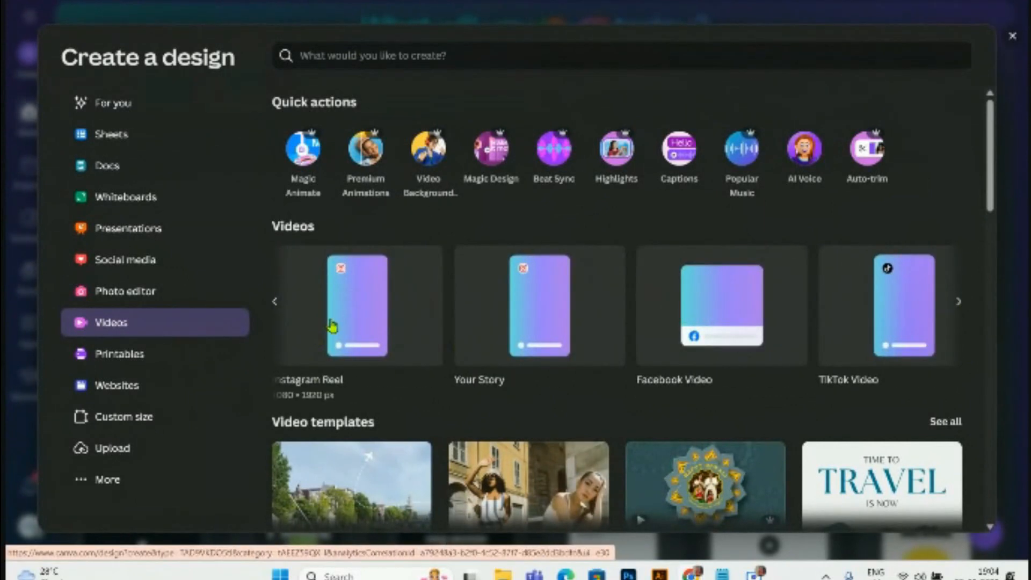
left_click(332, 325)
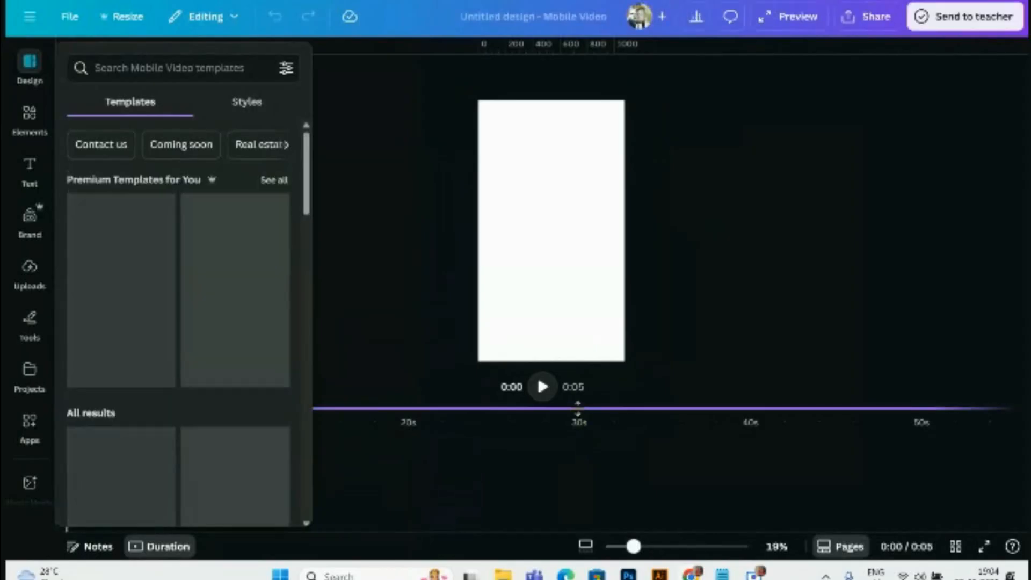
left_click_drag(578, 408, 574, 456)
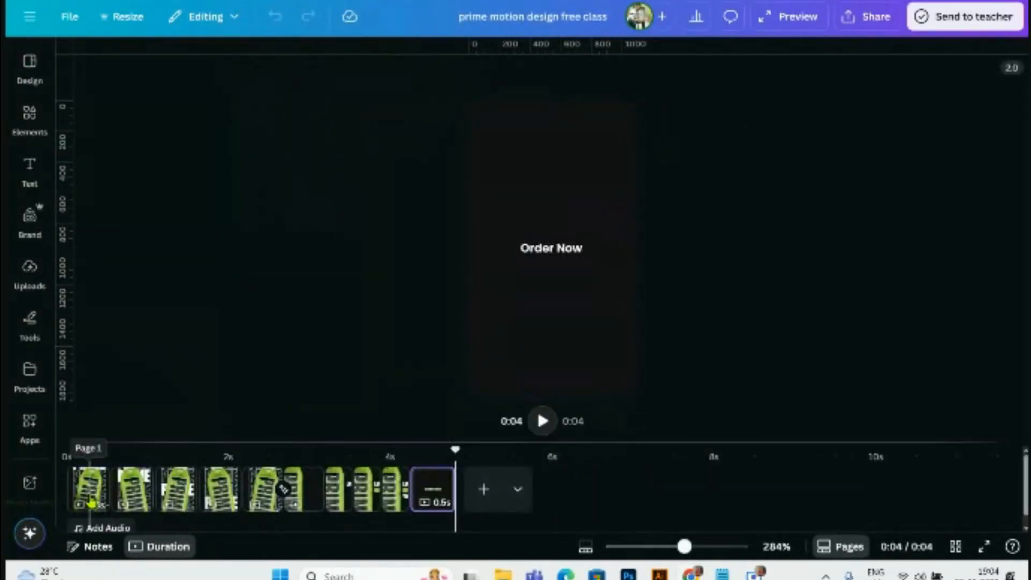
- Copy the bottle image from page 1 of the "prime motion design free class" design onto the blank page and rotate it to 0°
left_click(89, 488)
left_click(528, 293)
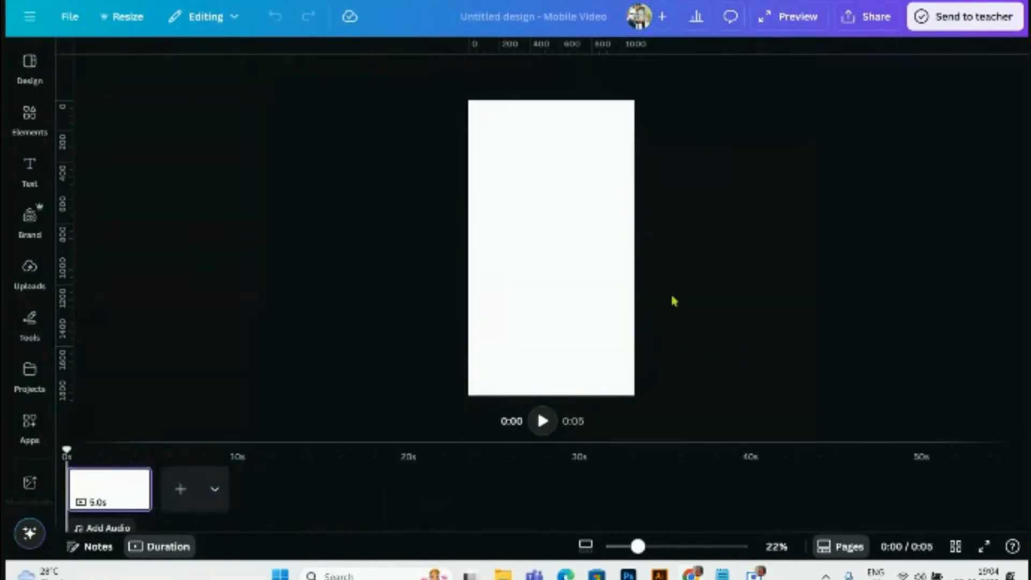
left_click(590, 247)
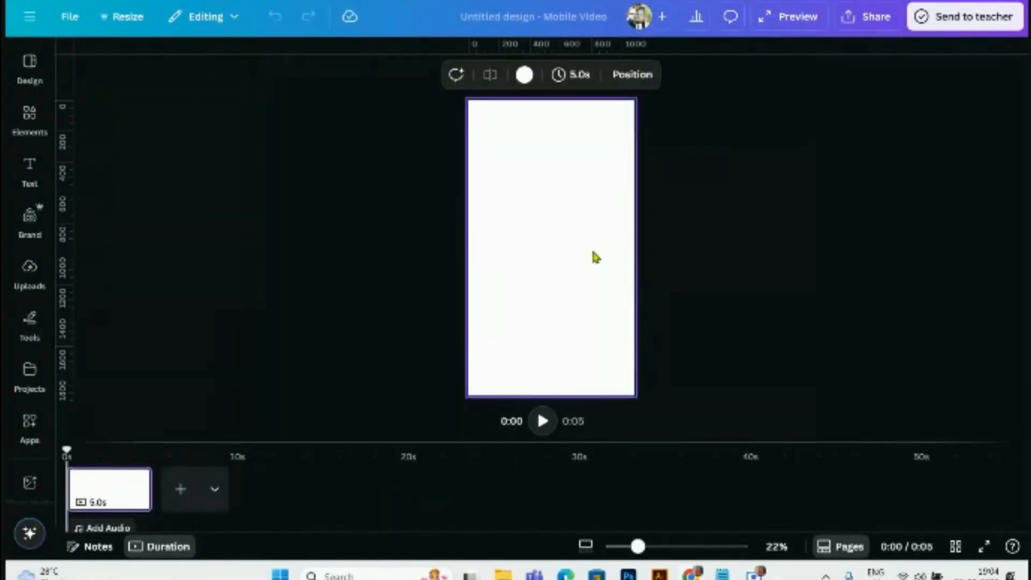
key("ctrl+v")
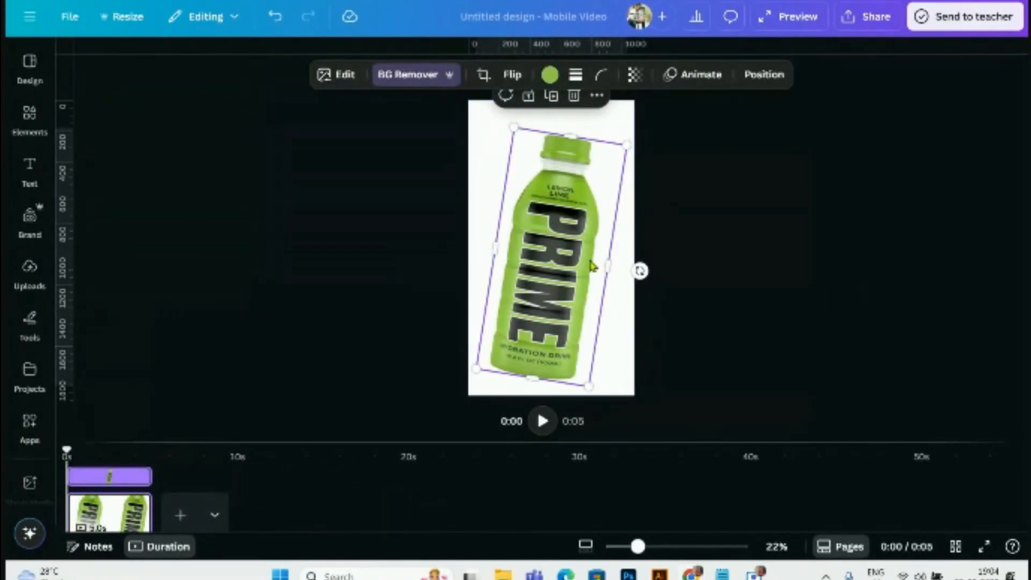
left_click_drag(639, 271, 665, 258)
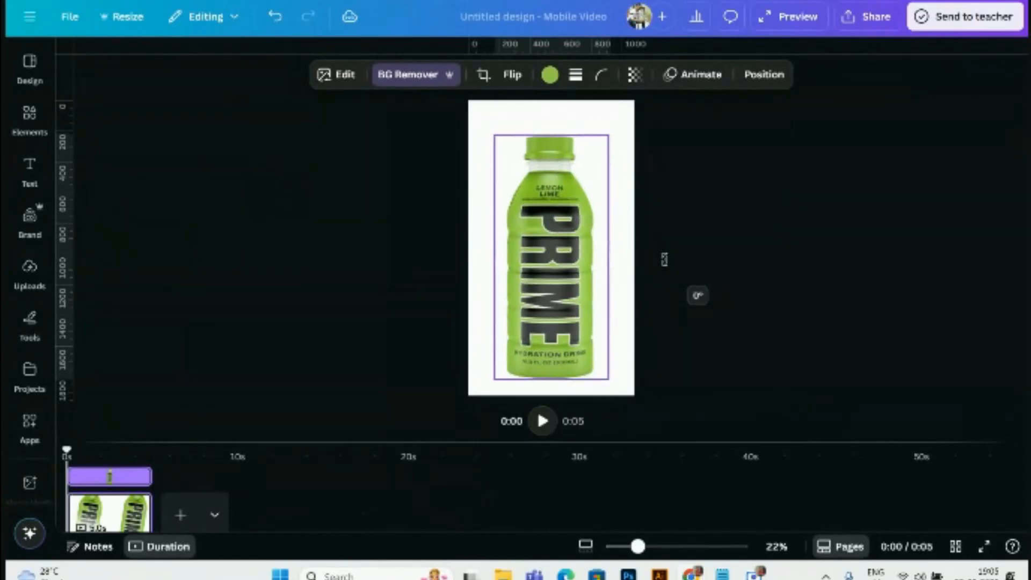
left_click(787, 243)
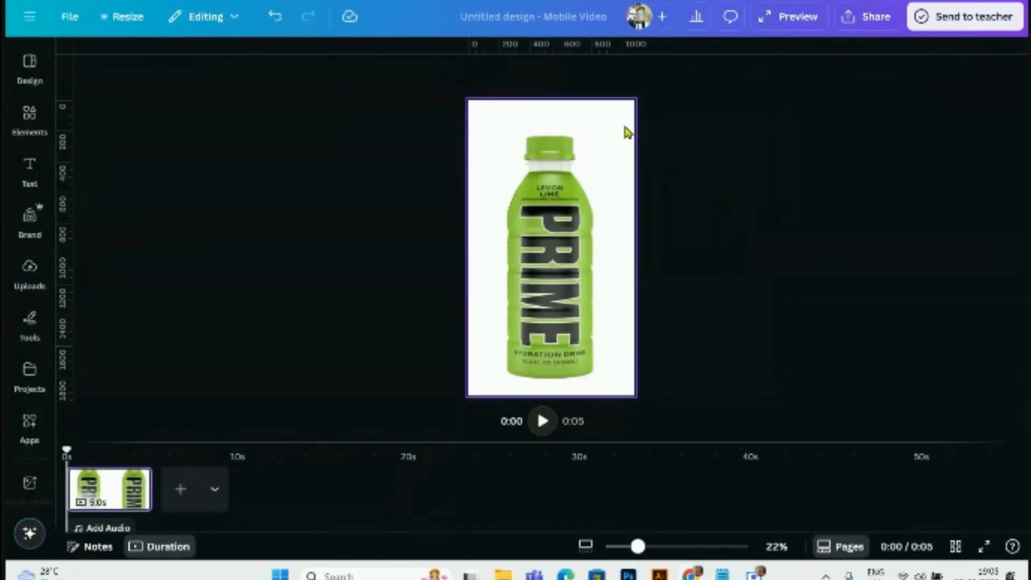
- Set the page background to the solid near-black colour #1B1B1B
left_click(606, 121)
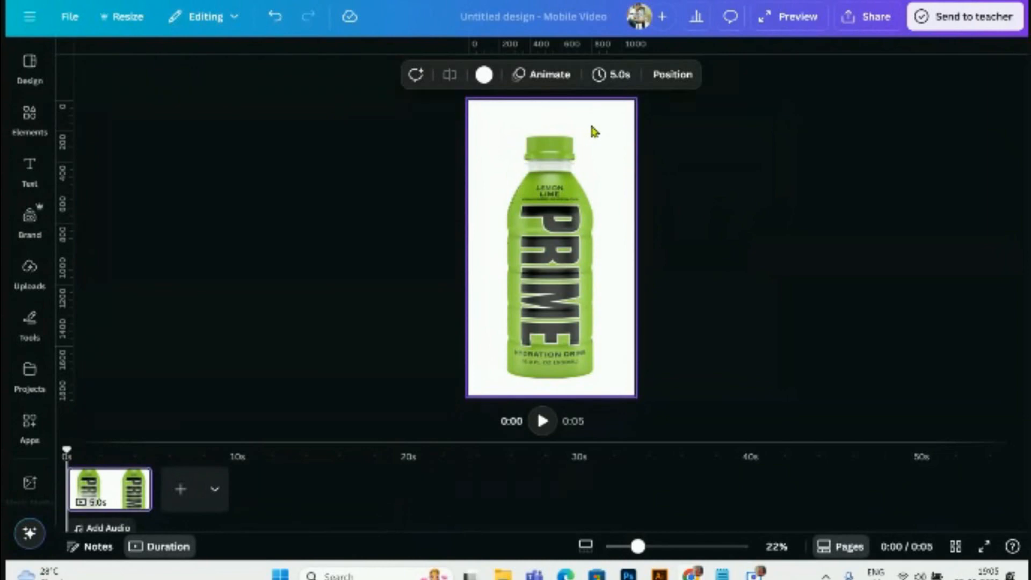
left_click(482, 78)
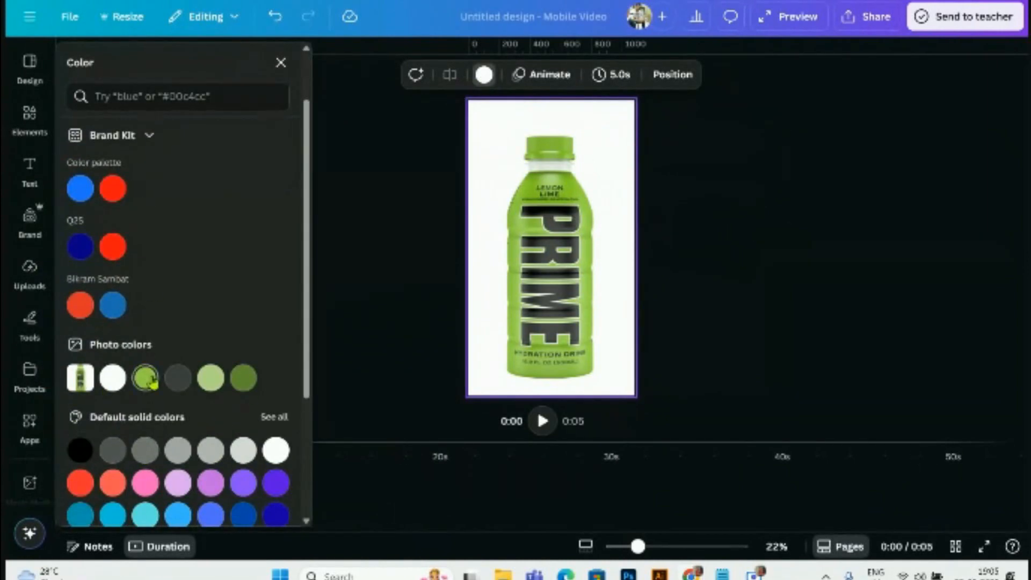
left_click(178, 379)
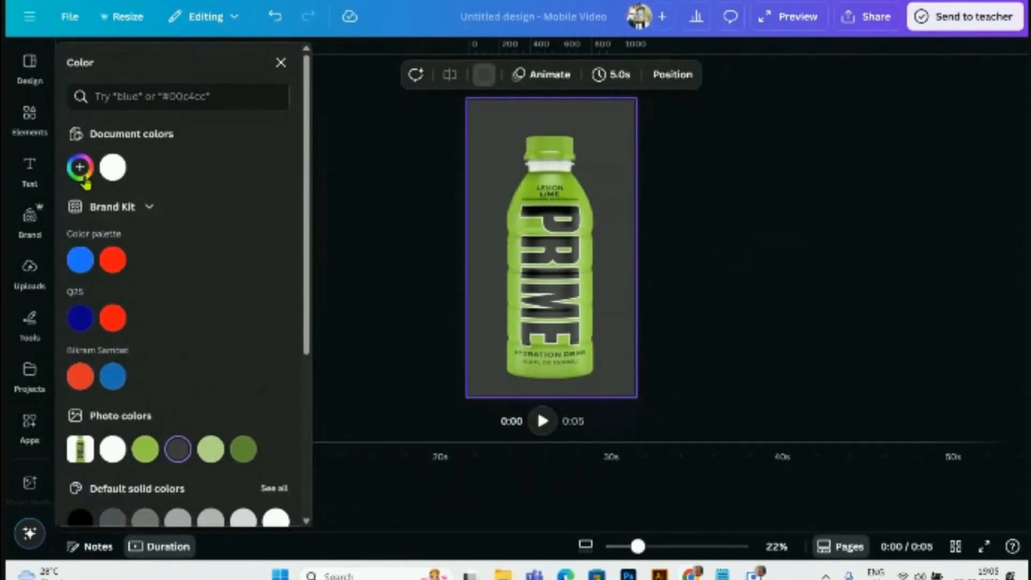
left_click(80, 167)
left_click_drag(86, 291, 79, 308)
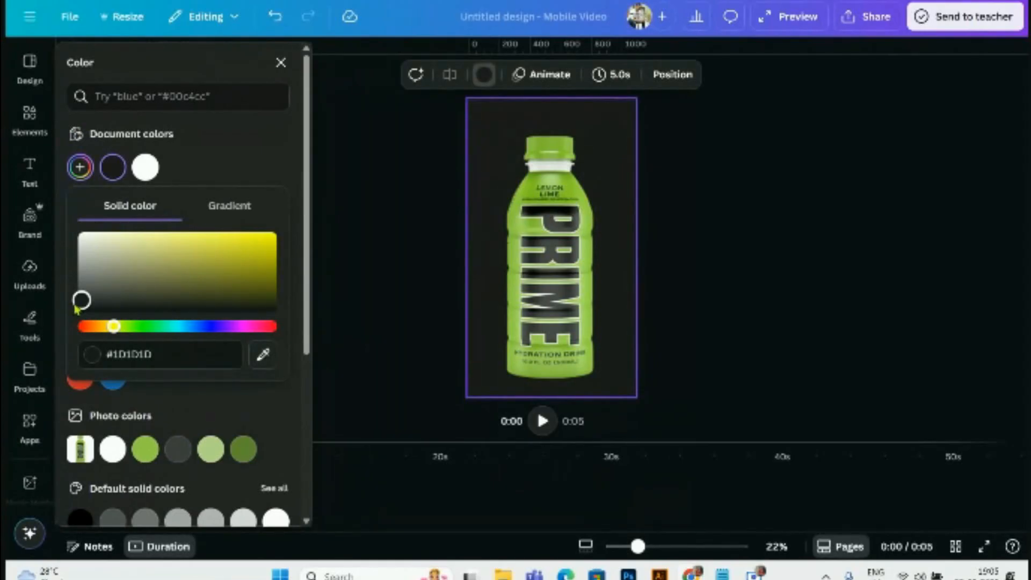
left_click_drag(75, 308, 76, 310)
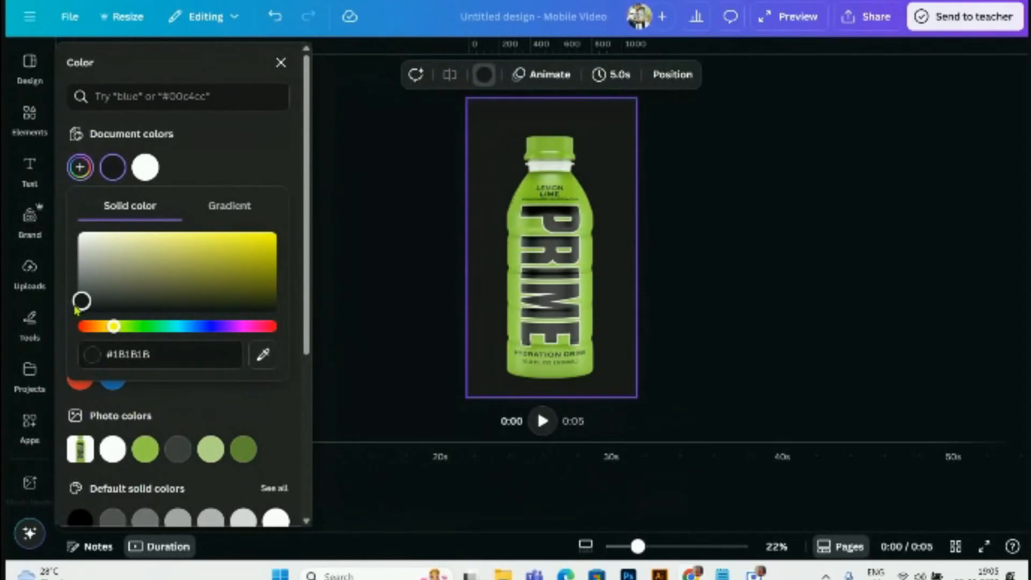
left_click(701, 289)
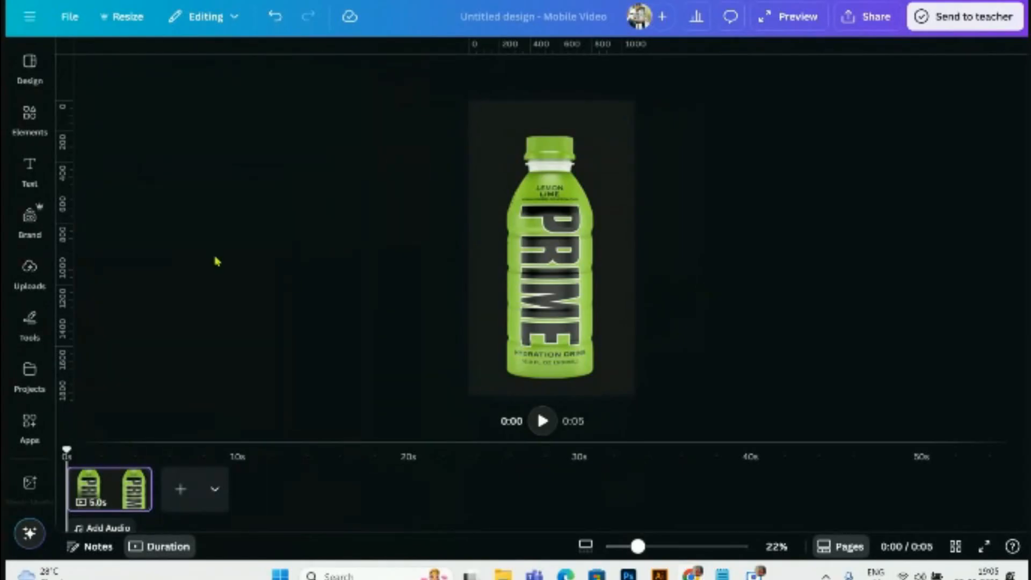
- Add a heading to the page and replace its text with "PRIME"
left_click(29, 166)
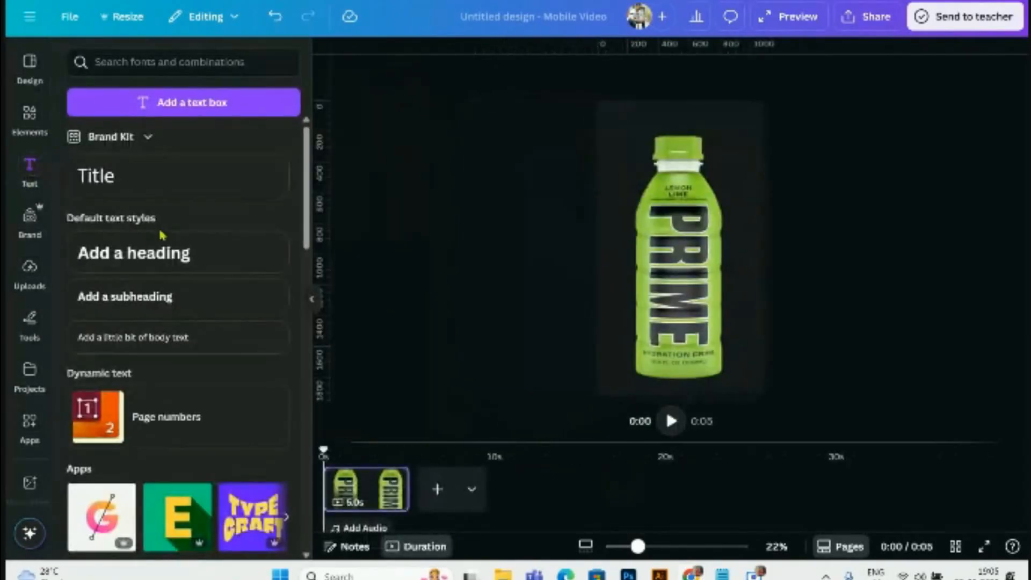
left_click(156, 267)
left_click(356, 298)
double_click(686, 252)
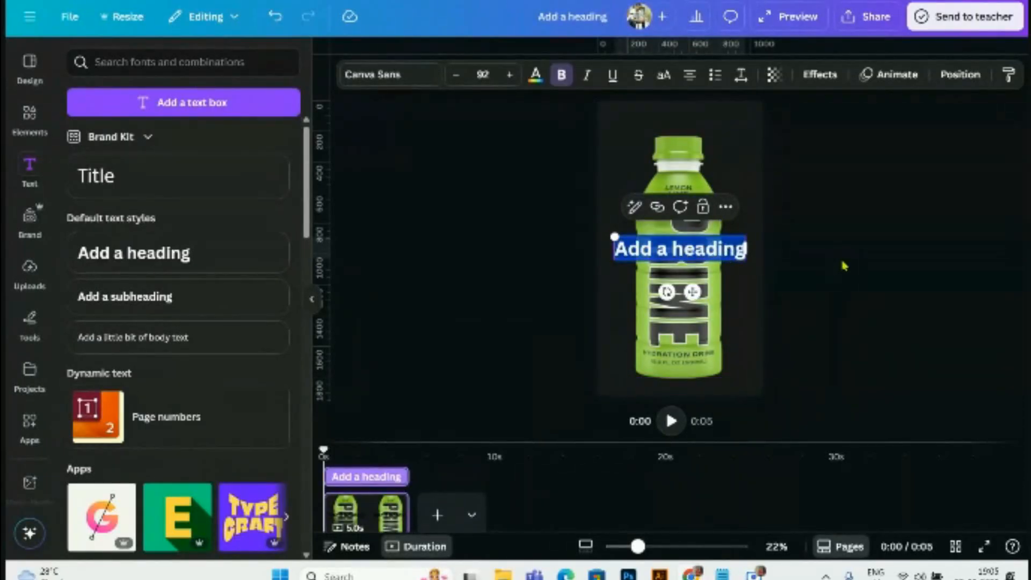
type("PRIME")
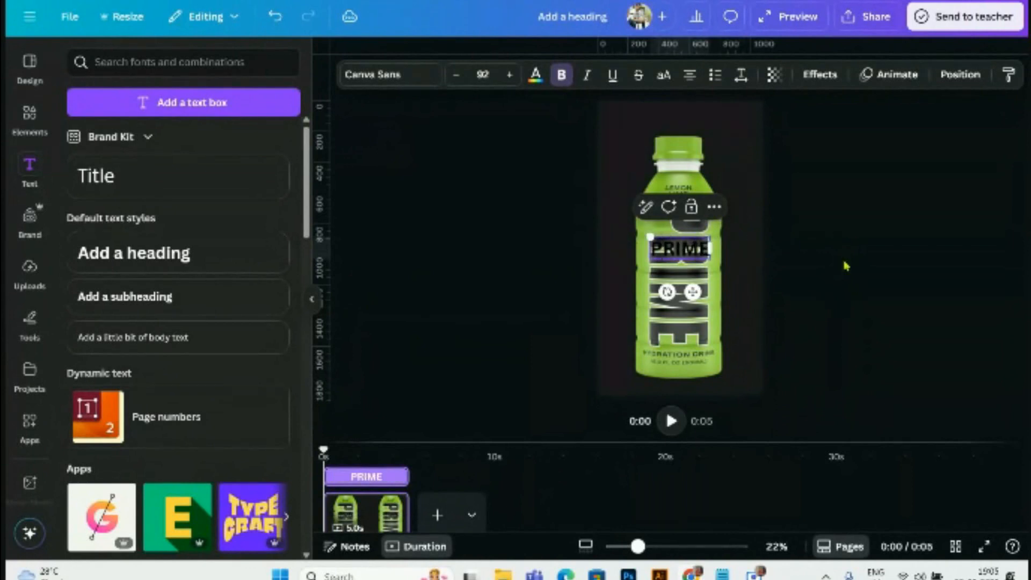
left_click(844, 267)
left_click(311, 299)
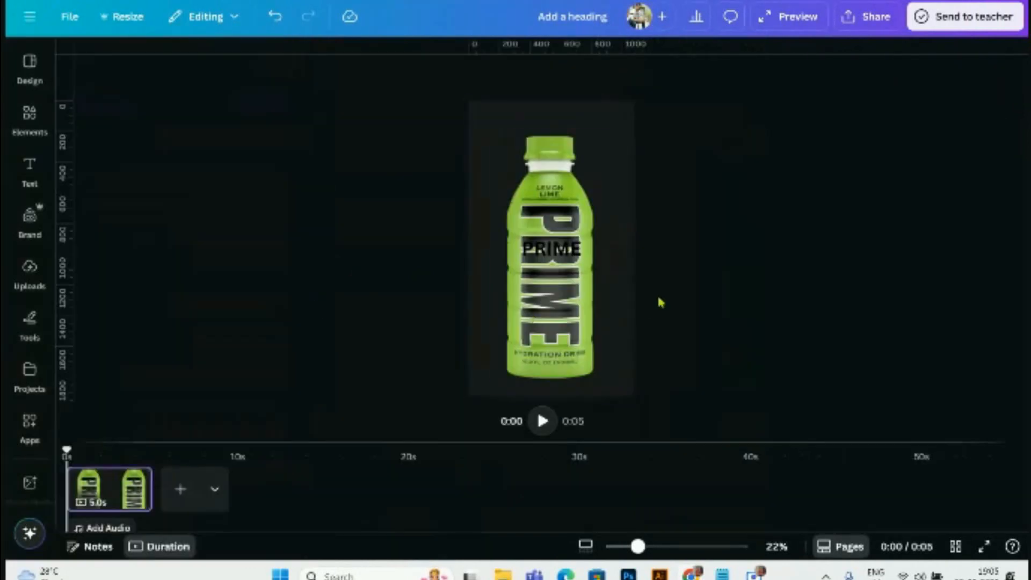
- Enlarge the PRIME heading to font size 175 and place it centred over the bottle's cap
left_click(534, 248)
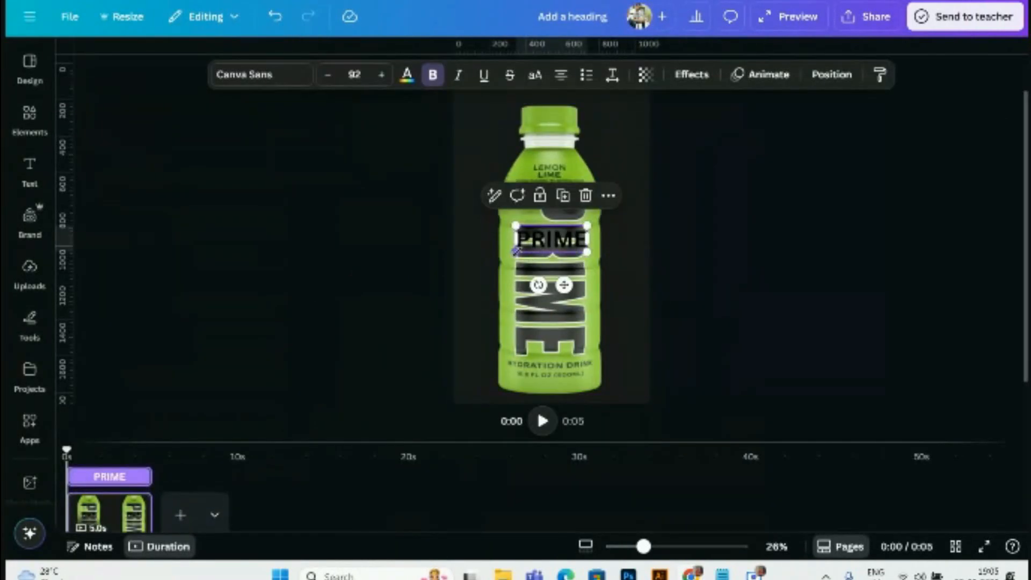
left_click_drag(501, 258, 476, 269)
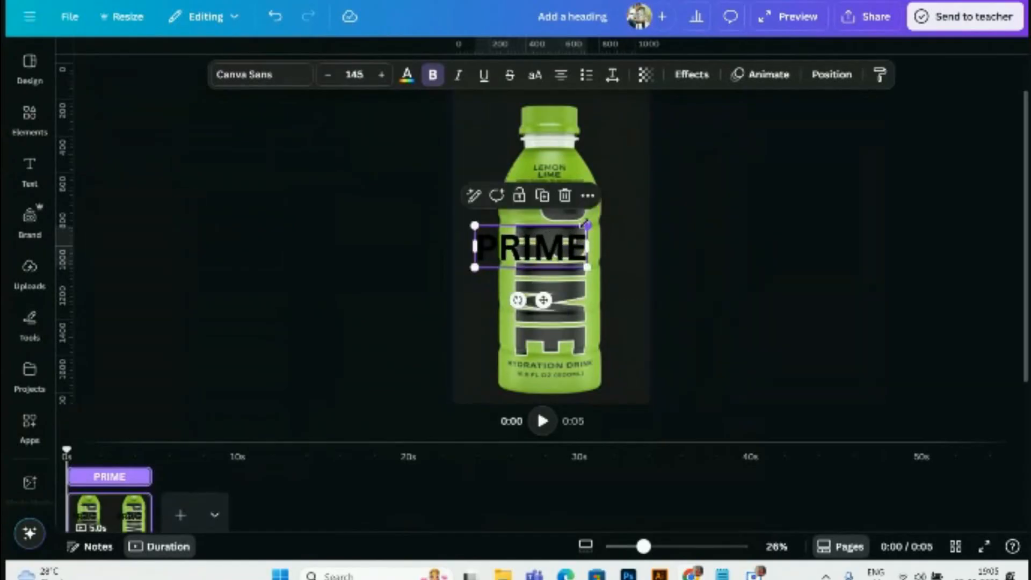
left_click_drag(588, 224, 610, 216)
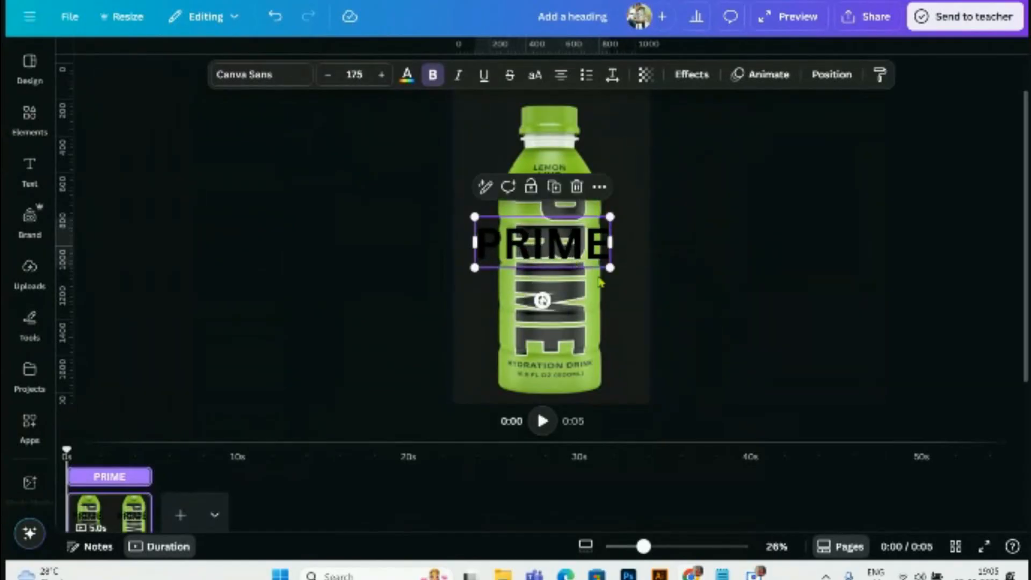
left_click(792, 317)
left_click_drag(591, 296, 597, 176)
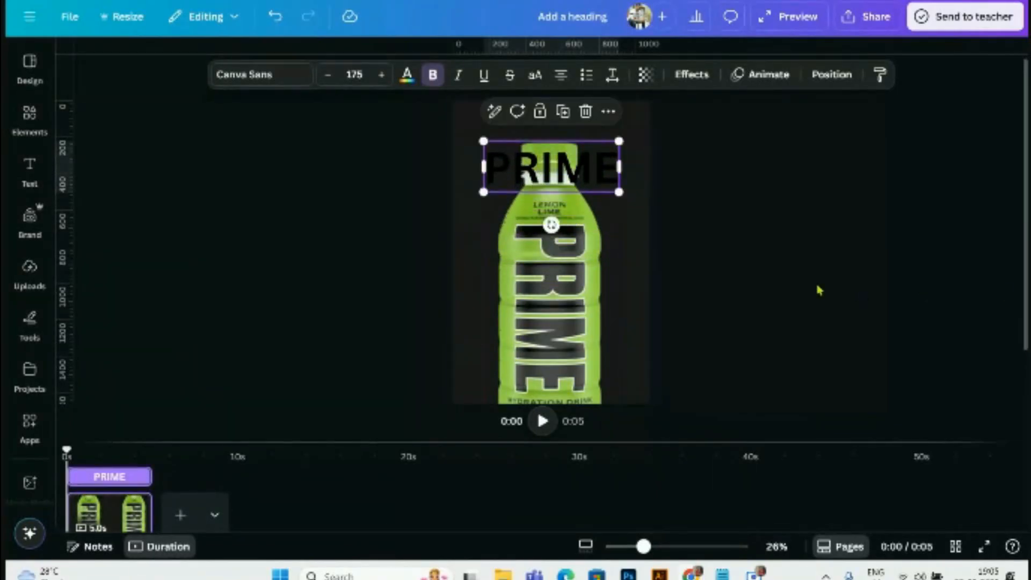
left_click(818, 290)
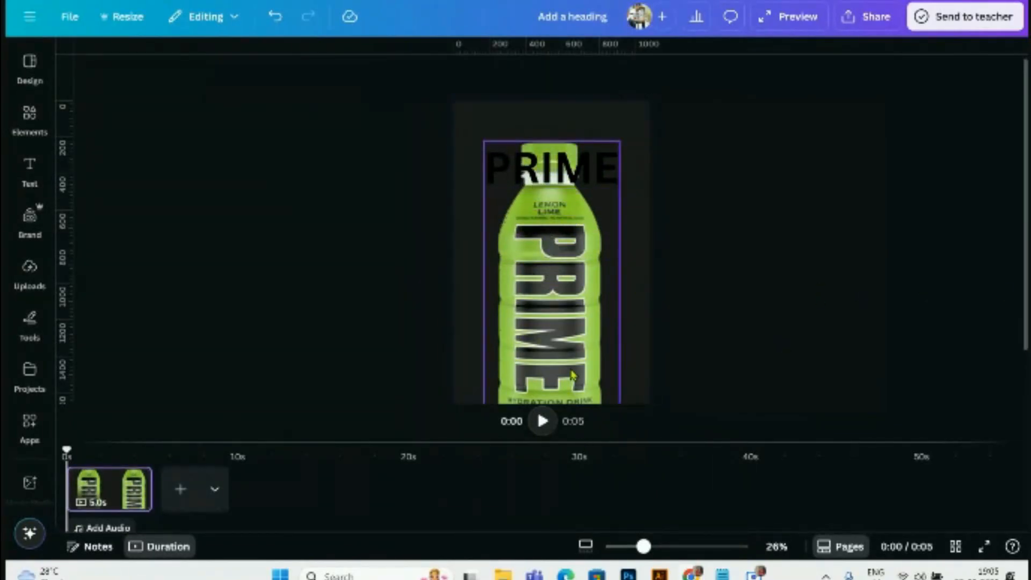
scroll(709, 342, "down", 1)
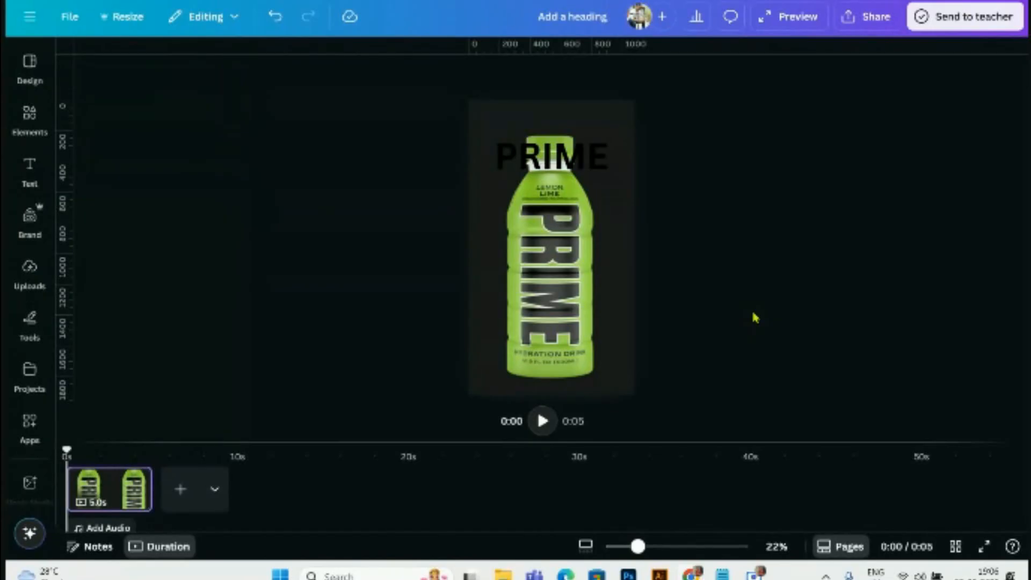
- Change the PRIME heading's font to Anton and enlarge it to font size 231
left_click(598, 173)
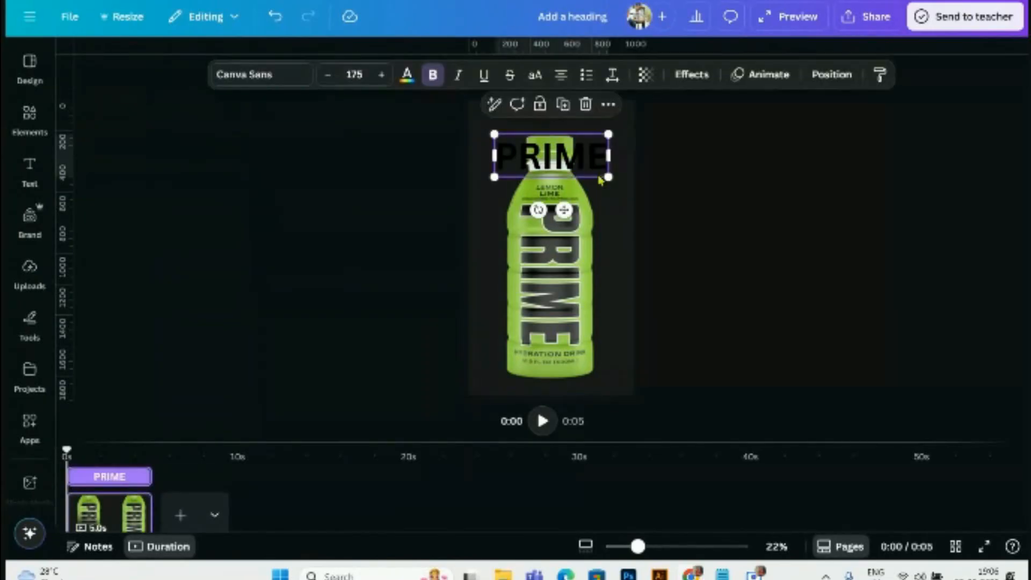
left_click(258, 79)
left_click(132, 183)
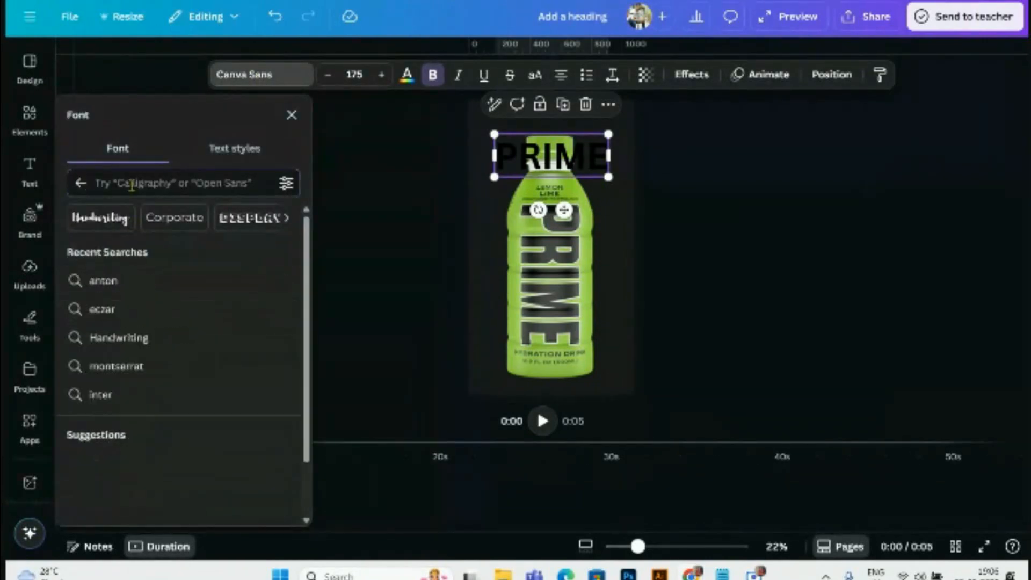
type("ANTON")
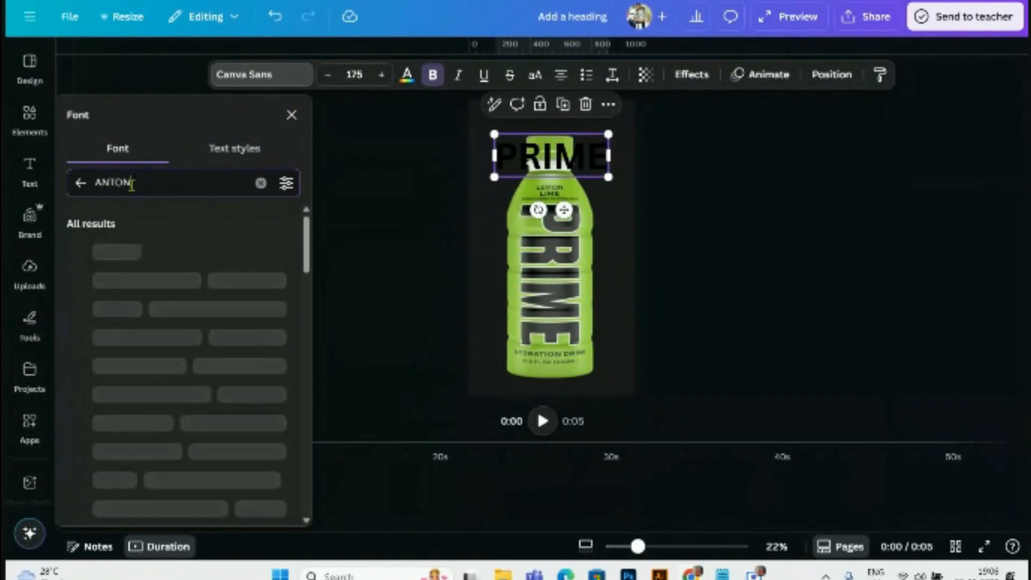
left_click(124, 257)
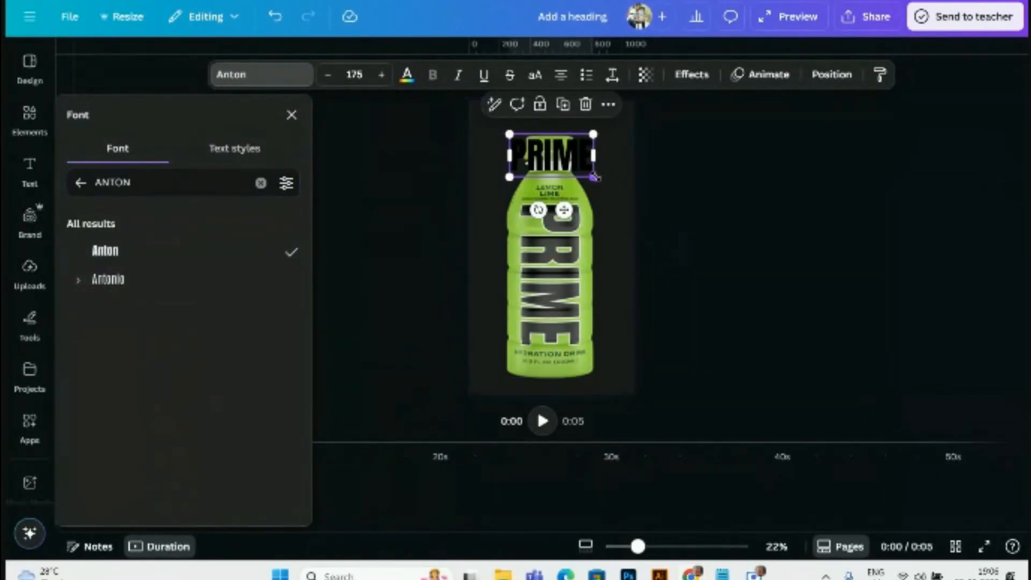
left_click_drag(594, 176, 607, 177)
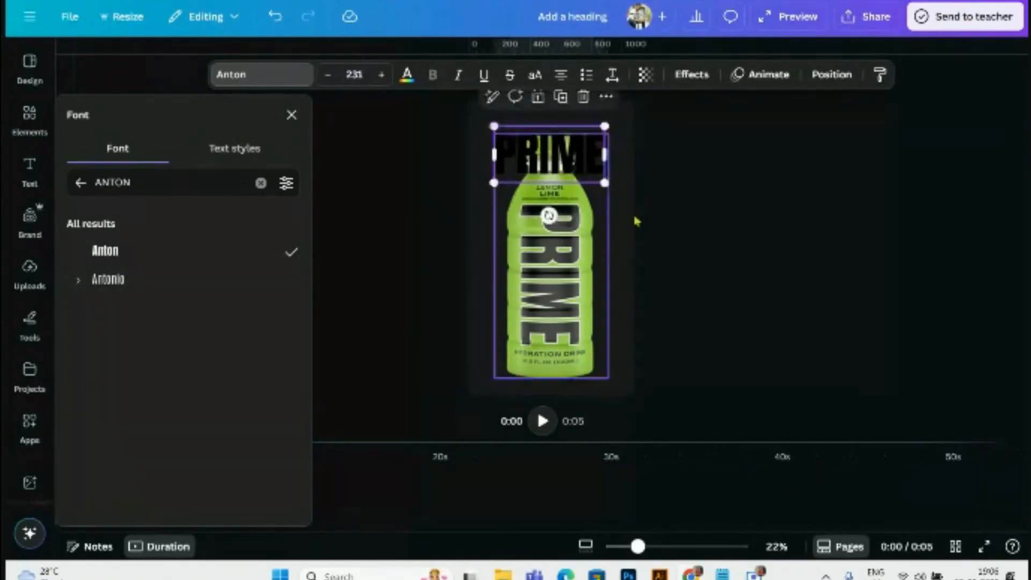
left_click(697, 337)
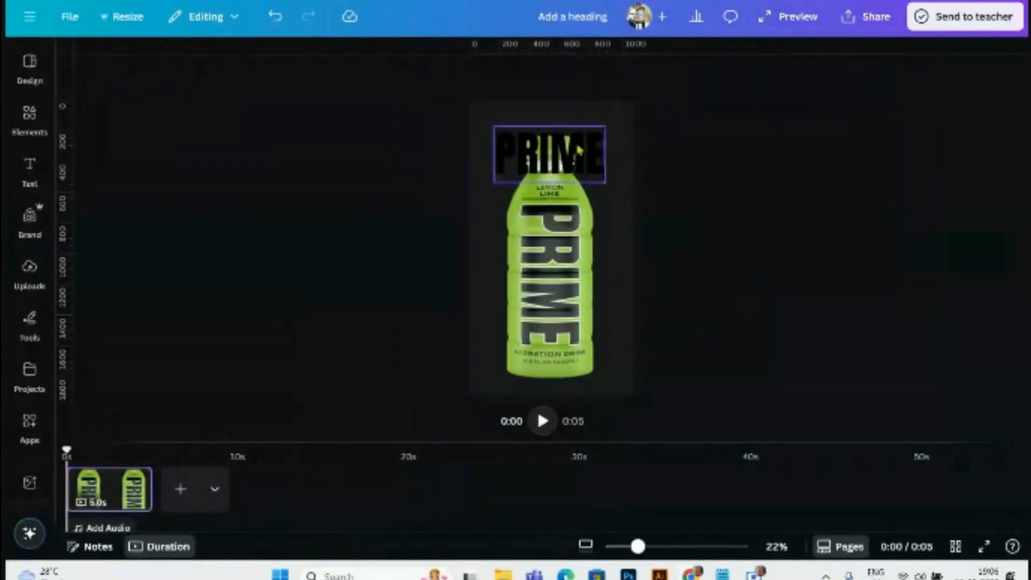
left_click(586, 168)
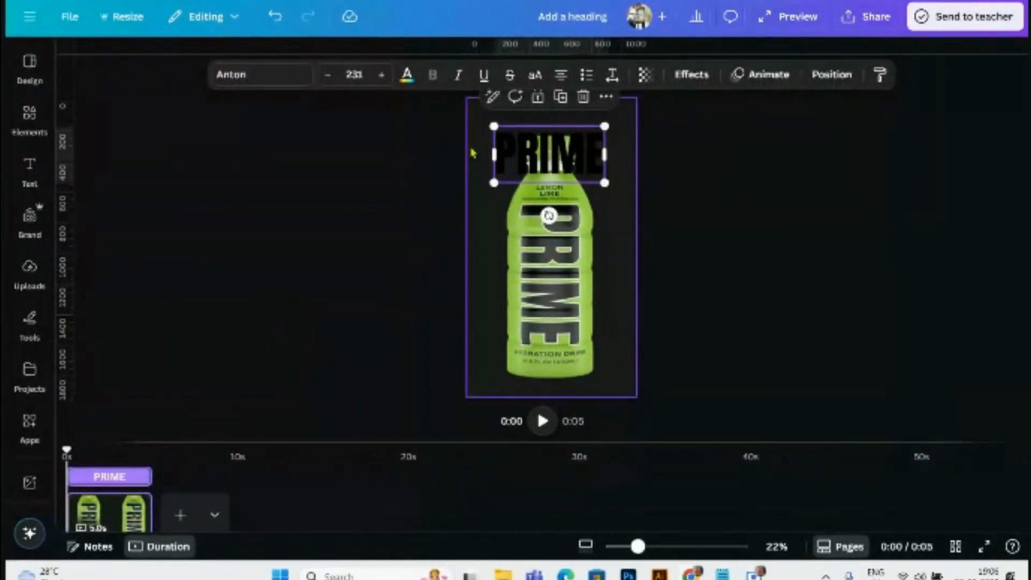
- Change the PRIME heading's text colour to white
left_click(407, 74)
scroll(139, 456, "down", 3)
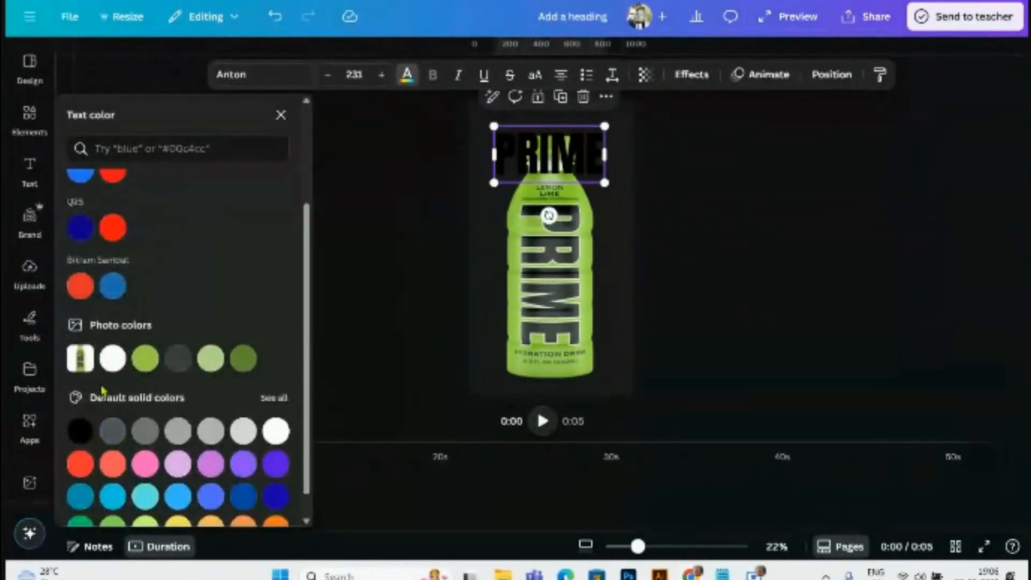
left_click(113, 358)
key("Escape")
left_click(807, 261)
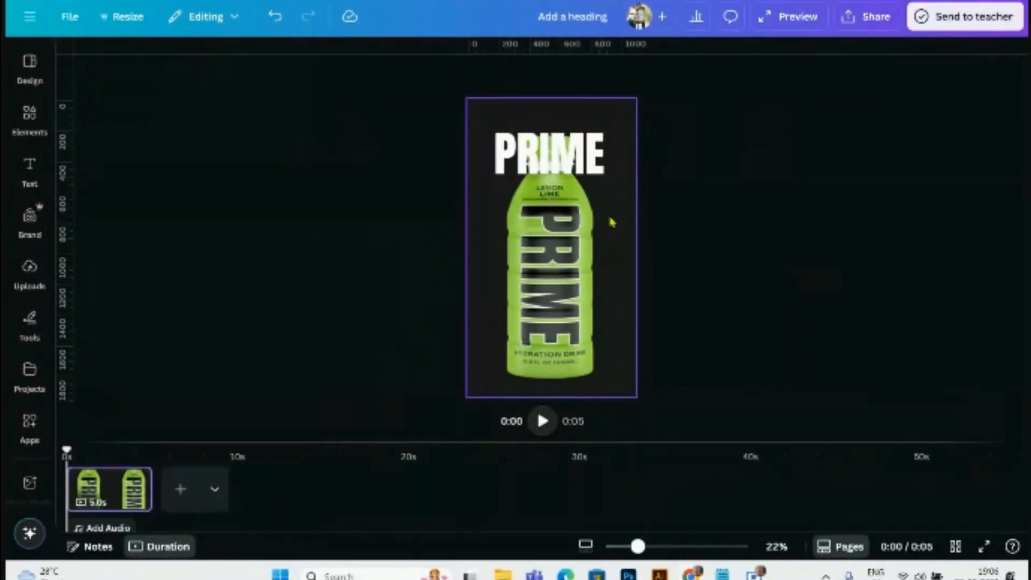
- Align the PRIME heading to the horizontal centre of the page
left_click(586, 156)
left_click(832, 74)
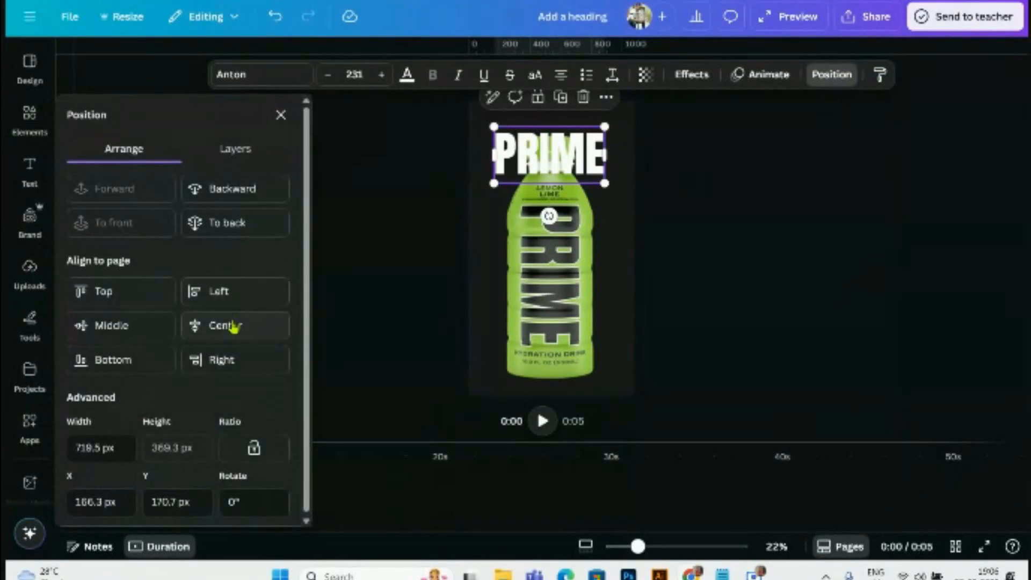
left_click(233, 326)
left_click(671, 223)
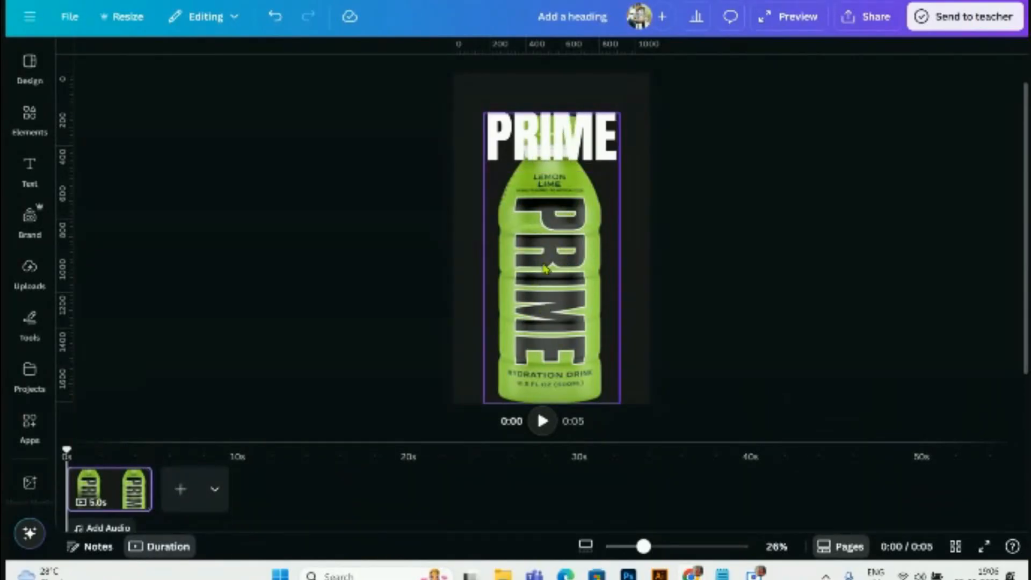
- Enlarge the PRIME heading slightly to font size 239 so it spans the bottle image's width
left_click(595, 138)
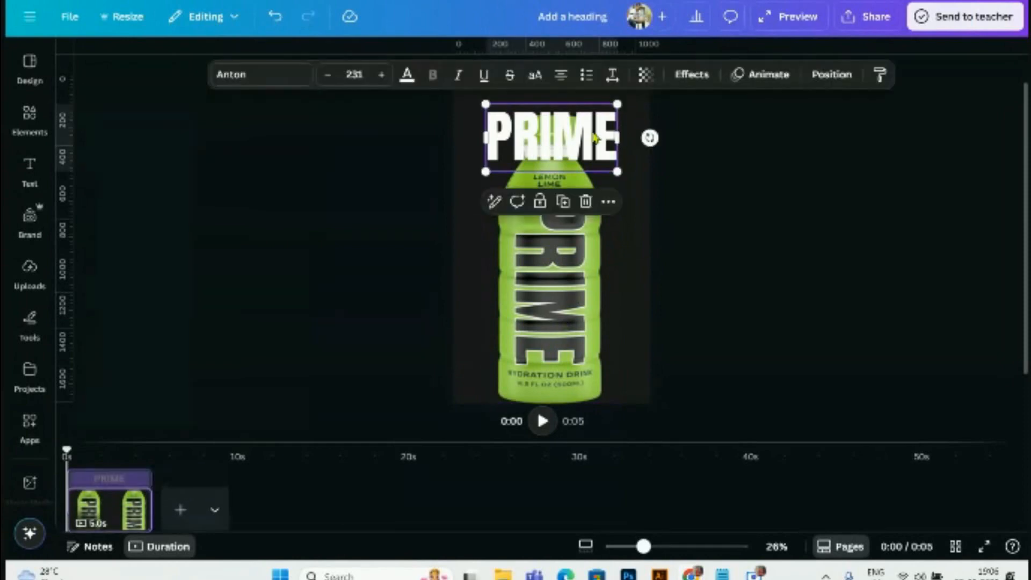
left_click_drag(615, 173, 619, 174)
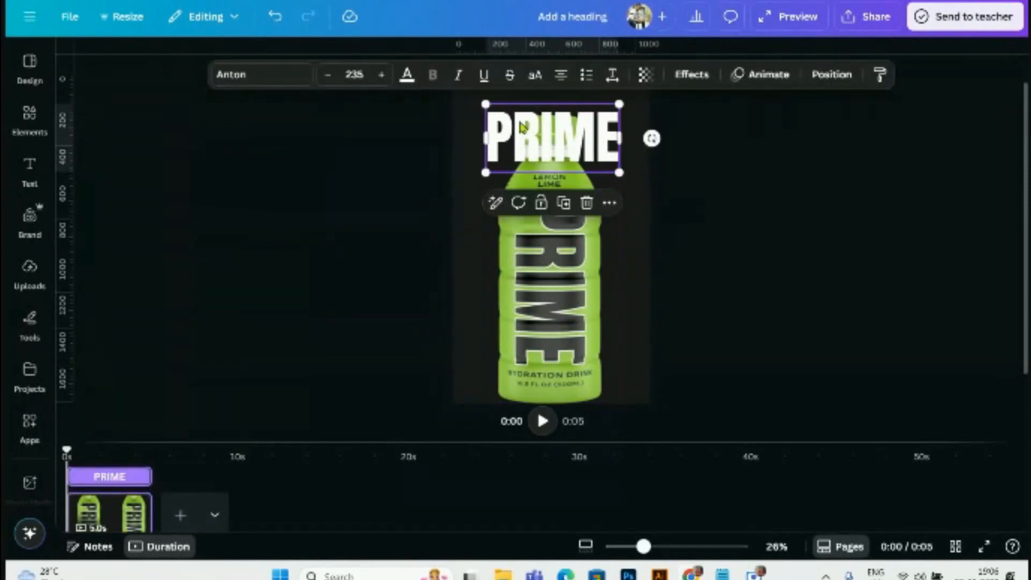
left_click_drag(483, 104, 482, 102)
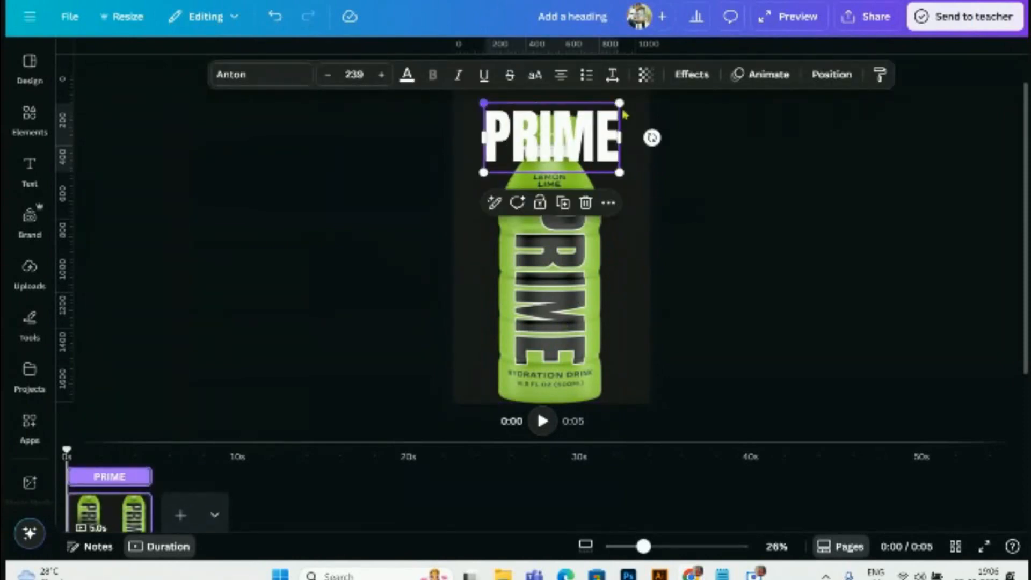
left_click(832, 74)
left_click(804, 281)
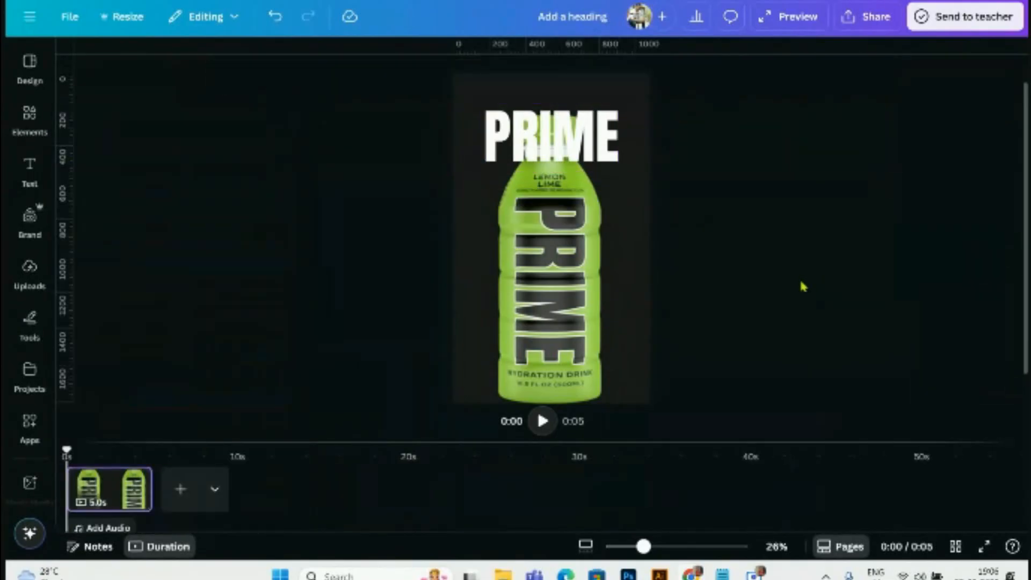
- Apply the Hollow text effect to the PRIME heading with a thin outline of thickness 6
left_click(574, 152)
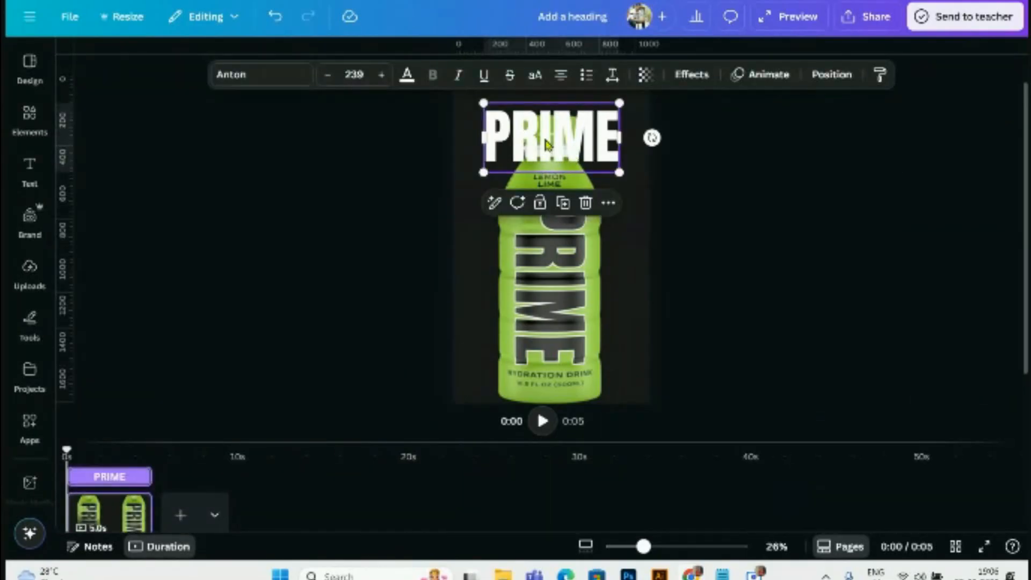
left_click(687, 80)
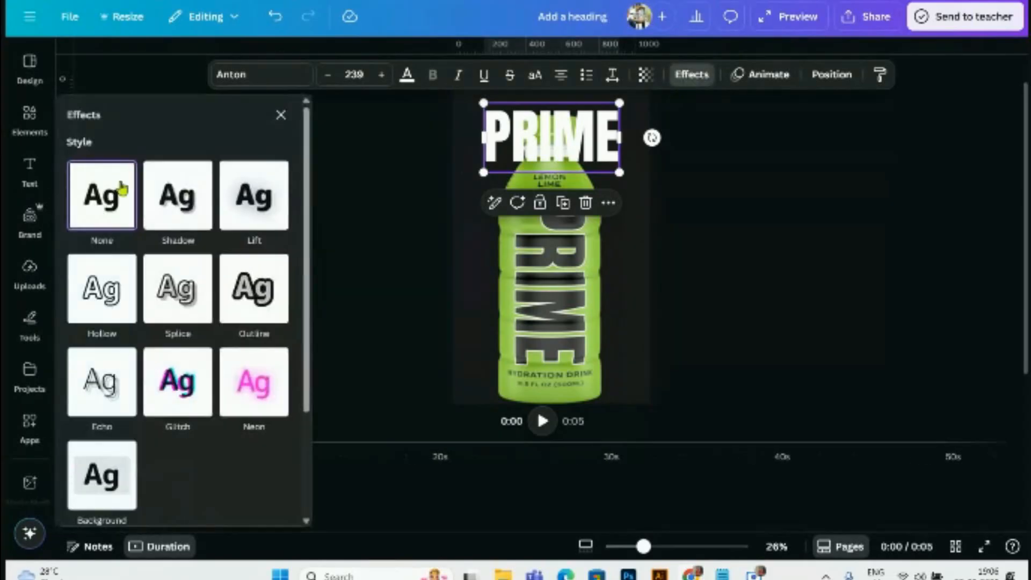
left_click(99, 310)
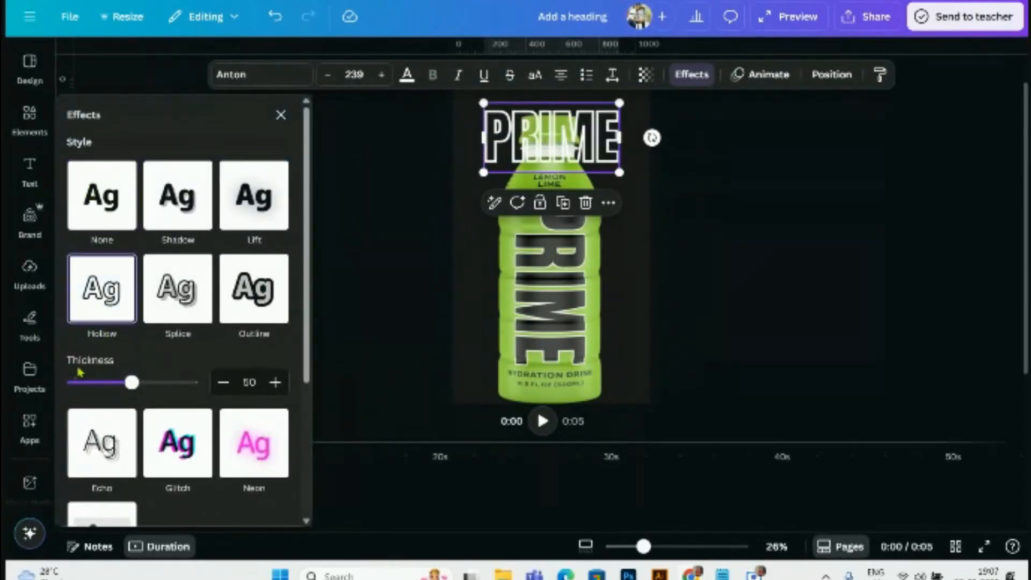
left_click_drag(133, 391, 167, 395)
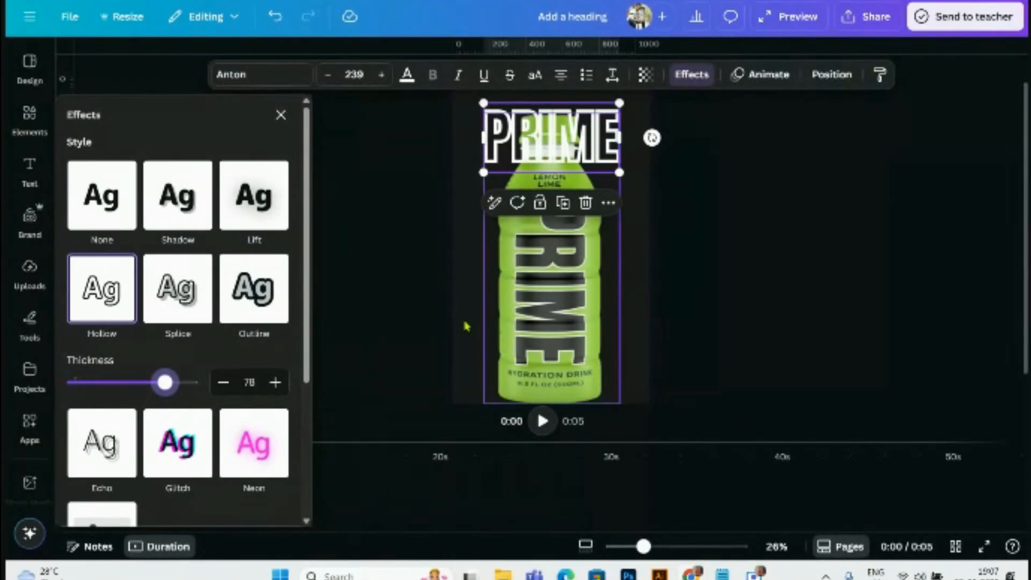
left_click_drag(165, 382, 80, 409)
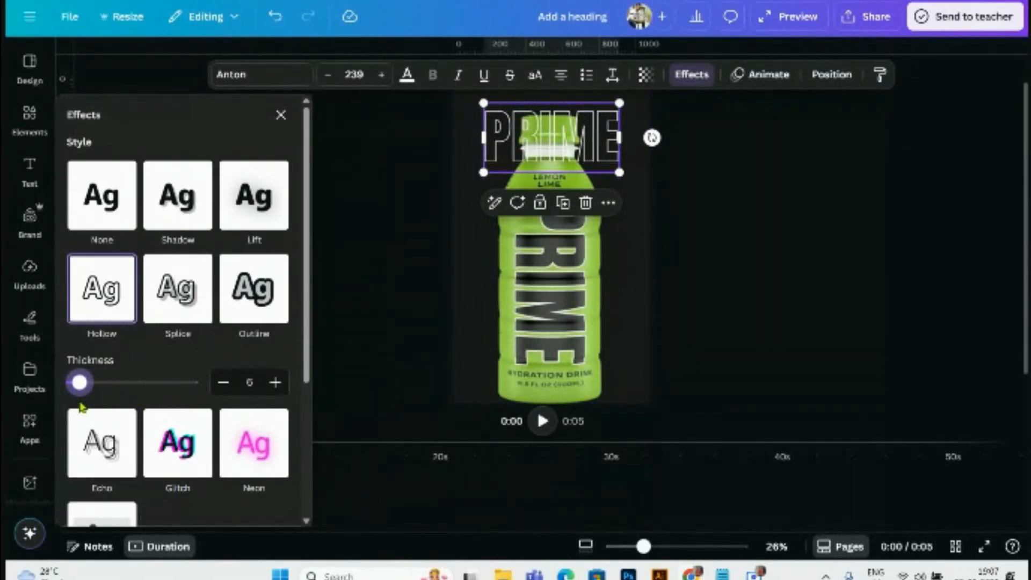
left_click(762, 220)
- Duplicate the hollow PRIME heading four times, stacking the copies evenly down the bottle to make five rows
left_click(577, 154)
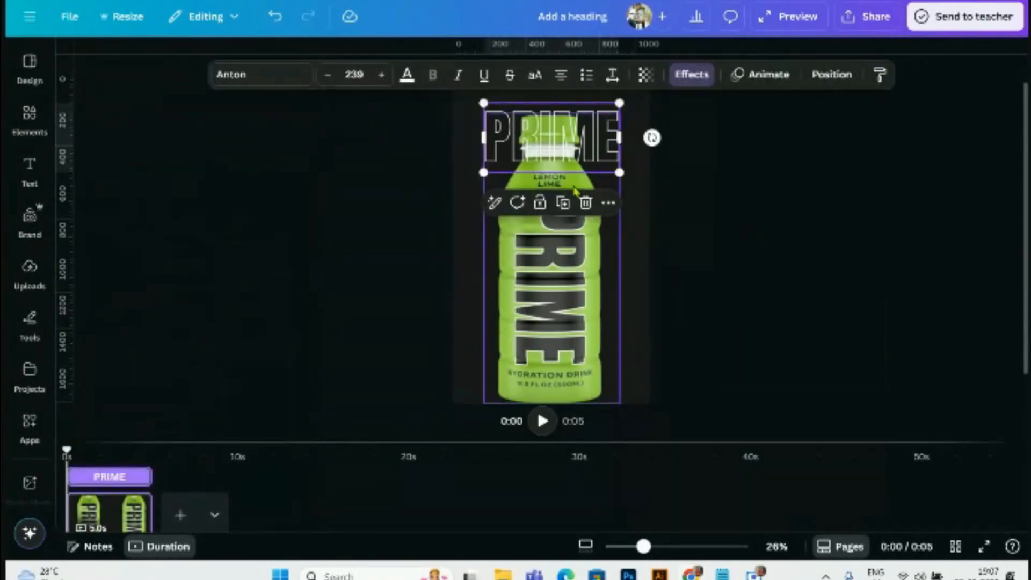
left_click_drag(558, 144, 562, 200)
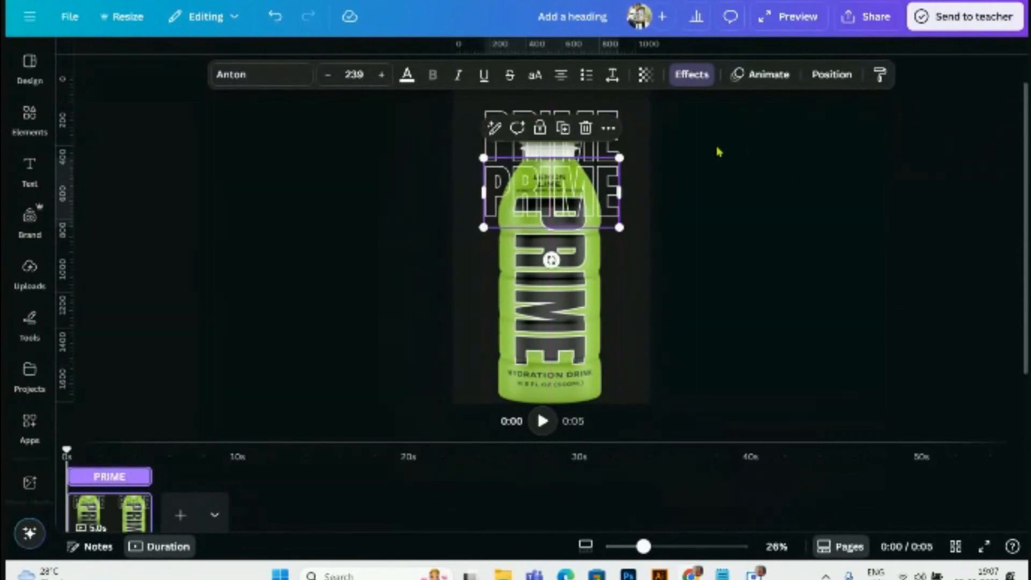
left_click(562, 128)
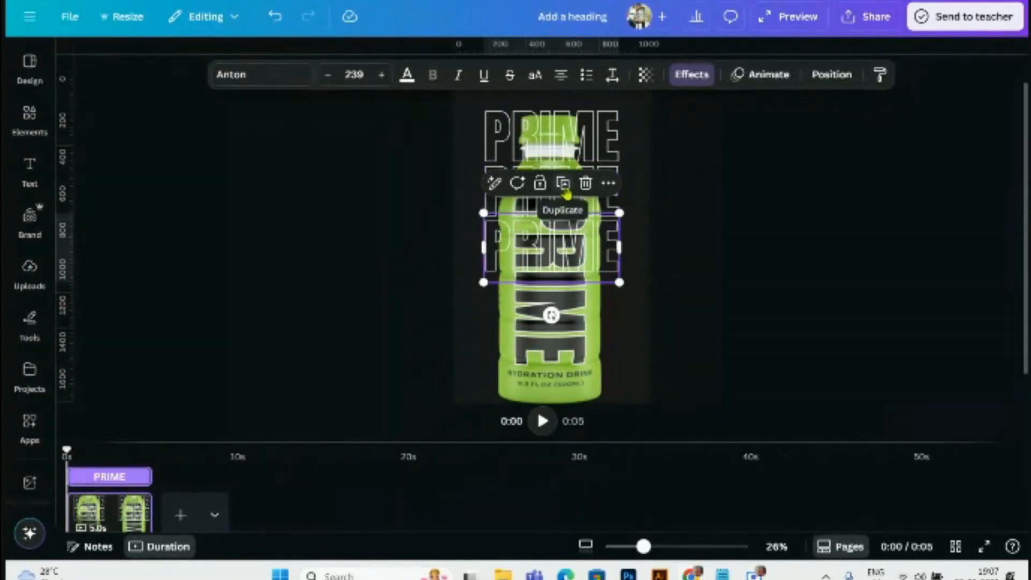
left_click(563, 183)
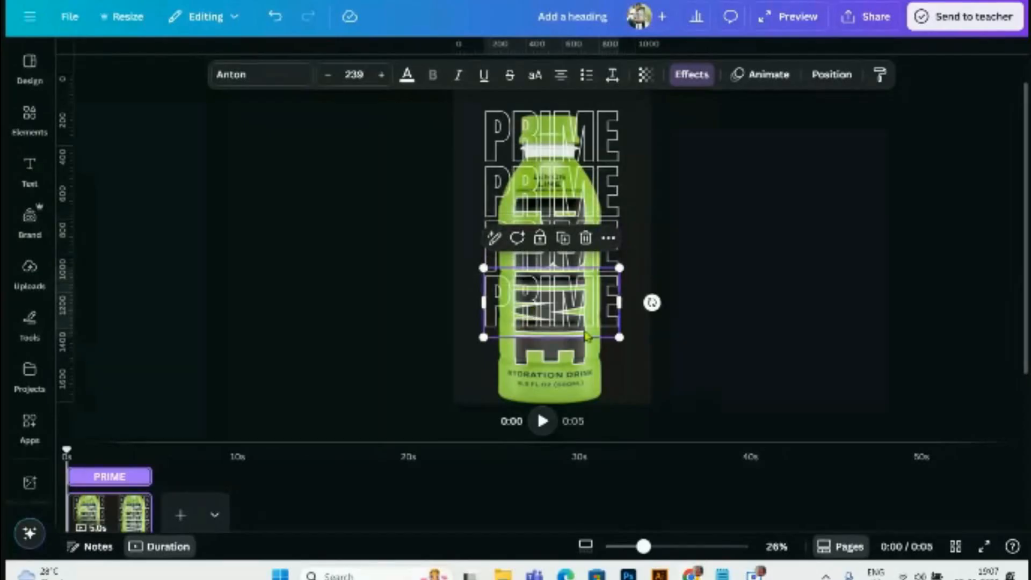
left_click(569, 236)
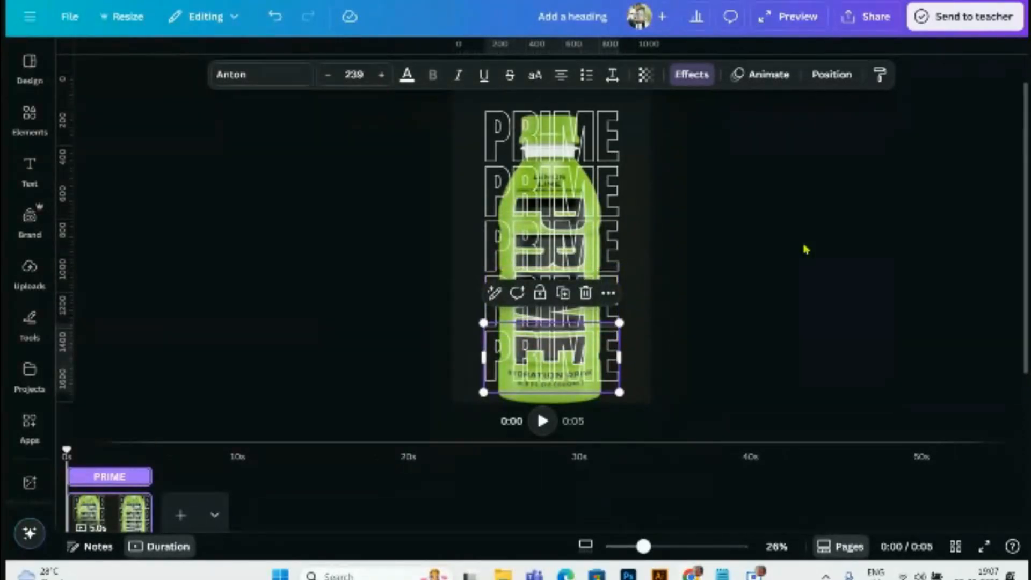
left_click(760, 305)
- Select all five hollow PRIME headings and send them to the back, behind the bottle
scroll(759, 306, "down", 1)
left_click(598, 156)
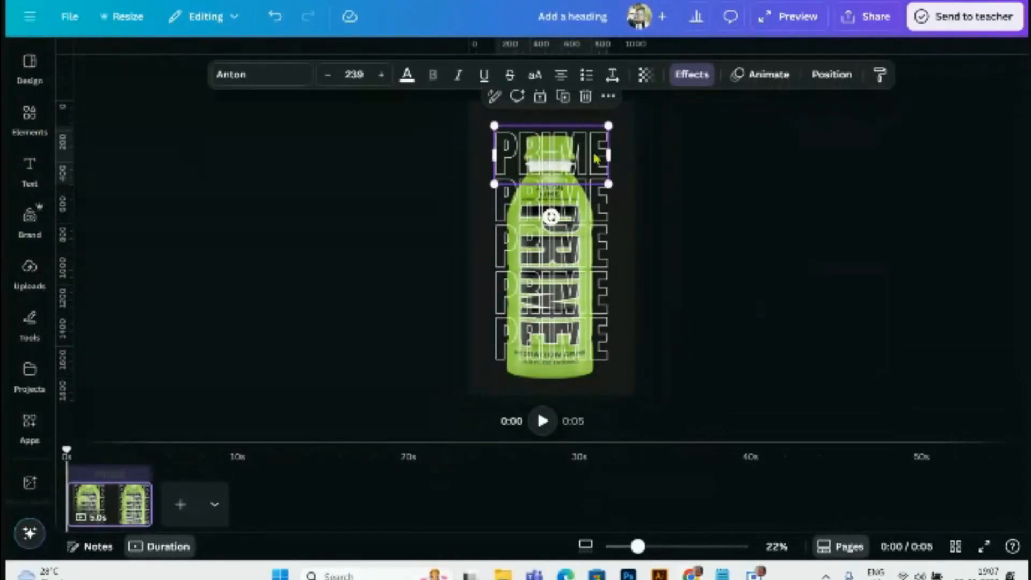
left_click(600, 211, "shift")
left_click(601, 251, "shift")
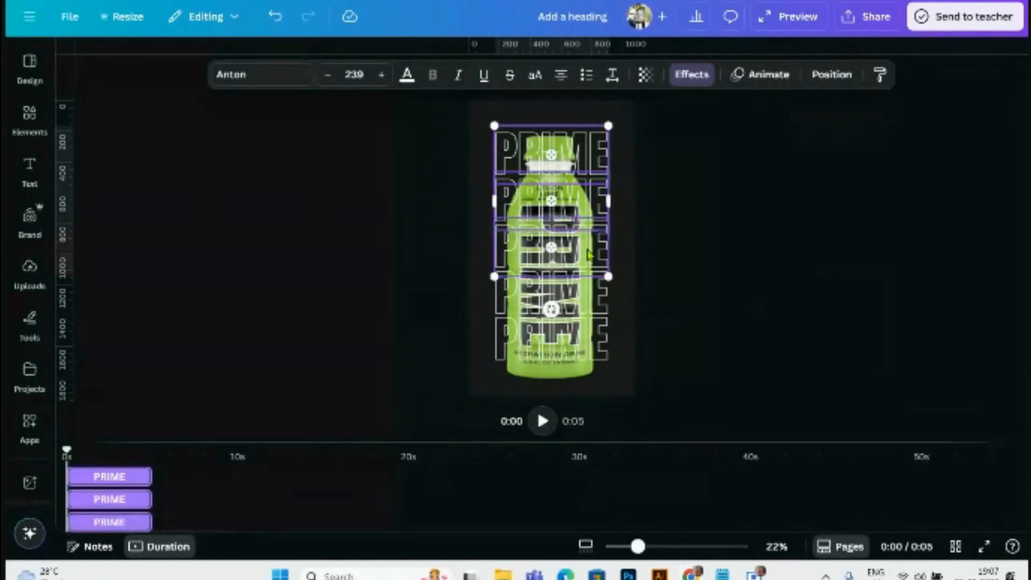
left_click(603, 298, "shift")
left_click(600, 342, "shift")
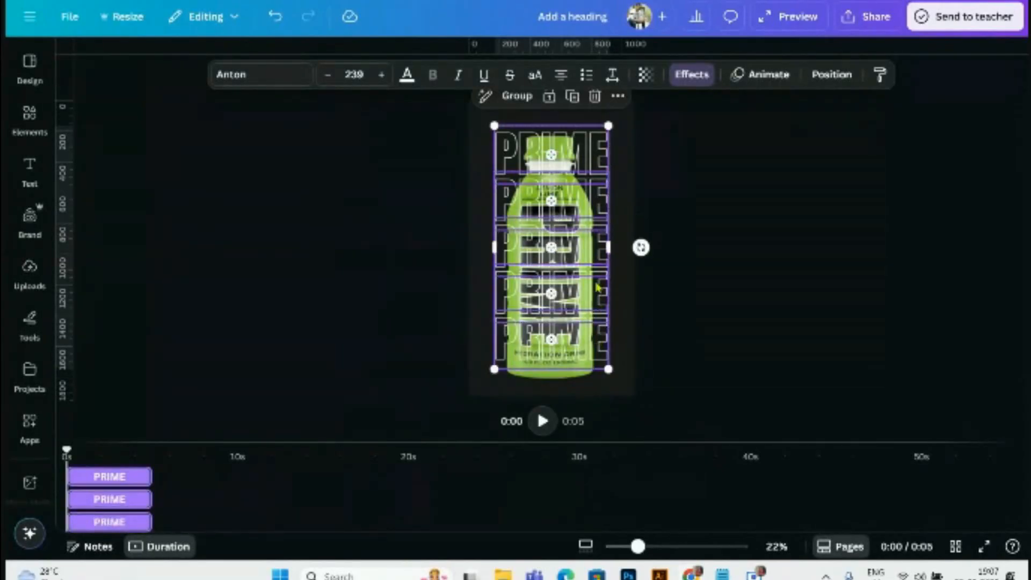
left_click_drag(596, 287, 594, 277)
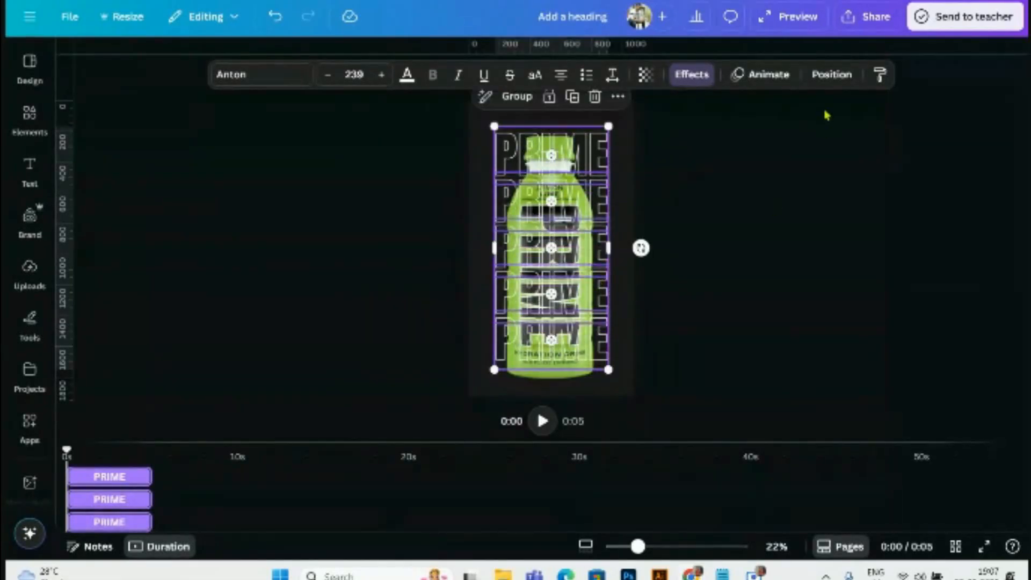
left_click(830, 76)
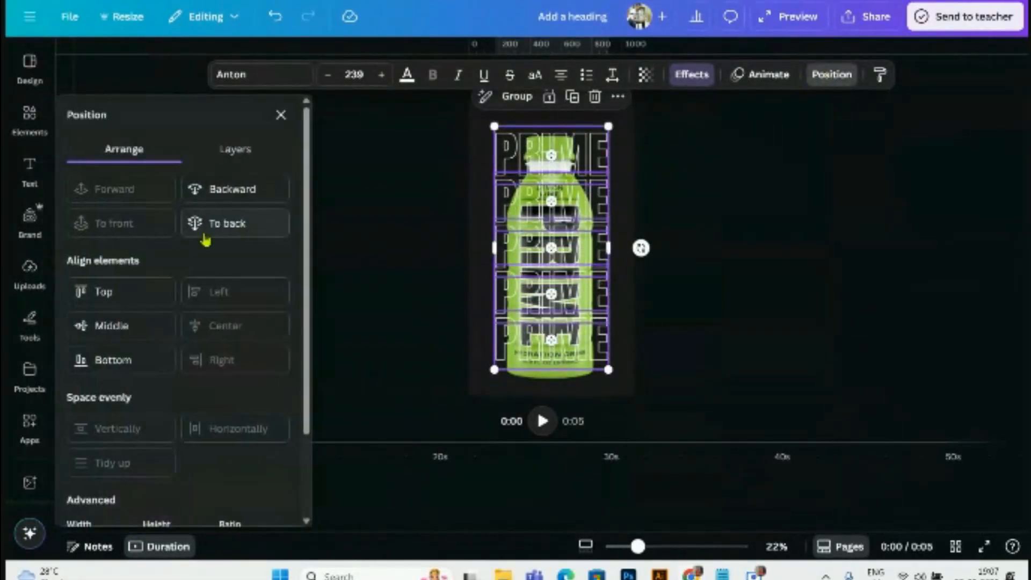
left_click(199, 229)
left_click(763, 299)
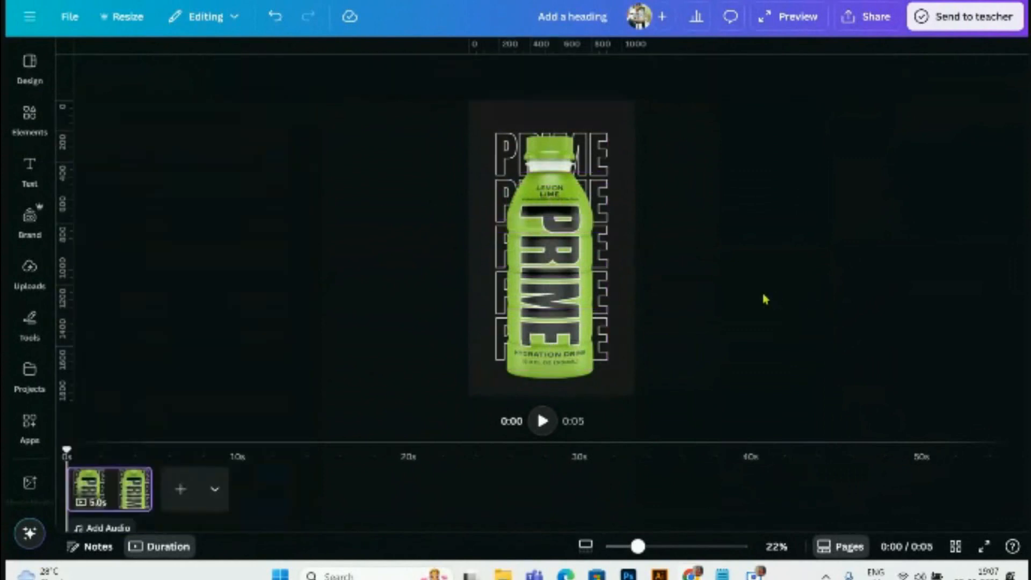
- Duplicate the uppermost hollow PRIME heading, remove the copy's text effect, and align the solid copy exactly over the original
scroll(762, 303, "up", 4)
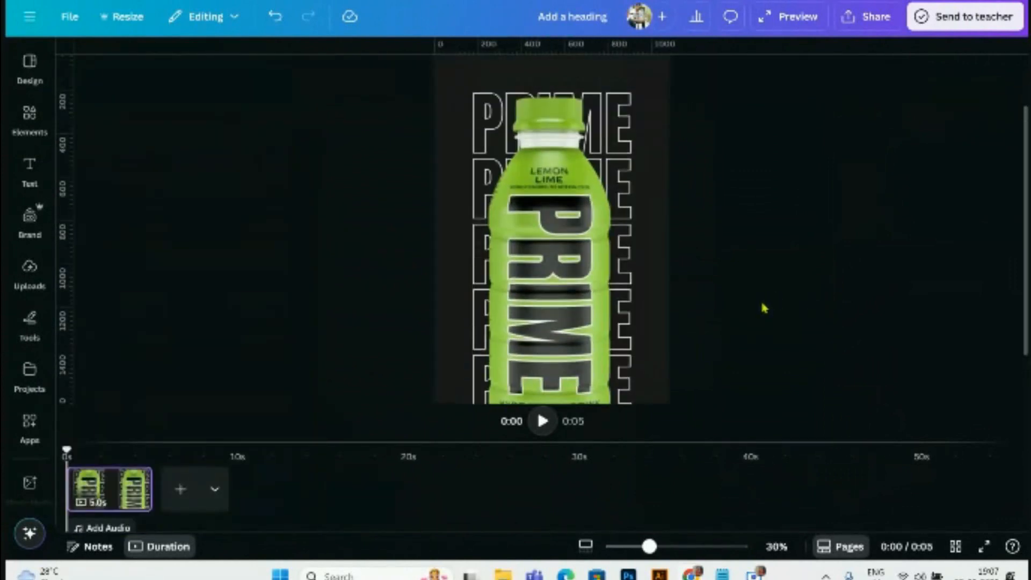
left_click(627, 145)
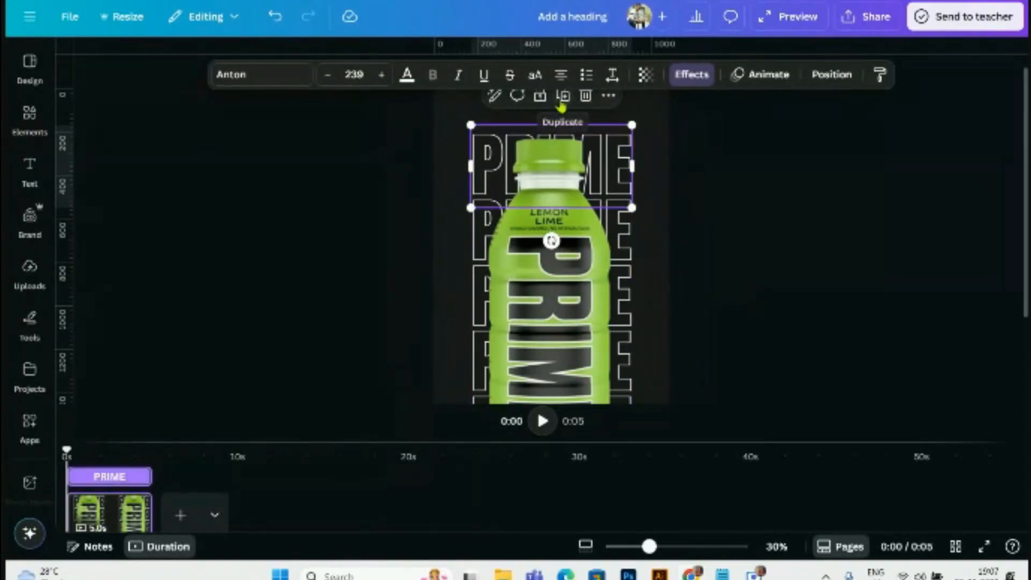
left_click(563, 96)
left_click(689, 80)
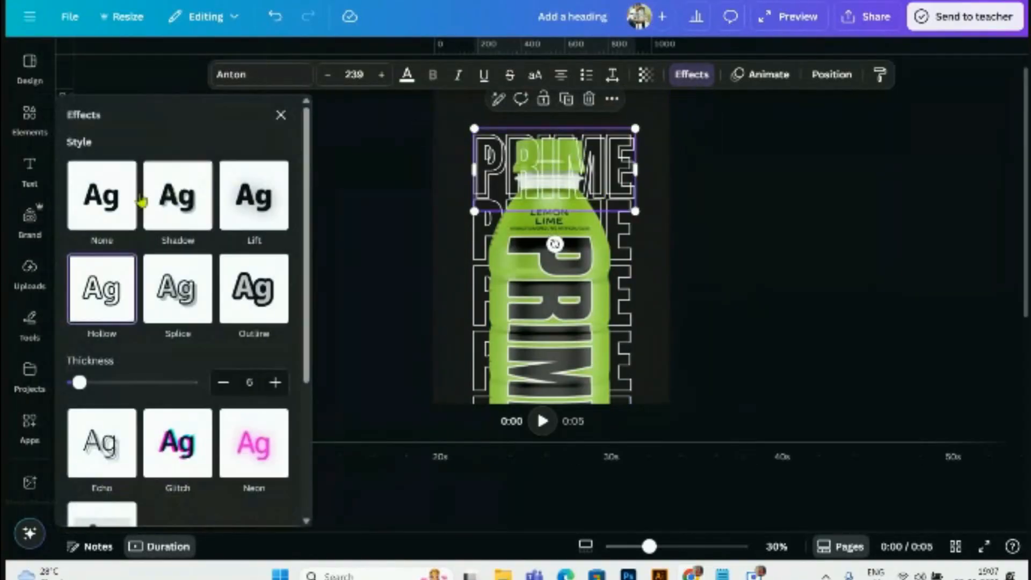
left_click(105, 207)
scroll(748, 266, "up", 3)
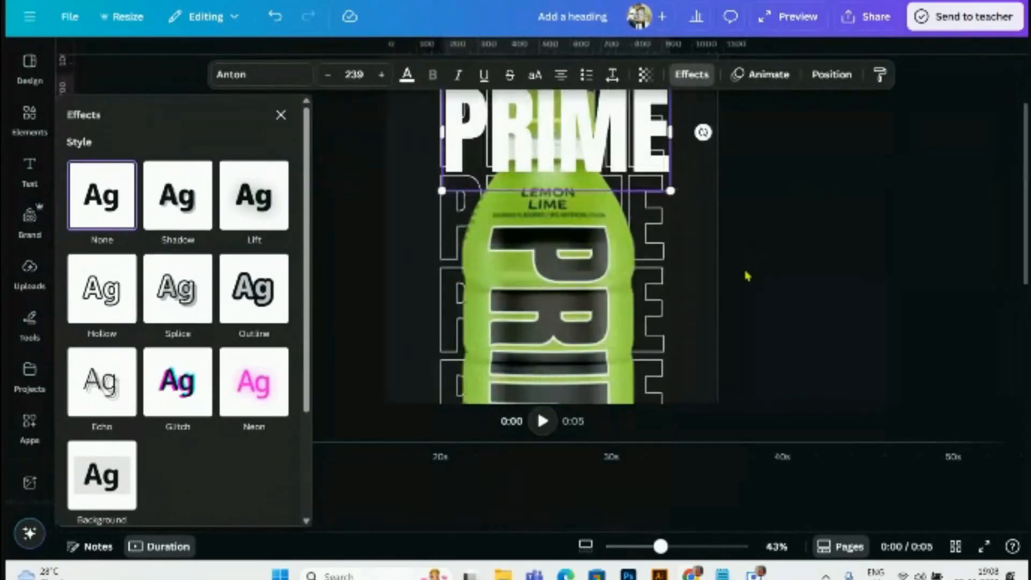
left_click_drag(573, 219, 566, 213)
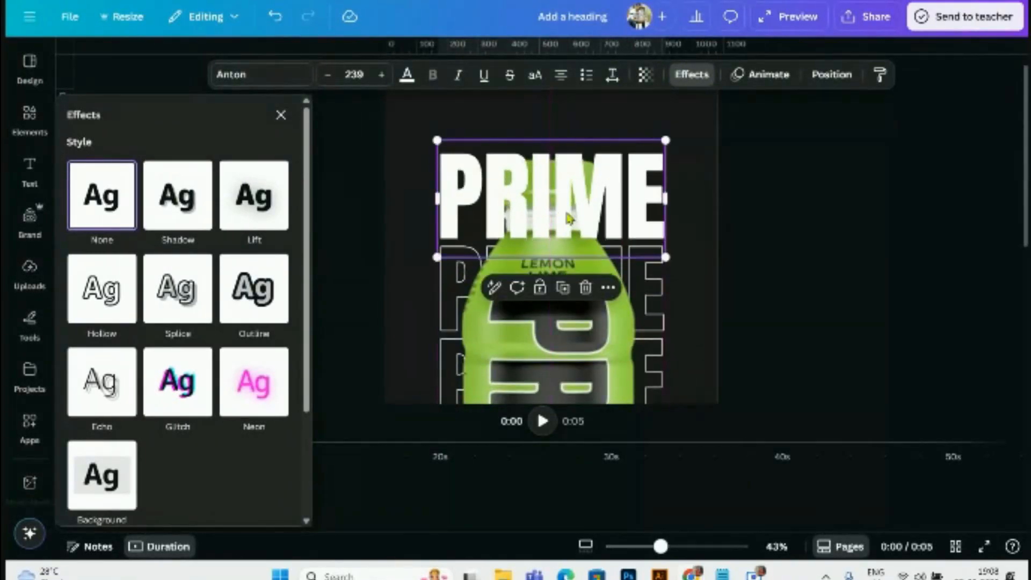
left_click(840, 273)
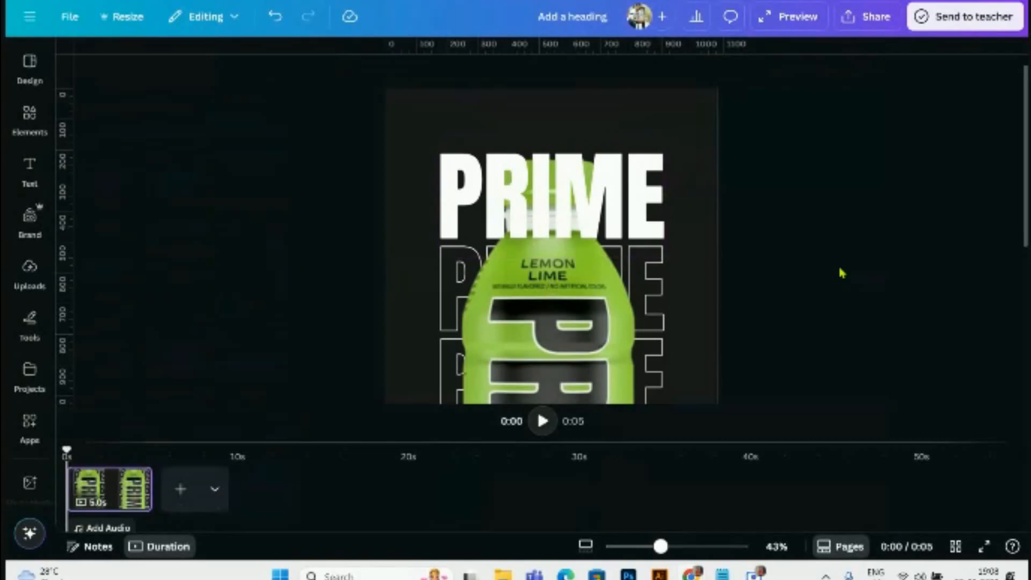
- Move the solid white PRIME heading backward so that it sits behind the bottle
left_click(629, 180)
left_click(811, 79)
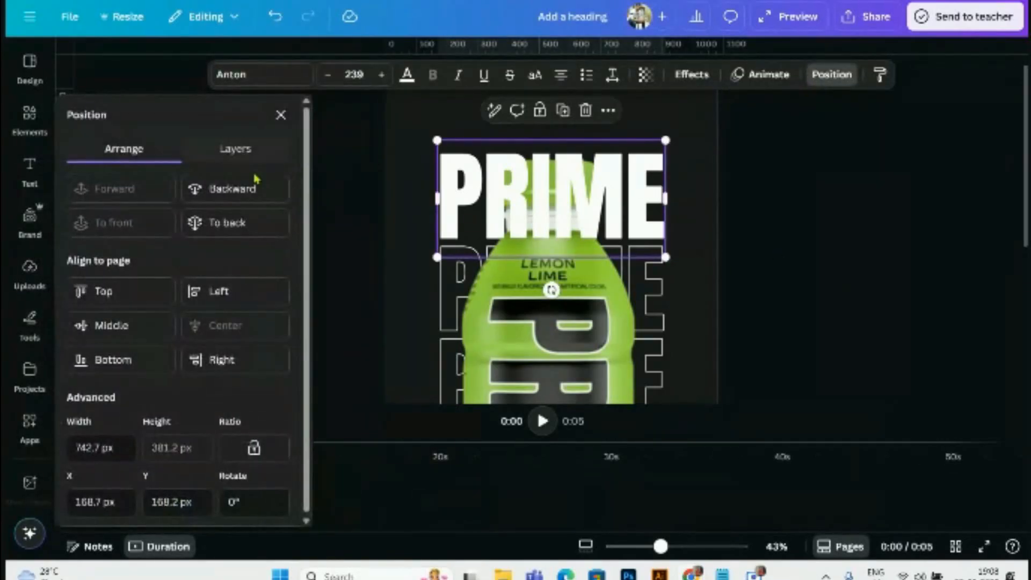
left_click(259, 189)
left_click(895, 259)
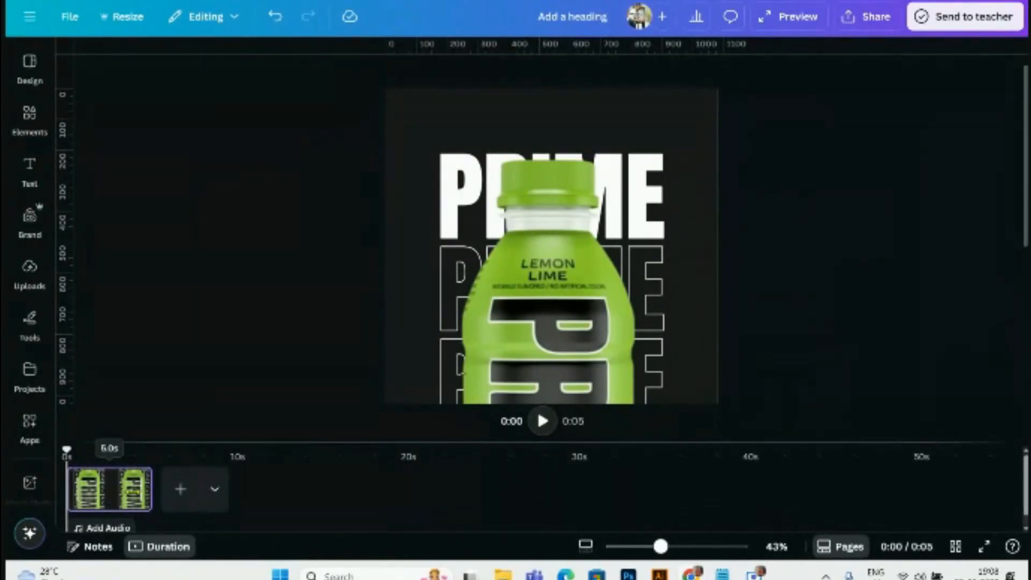
- Shorten the page's duration on the timeline to 1.2 seconds
left_click_drag(151, 489, 87, 488)
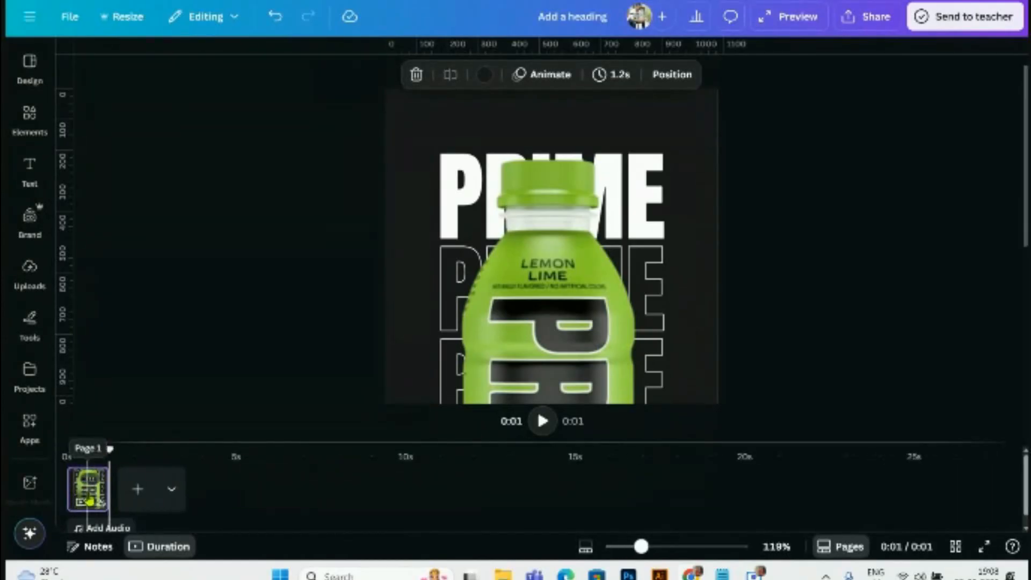
scroll(89, 502, "up", 5)
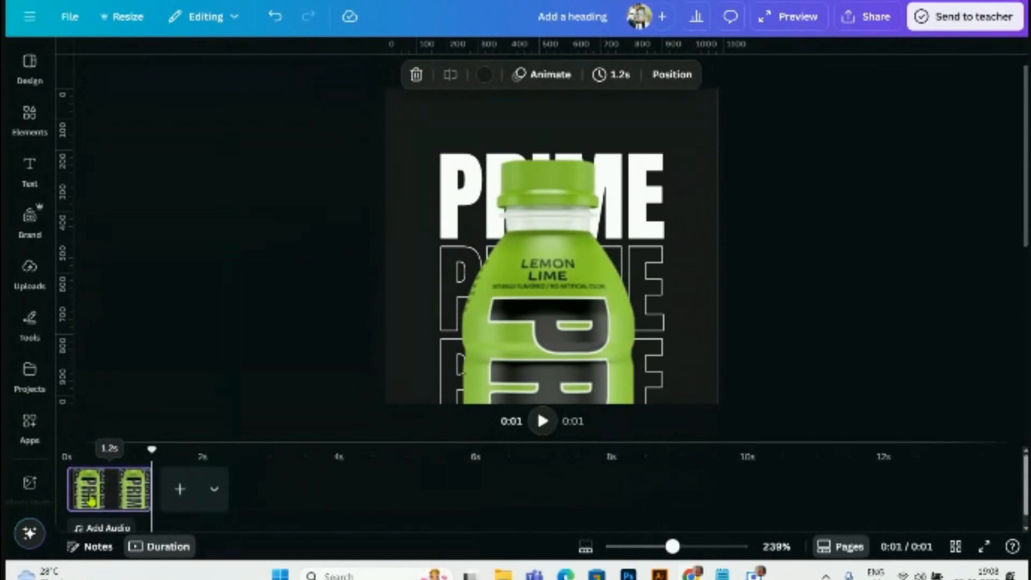
scroll(90, 502, "up", 1)
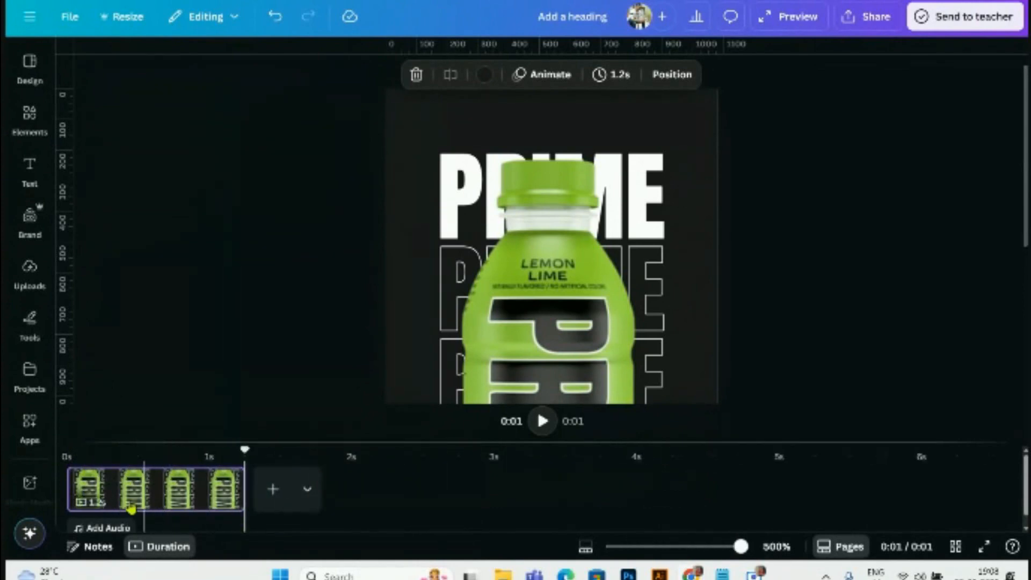
- Shorten the page to 0.5 seconds on the timeline and duplicate it as a second page
left_click_drag(234, 491, 126, 504)
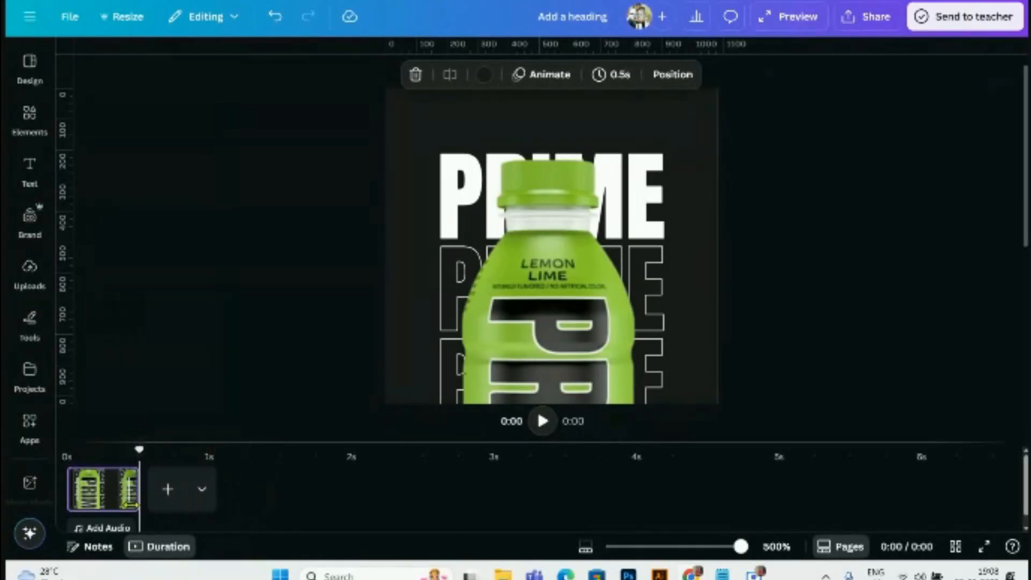
scroll(705, 310, "down", 3)
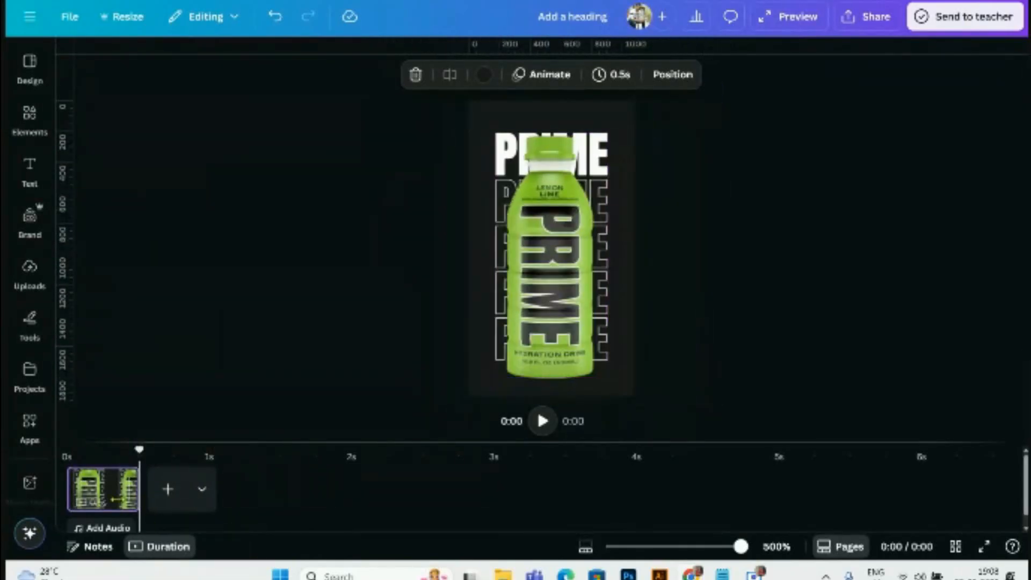
right_click(99, 485)
left_click(141, 271)
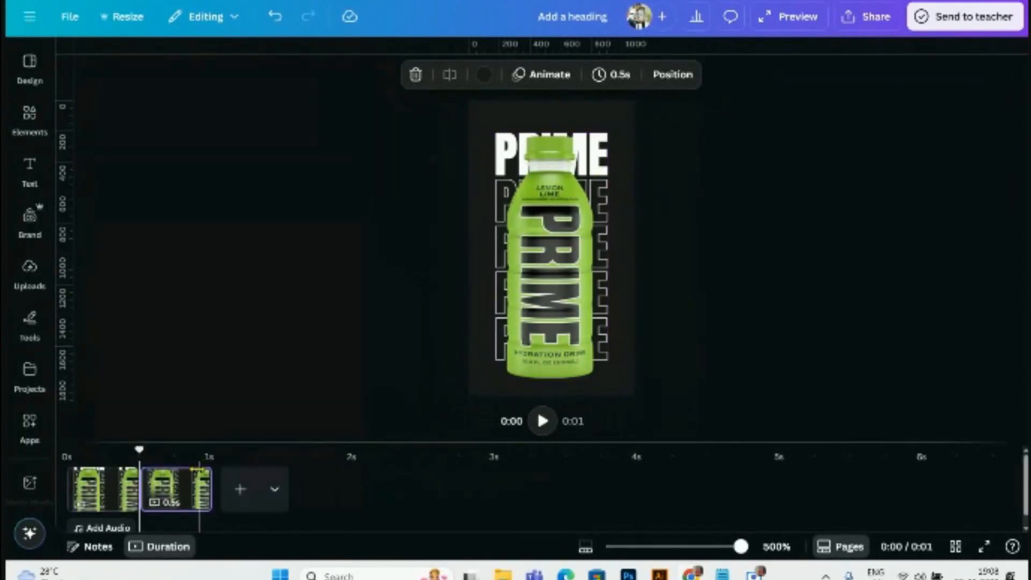
- On the second page, move the solid white PRIME heading down over the second hollow heading
left_click(601, 139)
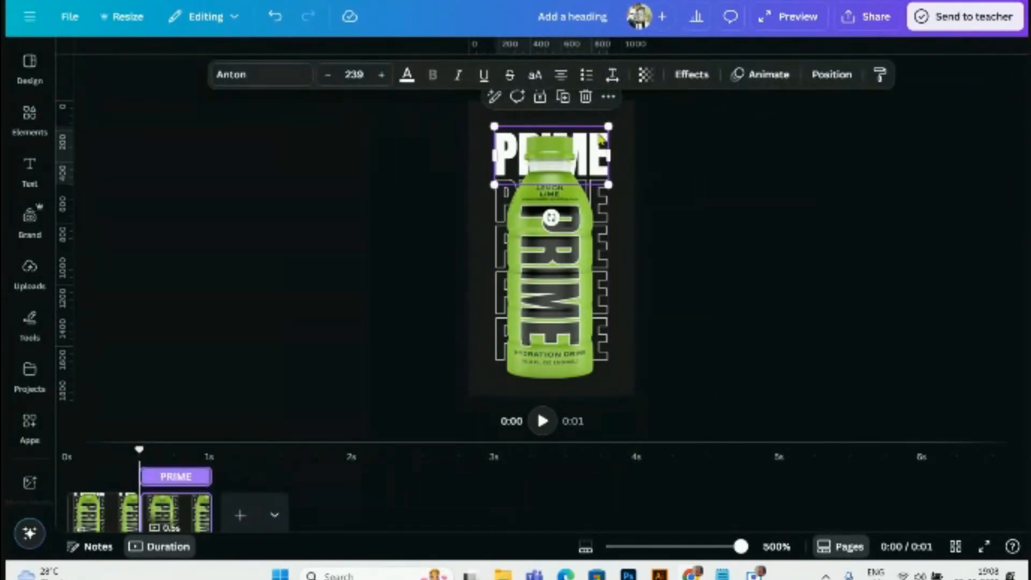
left_click_drag(602, 139, 597, 176)
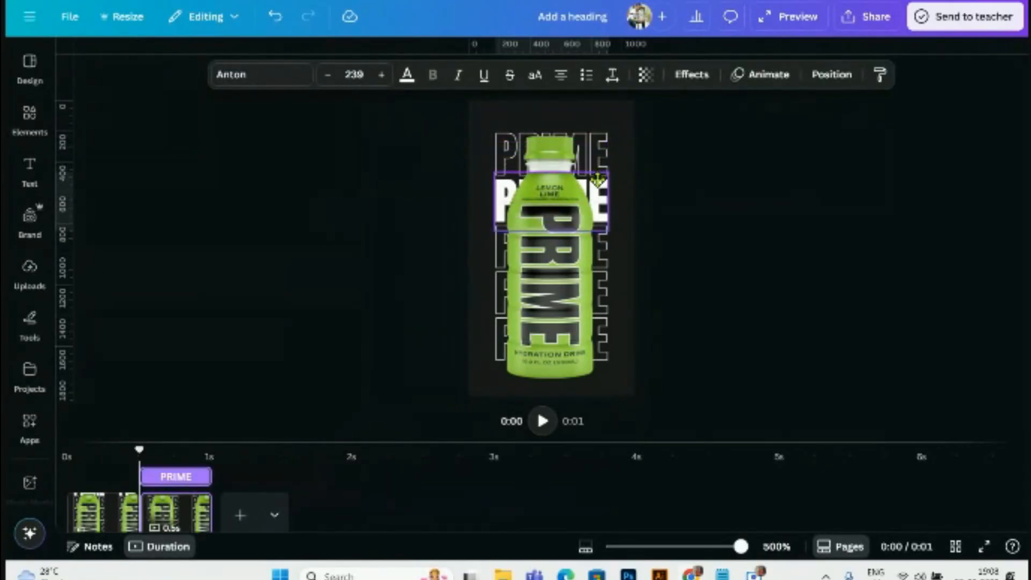
left_click_drag(597, 180, 598, 180)
scroll(550, 210, "up", 2)
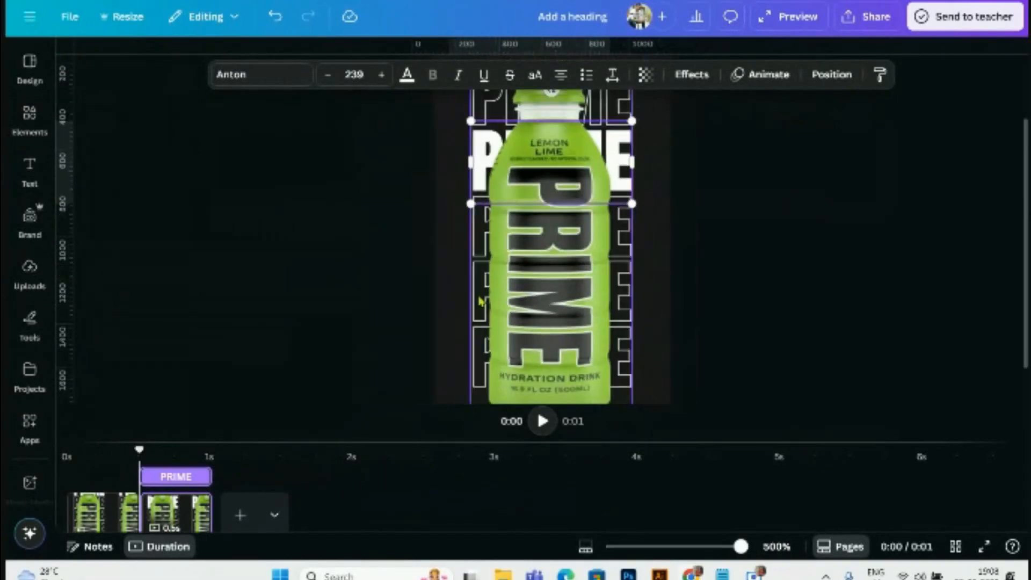
- Duplicate the second page and, on the copy, move the solid white PRIME heading over the third hollow heading
left_click(171, 485)
right_click(169, 484)
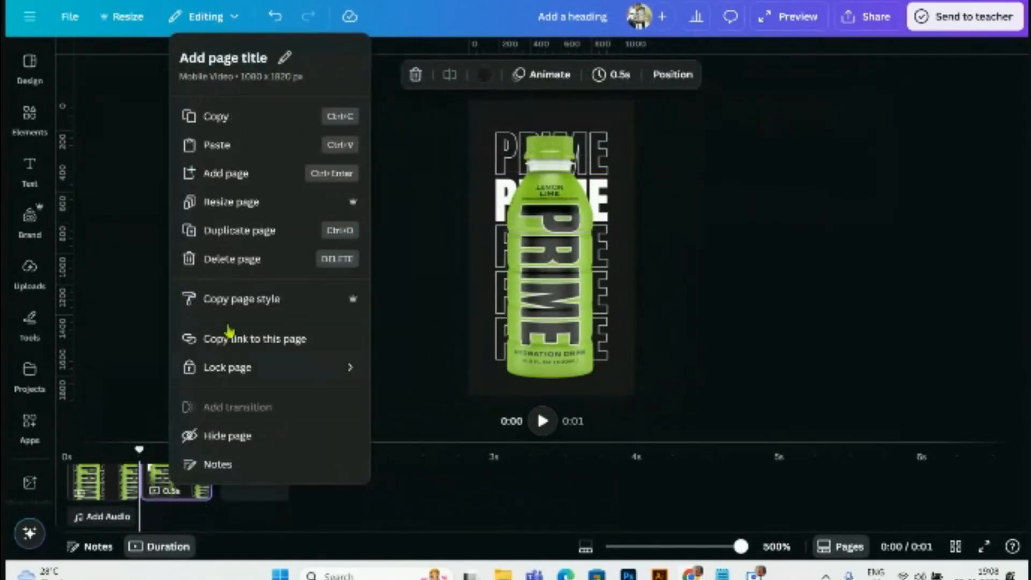
left_click(224, 234)
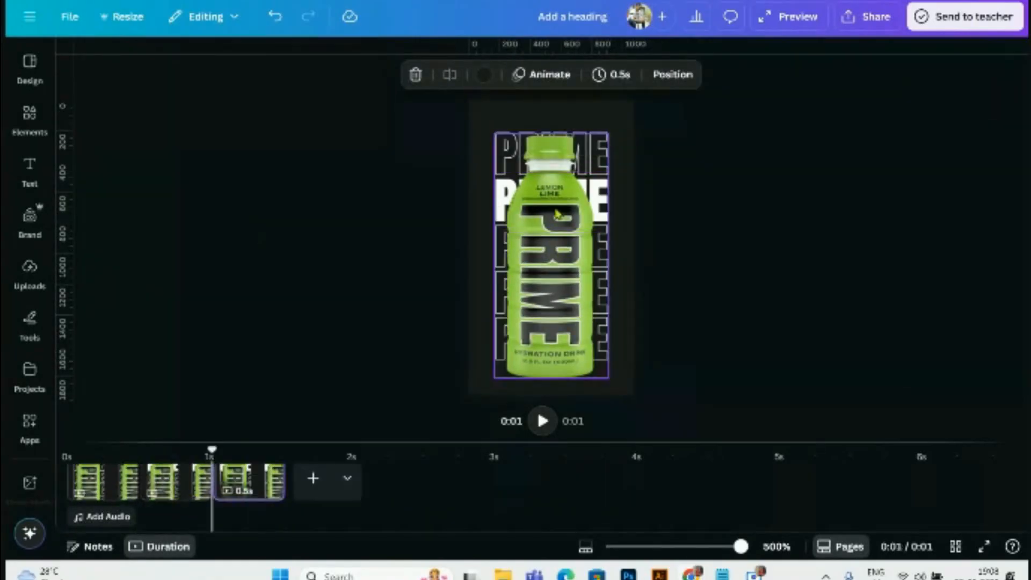
left_click(605, 203)
left_click(600, 204)
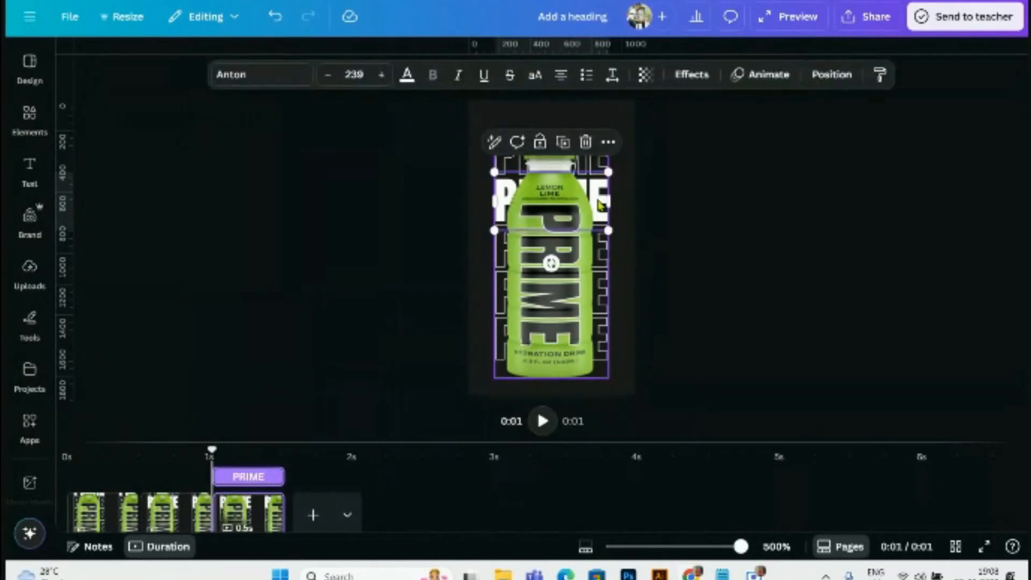
left_click_drag(600, 204, 596, 244)
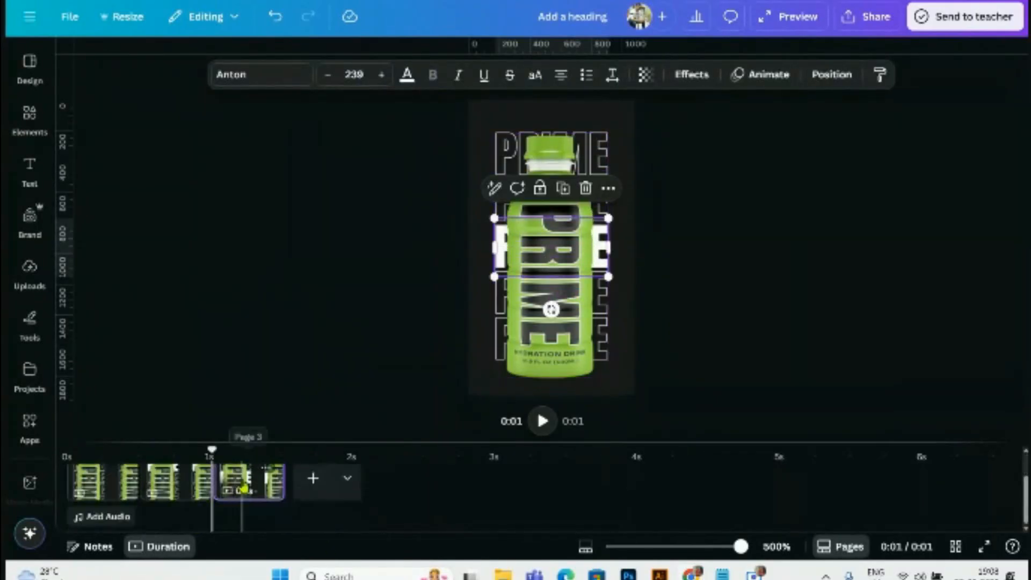
- Duplicate the third page and, on the copy, move the solid white PRIME heading over the fourth hollow heading
right_click(249, 483)
left_click(283, 224)
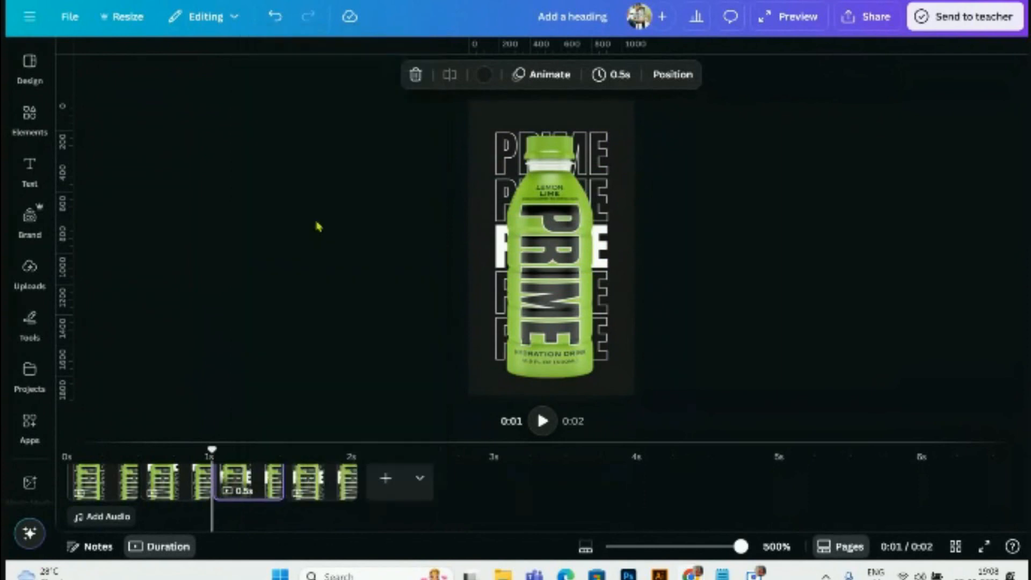
left_click(603, 244)
left_click_drag(604, 244, 598, 295)
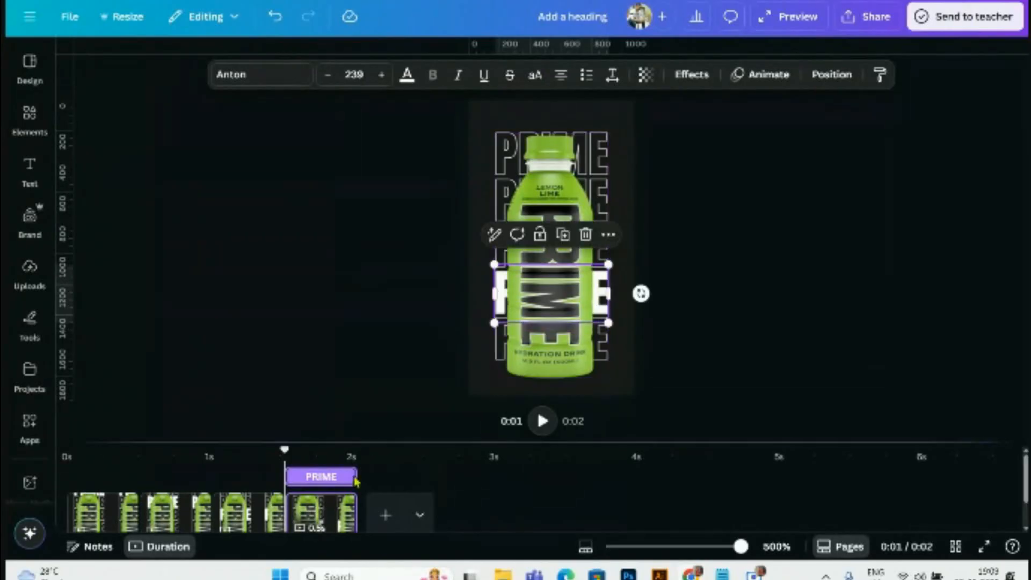
- Duplicate the fourth page and, on the new fifth page, move the solid white PRIME heading over the lowest hollow heading
right_click(329, 510)
left_click(361, 266)
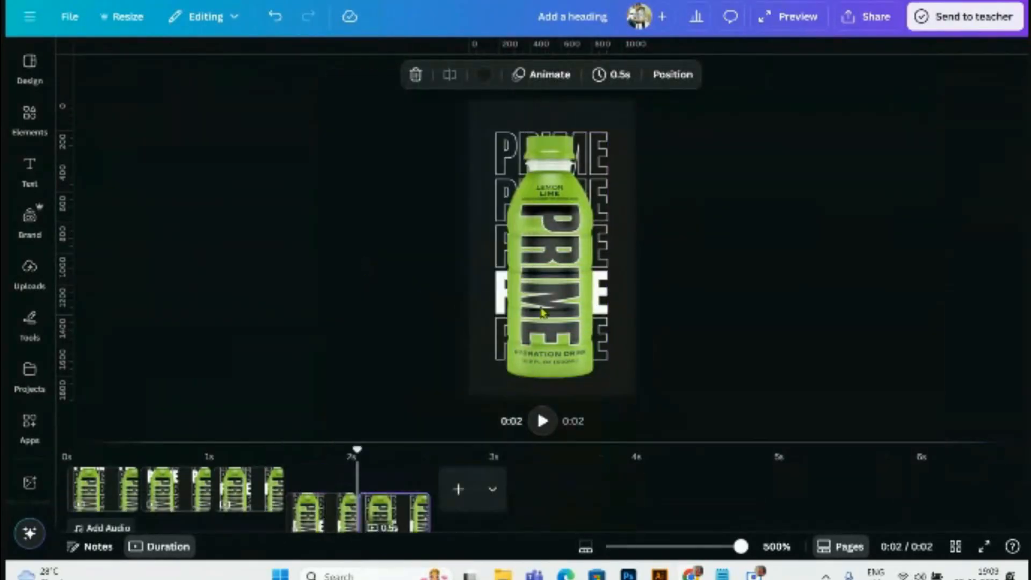
left_click(599, 304)
left_click(599, 303, "ctrl")
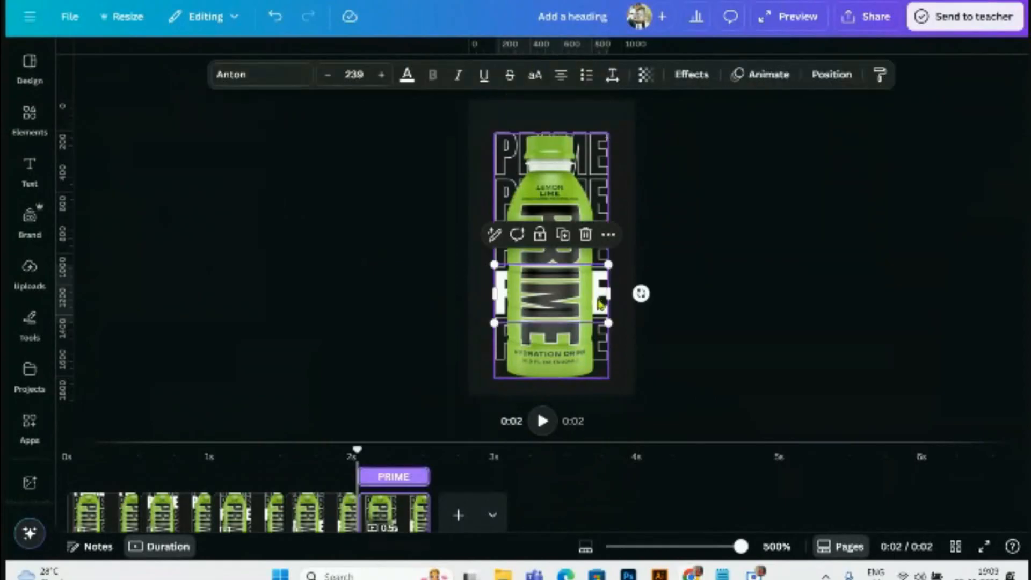
left_click_drag(600, 304, 601, 347)
left_click(707, 340)
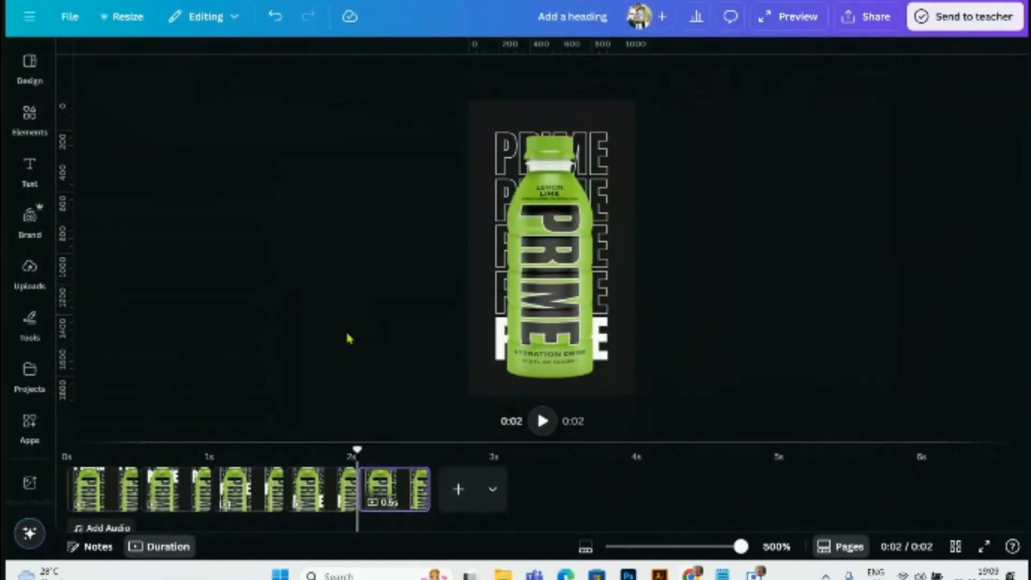
- Rotate the bottle on the first page to 9°
left_click(107, 502)
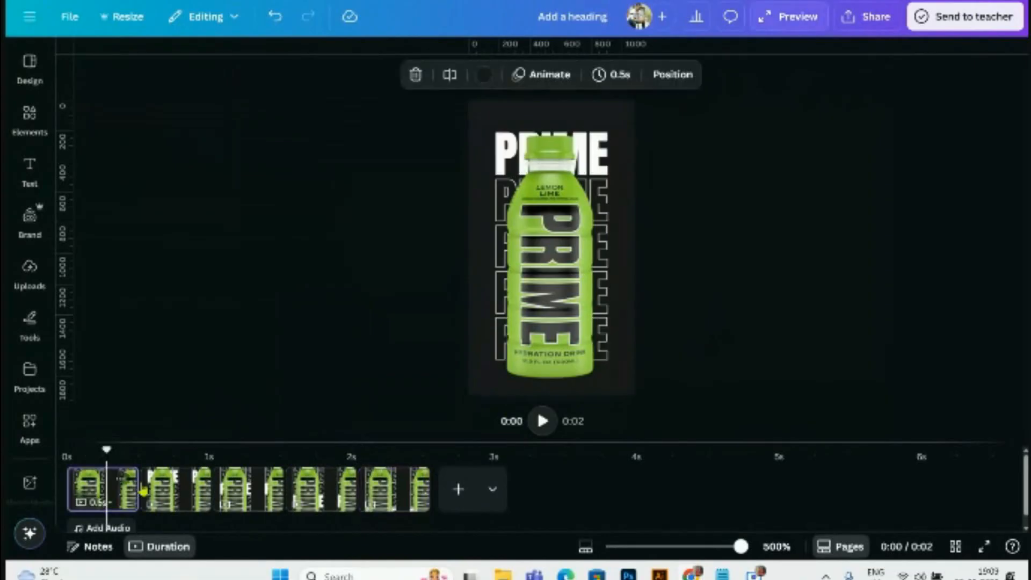
left_click(552, 212)
left_click(748, 80)
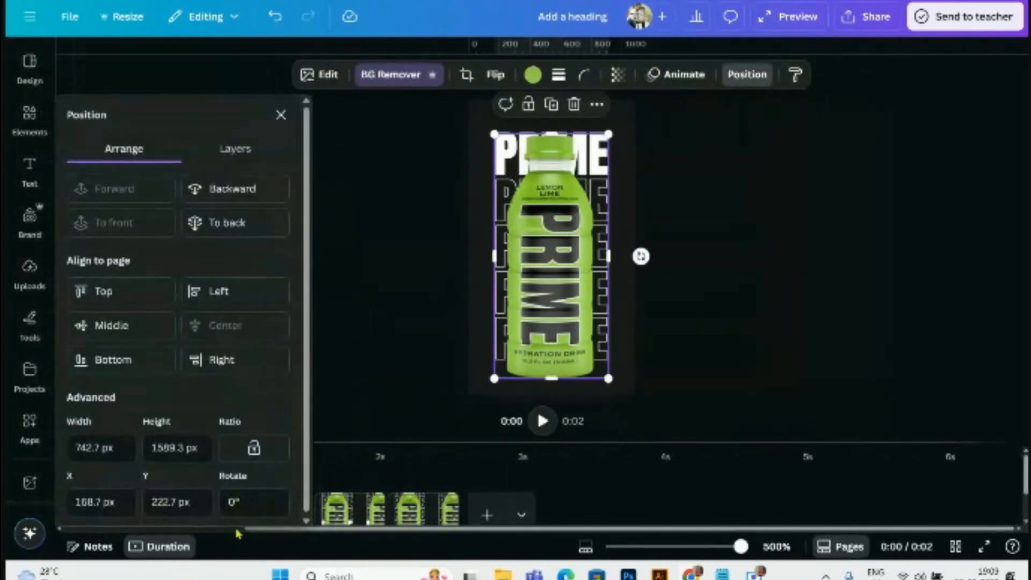
left_click(250, 496)
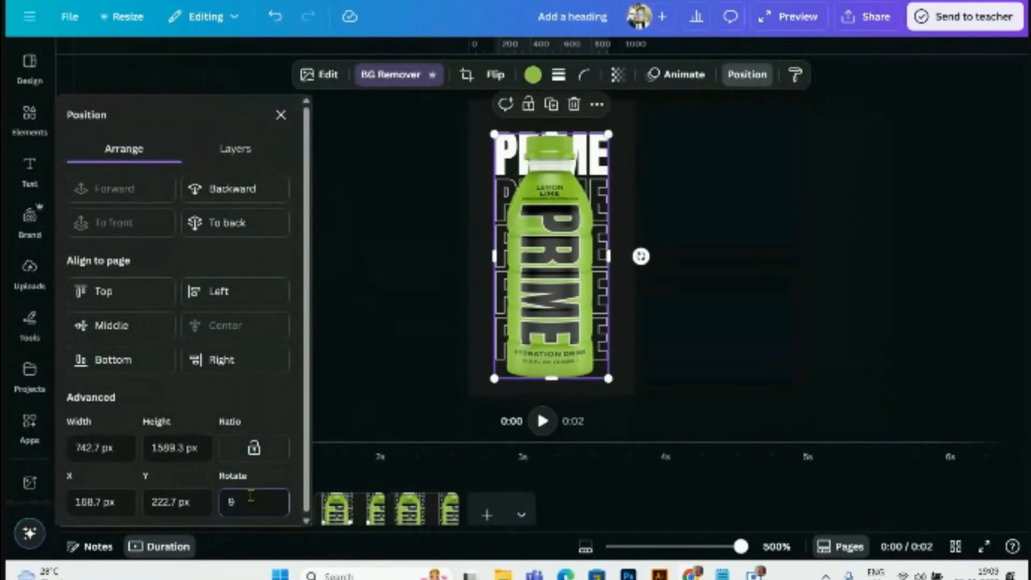
type("6")
key("Return")
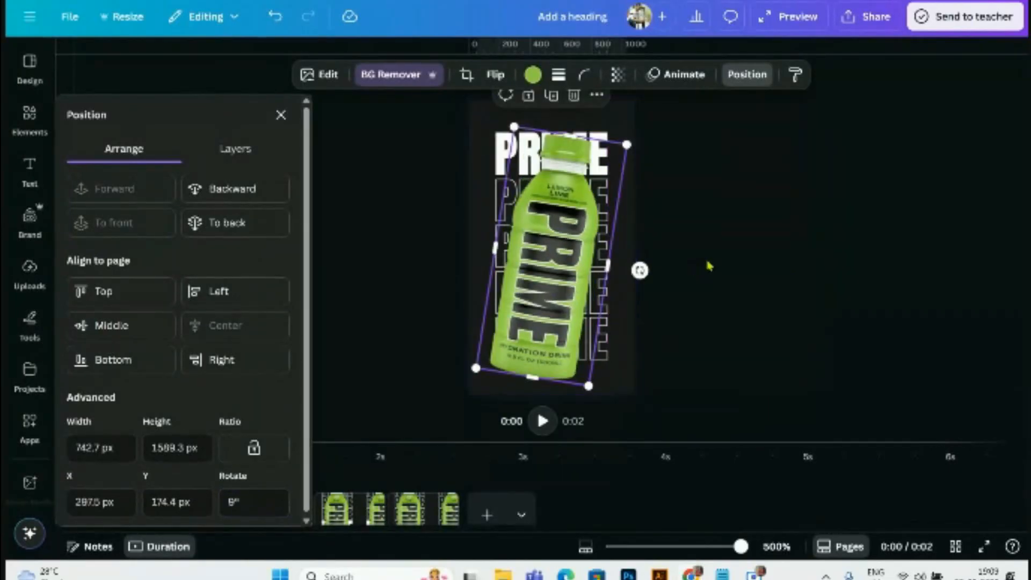
left_click(353, 383)
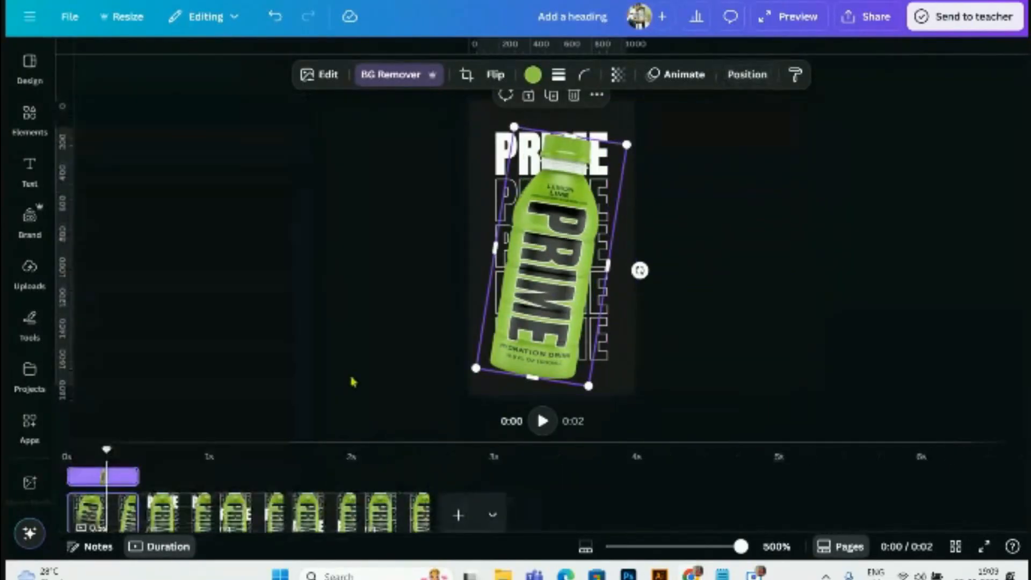
- Rotate the bottle on the second page to -9°
left_click(169, 498)
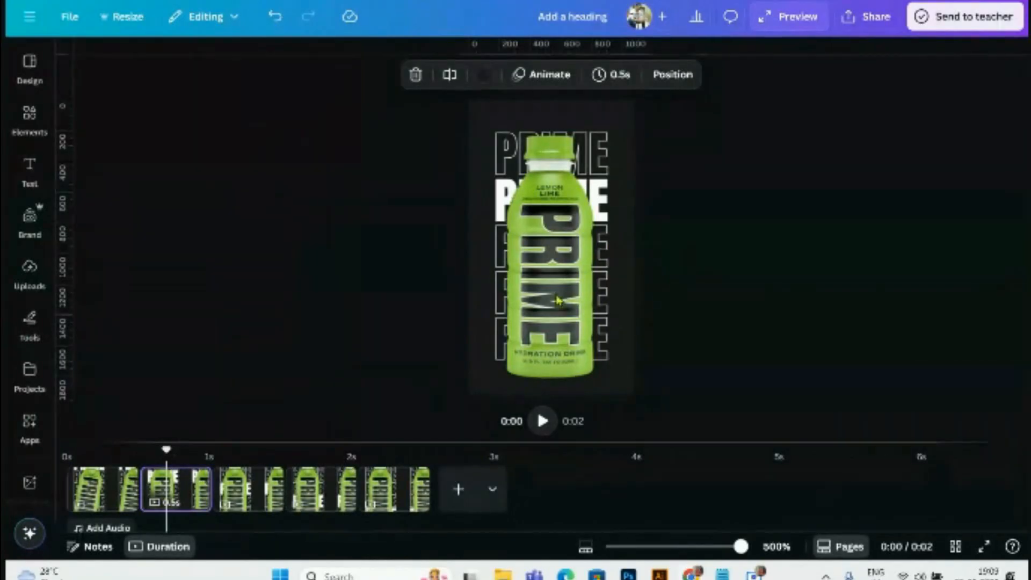
left_click(551, 226)
left_click(733, 76)
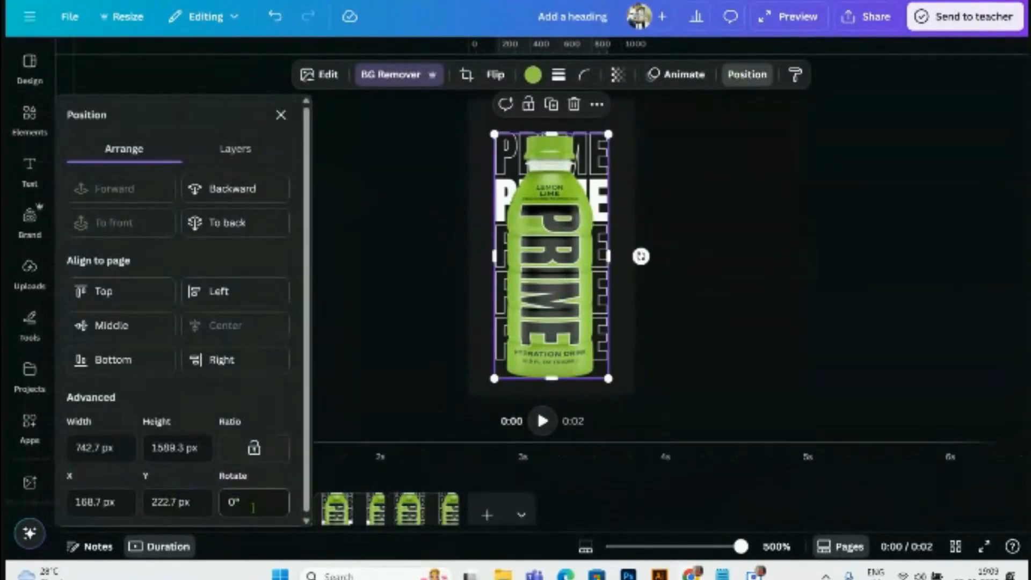
left_click(250, 504)
type("-9")
key("Return")
left_click(710, 327)
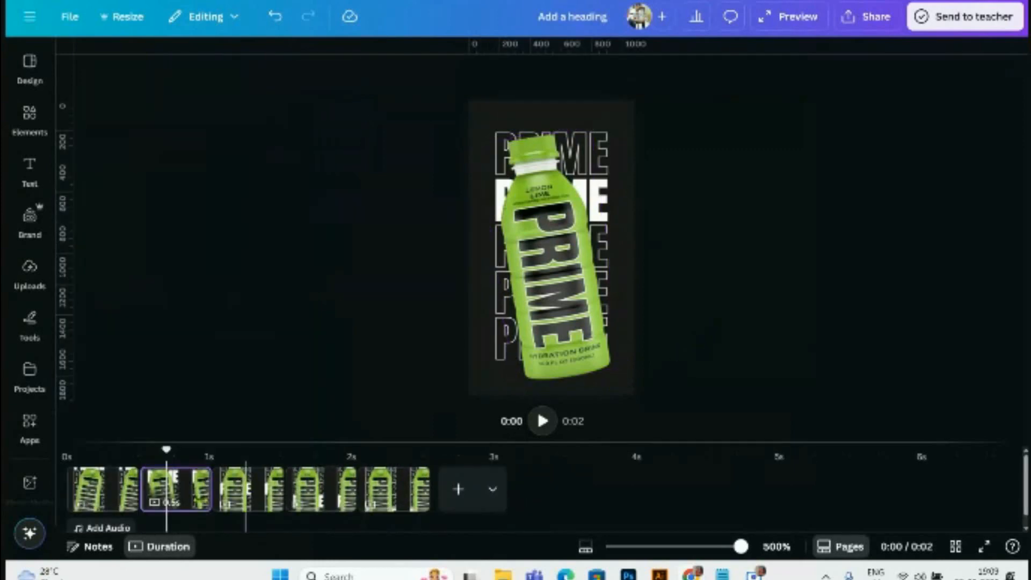
- Rotate the bottle on the third page to 9°
left_click(249, 492)
left_click(556, 195)
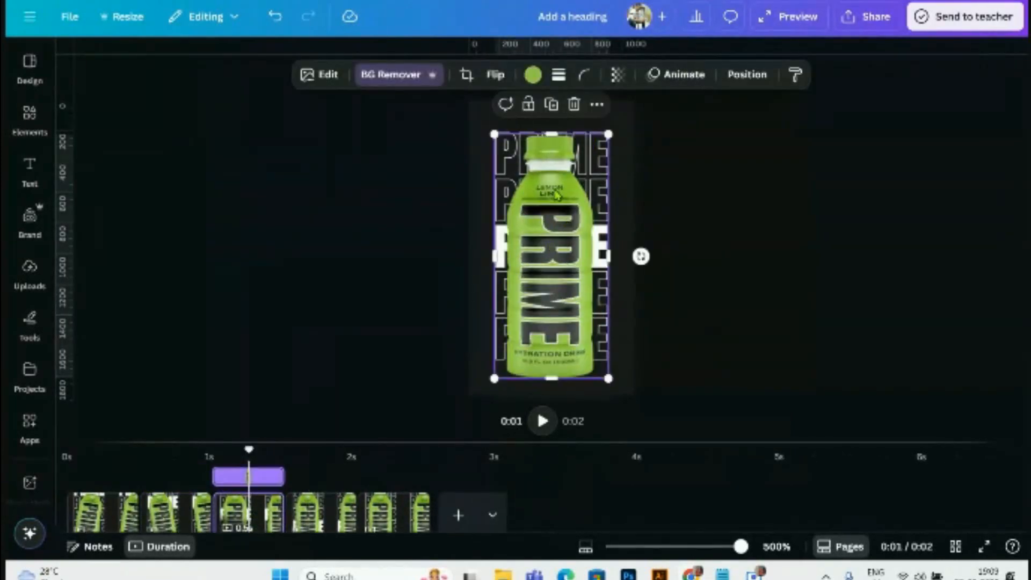
left_click(747, 74)
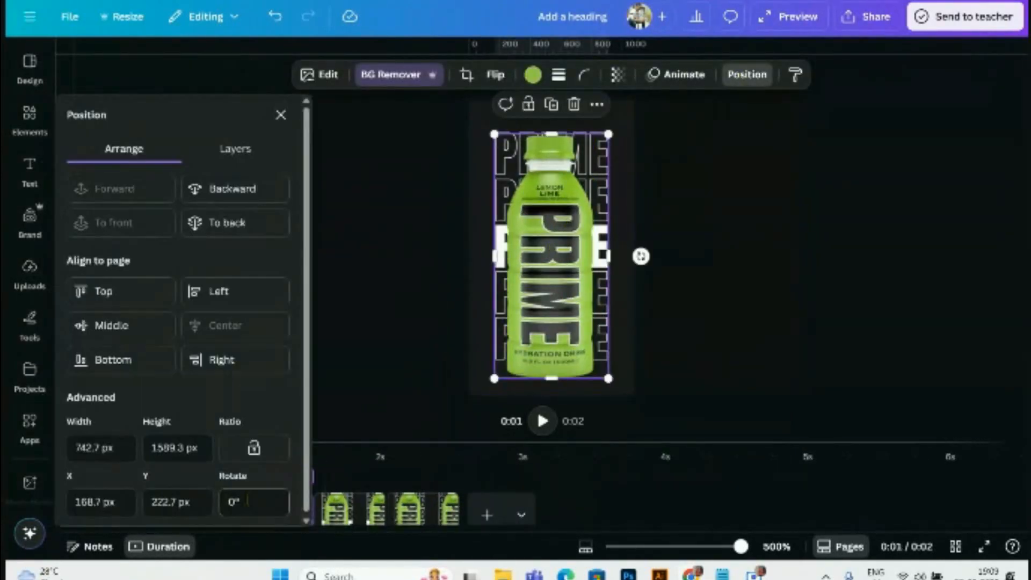
key("Return")
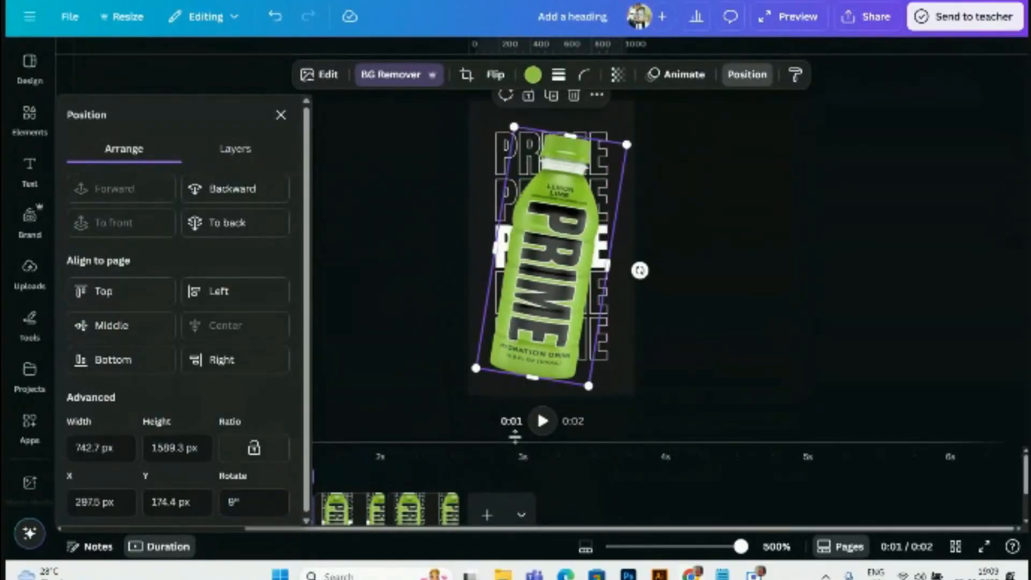
left_click(771, 353)
- Rotate the bottle on the fourth page to -9°
left_click(308, 489)
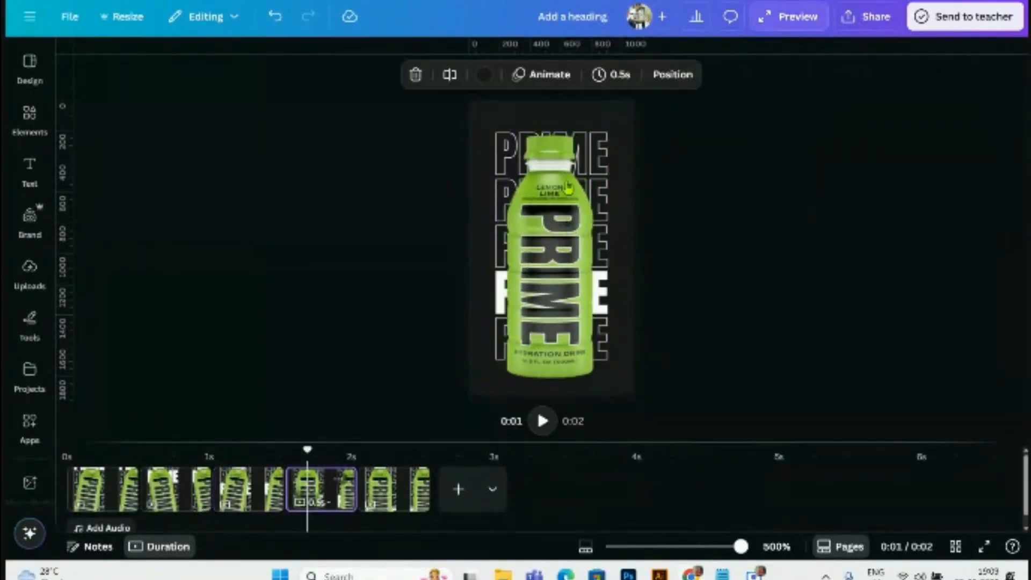
left_click(568, 189)
left_click(738, 76)
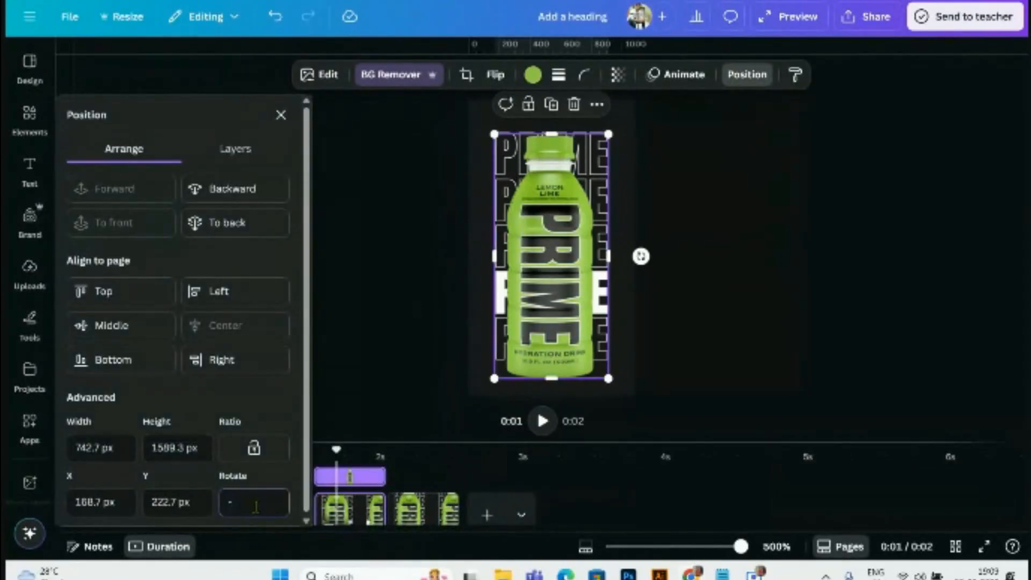
key("Return")
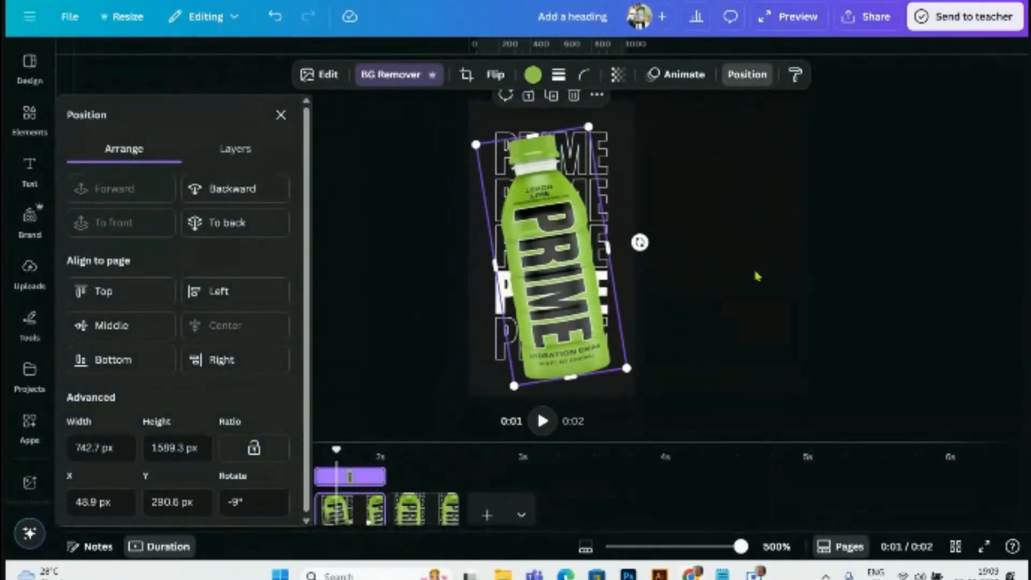
left_click(755, 276)
- Rotate the bottle on the fifth page to 9°
left_click(401, 493)
left_click(579, 283)
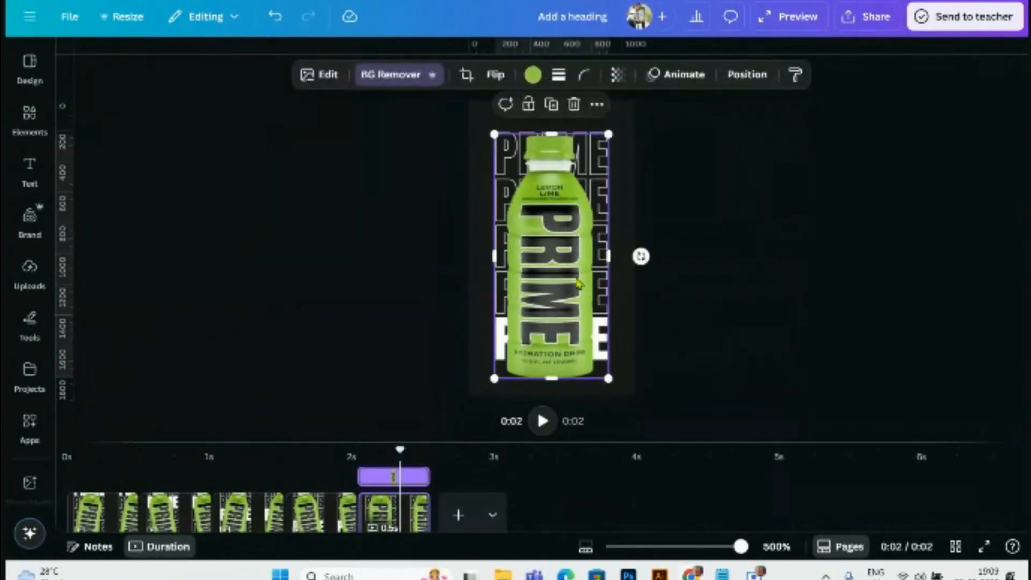
left_click(743, 75)
left_click(244, 502)
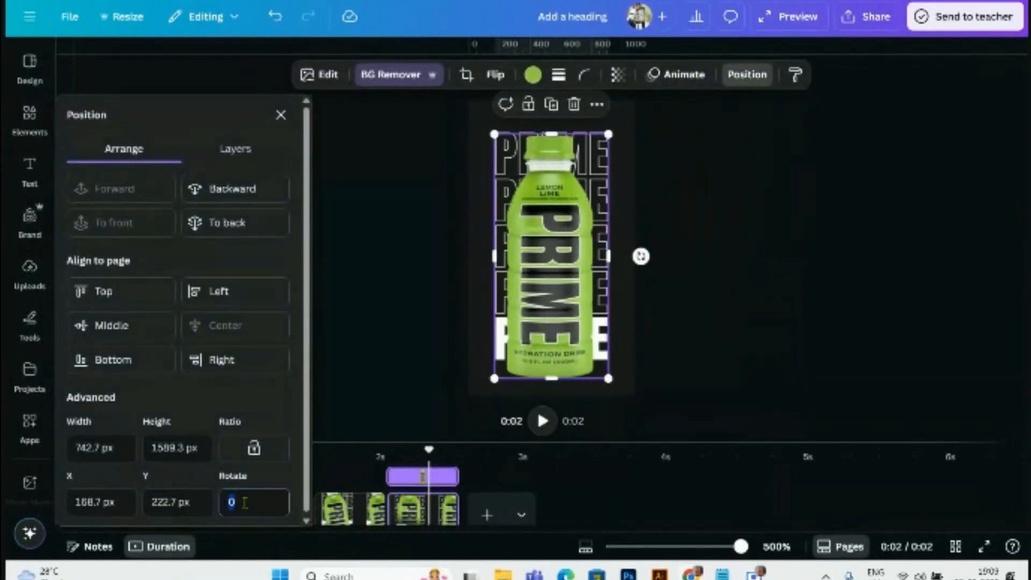
type("9")
key("Return")
left_click(771, 317)
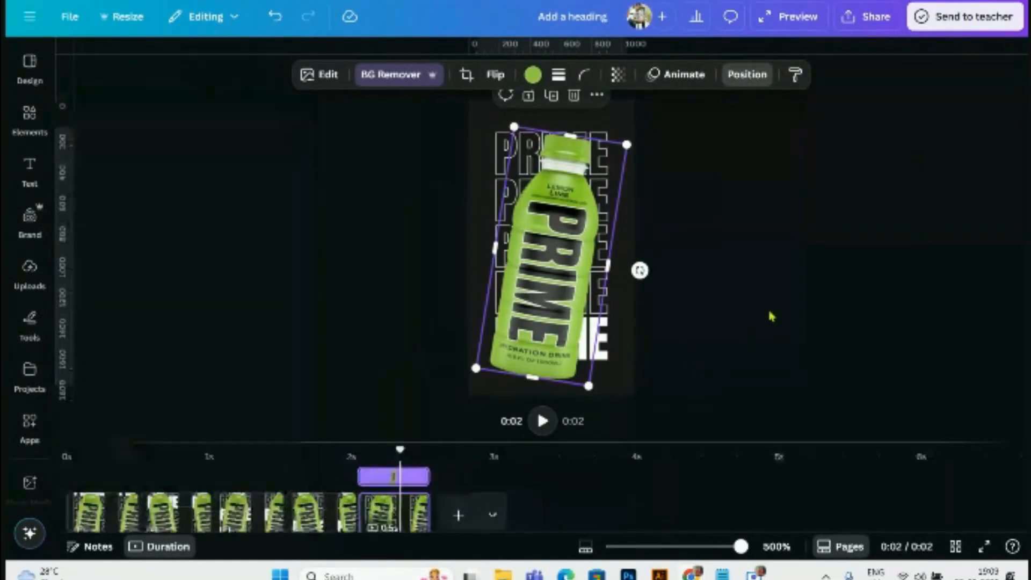
- Play the five-page video from the beginning, and select the bottle on the last page
left_click_drag(402, 451, 66, 451)
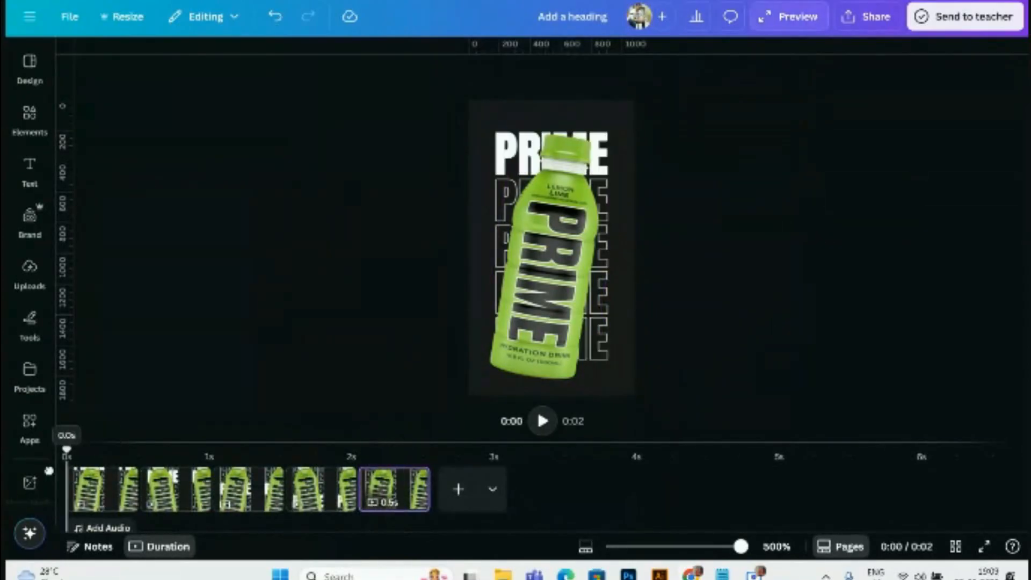
left_click(540, 426)
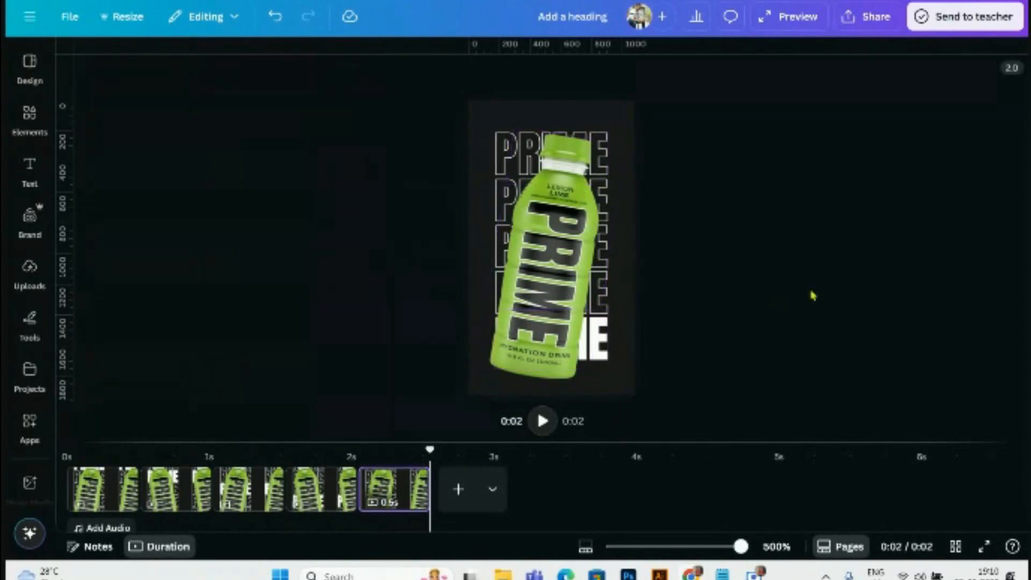
left_click(596, 255)
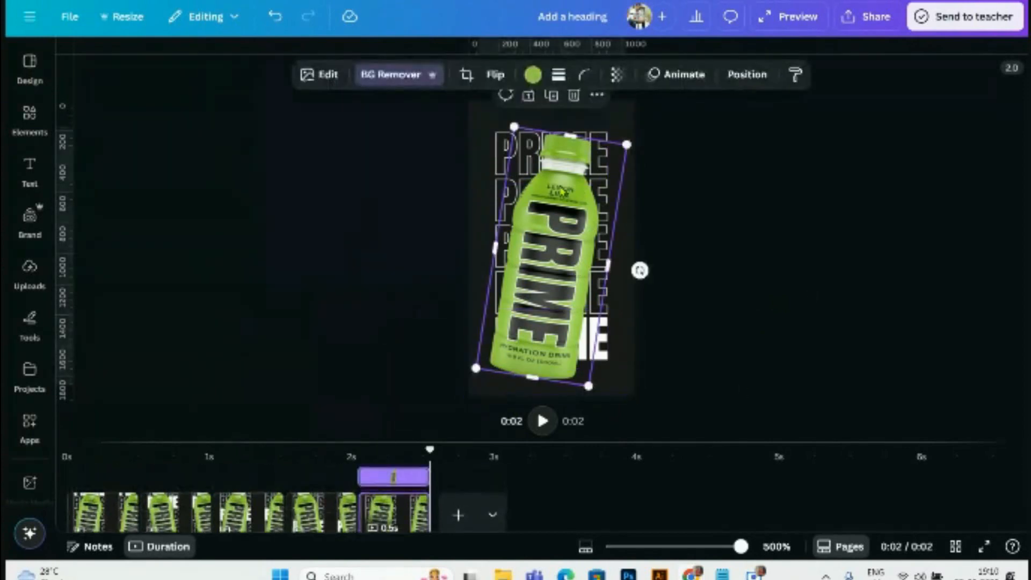
- Delete the bottle from the fifth page and group the five PRIME headings there
left_click(575, 102)
left_click_drag(687, 87, 526, 391)
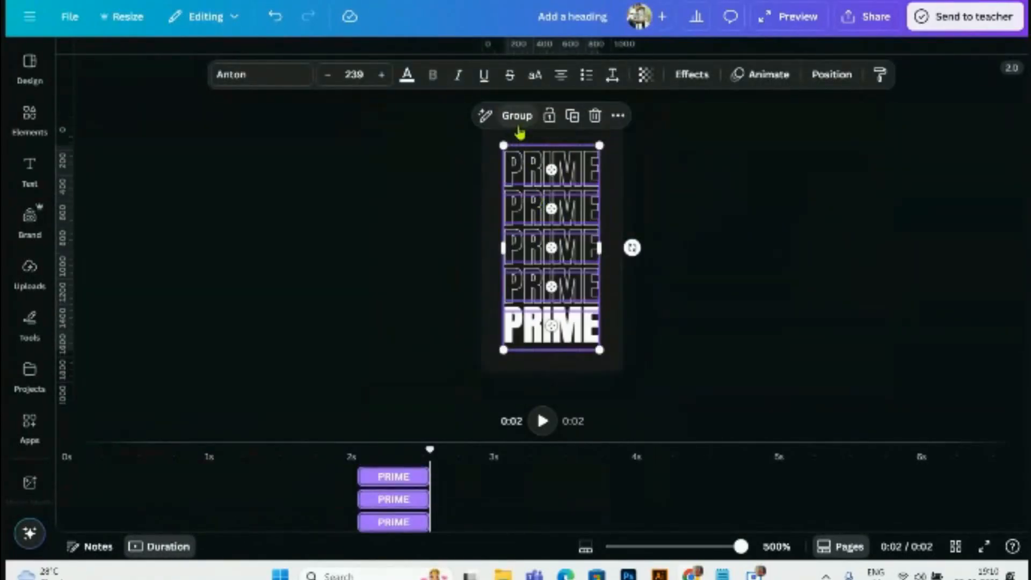
left_click(517, 115)
left_click(761, 282)
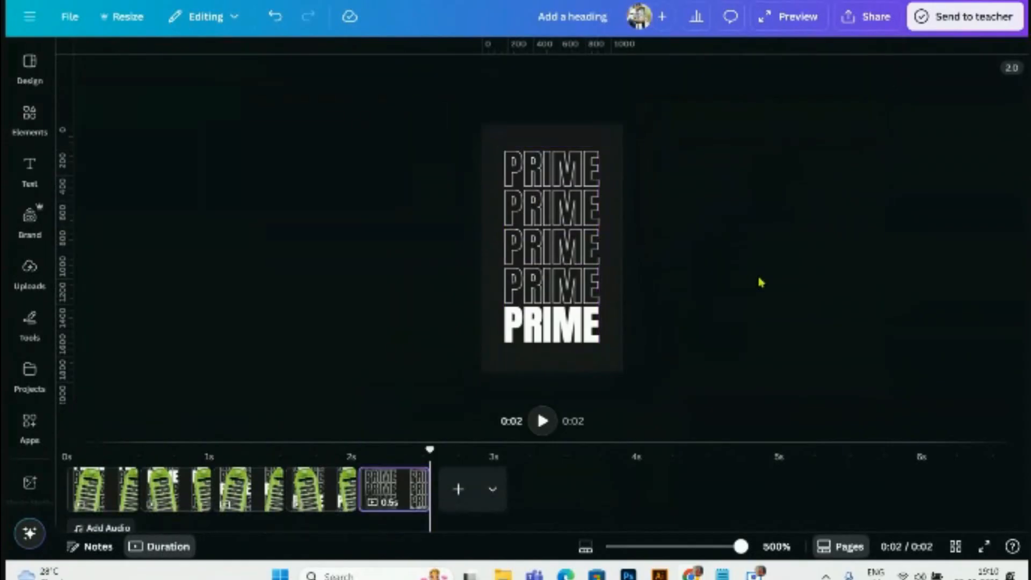
- Copy the tilted bottle from the third page and paste it onto the fifth page over the grouped headings
left_click(262, 498)
left_click(542, 298)
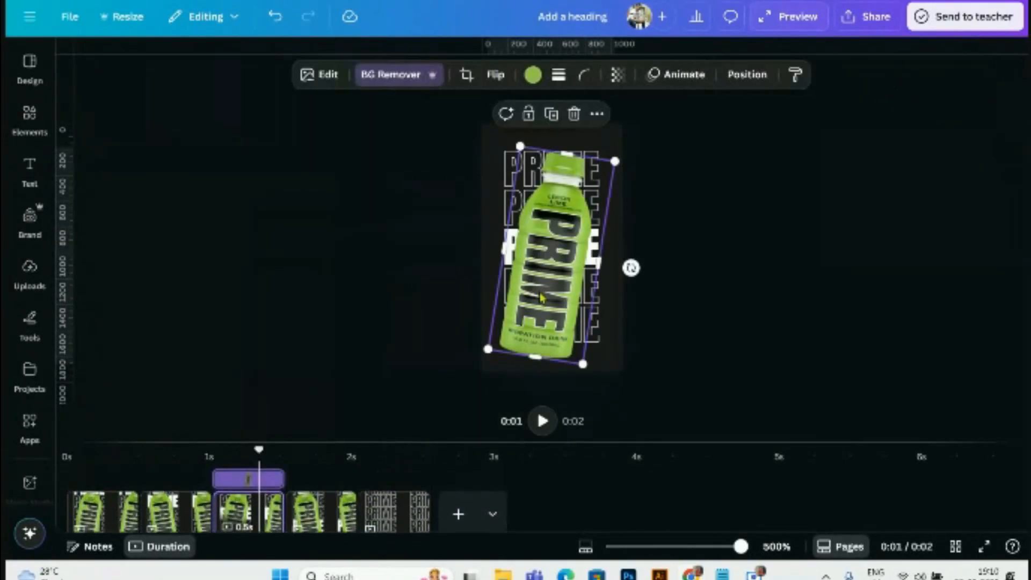
left_click(398, 510)
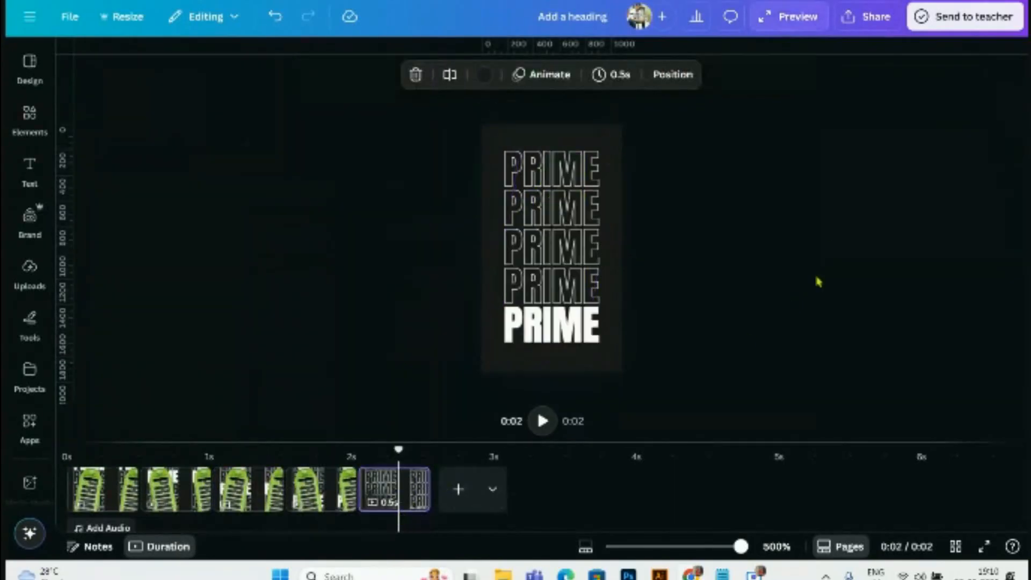
key("ctrl+v")
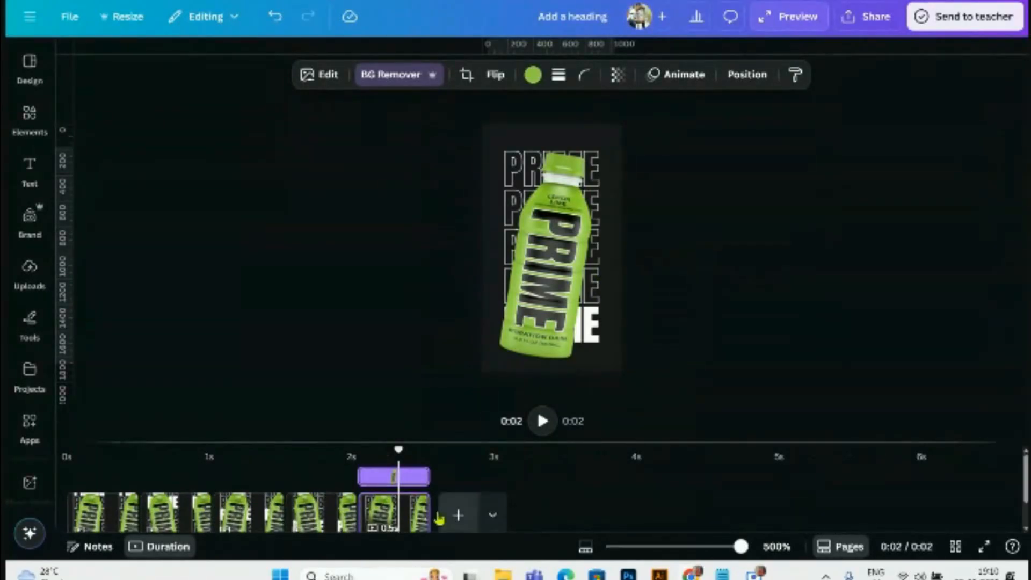
- Duplicate the fifth page and rotate the bottle on the copy upright
right_click(393, 524)
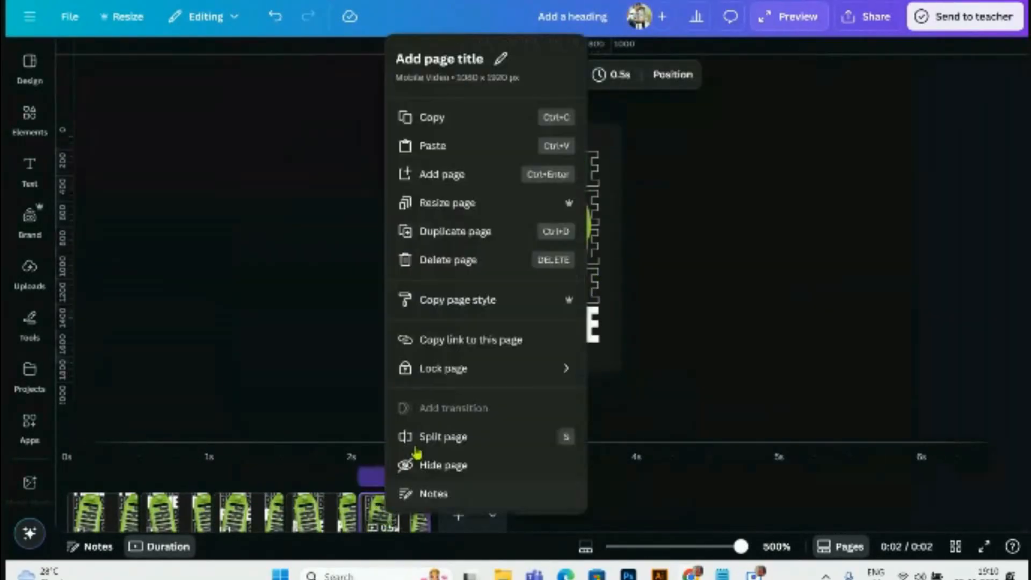
left_click(456, 232)
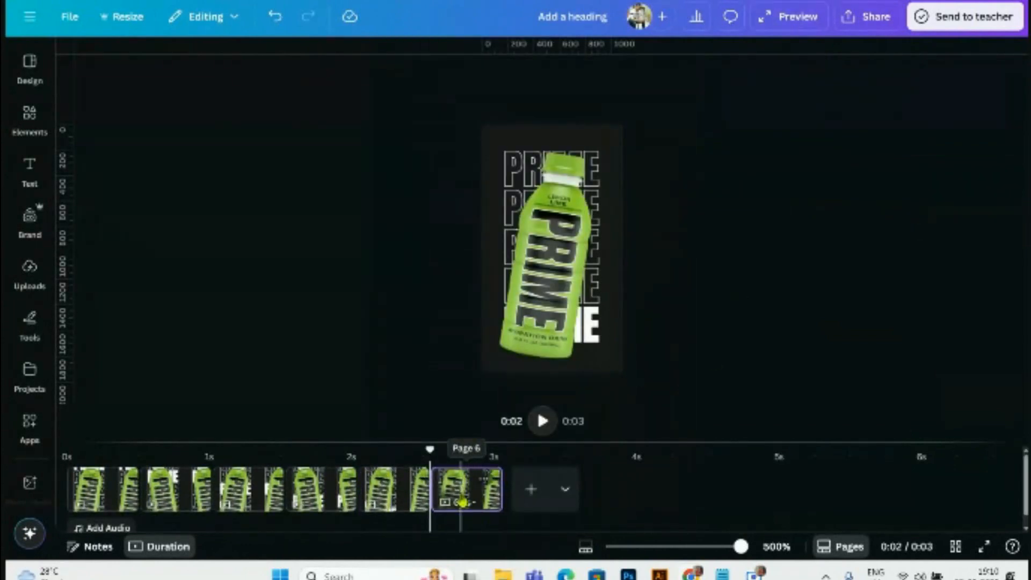
left_click(558, 286)
left_click_drag(631, 268, 639, 260)
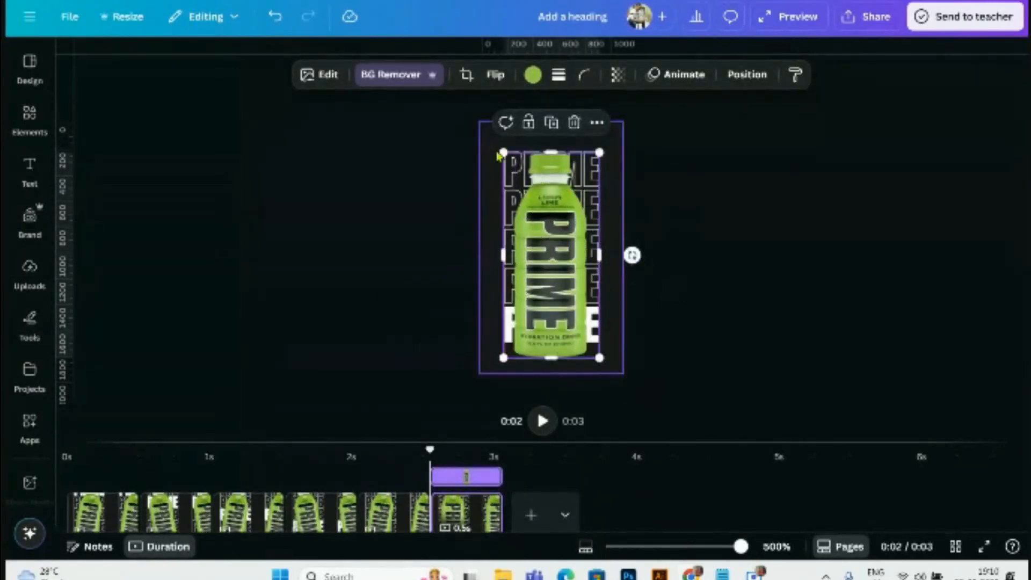
- Enlarge the sixth page's bottle to slightly more than the page height and move it partly off the page's left edge
mouse_move(493, 153)
left_mouse_down()
mouse_move(473, 123)
mouse_move(482, 155)
left_mouse_up()
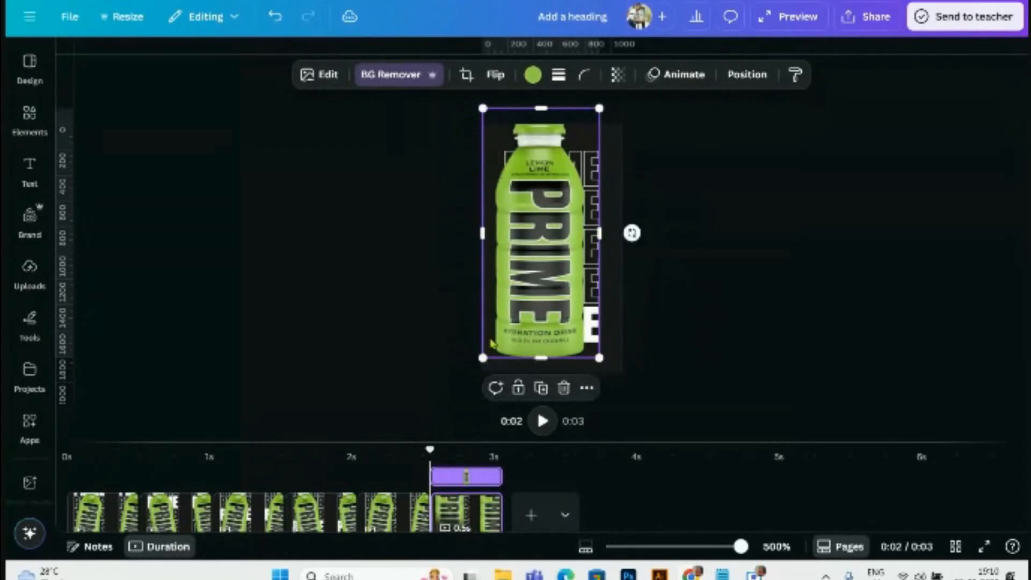
left_click_drag(481, 362, 472, 379)
left_click_drag(536, 325, 482, 326)
left_click(717, 311)
- Move the grouped PRIME headings on the sixth page up and completely out of the visible page area
left_click(571, 351)
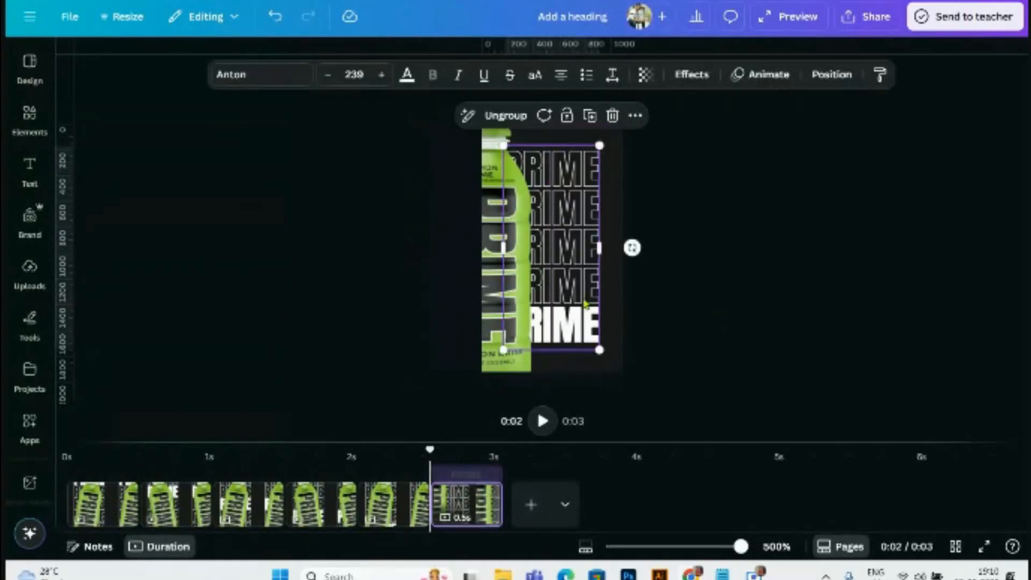
left_click_drag(571, 350, 574, 123)
left_click(821, 246)
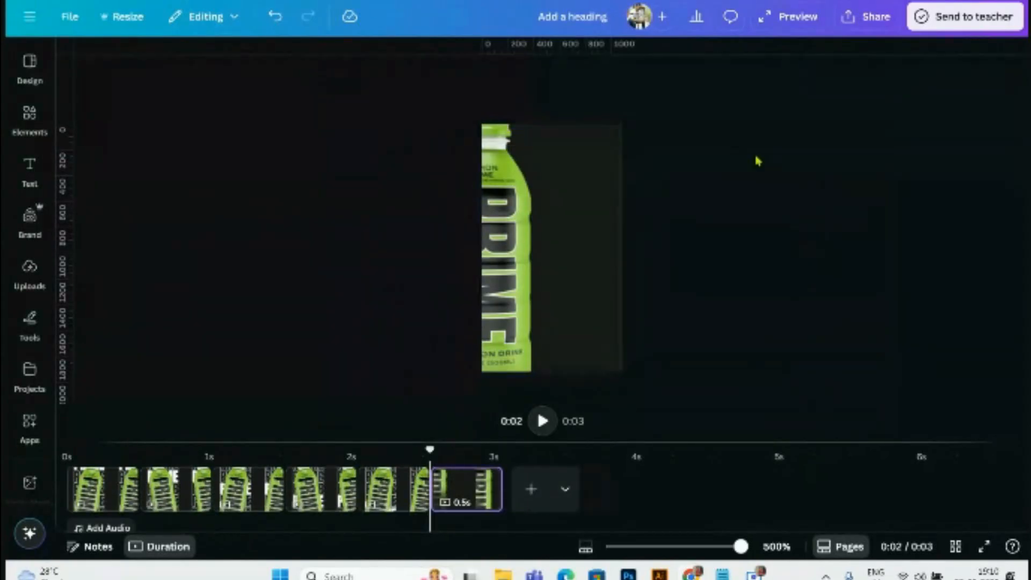
left_click(568, 116)
left_click(706, 230)
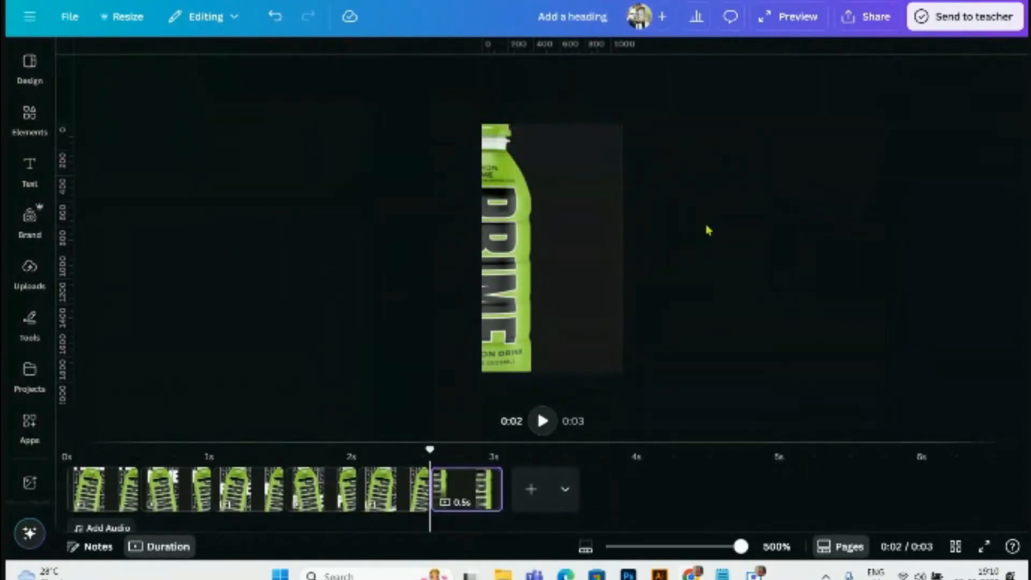
- Add a Match & Move transition between the fifth and sixth pages, and extend the fifth page to 0.5 s
left_click(430, 503)
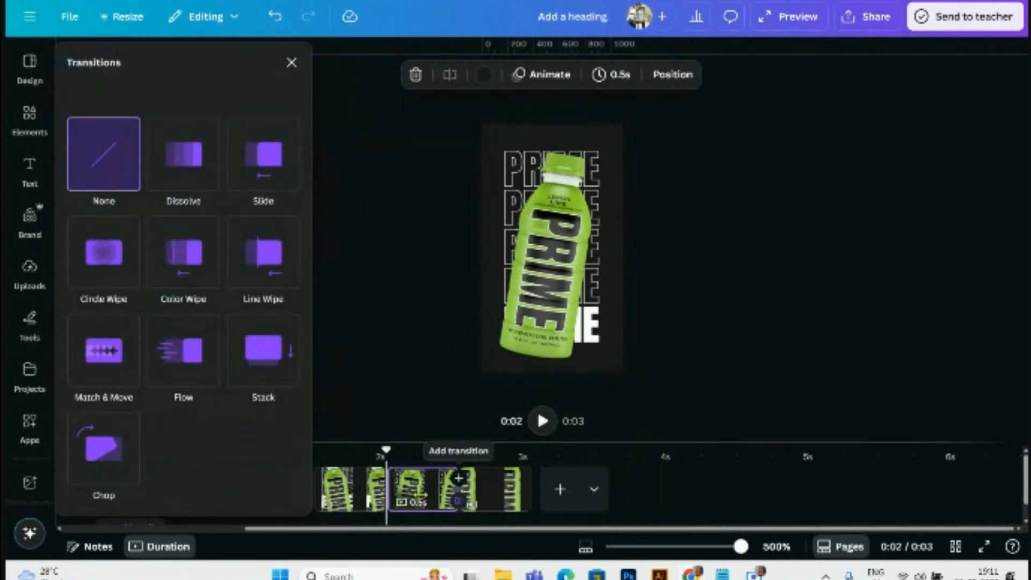
left_click(96, 354)
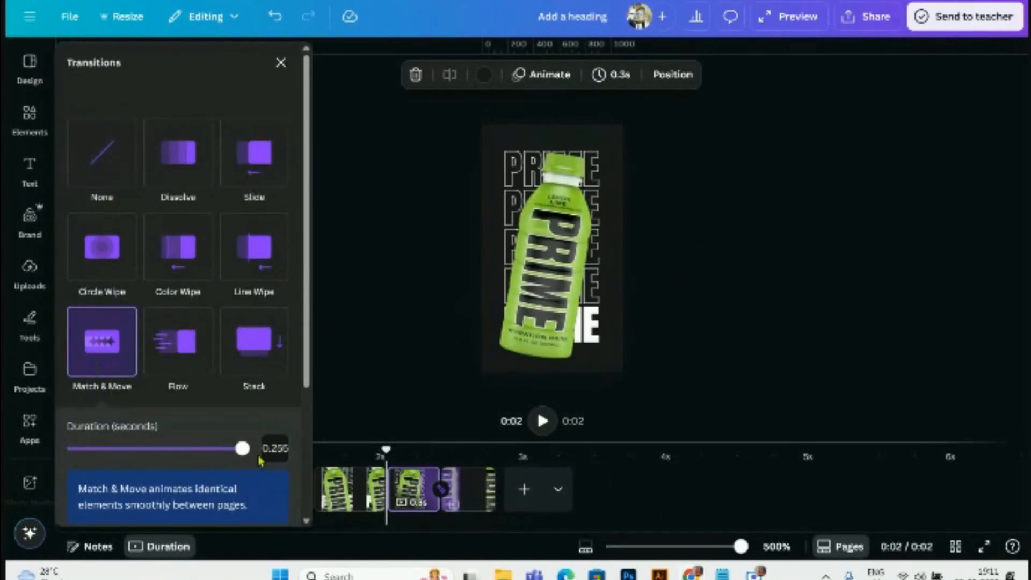
left_click(385, 342)
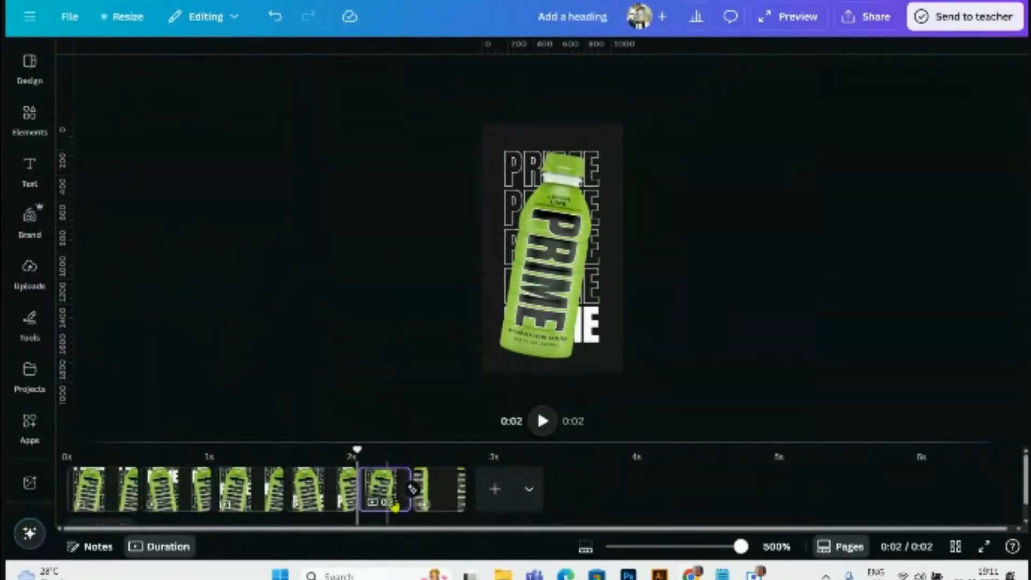
left_click_drag(412, 488, 430, 488)
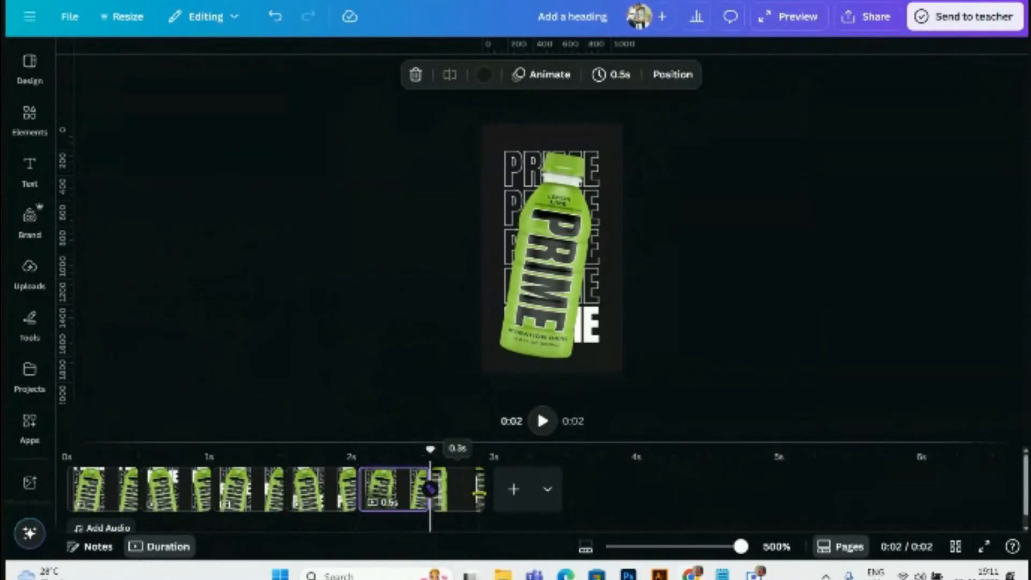
left_click(602, 434)
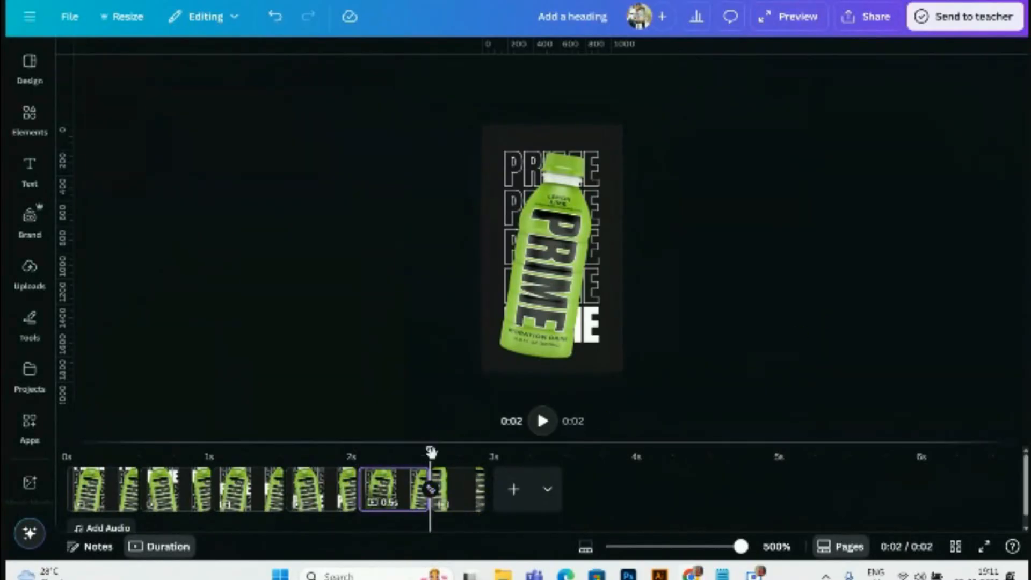
- Play the video from the fourth page to check the transition, and duplicate the sixth page
left_click_drag(430, 450, 333, 450)
left_click(542, 421)
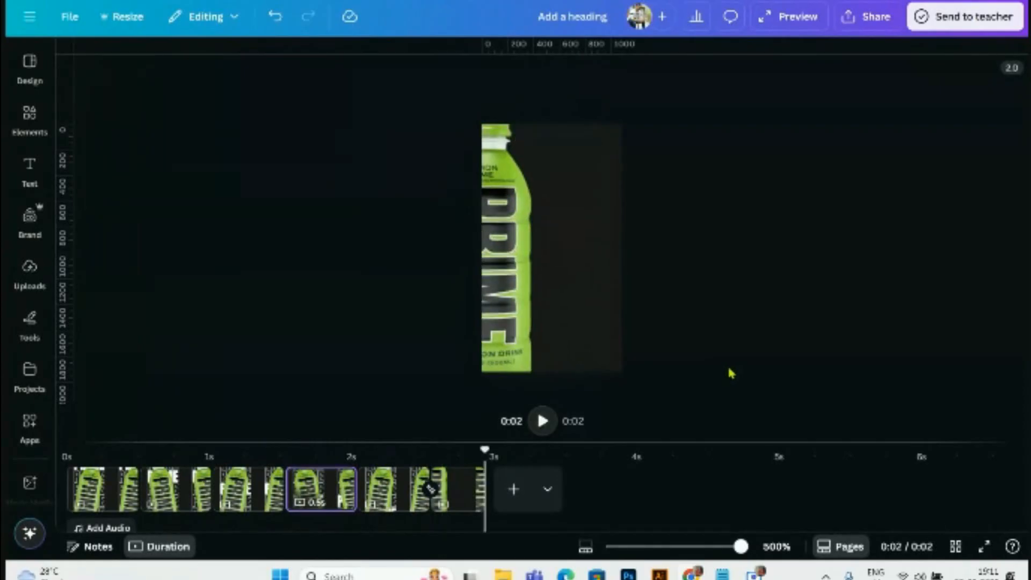
left_click(457, 489)
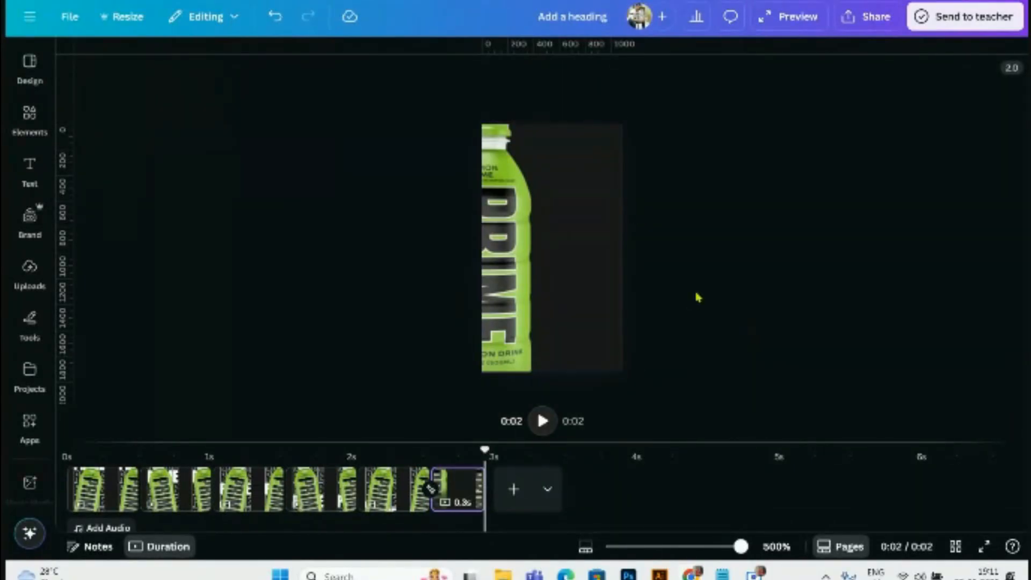
right_click(465, 486)
left_click(508, 238)
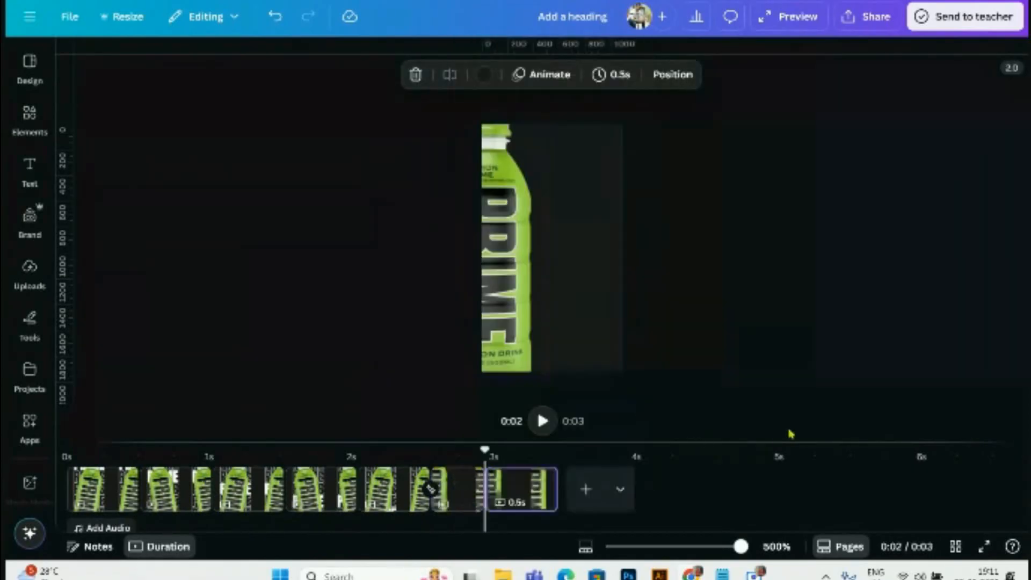
- Add a heading to the seventh page reading "Let's"
left_click(29, 171)
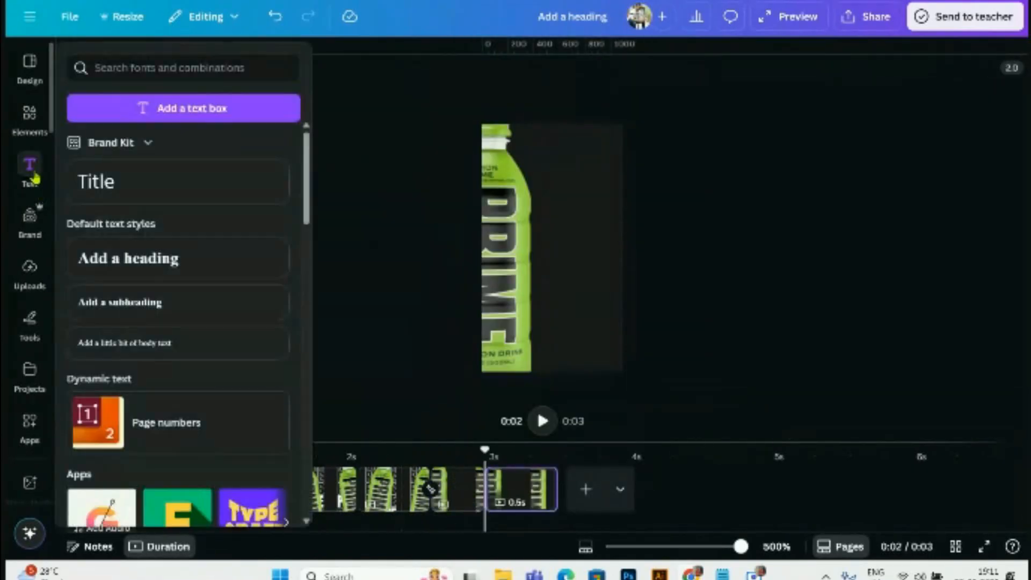
left_click(164, 246)
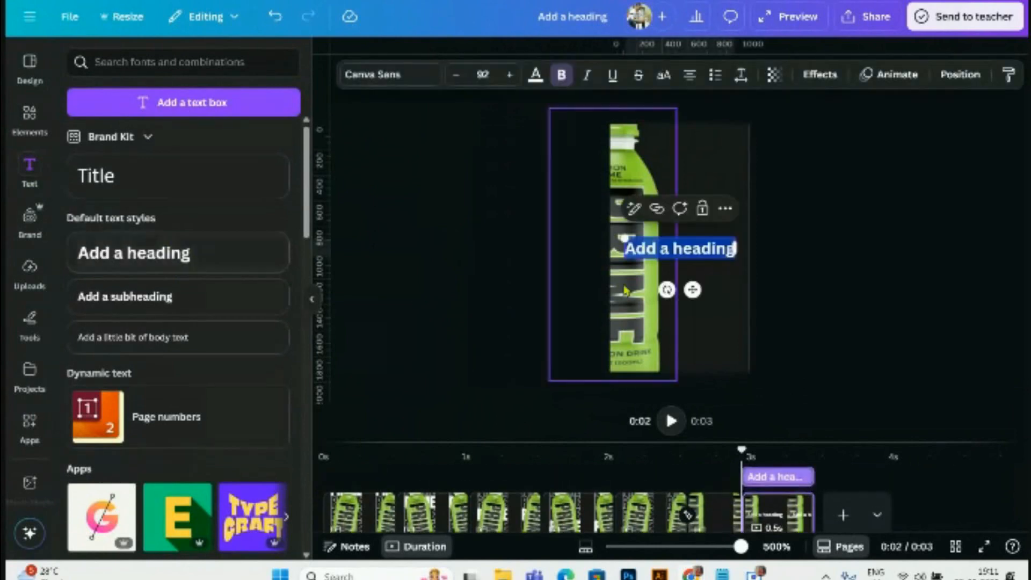
left_click(794, 288)
double_click(697, 248)
type("Let")
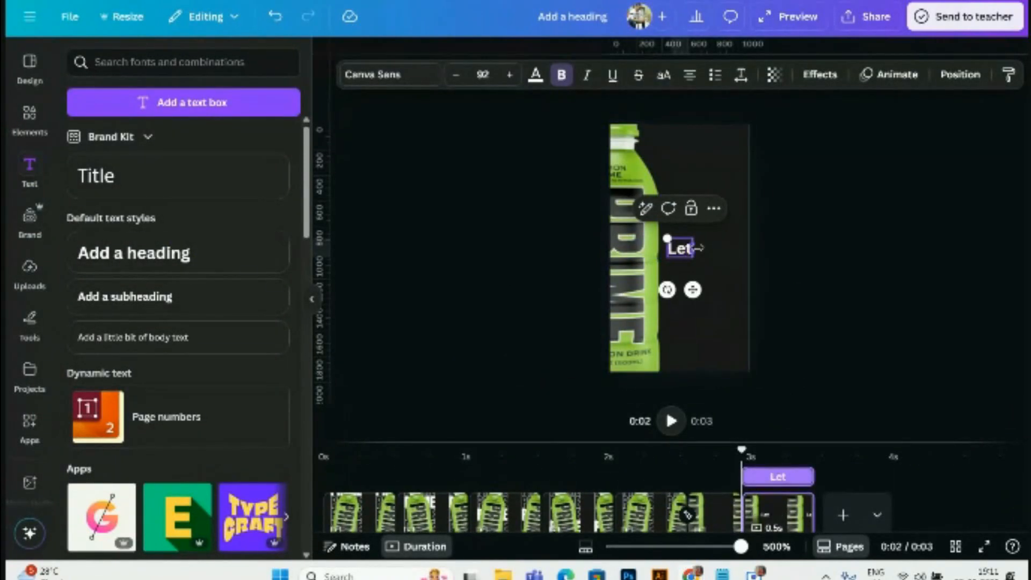
type("'")
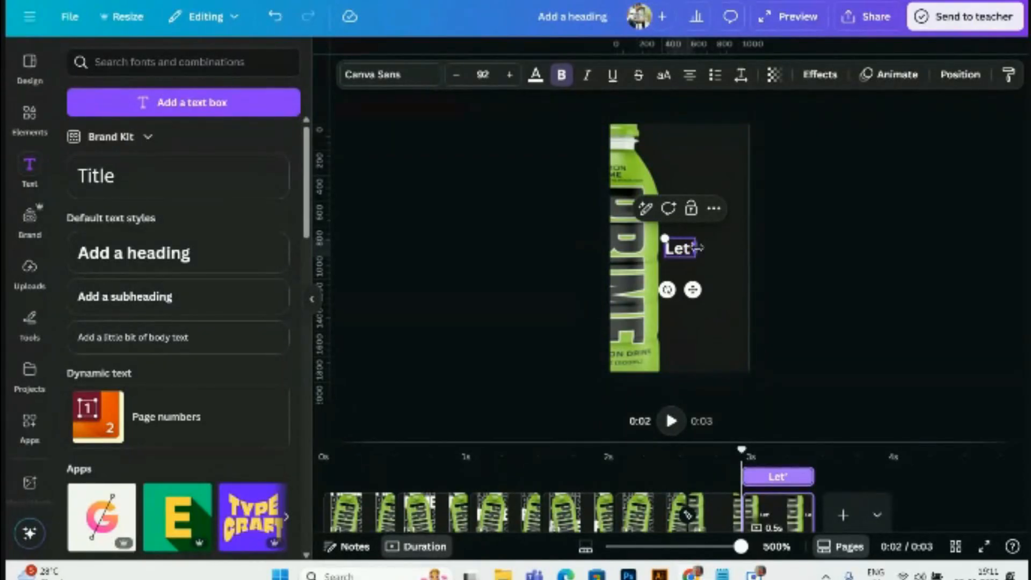
type("s")
left_click(857, 274)
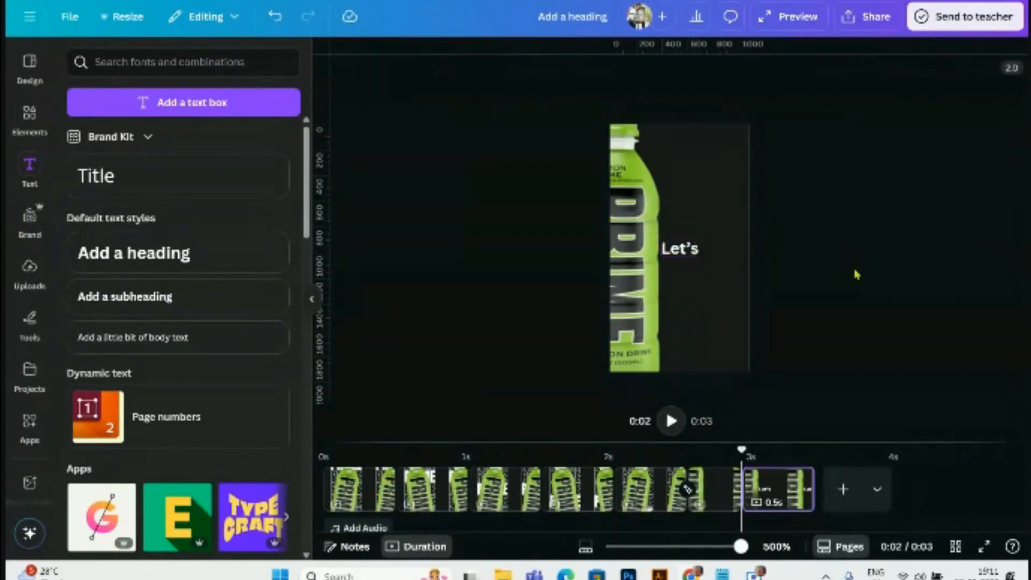
- Move "Let's" up beside the bottle, duplicate it just below, and change the copy's text to "Rehydrate"
left_click(673, 249)
left_click_drag(674, 250, 681, 228)
left_click(696, 189)
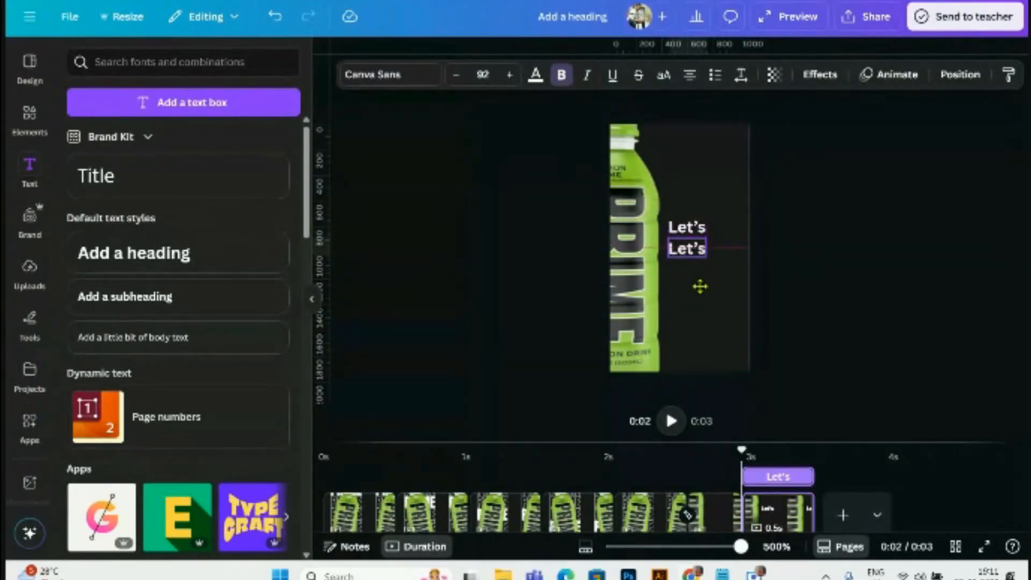
double_click(681, 247)
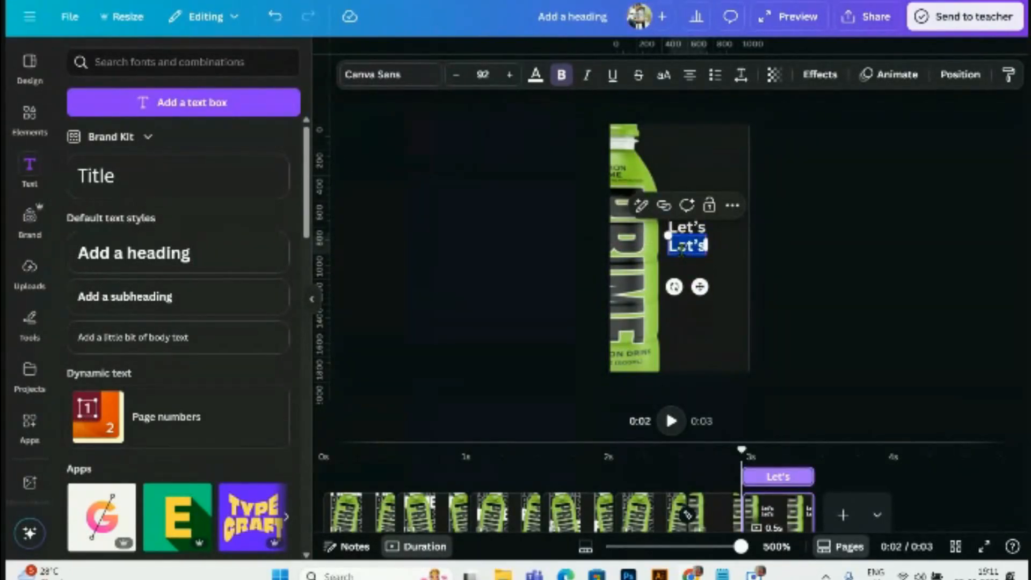
type("Rehydr")
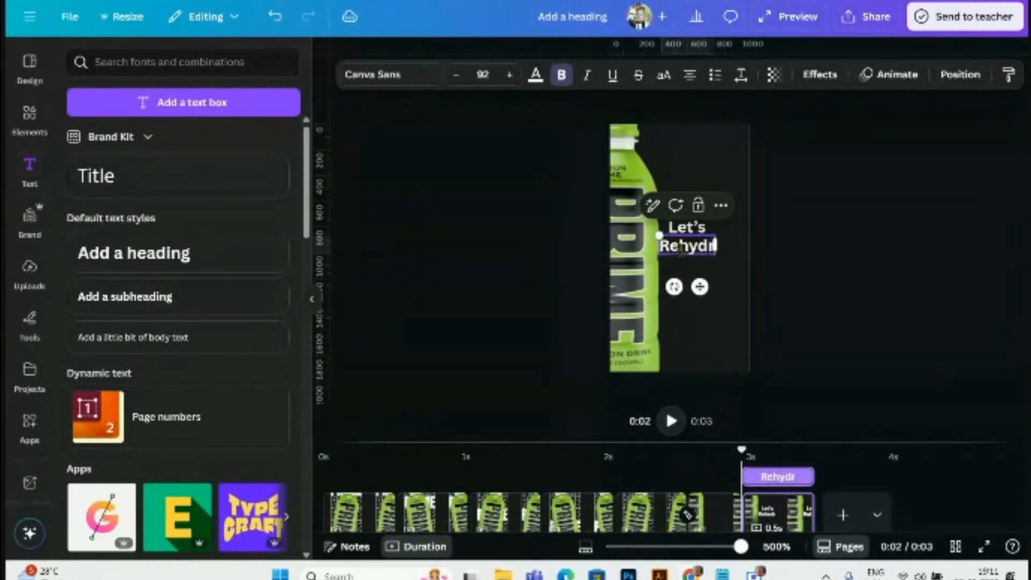
type("ate")
left_click(862, 305)
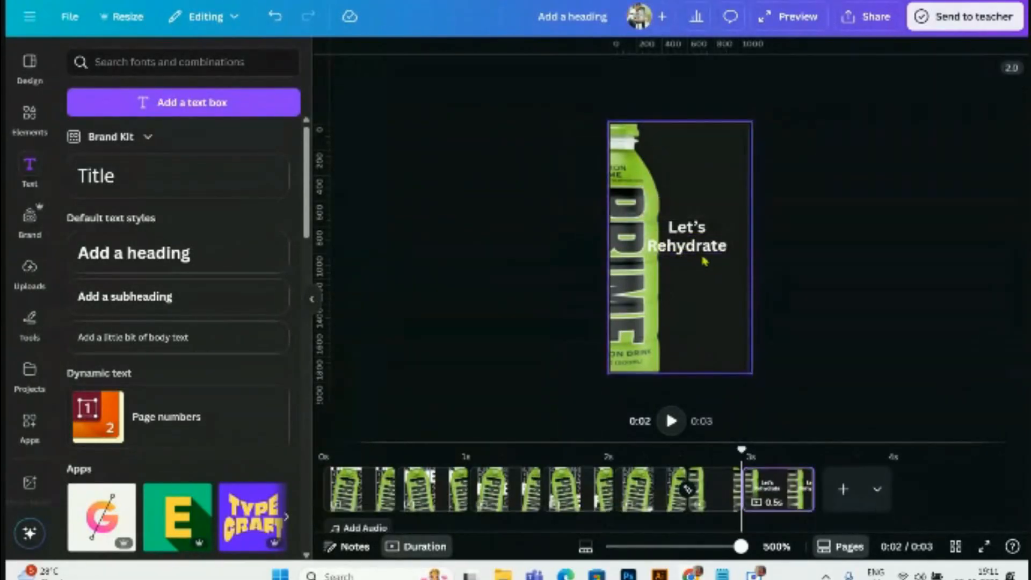
- Duplicate the "Rehydrate" line below itself and change the copy's text to "Yourself"
left_click(701, 247)
left_click(698, 207)
double_click(713, 276)
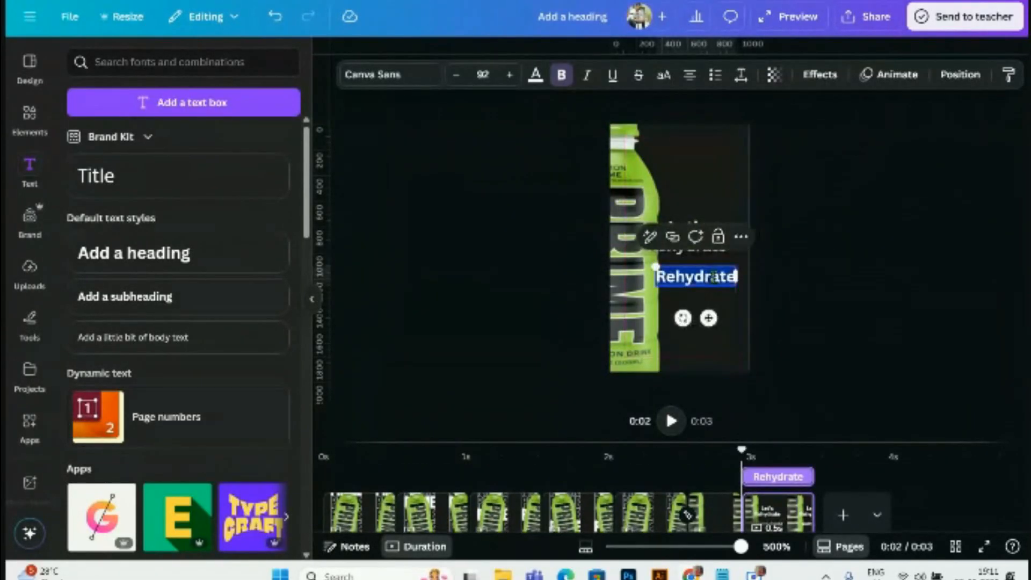
type("Yourself")
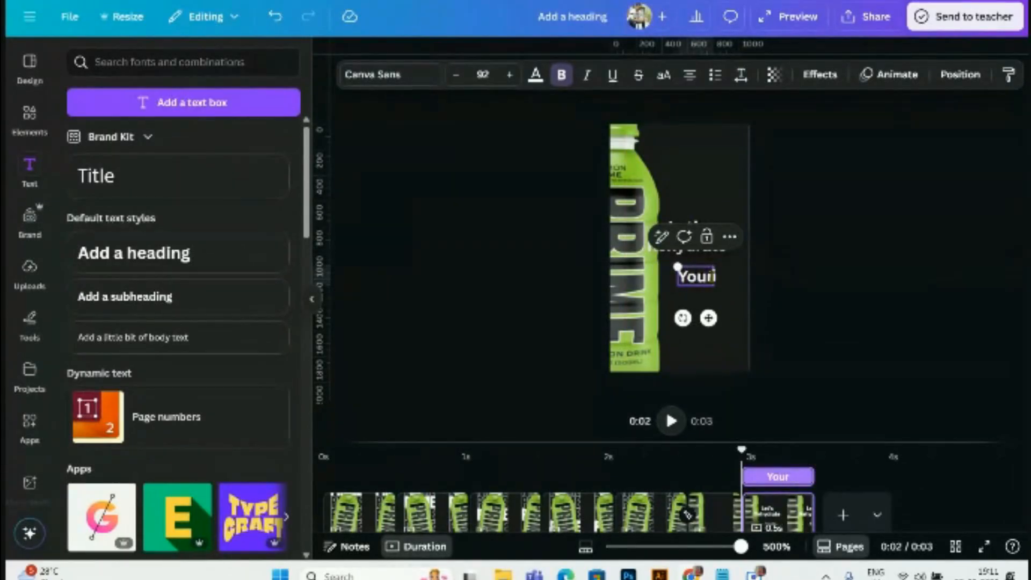
left_click(801, 275)
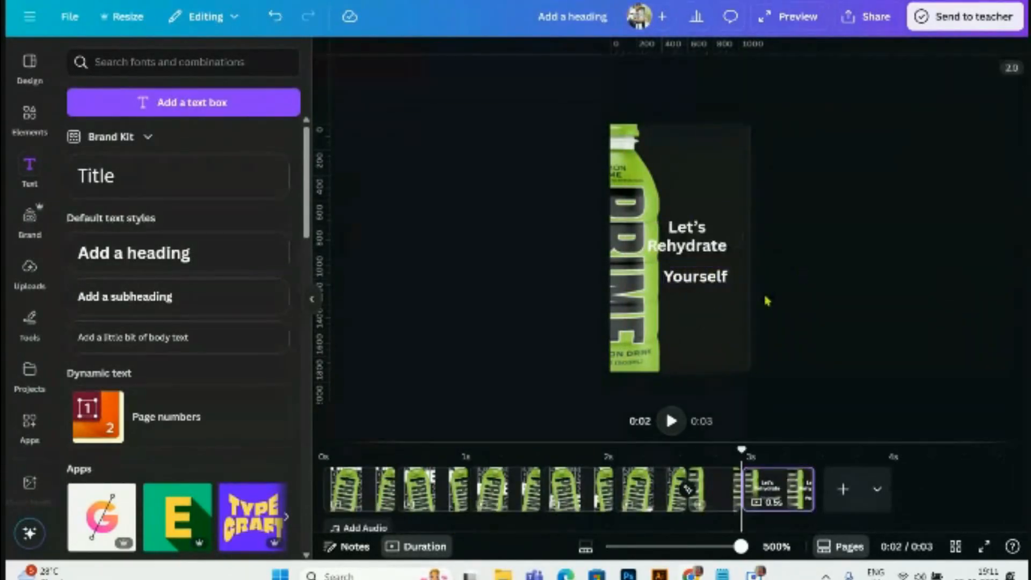
- Change the font of the "Let's", "Rehydrate" and "Yourself" lines to Anton
left_click_drag(717, 186, 658, 275)
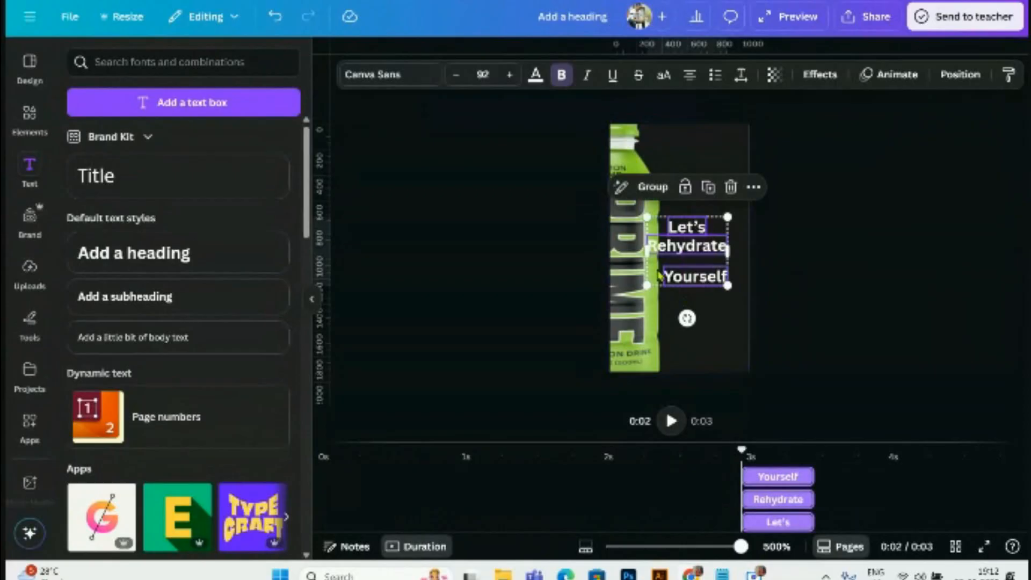
left_click(390, 75)
left_click(104, 194)
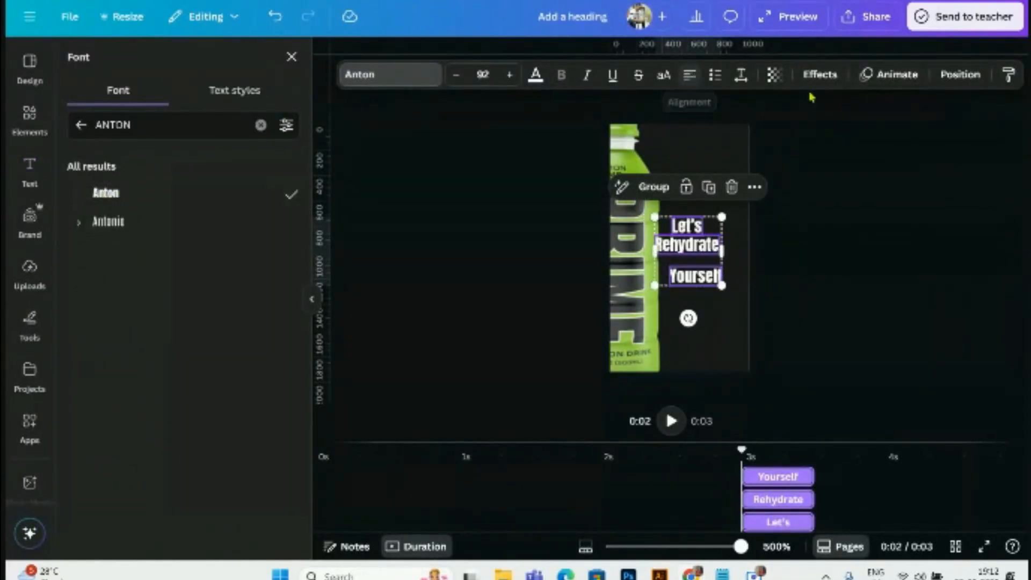
- Left-align the three slogan lines with each other and shift them together slightly up and away from the bottle
left_click(964, 74)
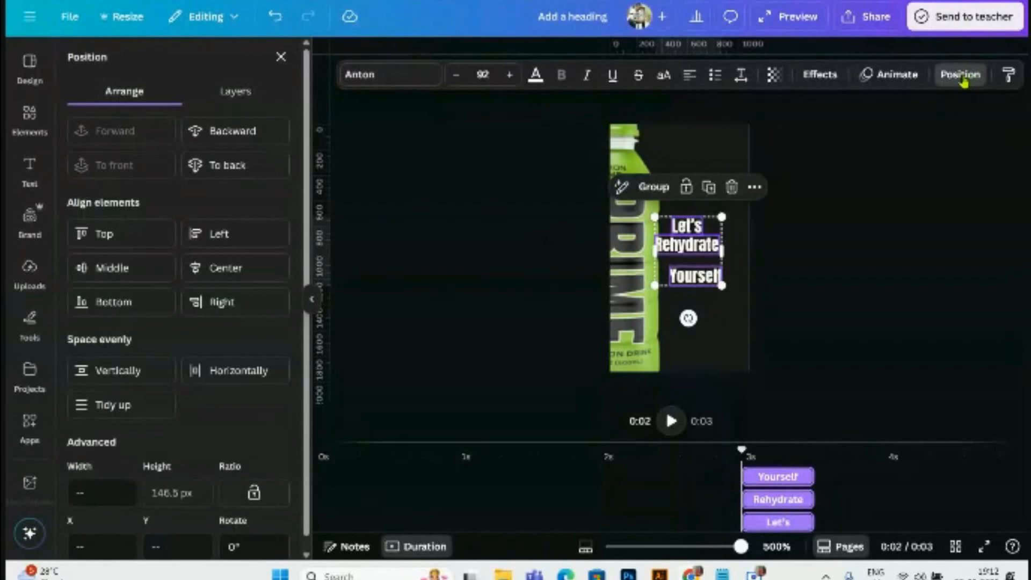
left_click(207, 241)
left_click(859, 289)
left_click_drag(705, 271, 714, 266)
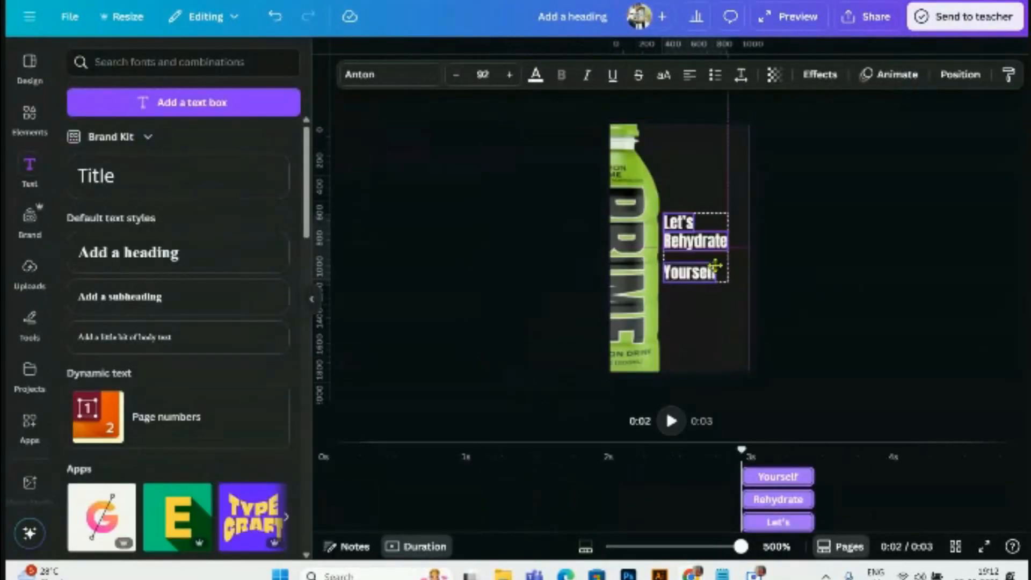
left_click(811, 279)
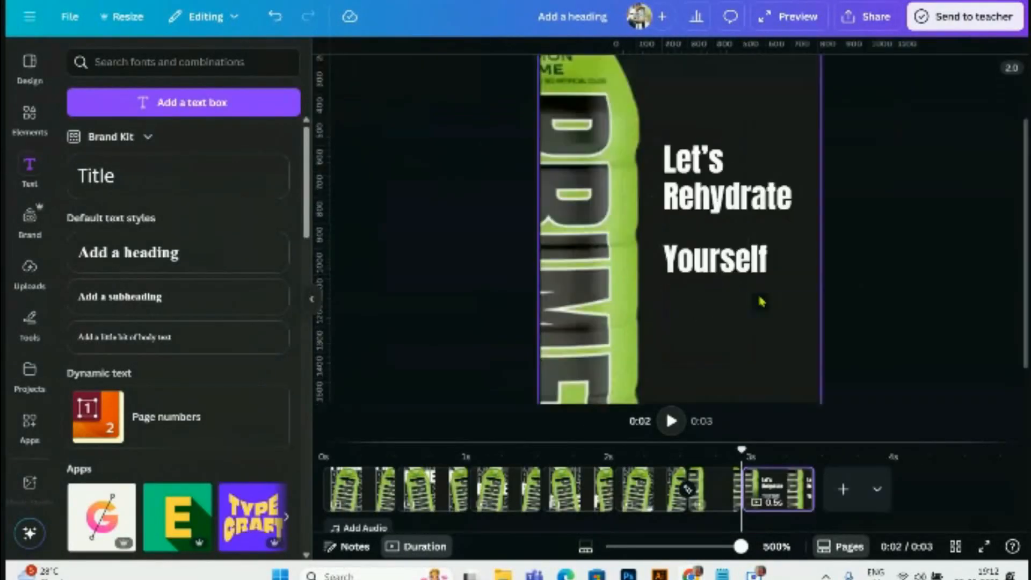
- Move "Yourself" up directly beneath "Rehydrate" and enlarge the three lines together to a font size of about 103
left_click_drag(727, 260, 729, 234)
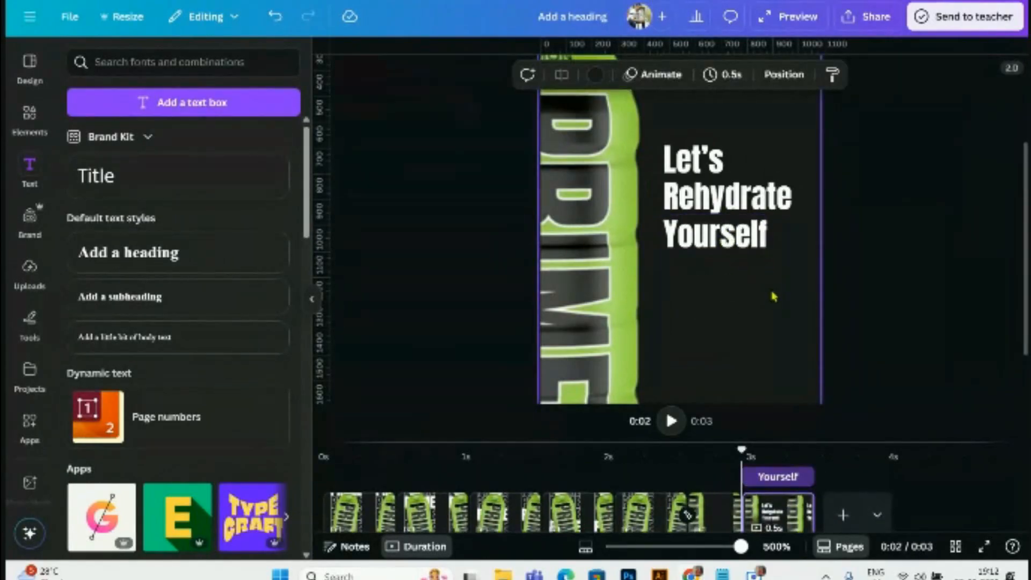
left_click_drag(776, 124, 679, 261)
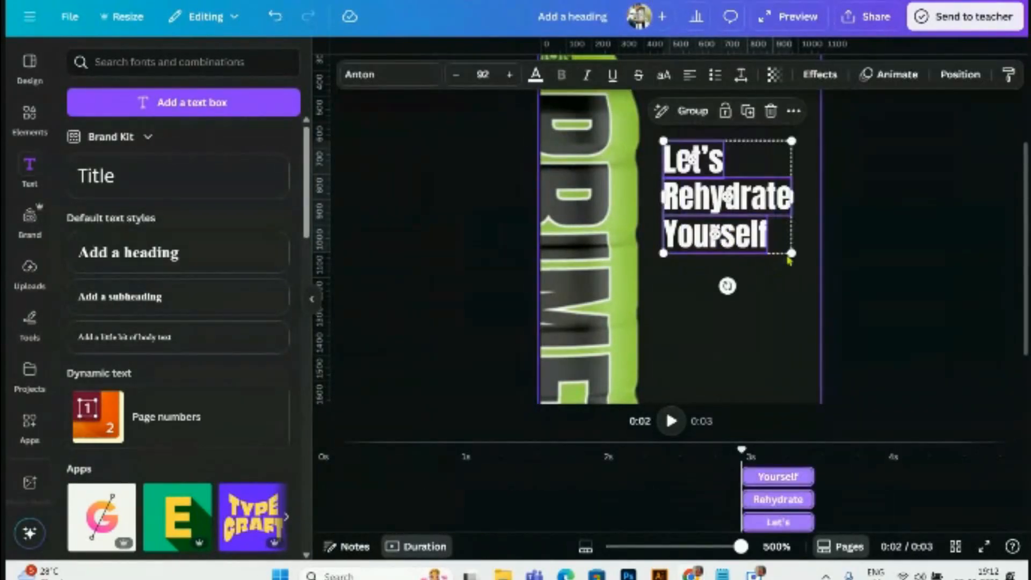
left_click_drag(791, 252, 798, 272)
left_click(938, 282)
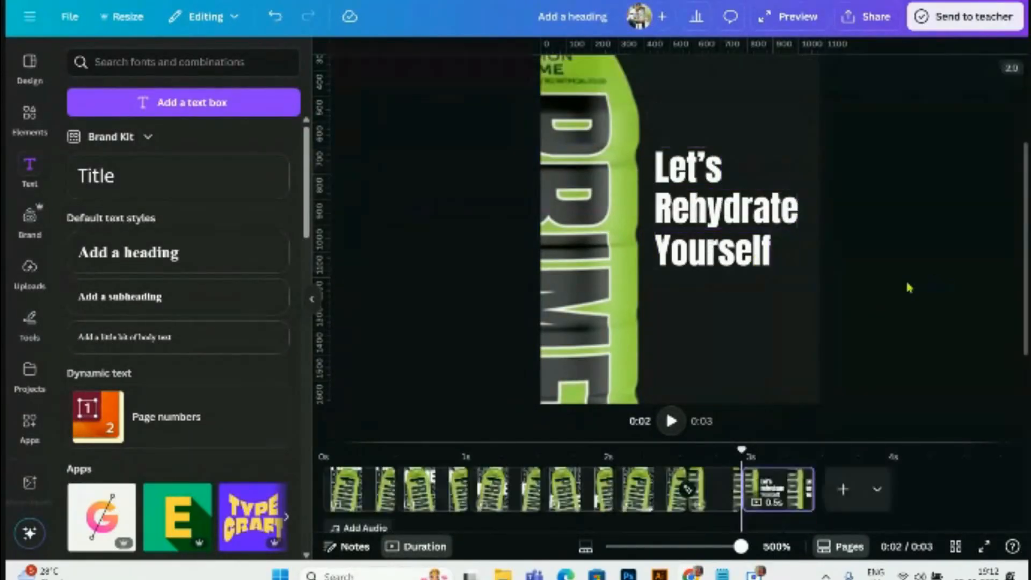
- Recolor the "Rehydrate" line with the bottle photo's green, adjusted to a brighter shade
left_click(742, 228)
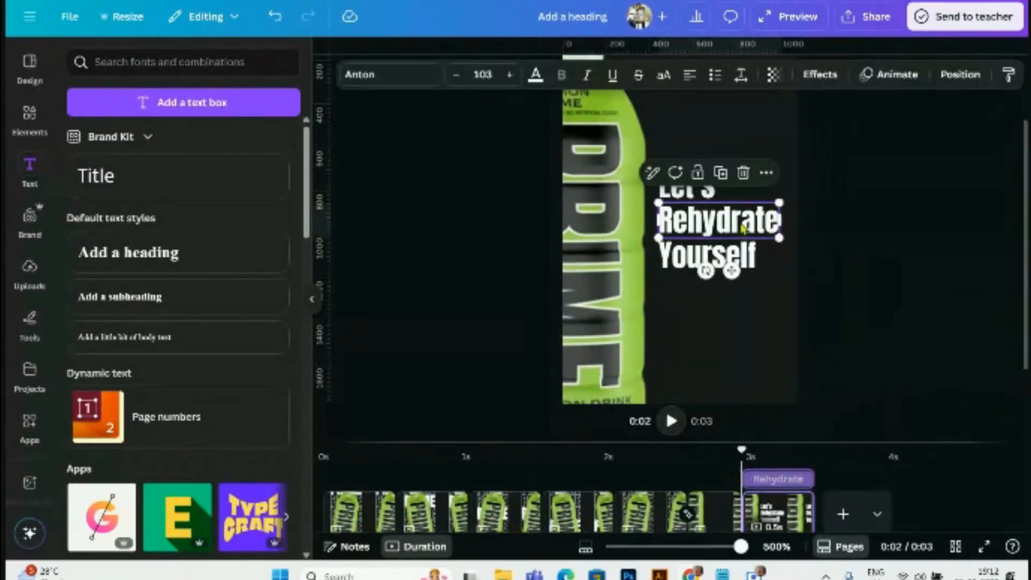
left_click(535, 75)
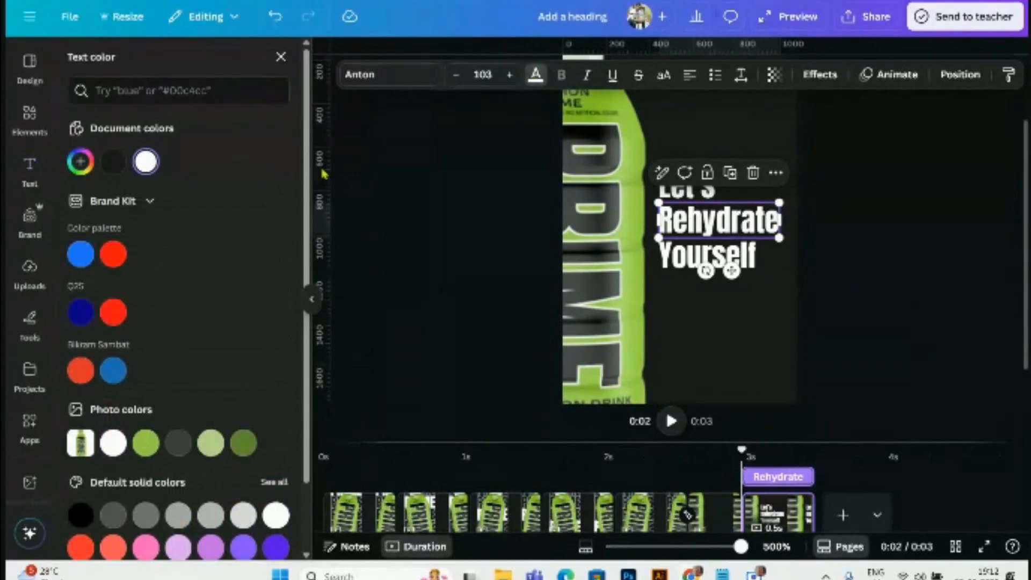
left_click(146, 443)
left_click(80, 160)
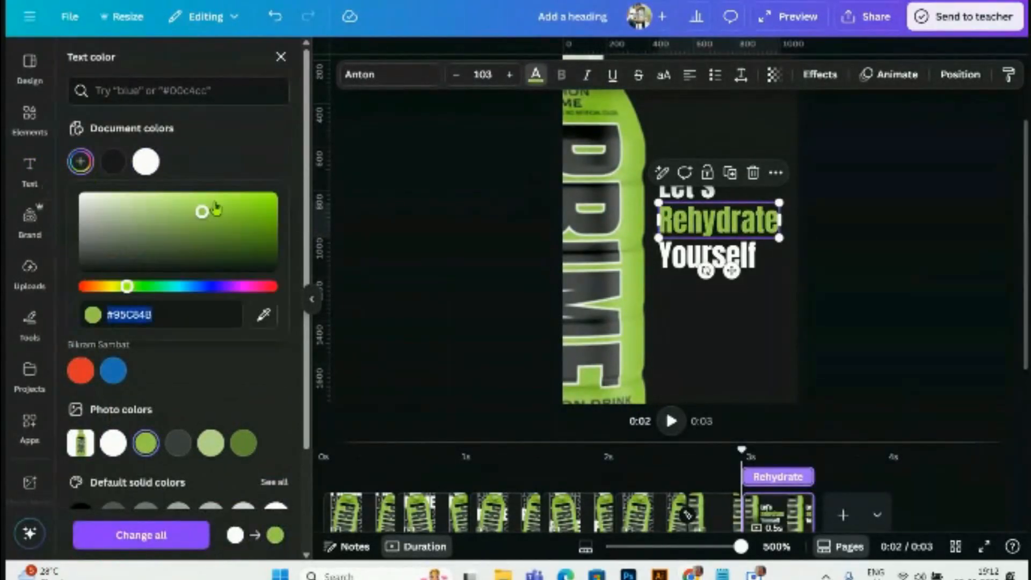
left_click(875, 272)
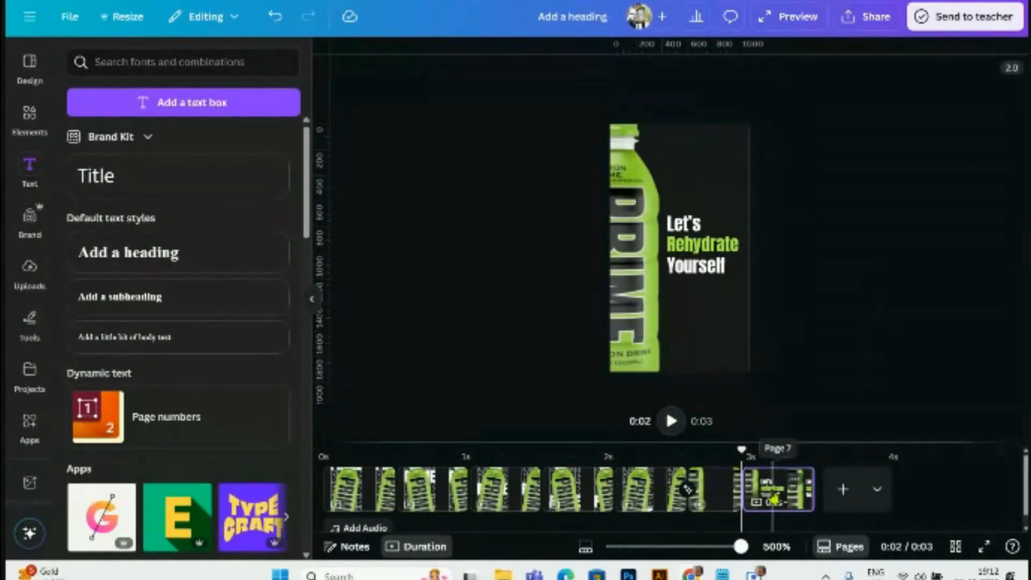
- Shorten the seventh page to 0.3 s and duplicate it twice
left_click_drag(813, 495, 789, 495)
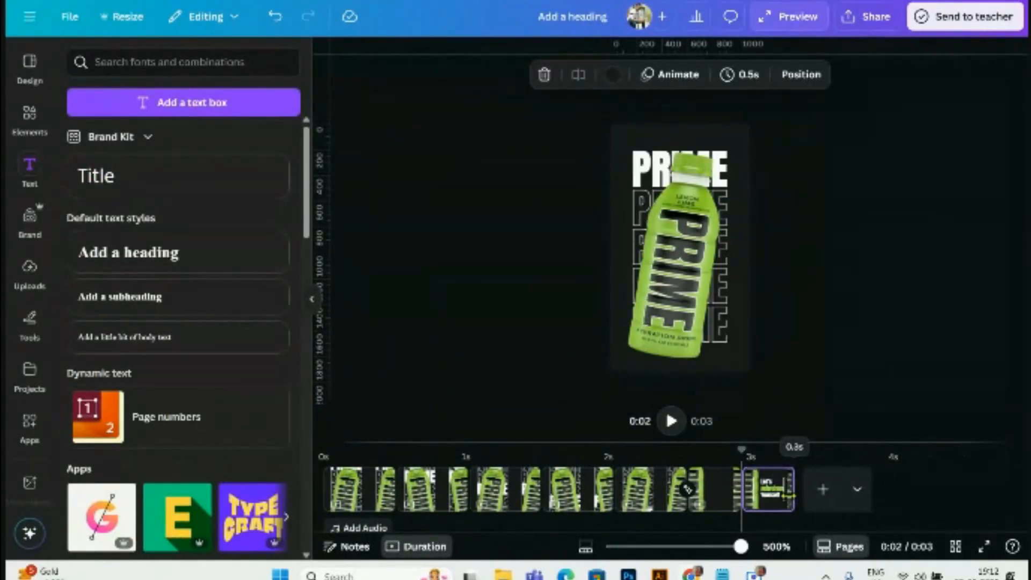
right_click(771, 500)
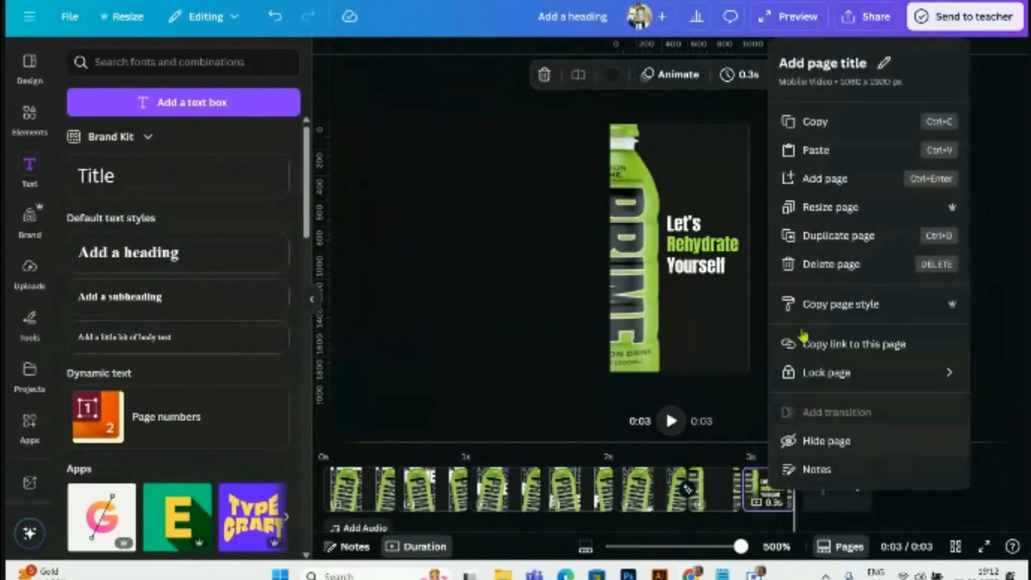
left_click(810, 235)
right_click(836, 502)
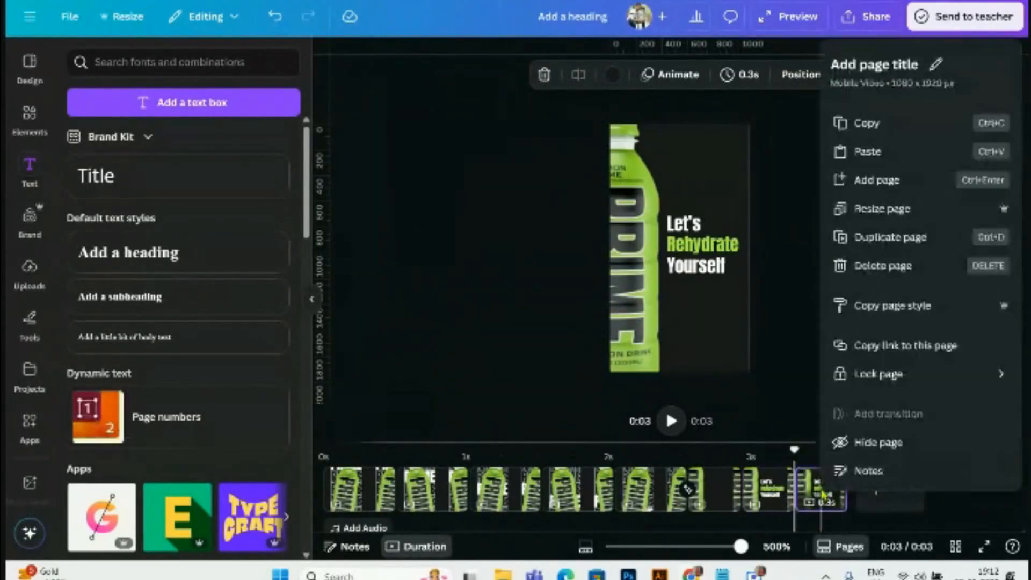
left_click(870, 237)
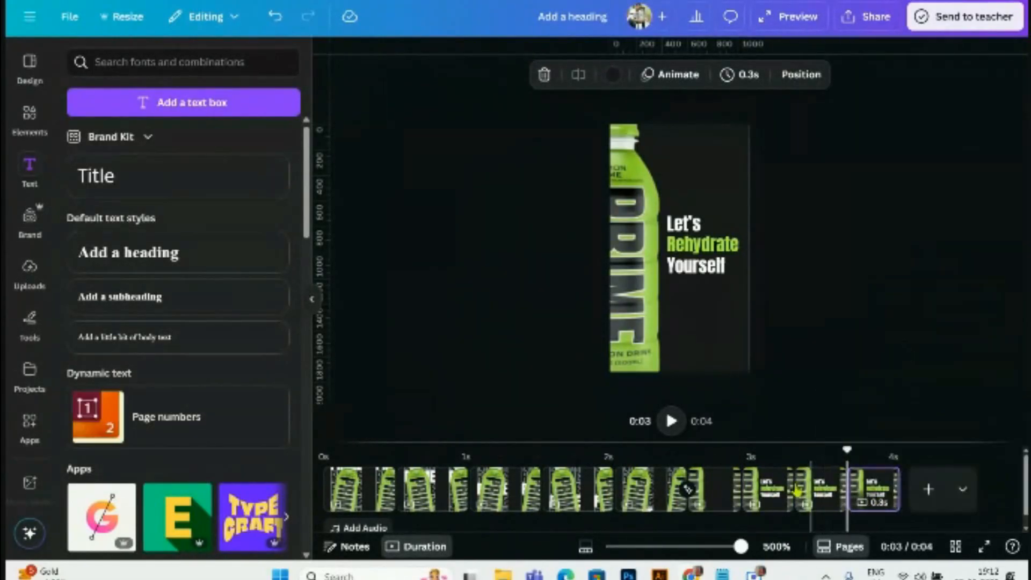
- Delete "Rehydrate" and "Yourself" from the seventh page, and "Yourself" from the eighth page
left_click_drag(870, 491, 775, 497)
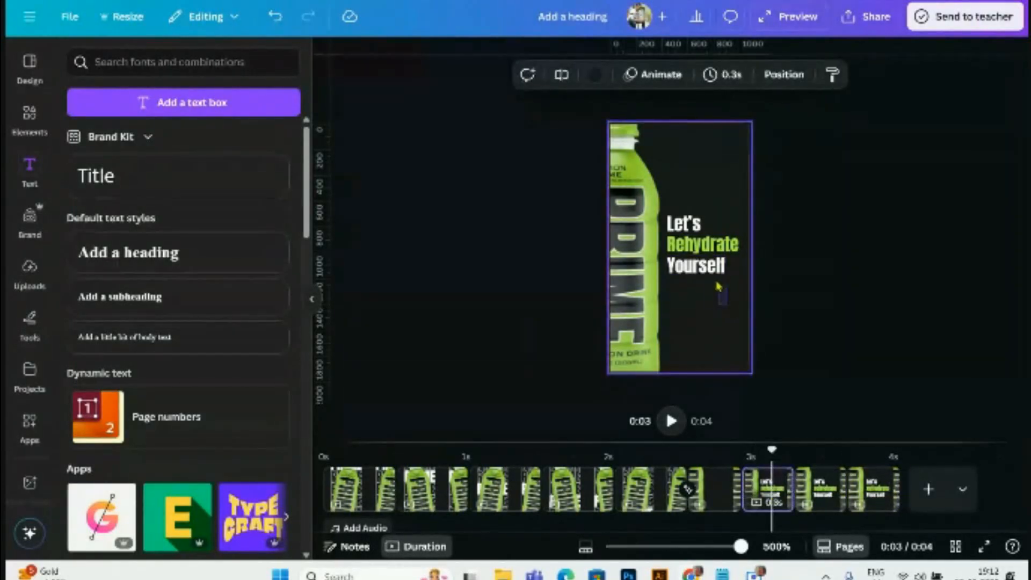
left_click(714, 258)
left_click(746, 206)
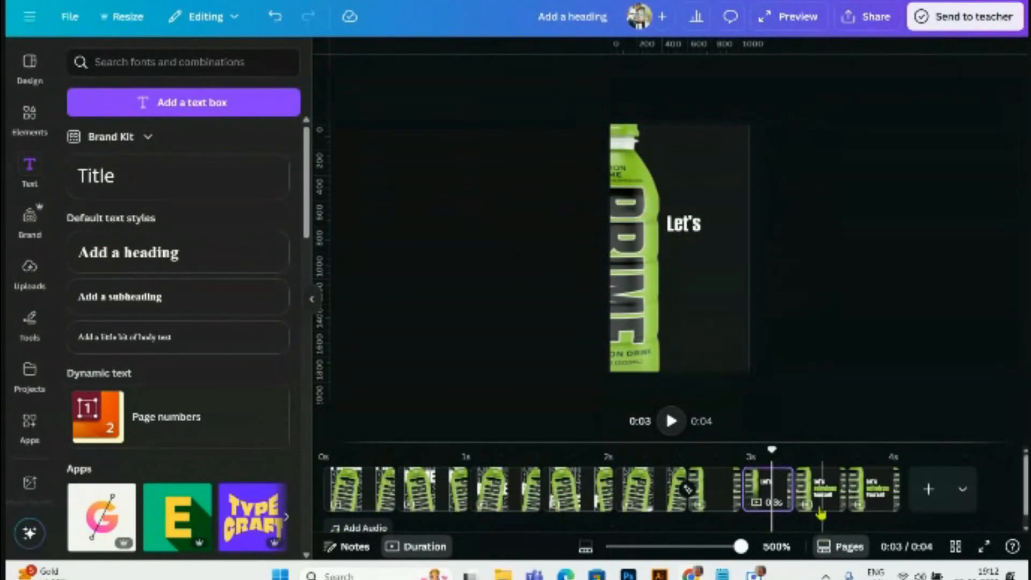
left_click(818, 496)
left_click(707, 274)
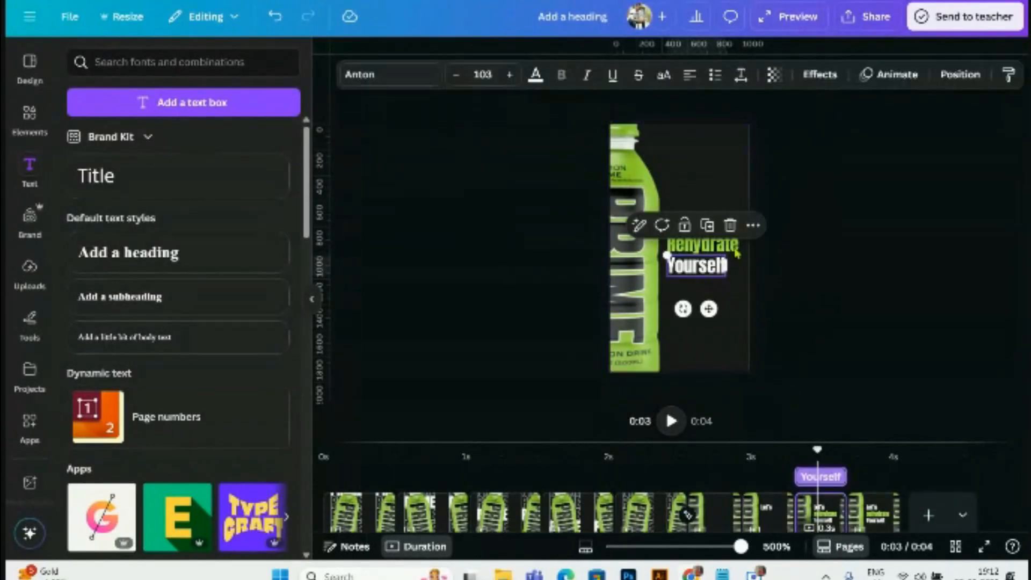
left_click(731, 225)
- Play the video from just after the two-second mark to check the line-by-line slogan reveal
left_click(874, 489)
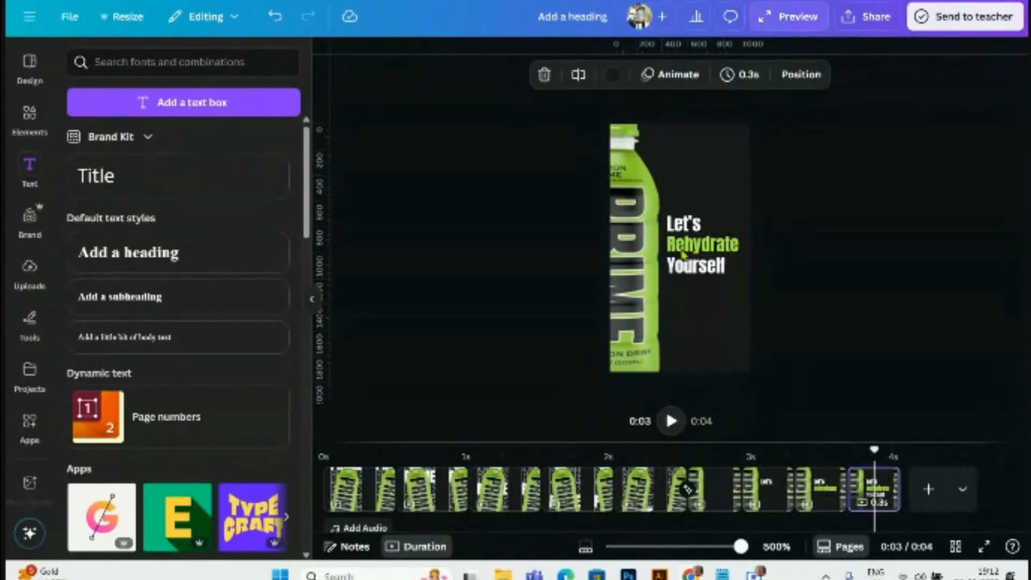
left_click_drag(874, 449, 634, 449)
left_click(672, 421)
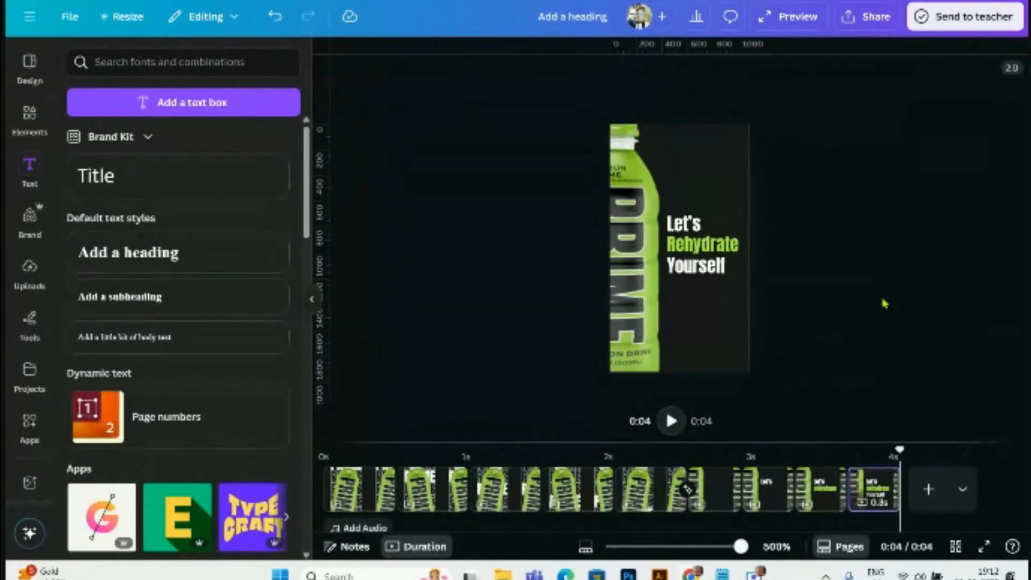
- Add a blank page at the end of the video and shorten it to 0.5 s
left_click(928, 489)
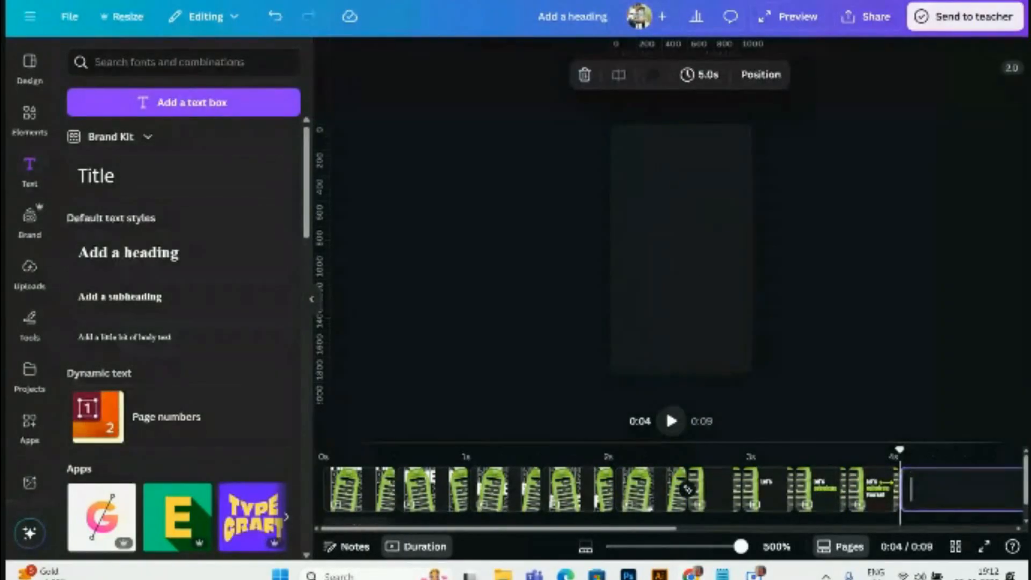
scroll(769, 504, "down", 5, "ctrl")
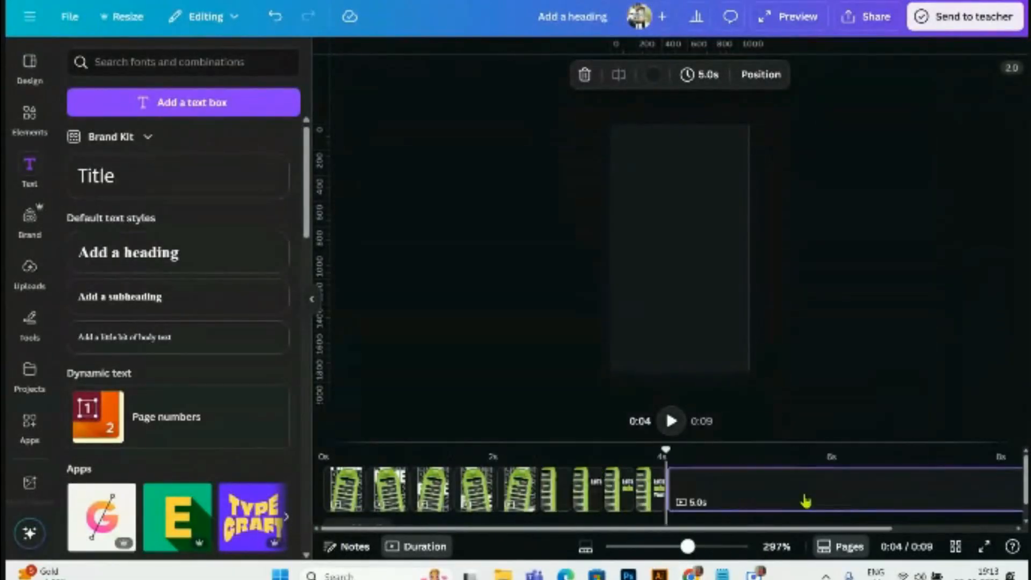
left_click_drag(859, 489, 594, 497)
left_click(890, 368)
- Add a heading to the new last page reading "Order Now"
left_click(696, 275)
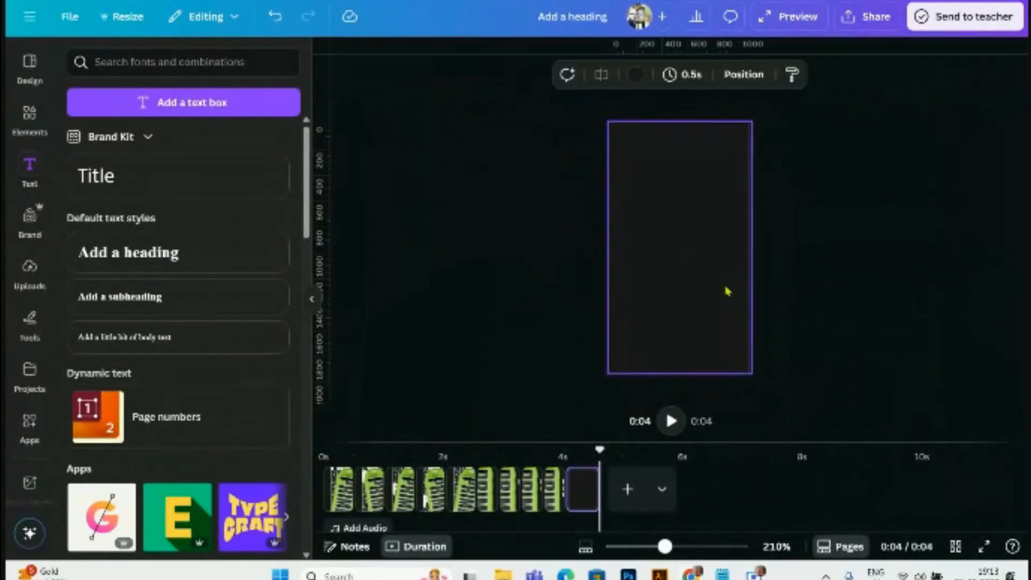
left_click(114, 269)
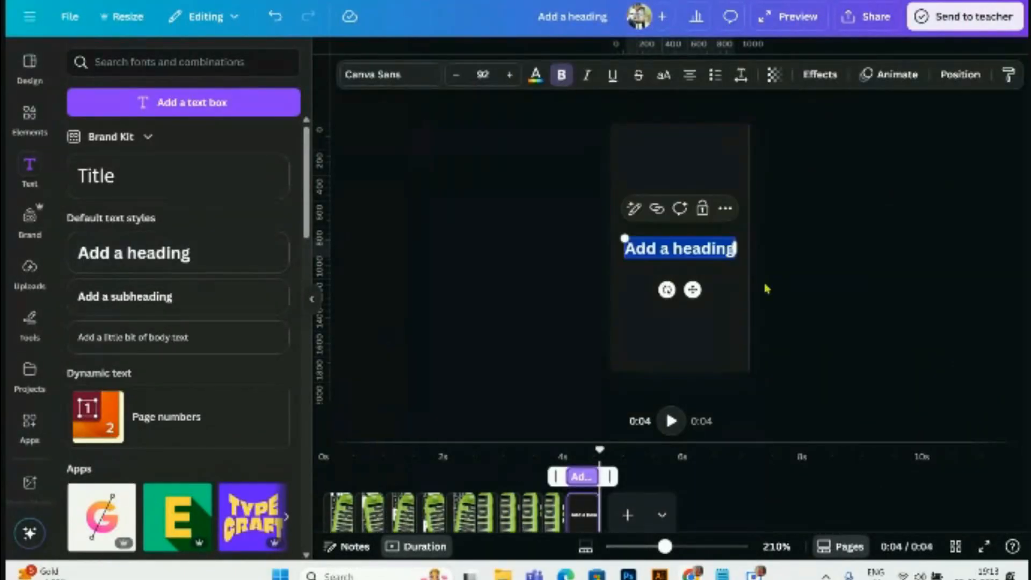
type("Order")
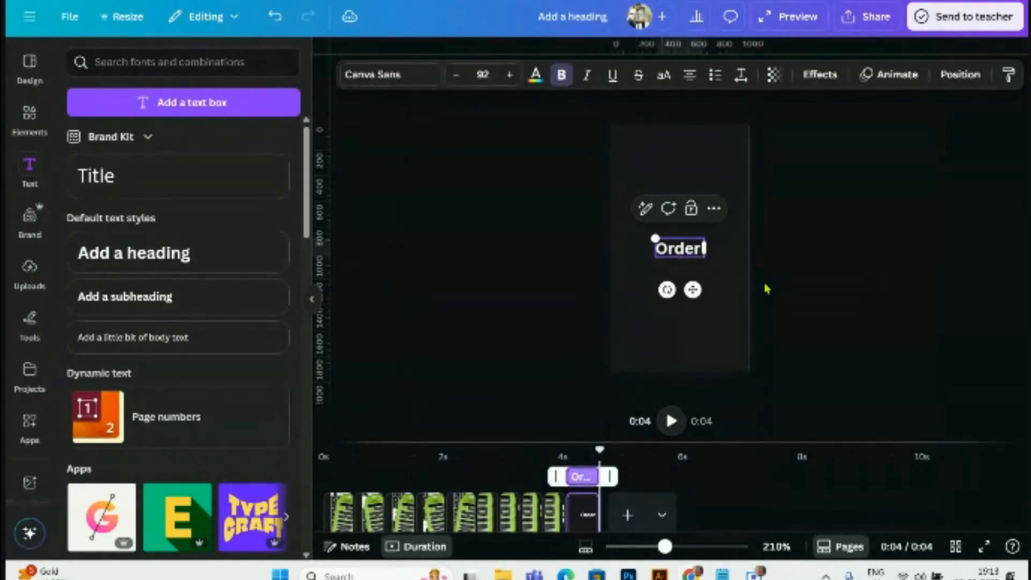
type(" Noo")
key("BackSpace")
type("w")
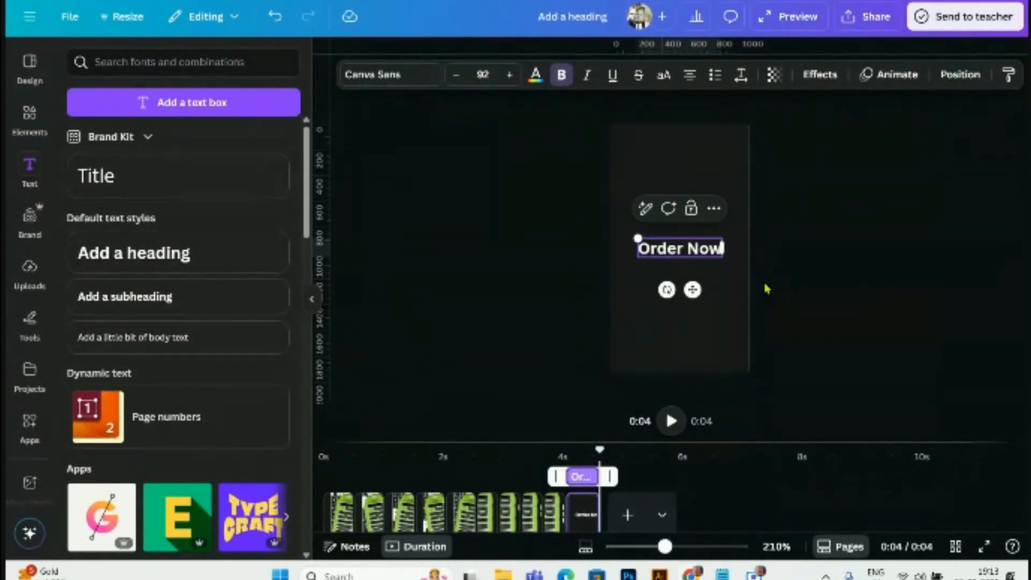
- Shrink the "Order Now" heading to a font size of about 68.9, keep it centered, and change its font to Poppins
left_click_drag(637, 238, 653, 244)
left_click_drag(703, 288, 693, 287)
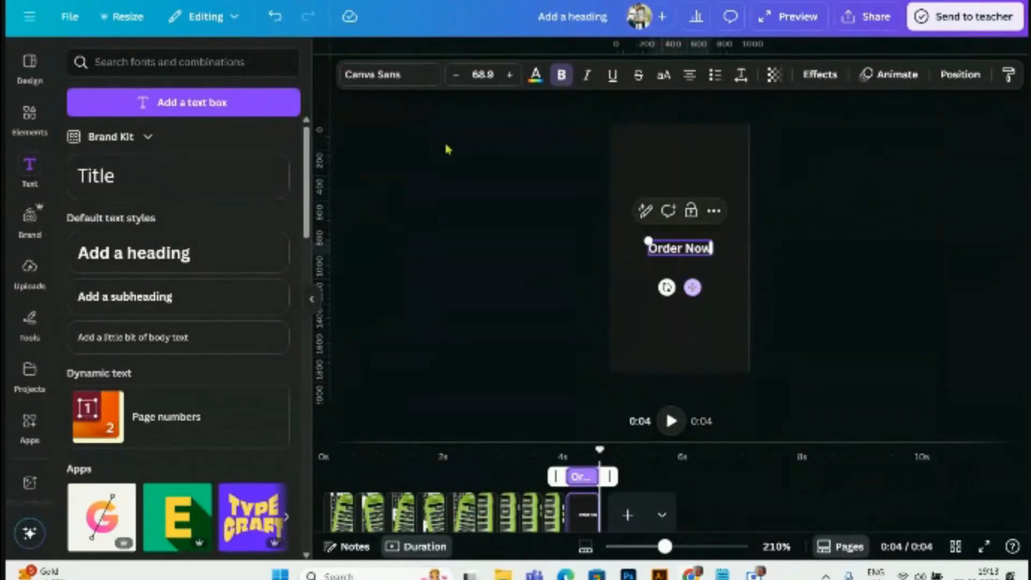
left_click(403, 83)
left_click(81, 127)
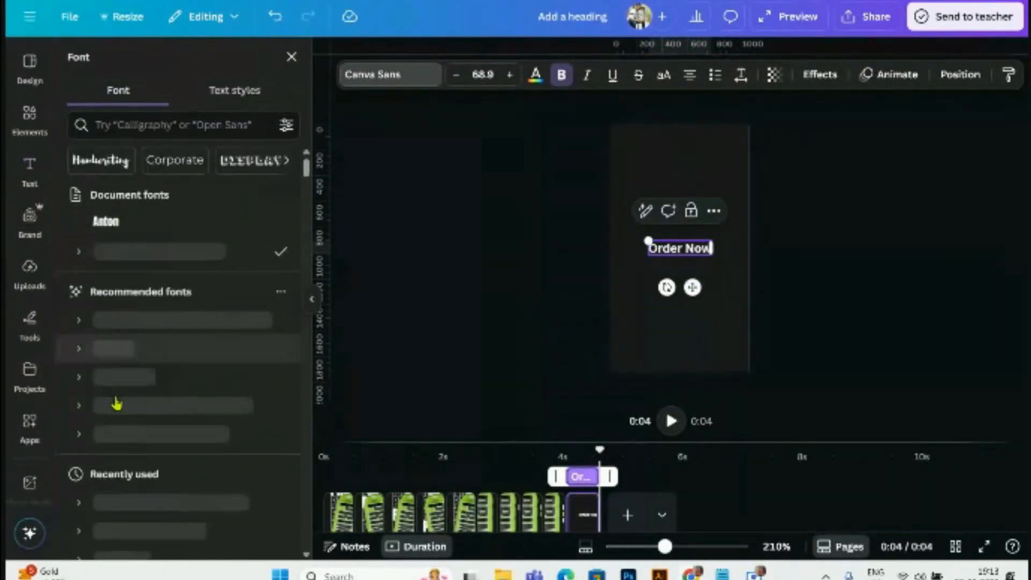
scroll(112, 405, "down", 4)
left_click(78, 295)
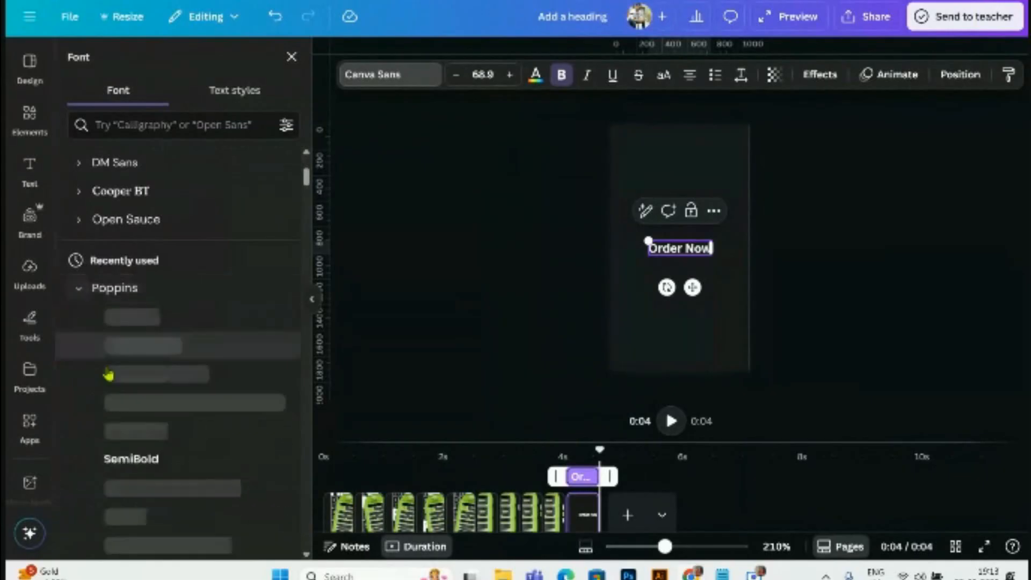
left_click(121, 458)
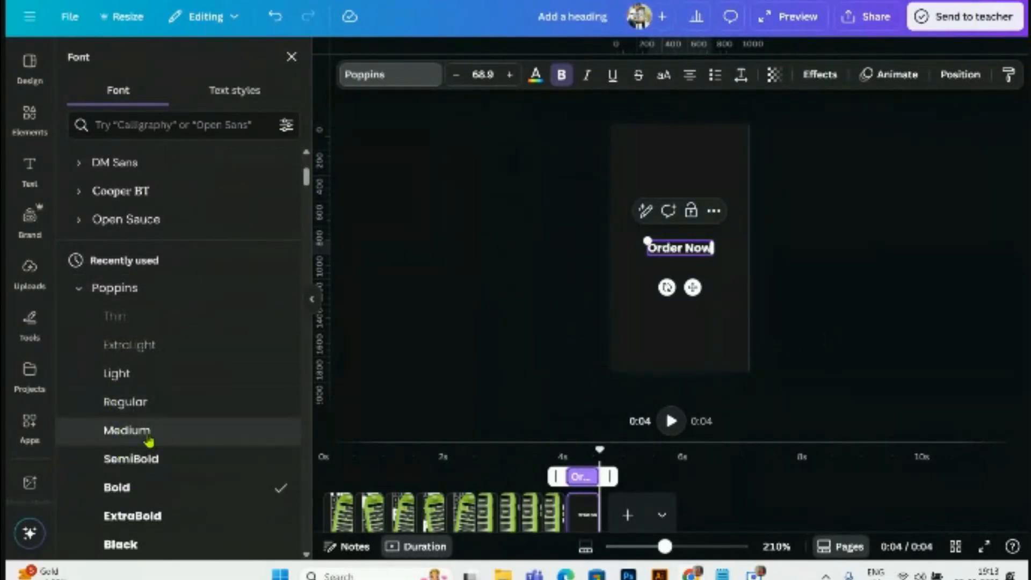
left_click(965, 339)
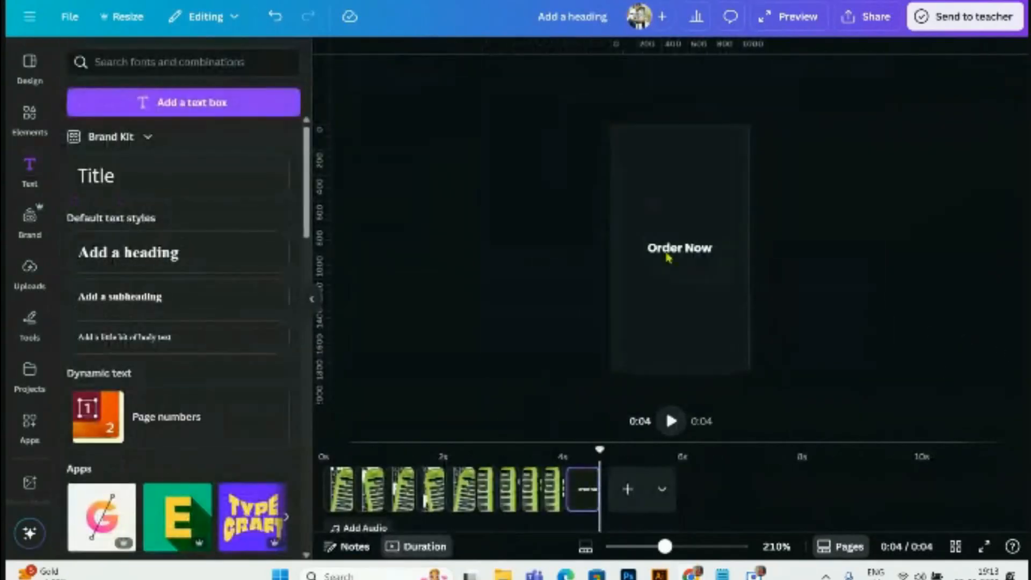
- Set the "Order Now" heading's font weight to Poppins Medium
left_click(667, 254)
left_click(356, 82)
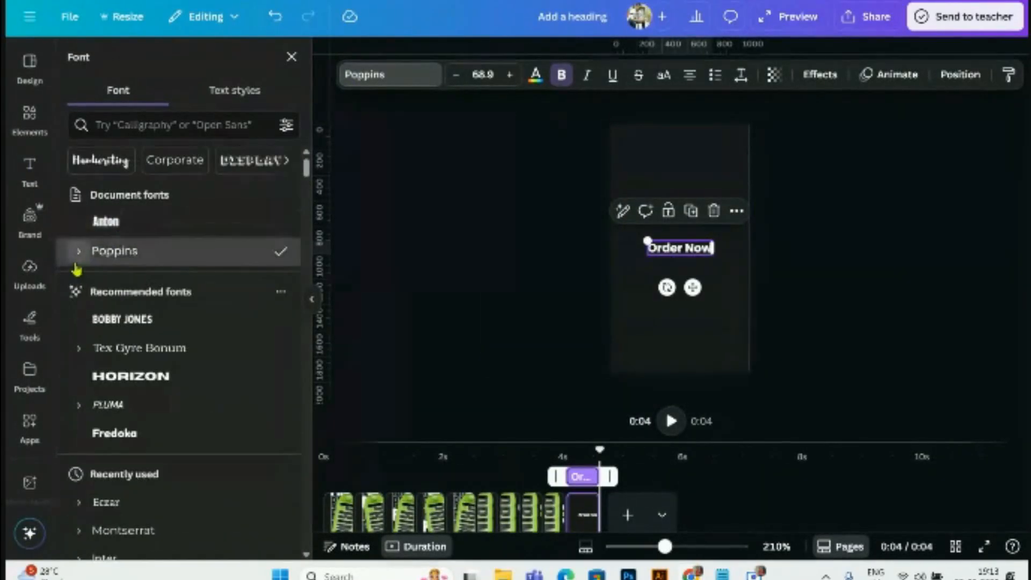
left_click(78, 251)
left_click(144, 398)
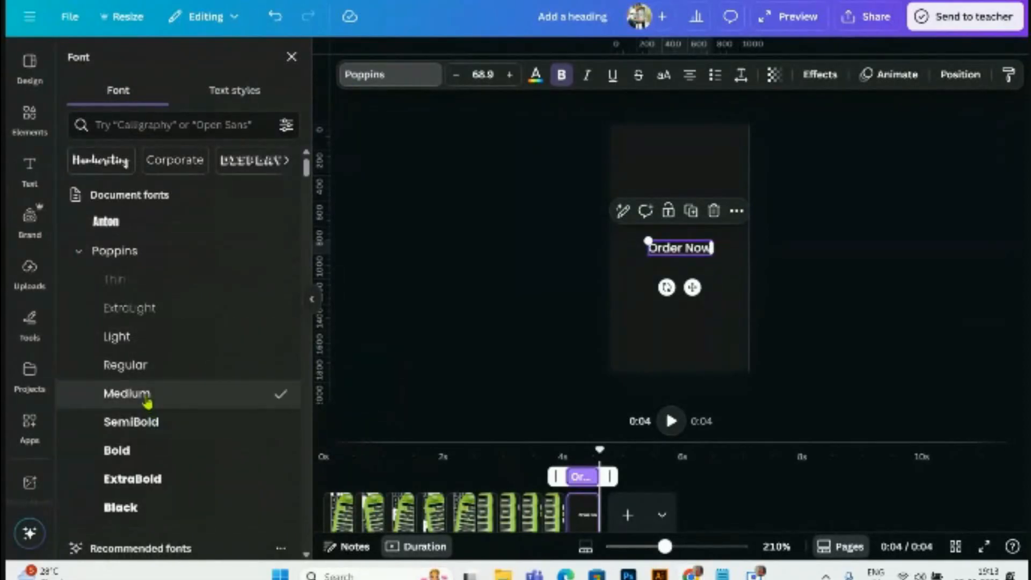
left_click(844, 336)
- Animate the "Order Now" heading with the Baseline effect on enter, with its speed lowered to the minimum
left_click(711, 252)
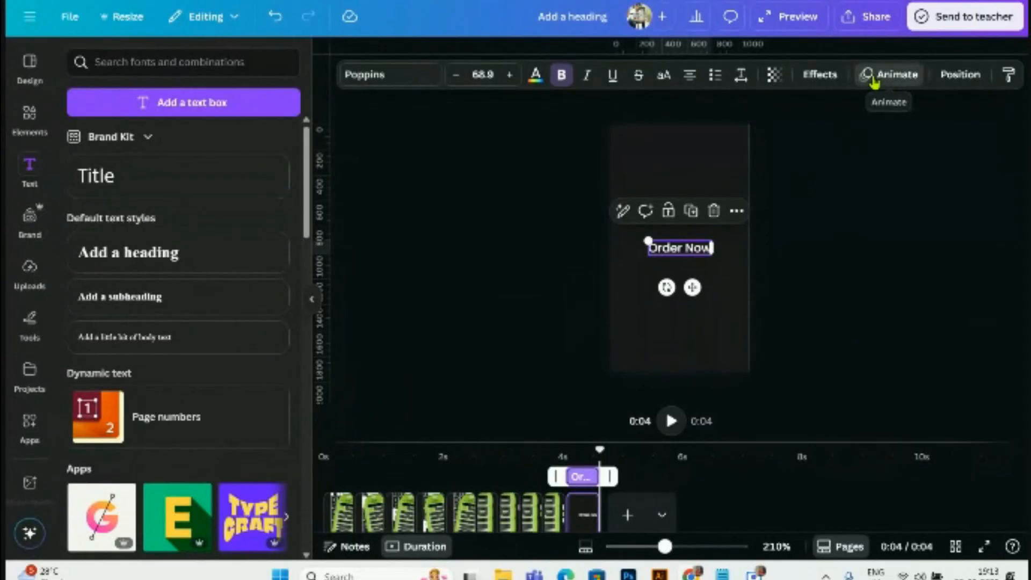
left_click(872, 79)
scroll(234, 438, "down", 8)
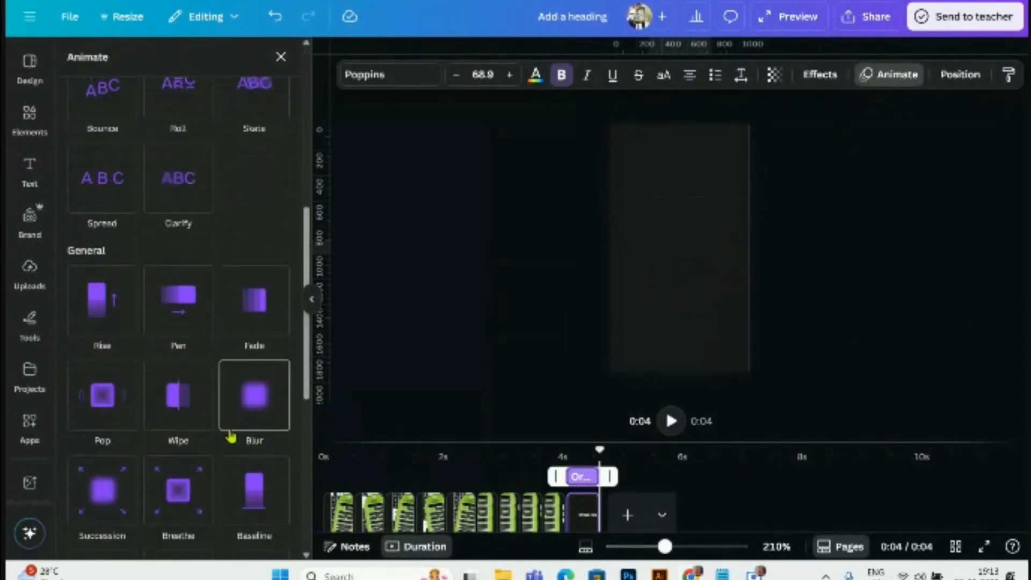
scroll(231, 435, "down", 3)
left_click(239, 368)
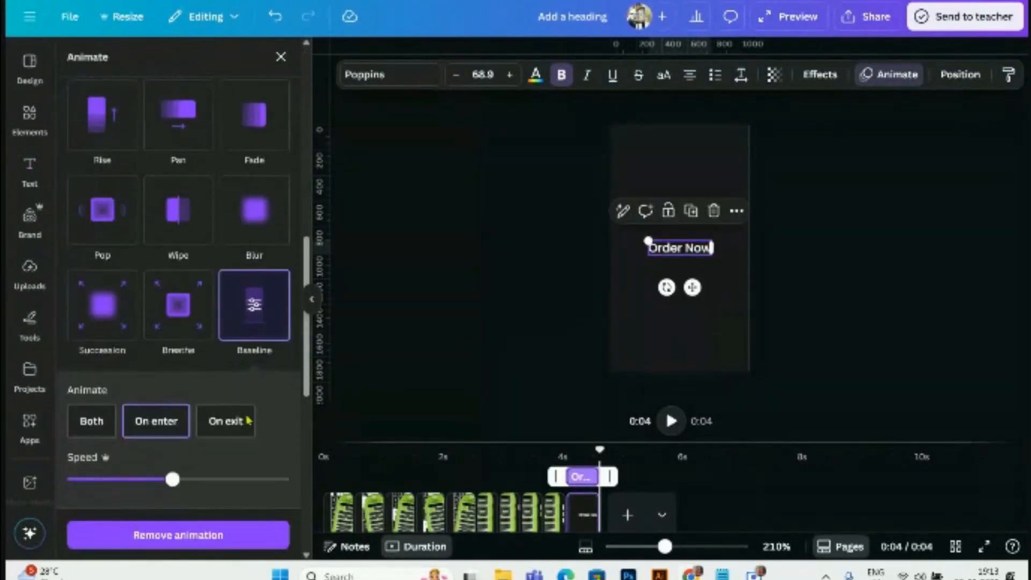
left_click_drag(167, 489, 79, 502)
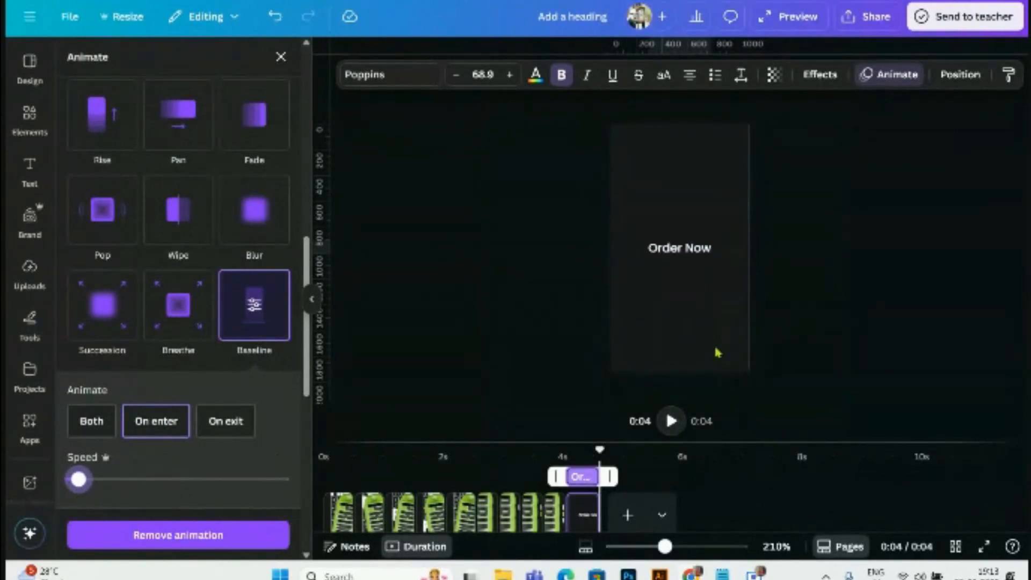
left_click(847, 297)
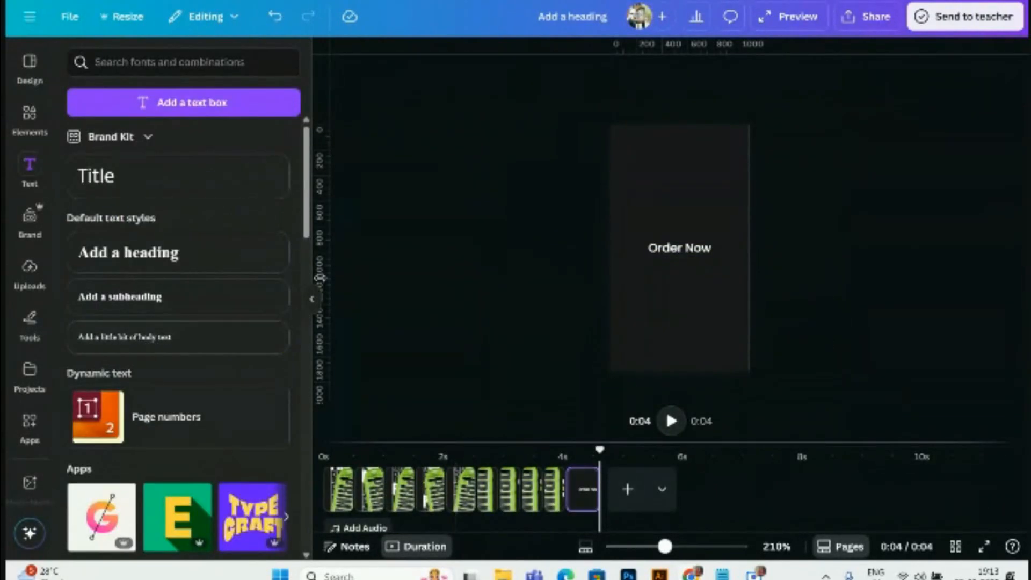
- Play the finished bottle video from its beginning with the side panel collapsed
left_click(312, 299)
left_click_drag(344, 452, 66, 452)
left_click_drag(638, 443, 636, 469)
left_click(543, 421)
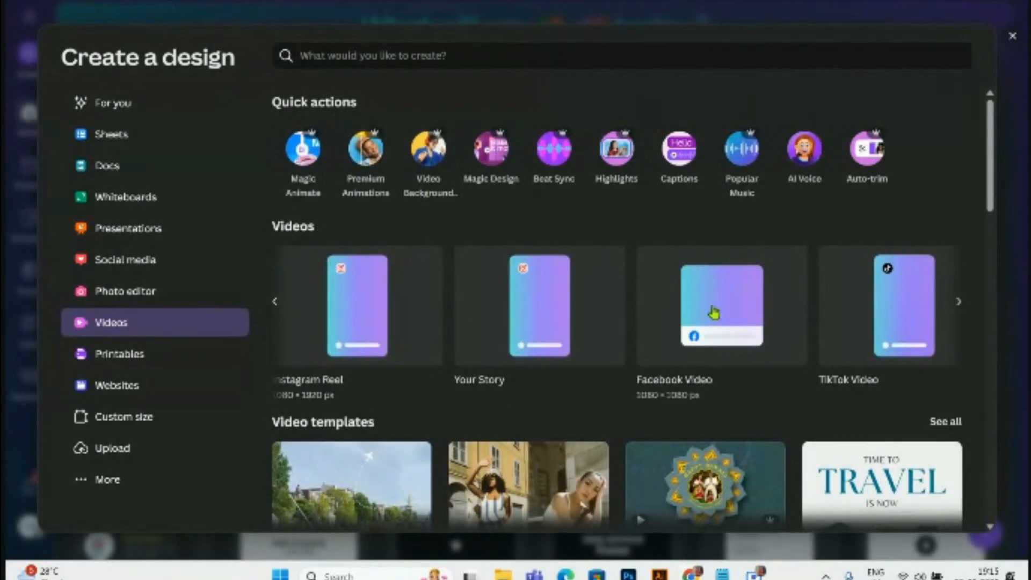
- Create a new landscape video design at 1920 × 1080 px
left_click(275, 303)
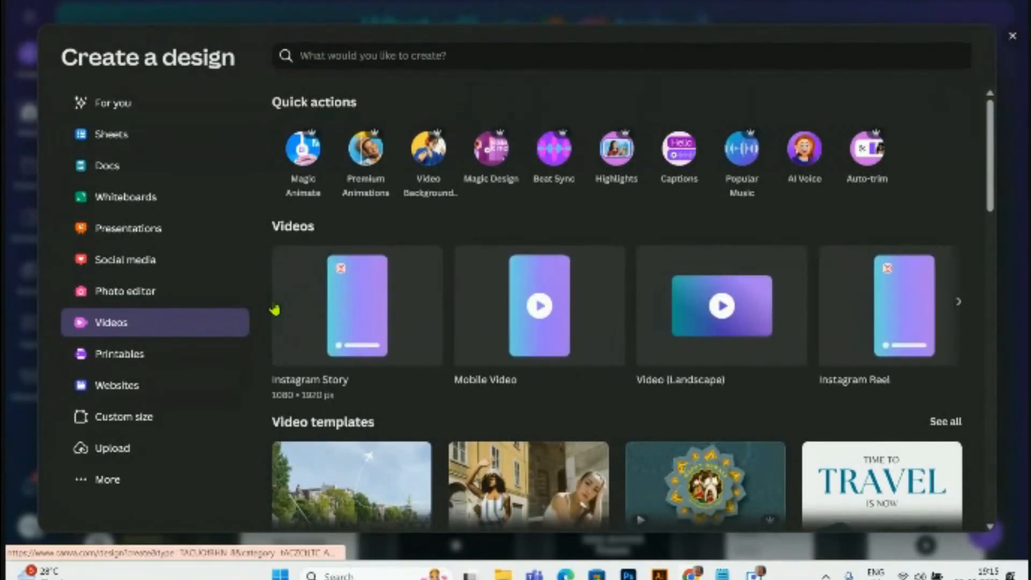
left_click(1014, 39)
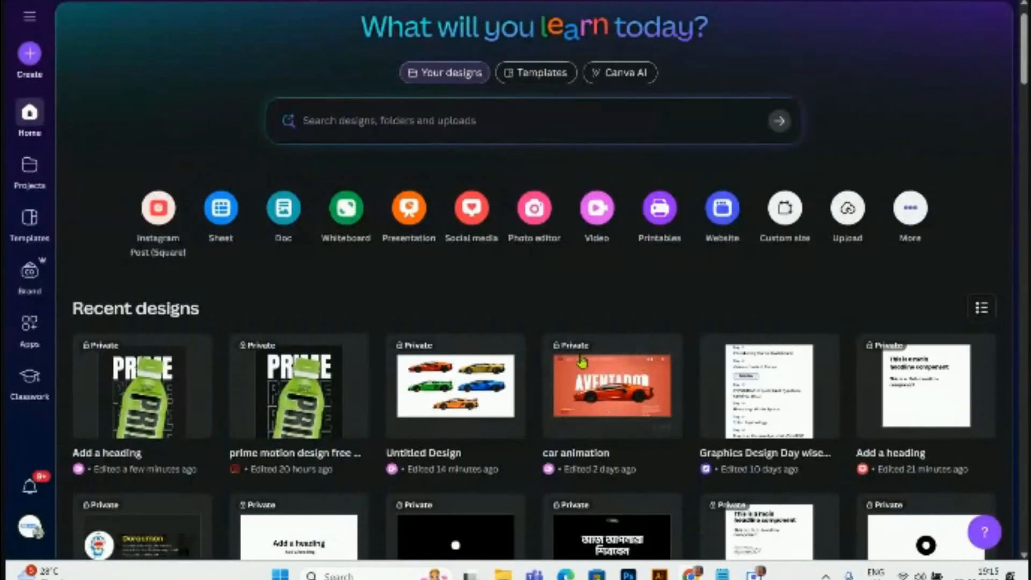
left_click(597, 212)
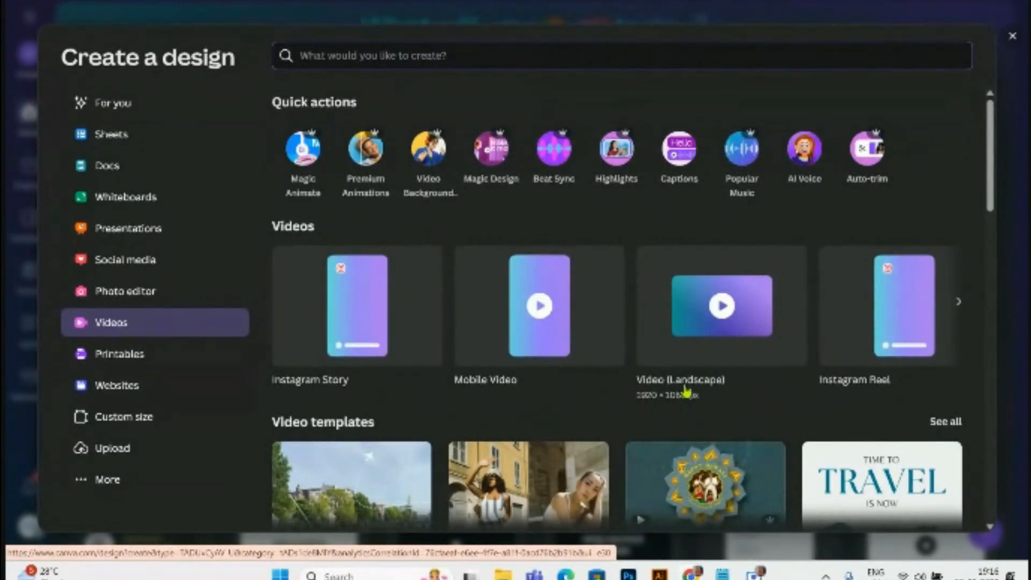
left_click(700, 320)
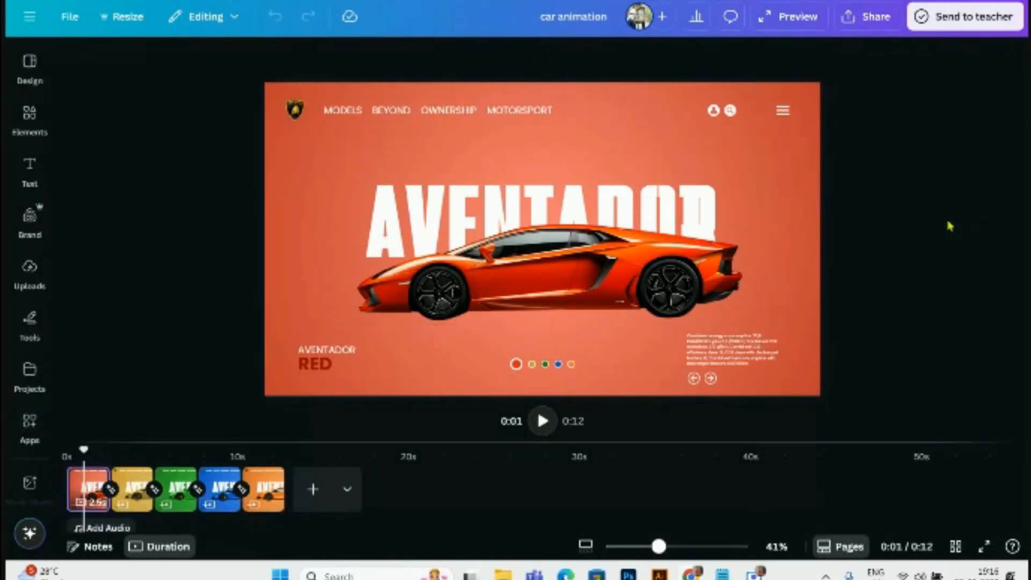
- Play the car animation example from its start and examine its AVENTADOR title and page layout
left_click_drag(83, 450, 64, 450)
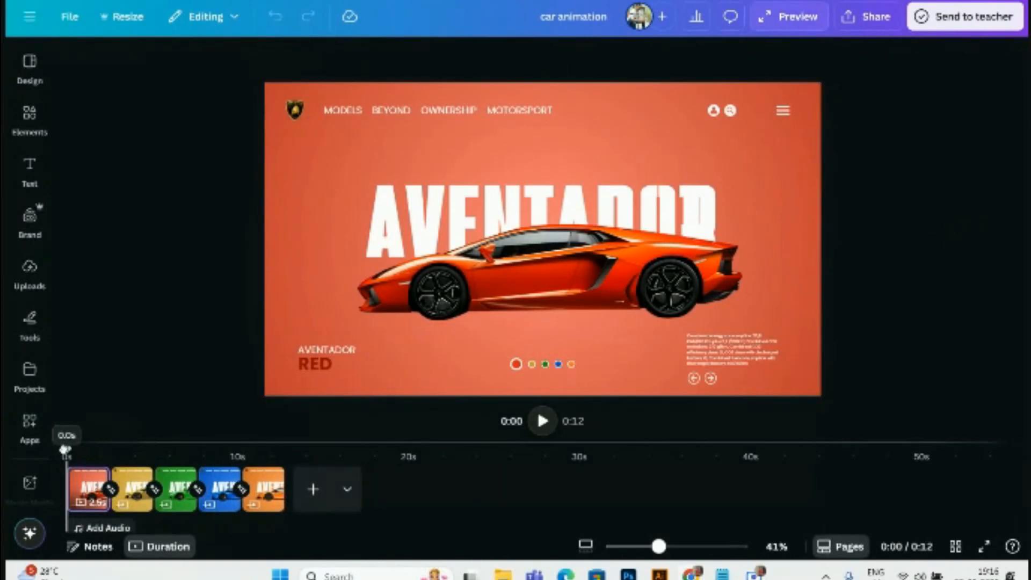
left_click(541, 421)
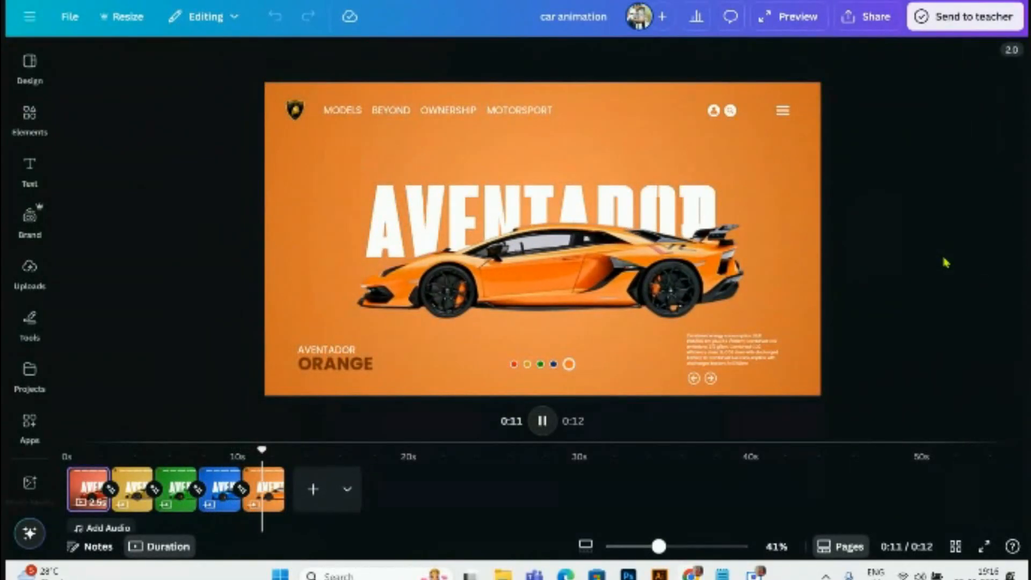
left_click(598, 271)
left_click(472, 188)
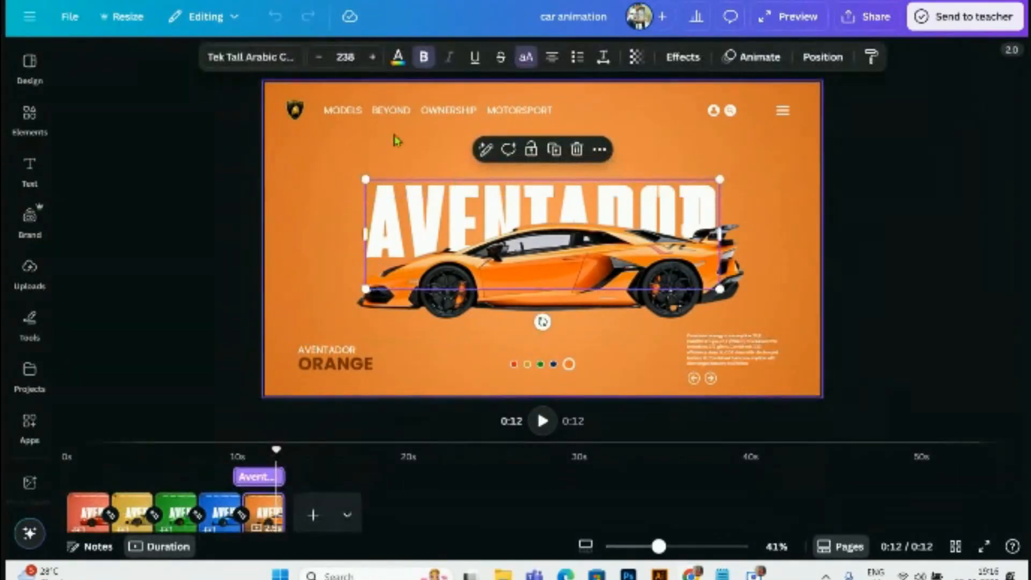
left_click(863, 241)
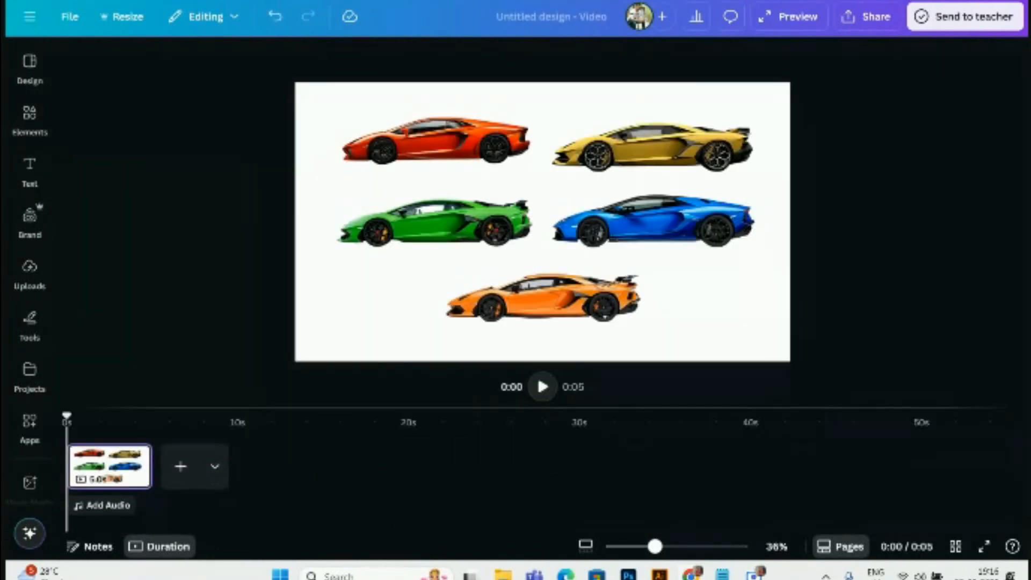
- Copy the red car from the five-car design into the blank landscape video, enlarge it and center it on the page
left_click(432, 152)
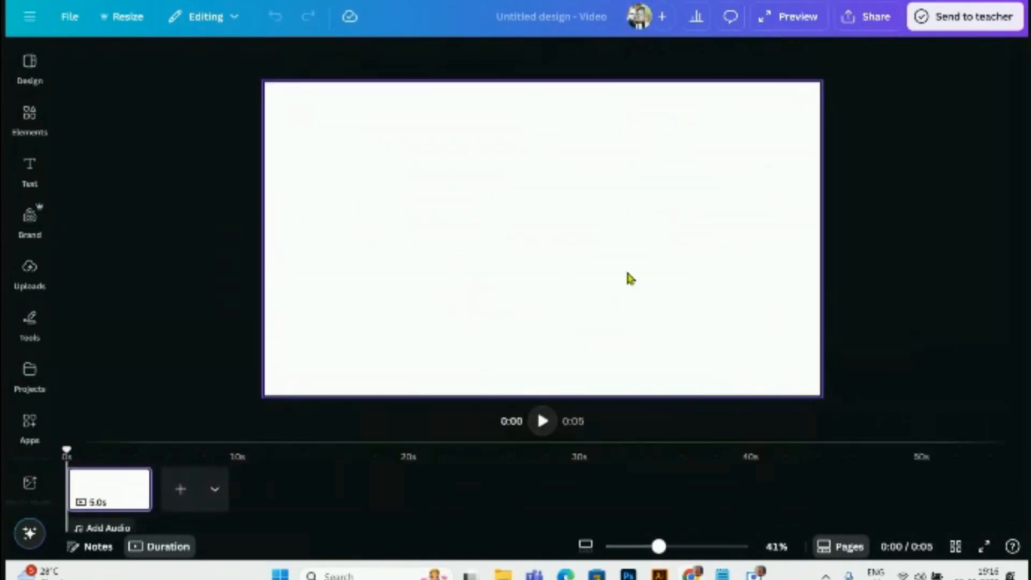
key("ctrl+v")
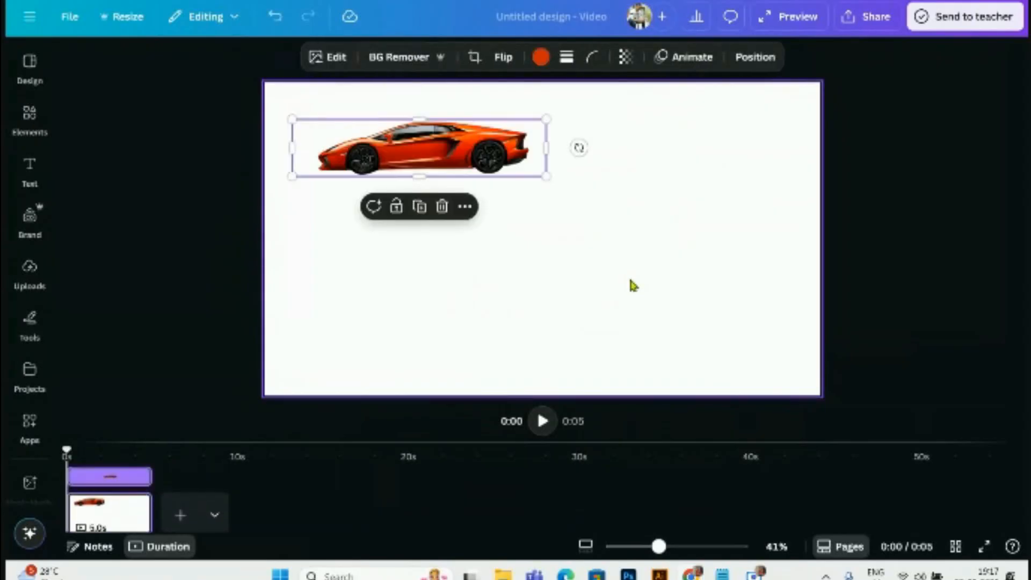
left_click_drag(547, 178, 768, 258)
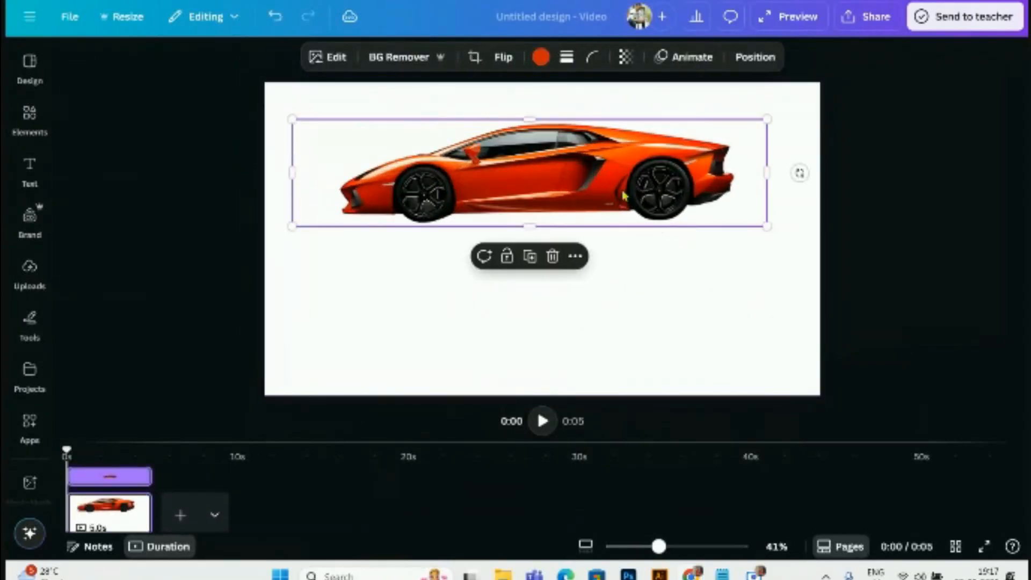
left_click_drag(628, 189, 630, 277)
left_click_drag(295, 206, 290, 205)
left_click_drag(557, 280, 556, 274)
left_click(881, 248)
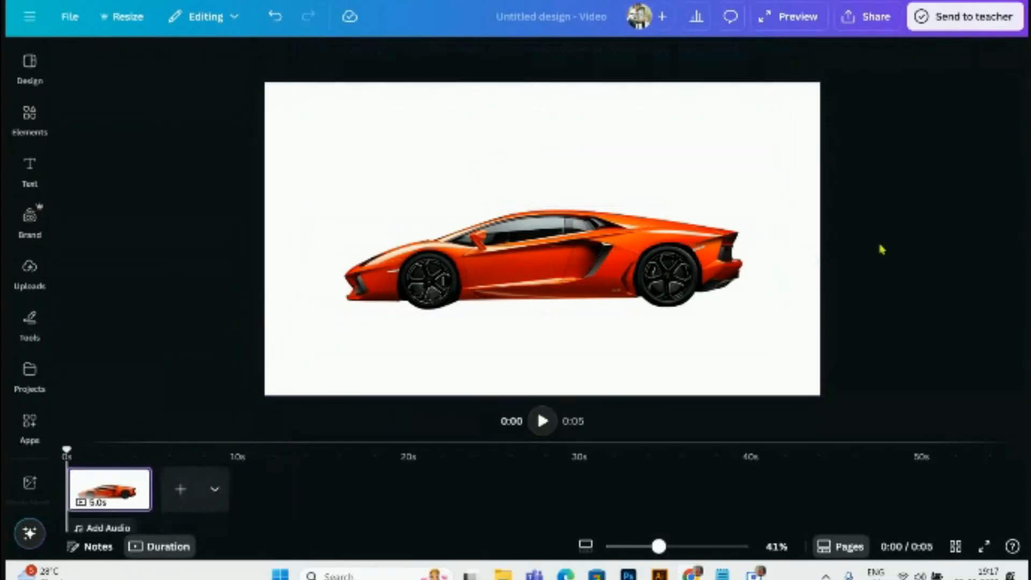
- Set the page background to a custom solid light pink, #FFC5BF
left_click(708, 128)
left_click(475, 57)
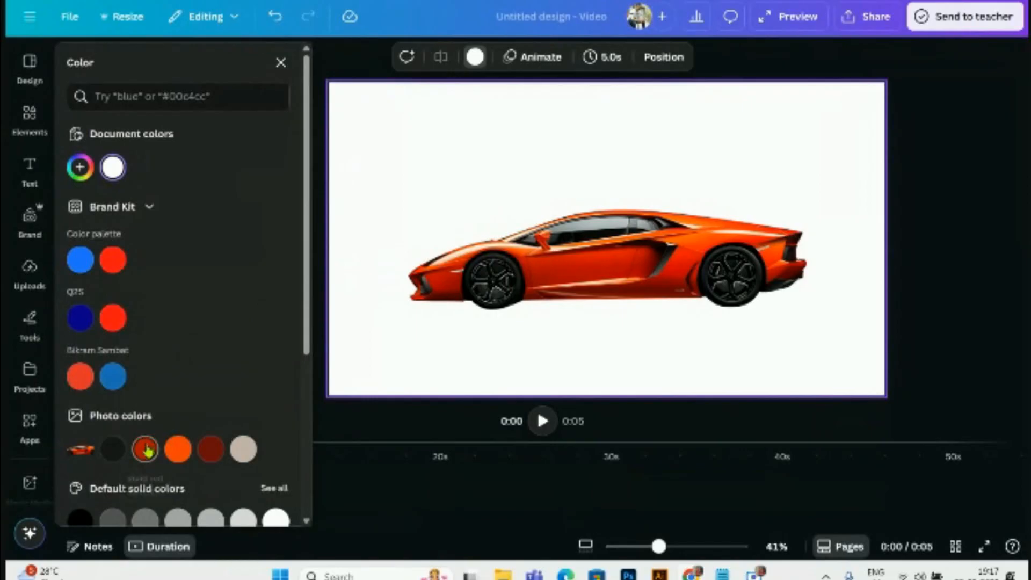
left_click(147, 452)
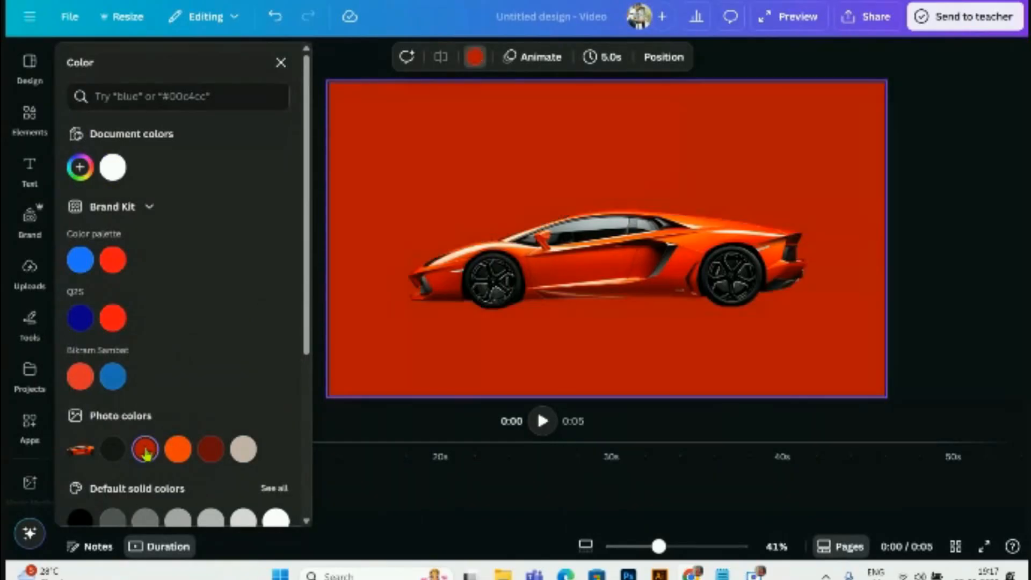
left_click(81, 166)
left_click(170, 243)
left_click_drag(170, 243, 130, 235)
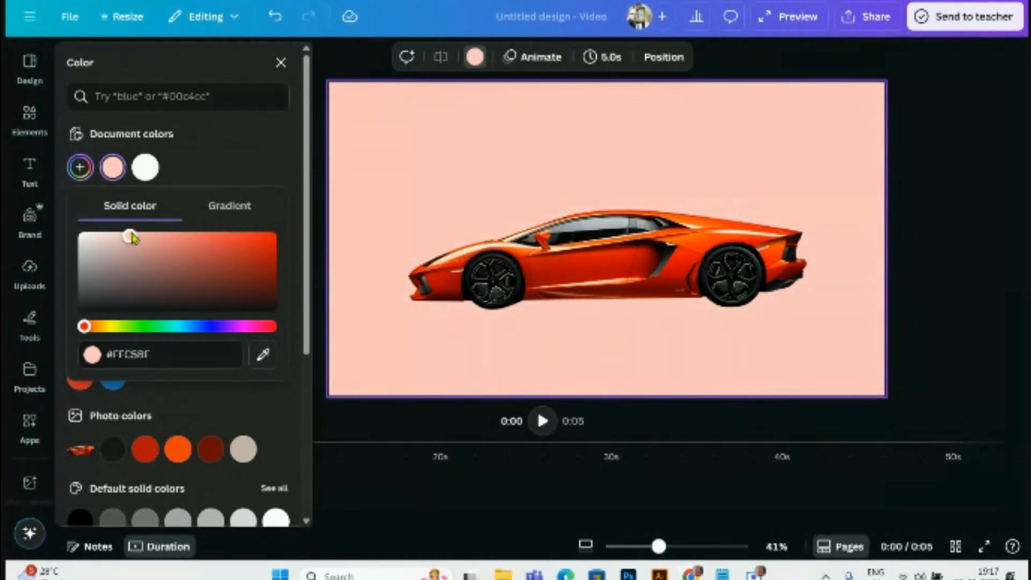
- Turn the page background into a radial gradient from light pink #FFC5BF to coral #EC887E
left_click(230, 209)
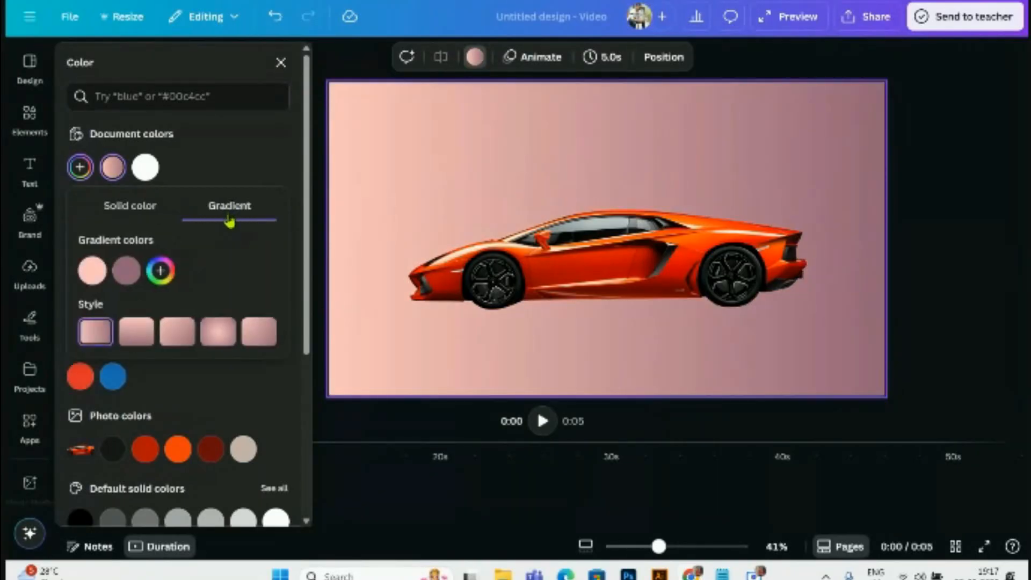
left_click(126, 270)
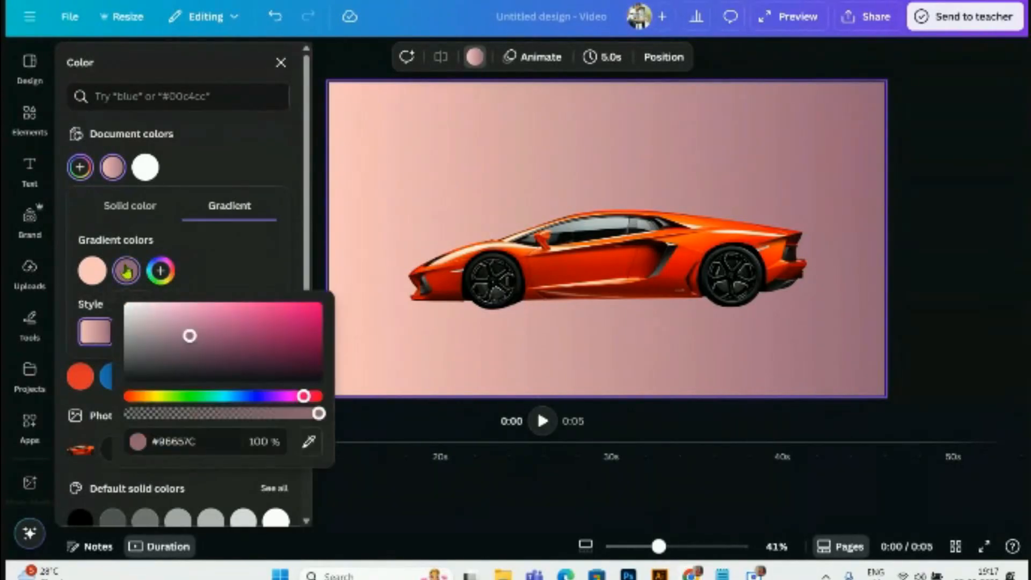
left_click(309, 444)
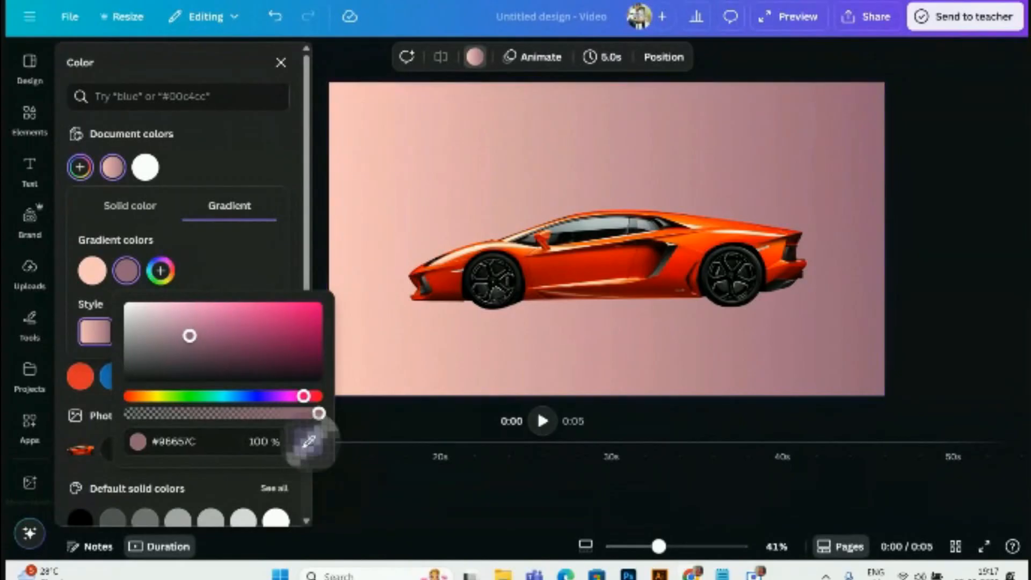
left_click(92, 273)
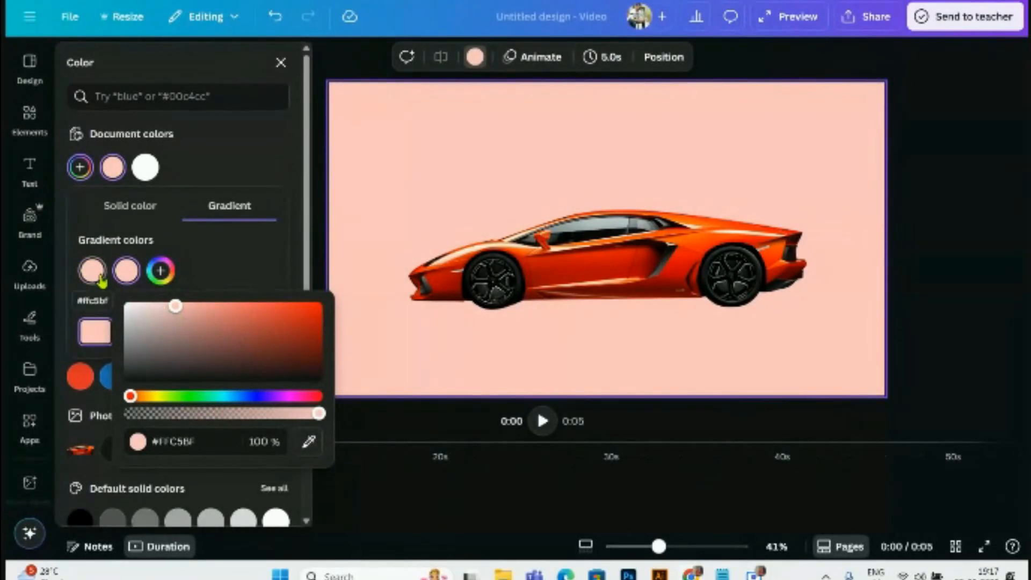
left_click(96, 275)
left_click(121, 277)
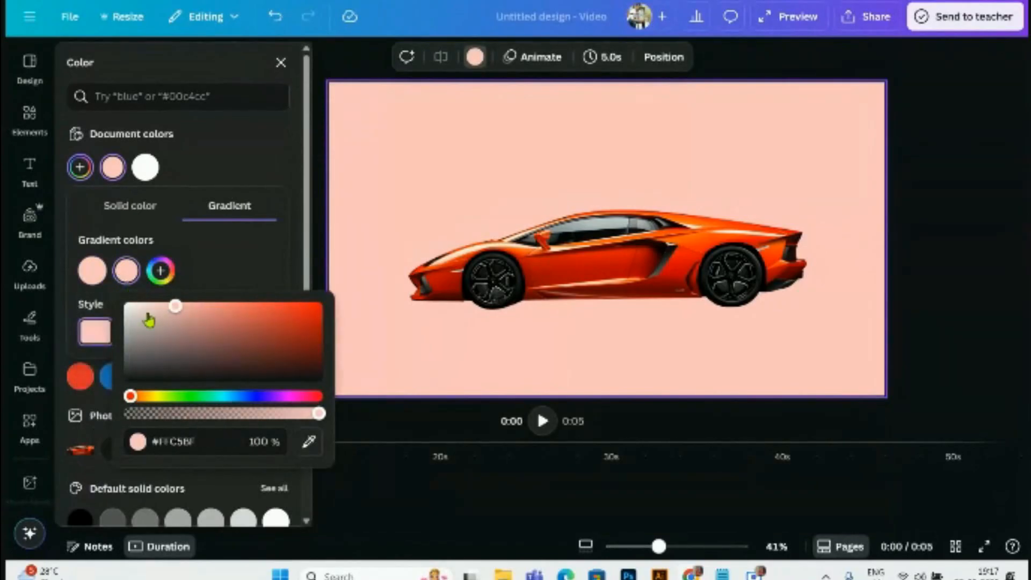
left_click_drag(175, 306, 216, 311)
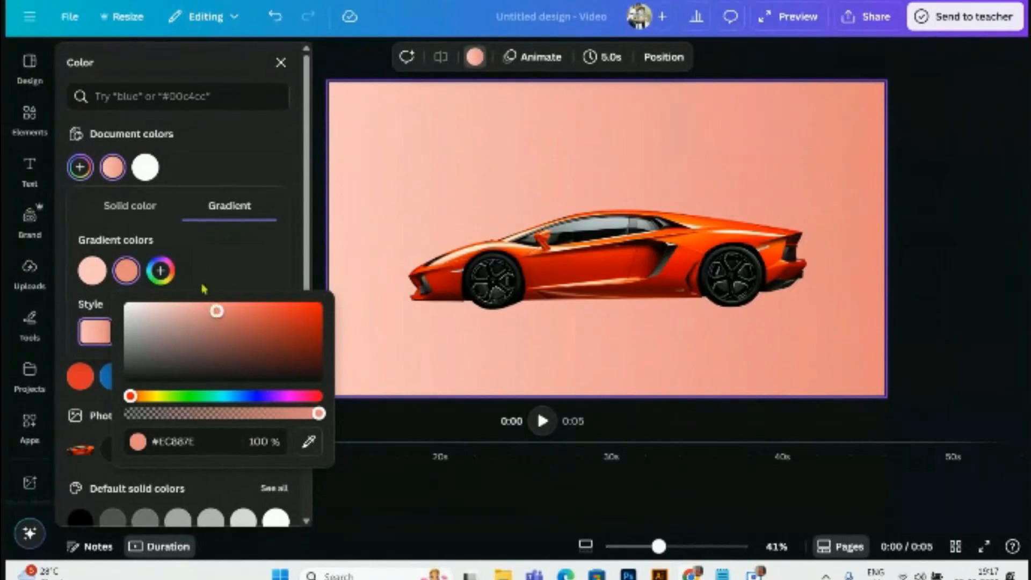
left_click(207, 250)
left_click(226, 337)
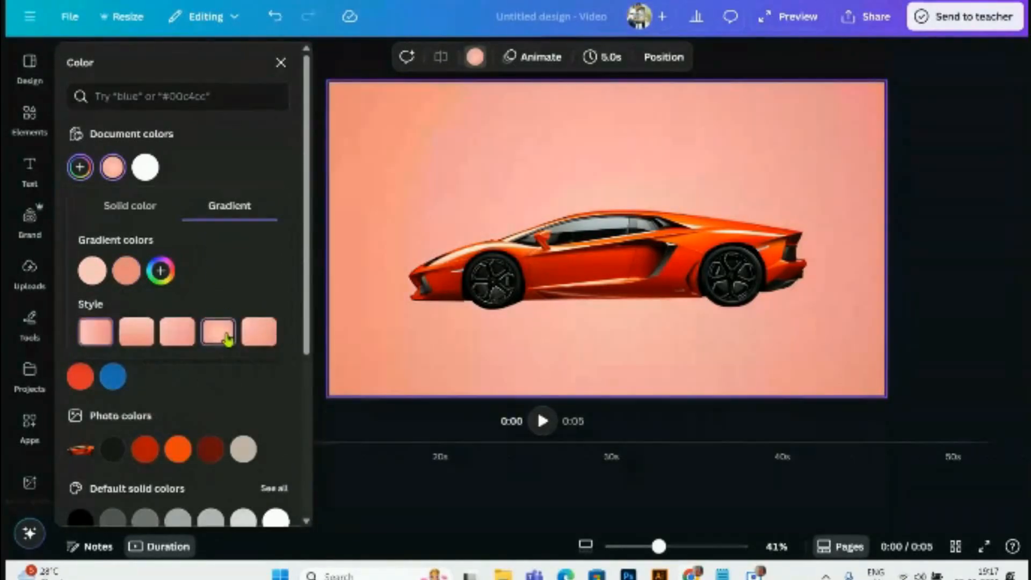
- Darken the background gradient's center color to #F5B4AD and its outer color to #EA7F74
left_click(93, 271)
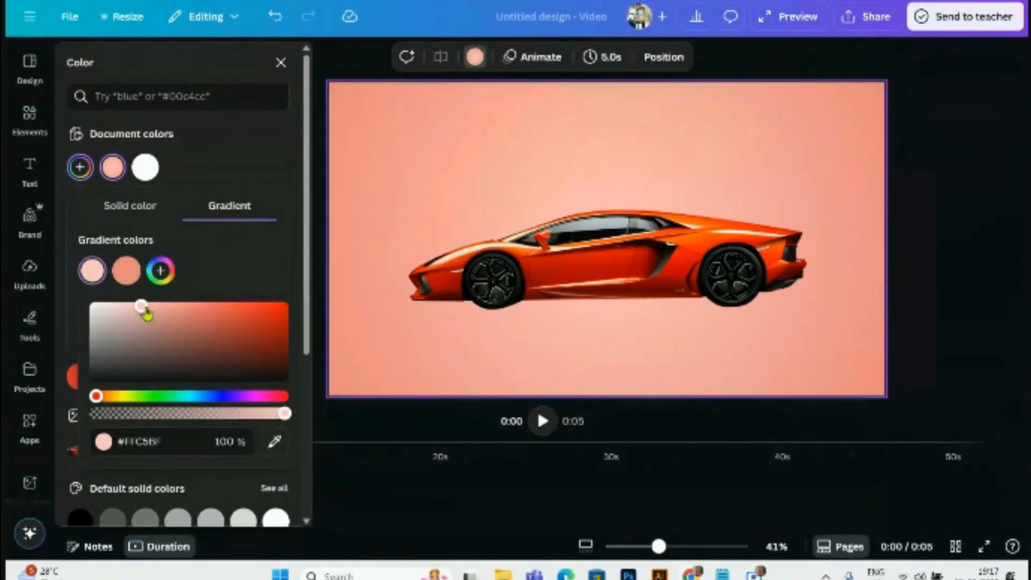
left_click_drag(141, 306, 149, 308)
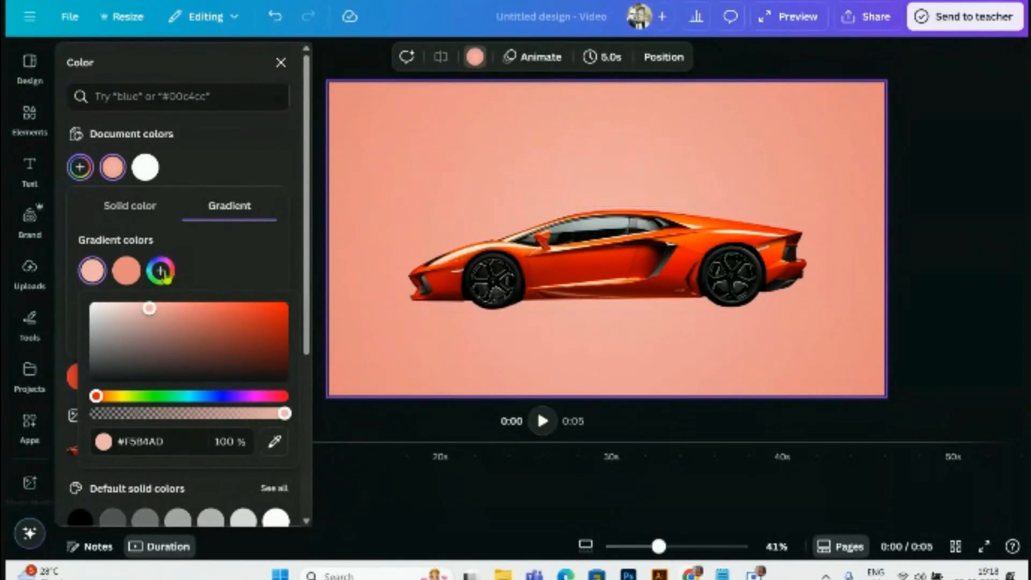
left_click(127, 270)
left_click_drag(216, 311, 223, 312)
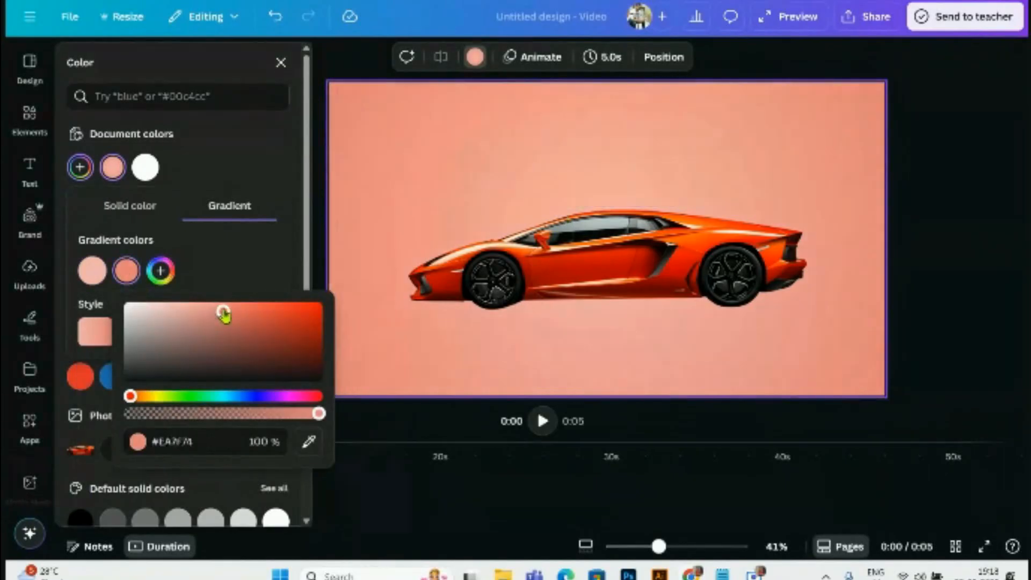
- Try darker center colors for the background gradient, #EEA69E and #DE7E74
left_click(92, 270)
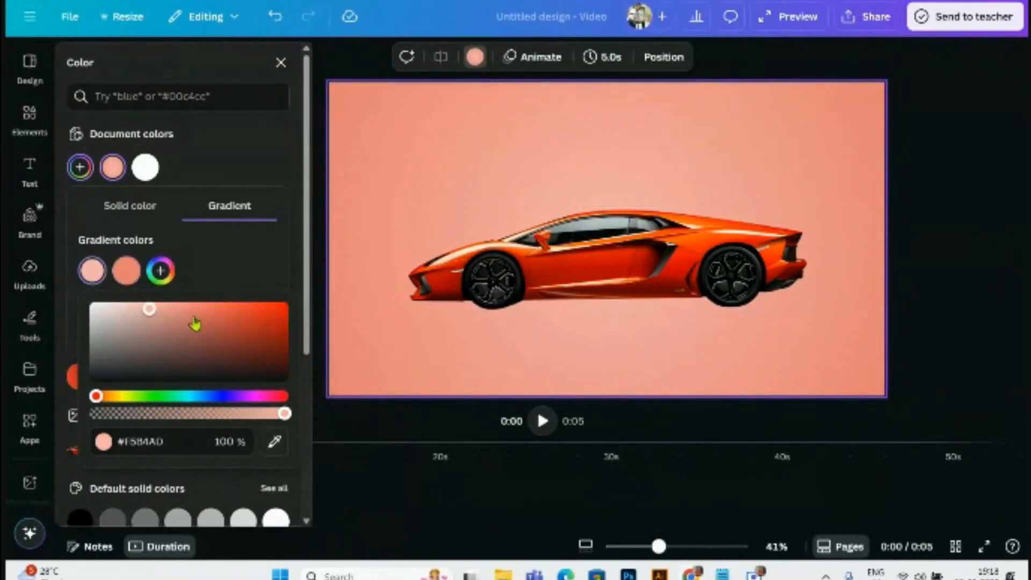
left_click(156, 311)
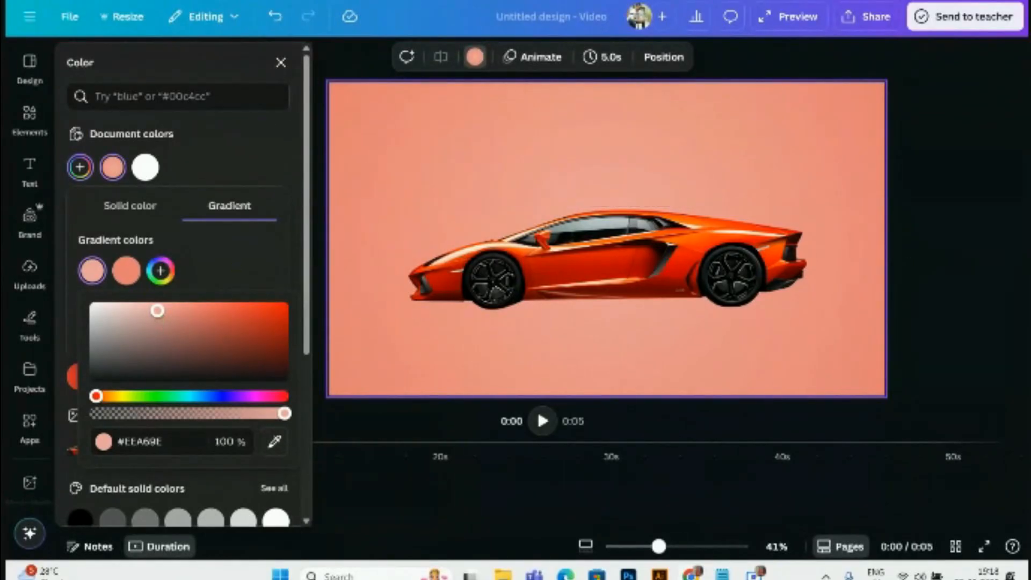
left_click_drag(157, 310, 185, 315)
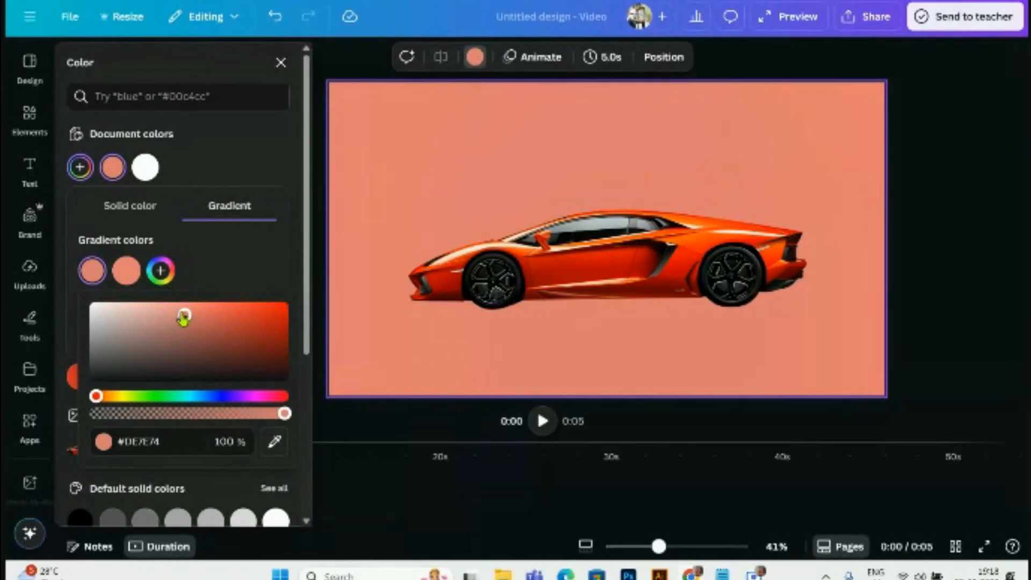
left_click(269, 141)
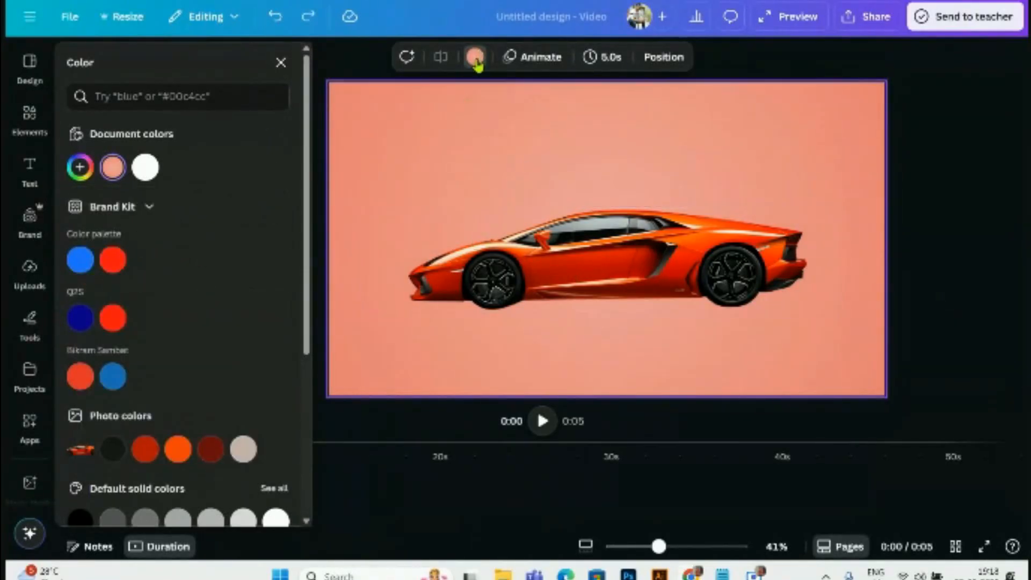
- Set the background gradient's outer color to #EC7063
left_click(79, 167)
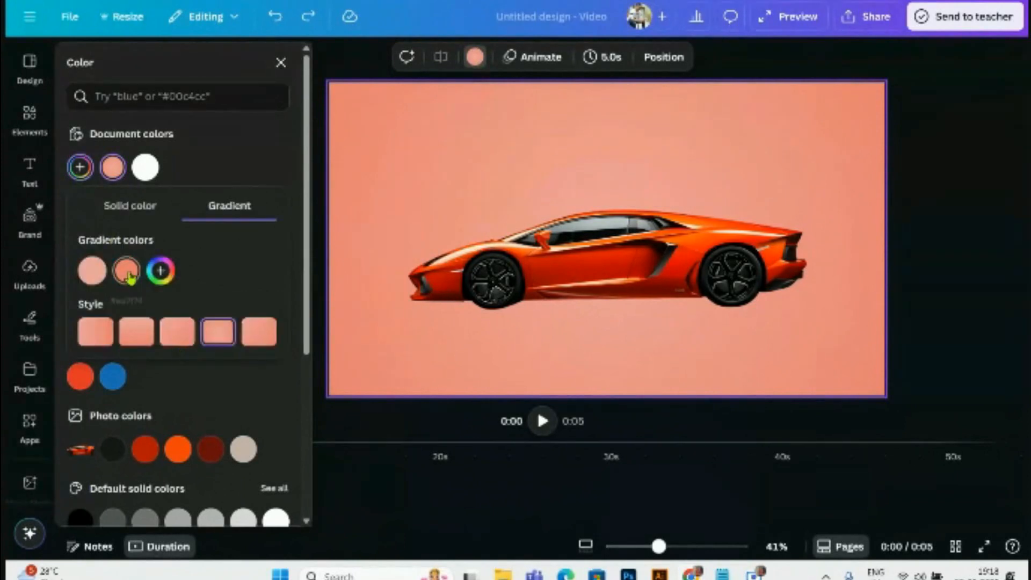
left_click(125, 270)
left_click_drag(230, 318, 239, 310)
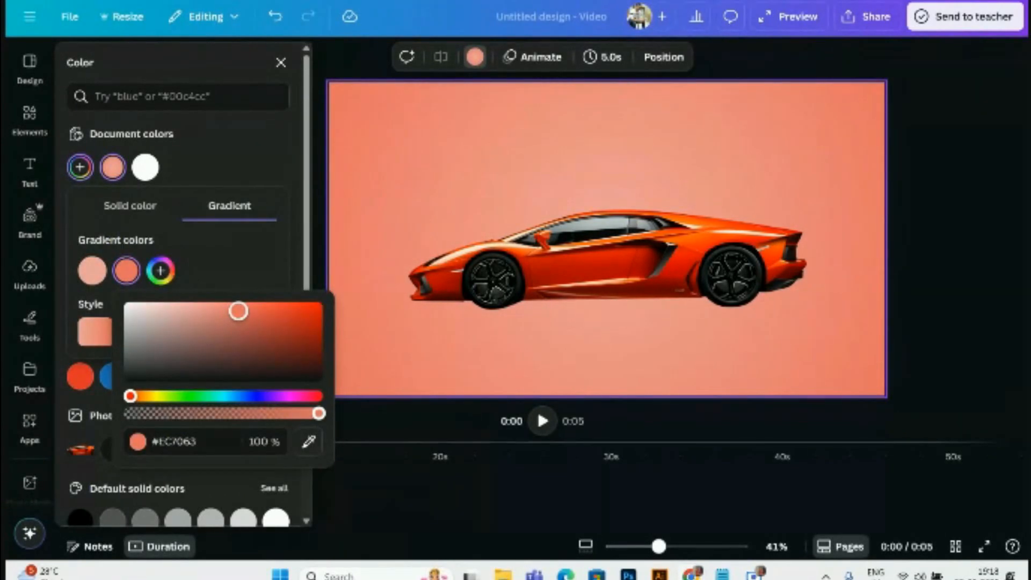
left_click(937, 267)
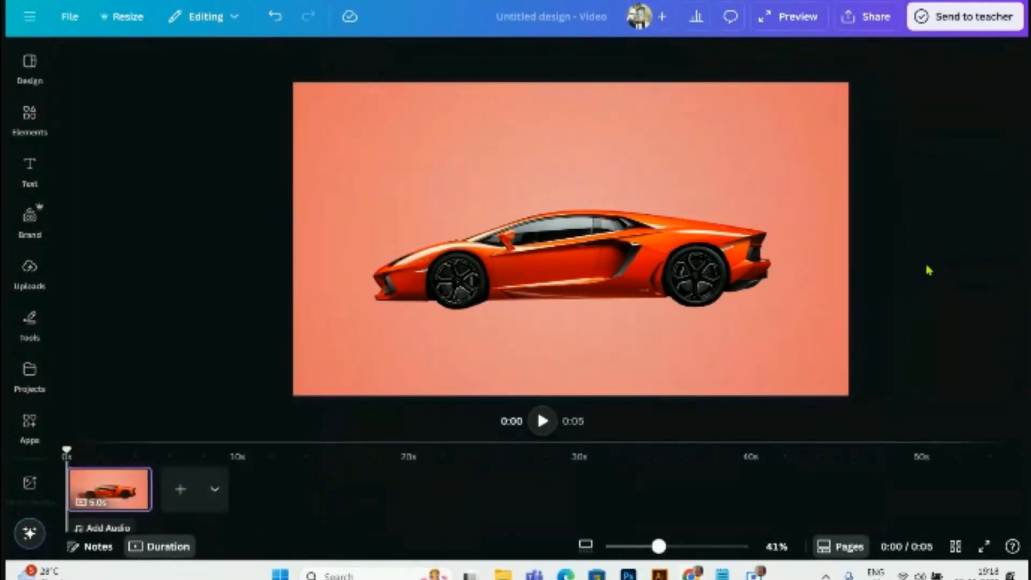
- Add a heading above the car that reads AVENTADOR
left_click(18, 167)
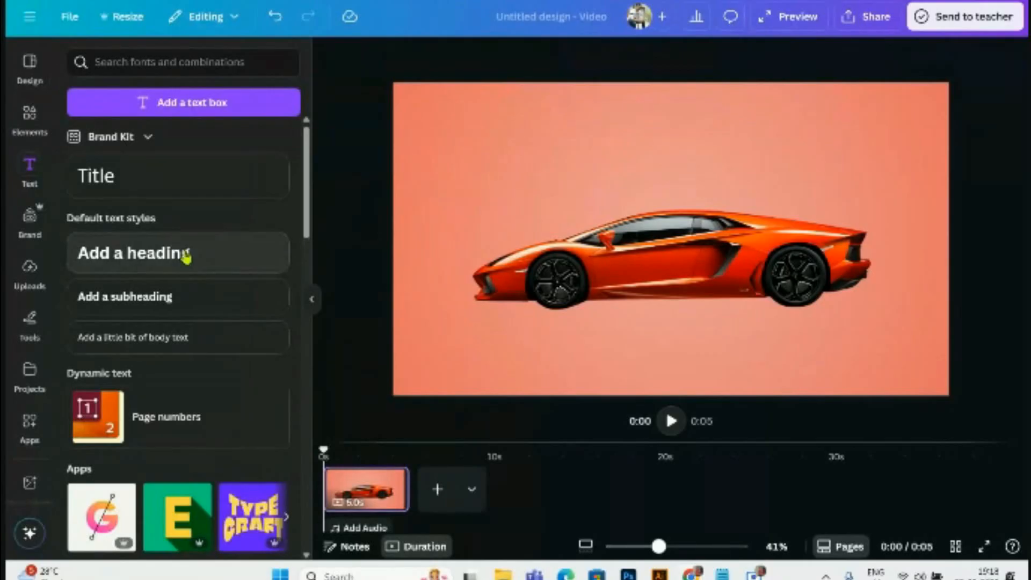
left_click(185, 258)
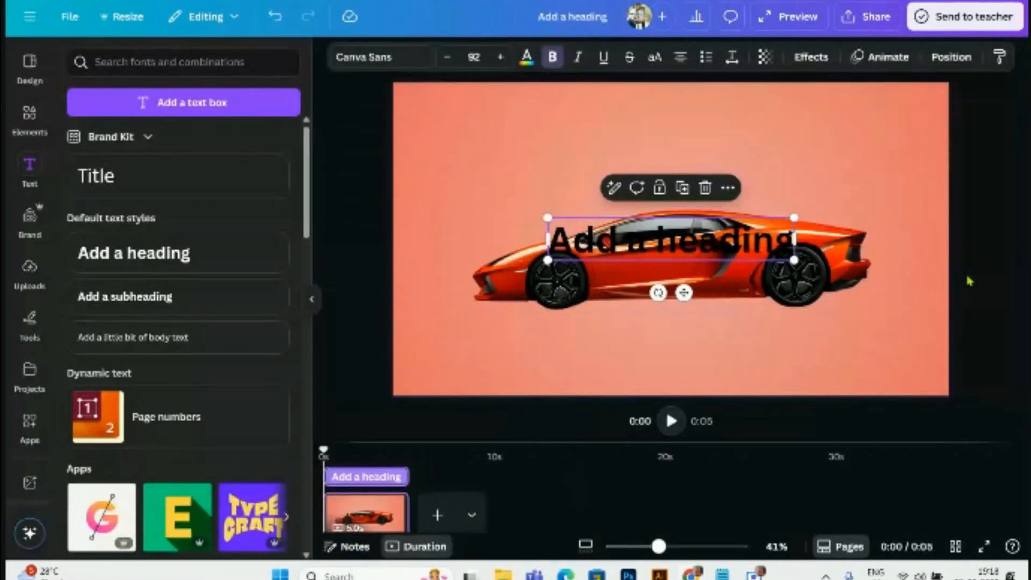
left_click(785, 384)
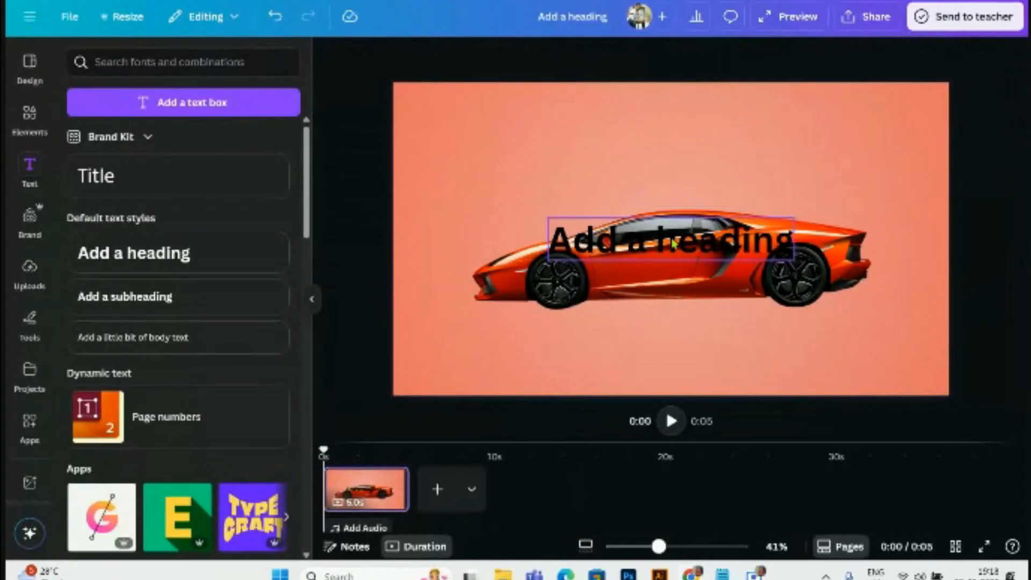
left_click(672, 243)
left_click_drag(672, 243, 635, 186)
left_click(634, 184)
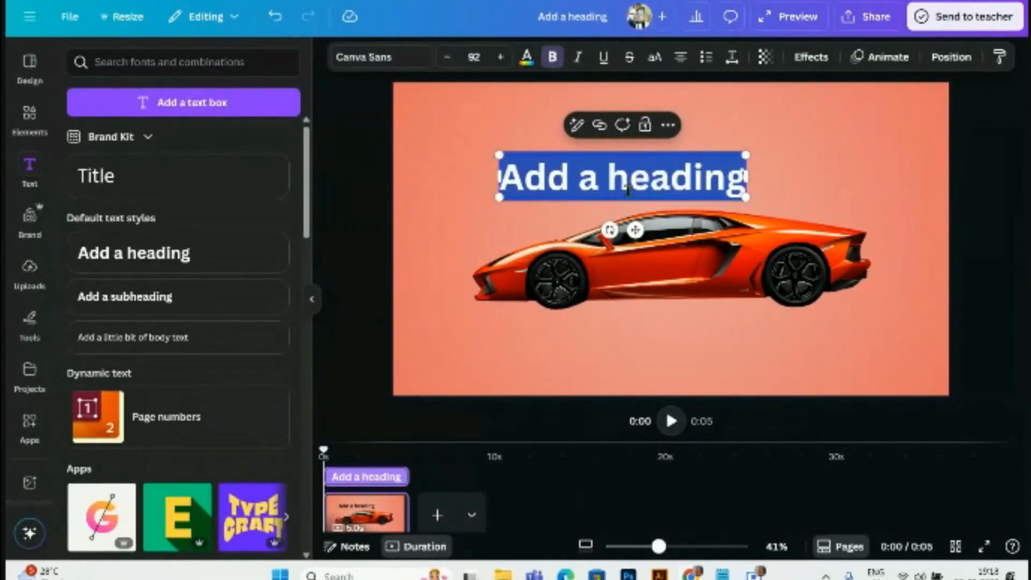
type("AVEN")
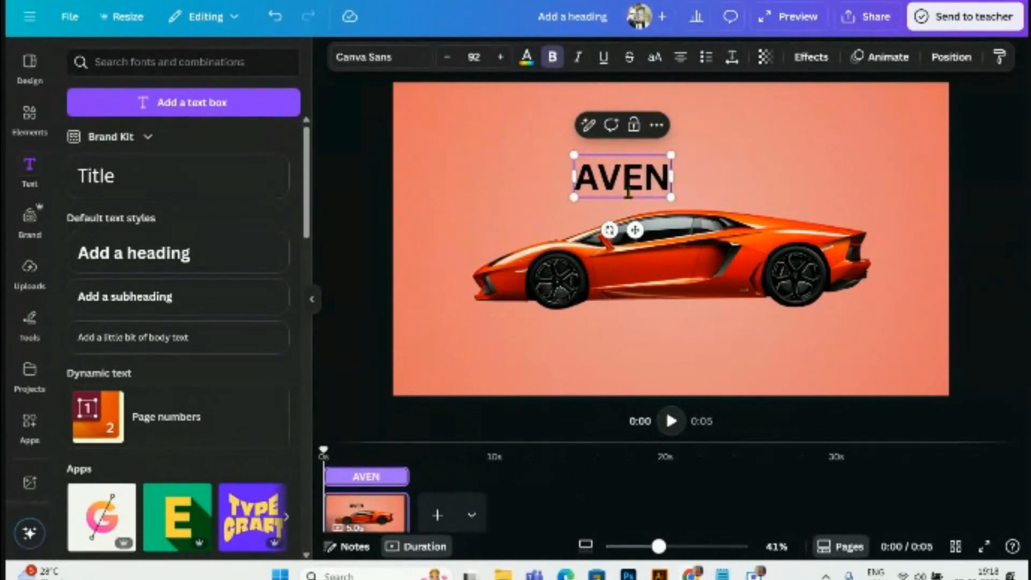
type("TADOE")
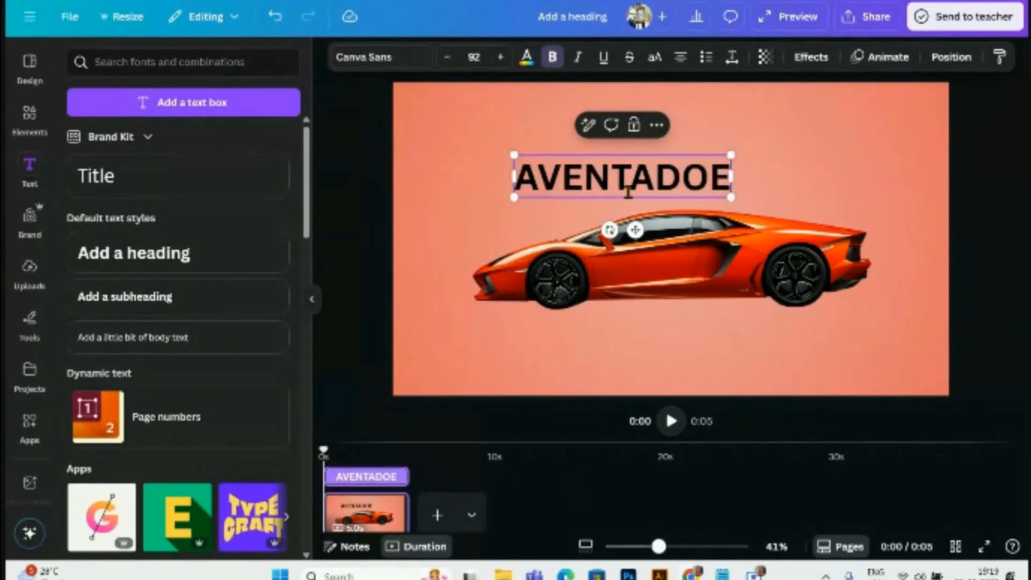
key("BackSpace")
type("R")
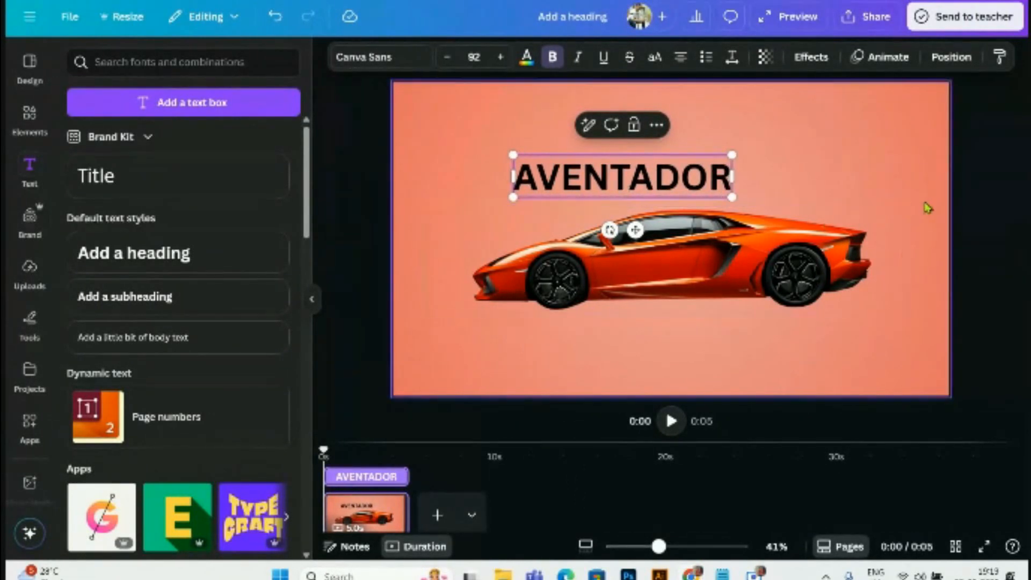
left_click(967, 196)
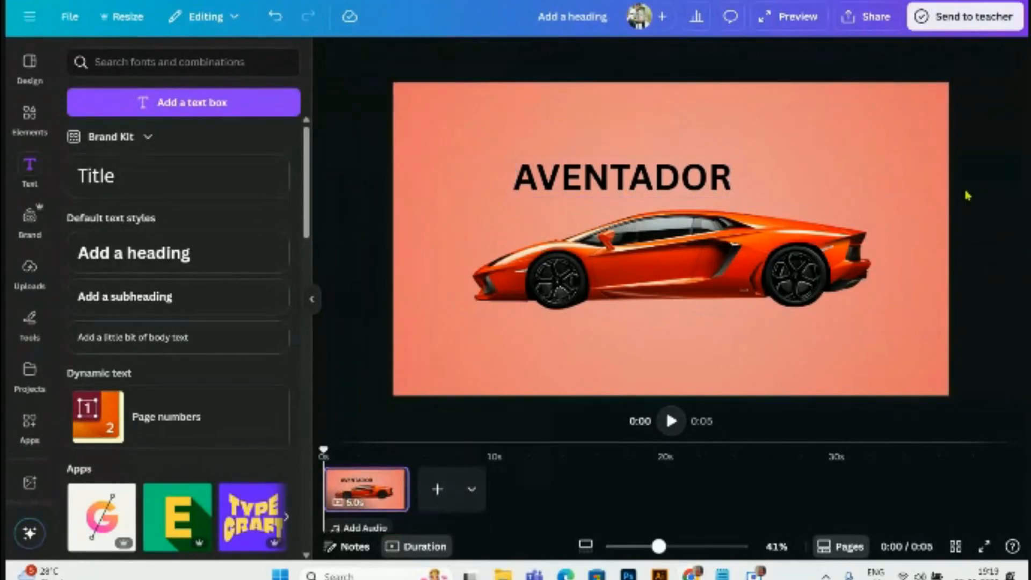
- Change the AVENTADOR heading's font to Tek Tall Arabic Condensed Bold
left_click(641, 184)
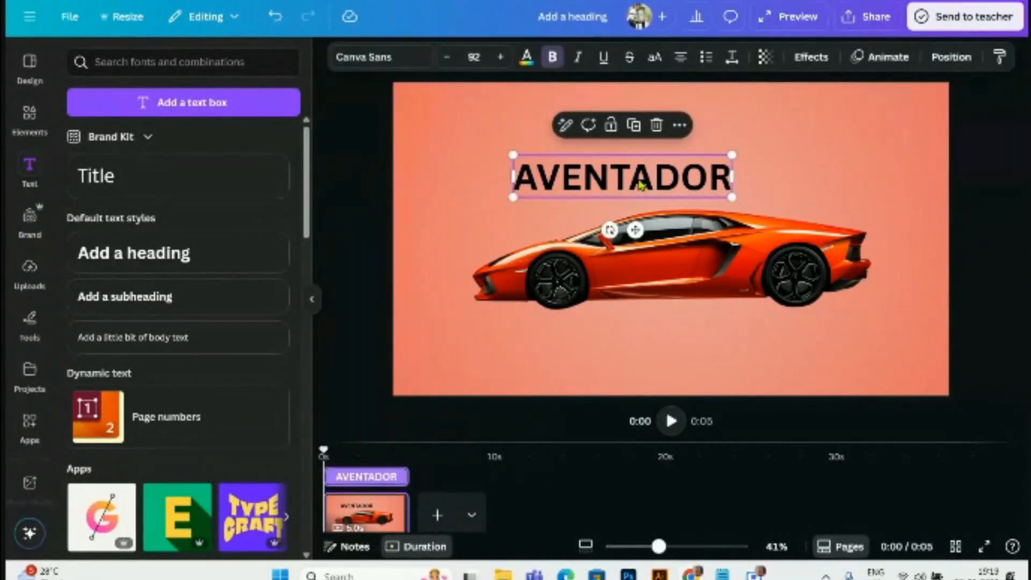
left_click(416, 65)
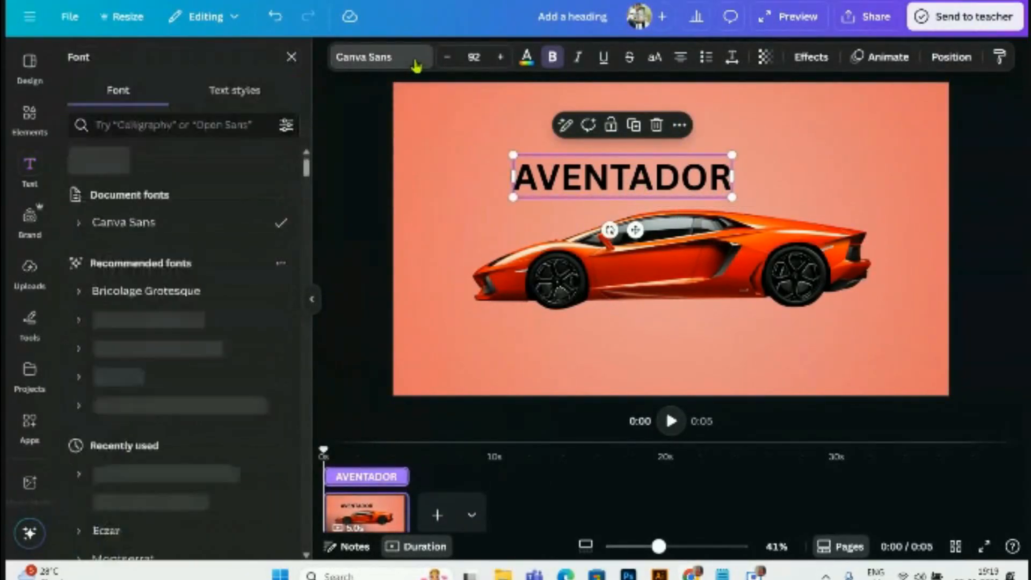
left_click(221, 127)
type("t")
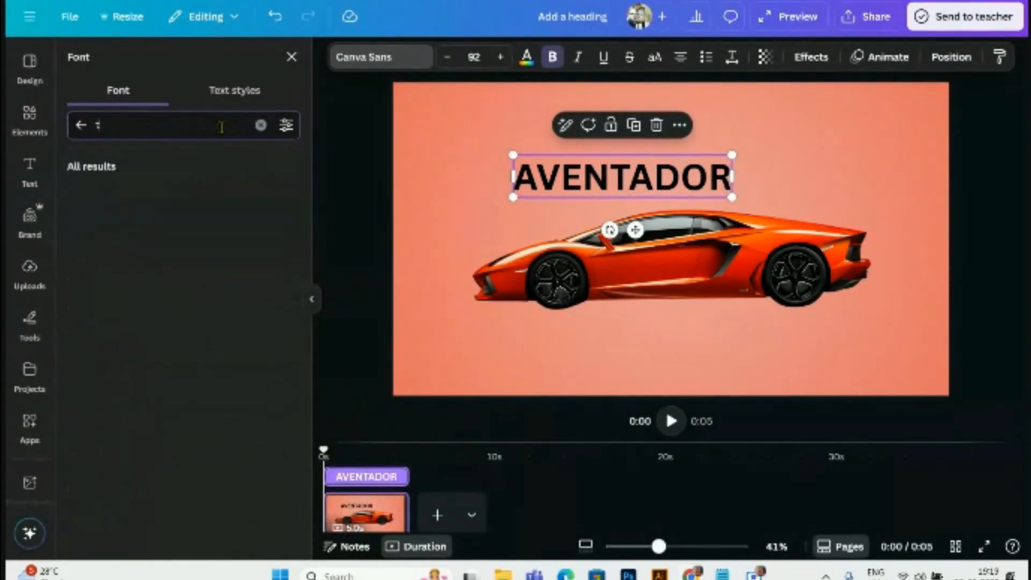
type("all")
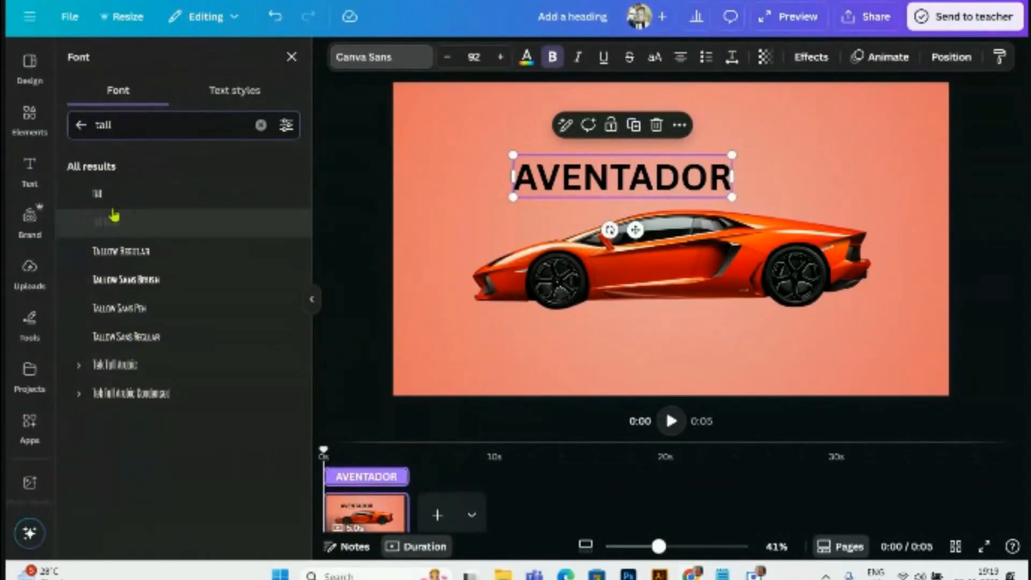
left_click(78, 397)
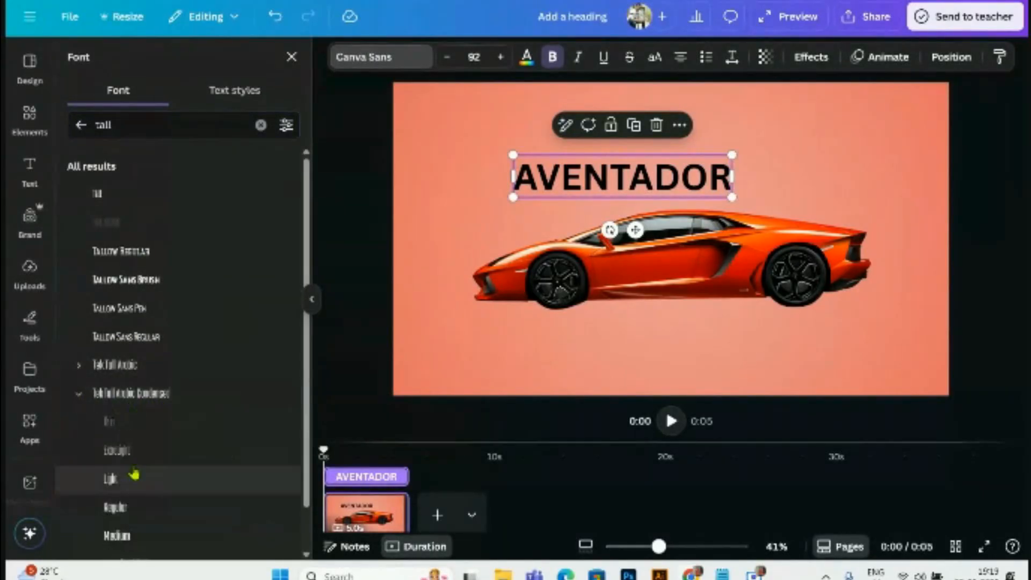
scroll(135, 471, "down", 1)
left_click(114, 545)
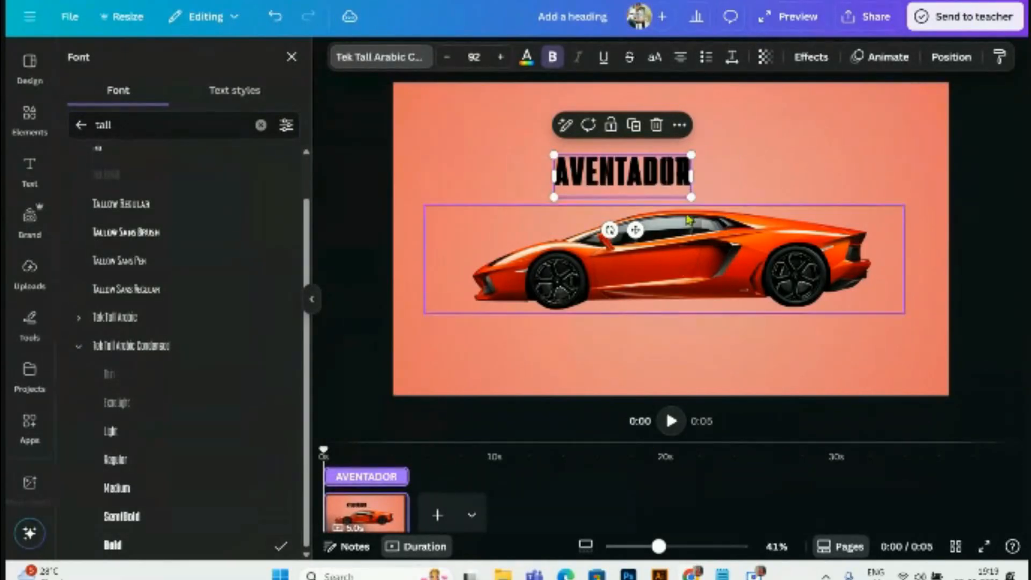
- Enlarge the AVENTADOR heading to about size 226 and center it horizontally, overlapping the car's roof
left_click_drag(691, 197, 845, 244)
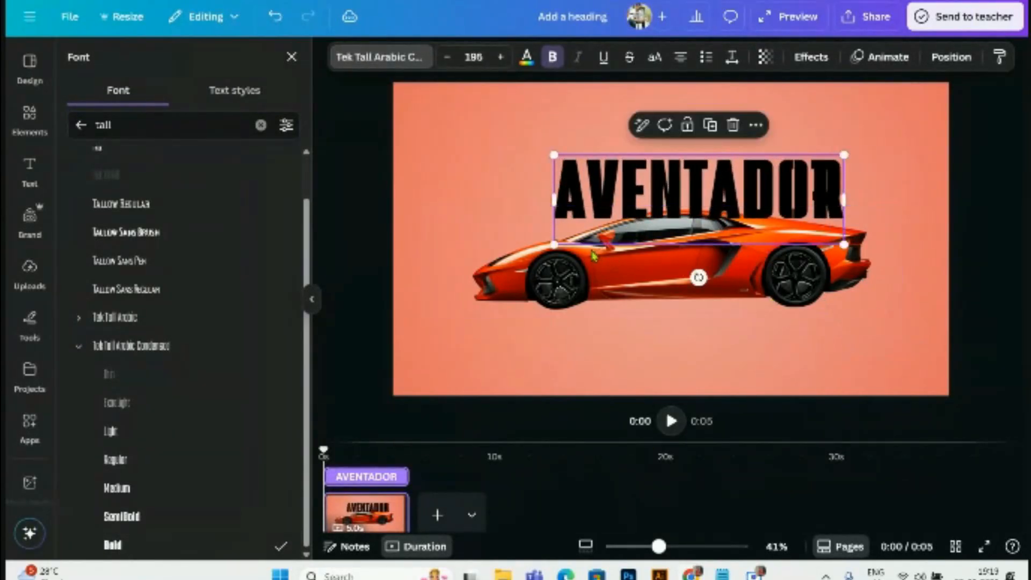
left_click_drag(554, 244, 508, 259)
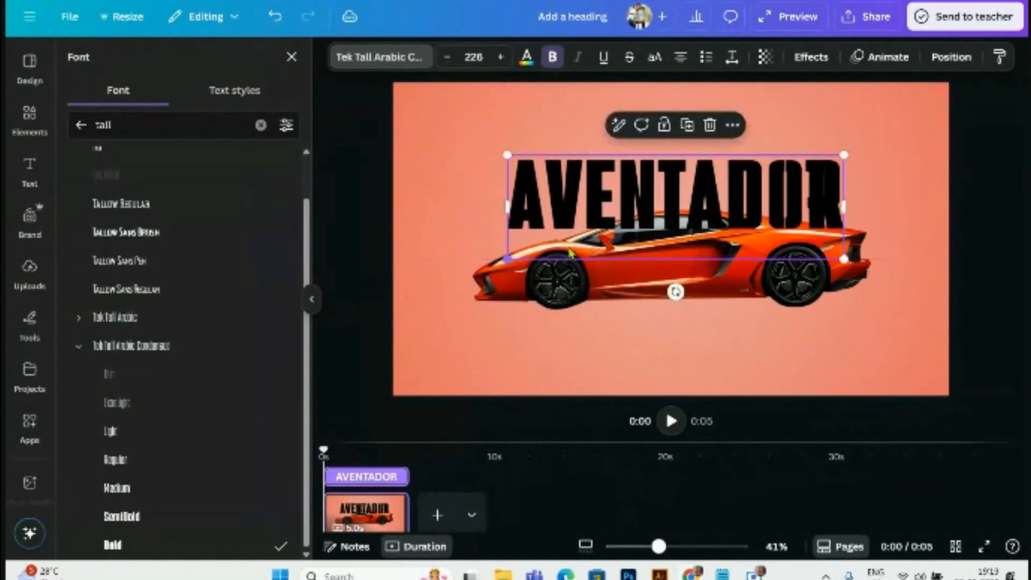
left_click_drag(791, 225, 786, 236)
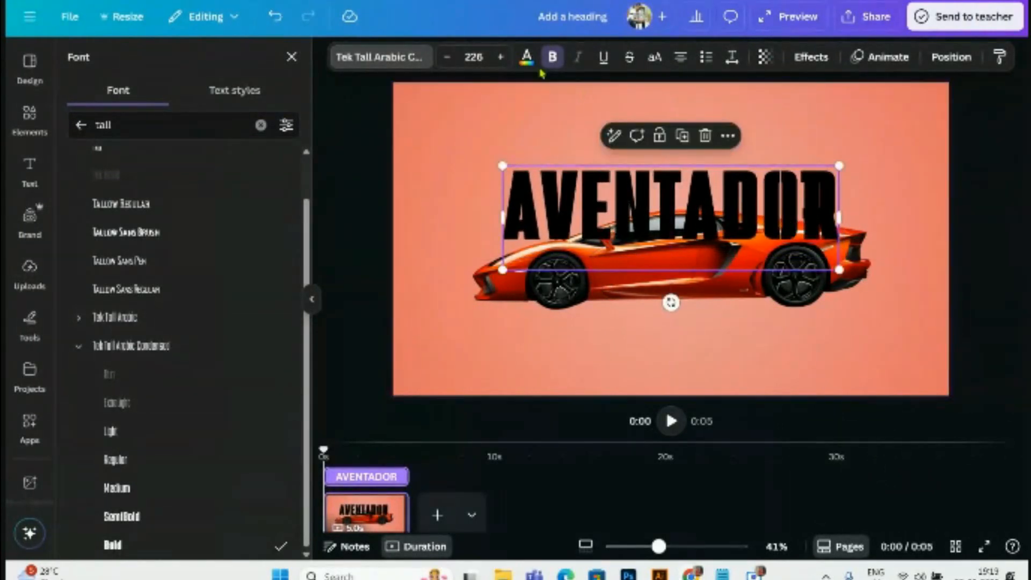
- Color the AVENTADOR heading white and send it to the back, behind the car
left_click(526, 58)
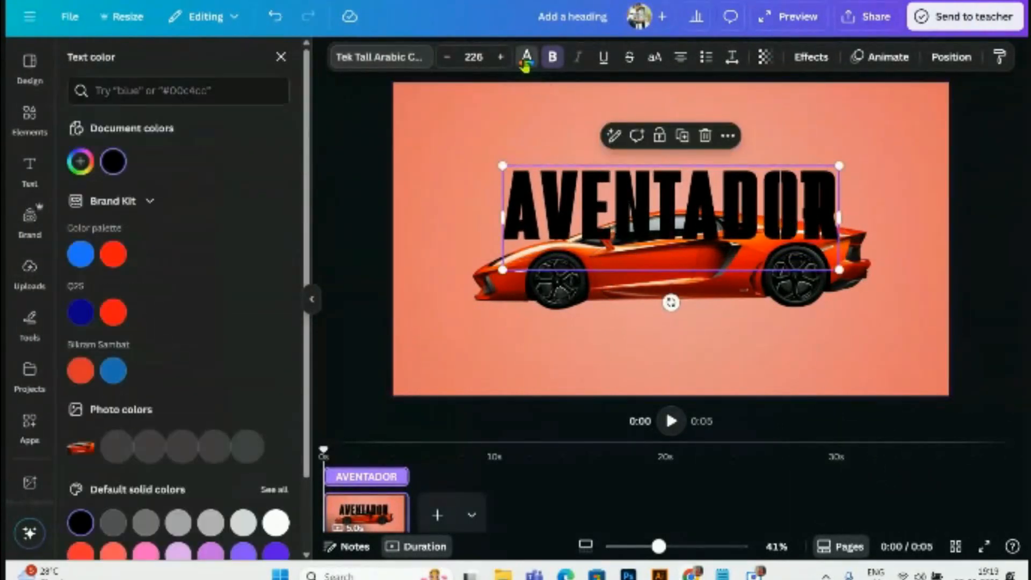
left_click(275, 515)
left_click(949, 57)
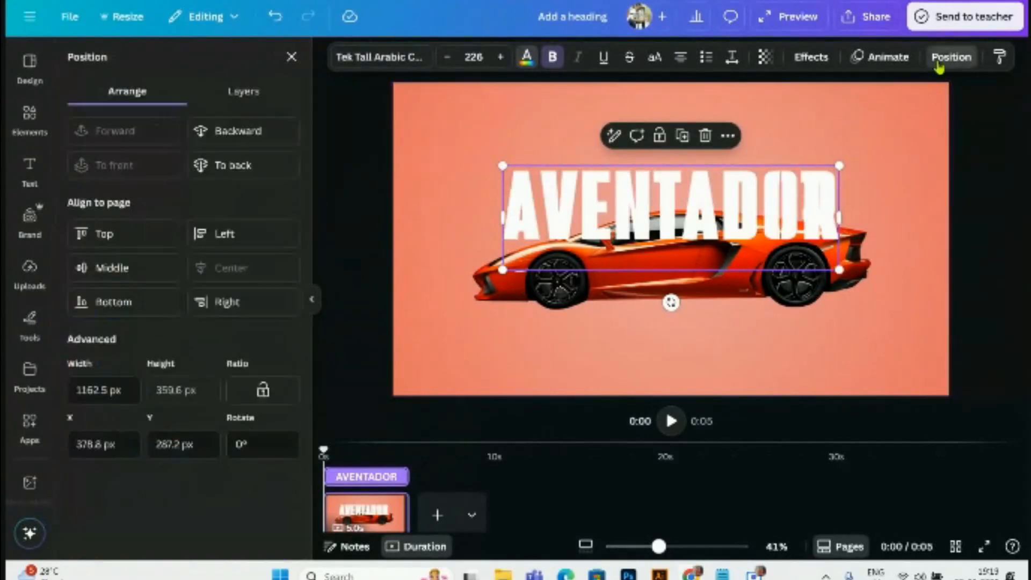
left_click(238, 168)
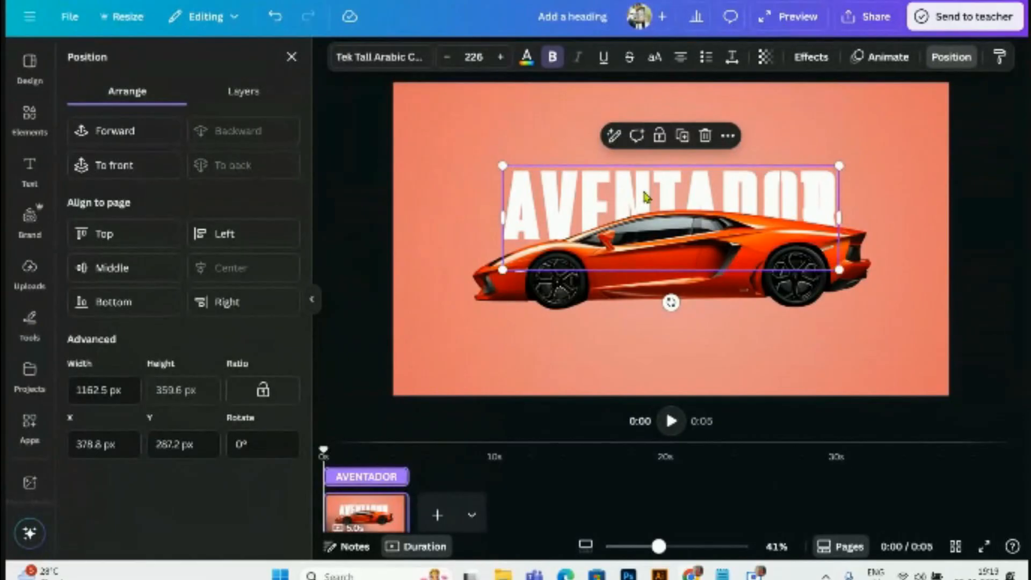
left_click(996, 246)
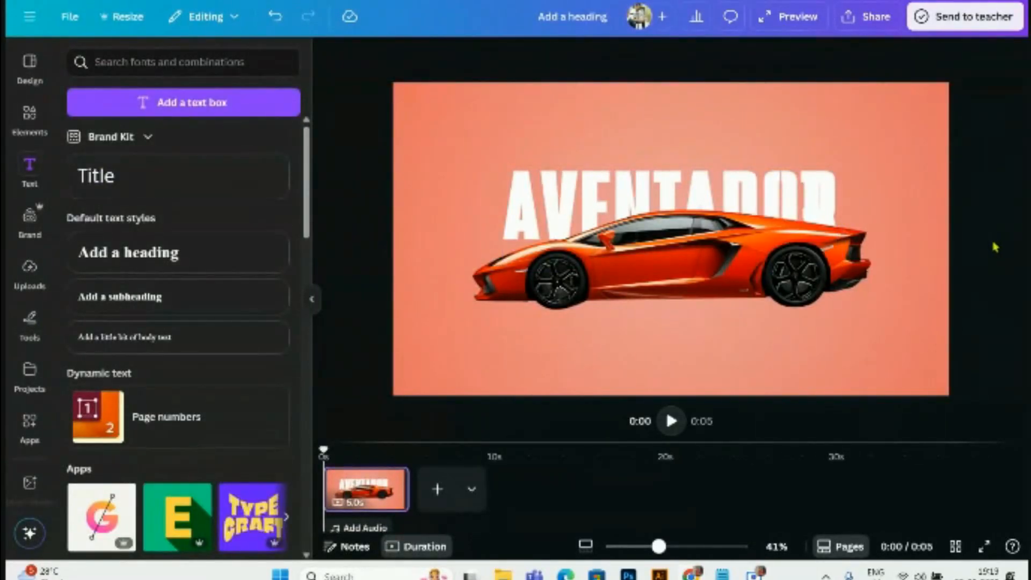
left_click(731, 189)
left_click(950, 57)
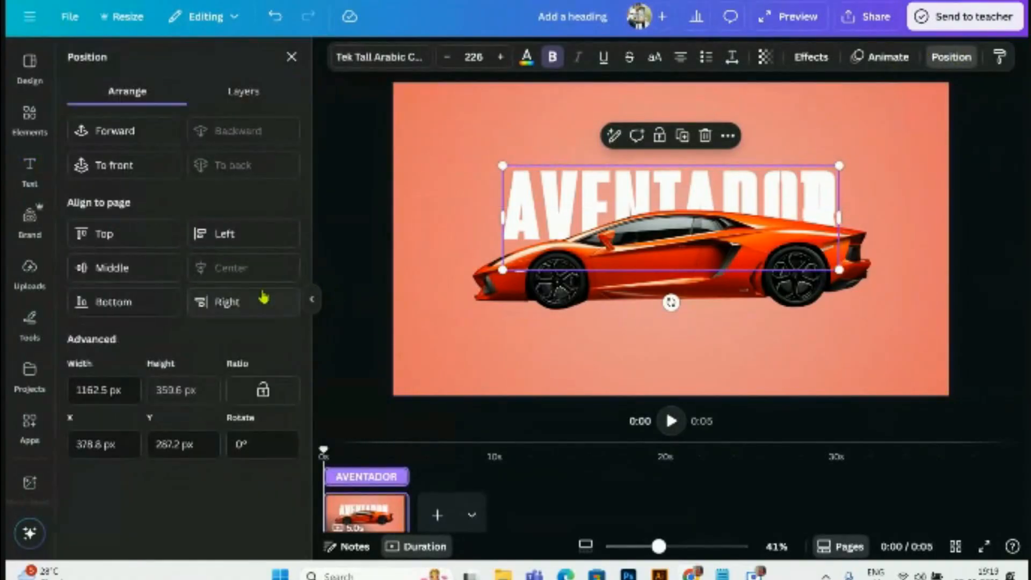
left_click(648, 280)
left_click(982, 250)
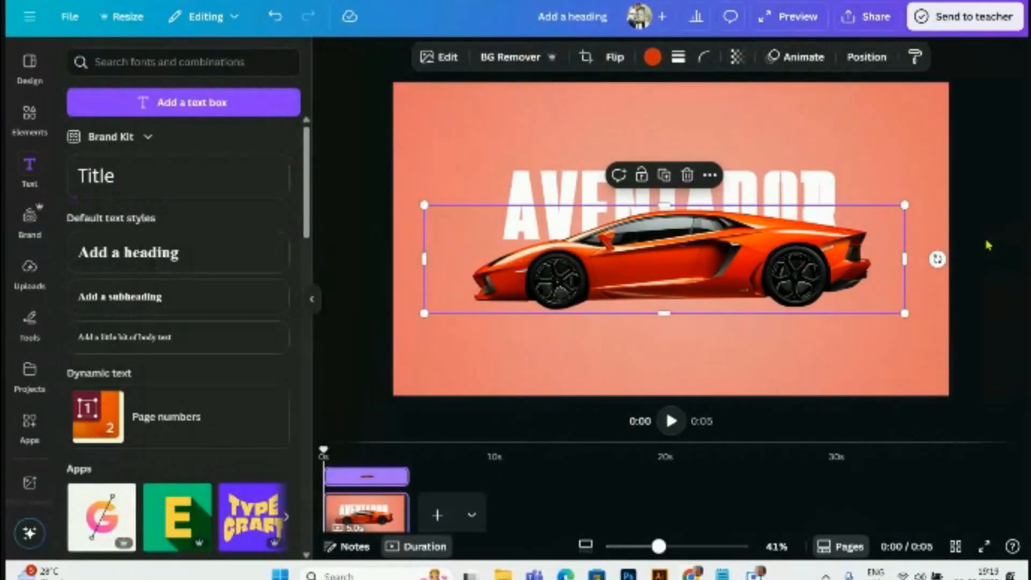
- Select the AVENTADOR heading and the car together and shift both slightly down the page
left_click(642, 210)
left_click(637, 260, "shift")
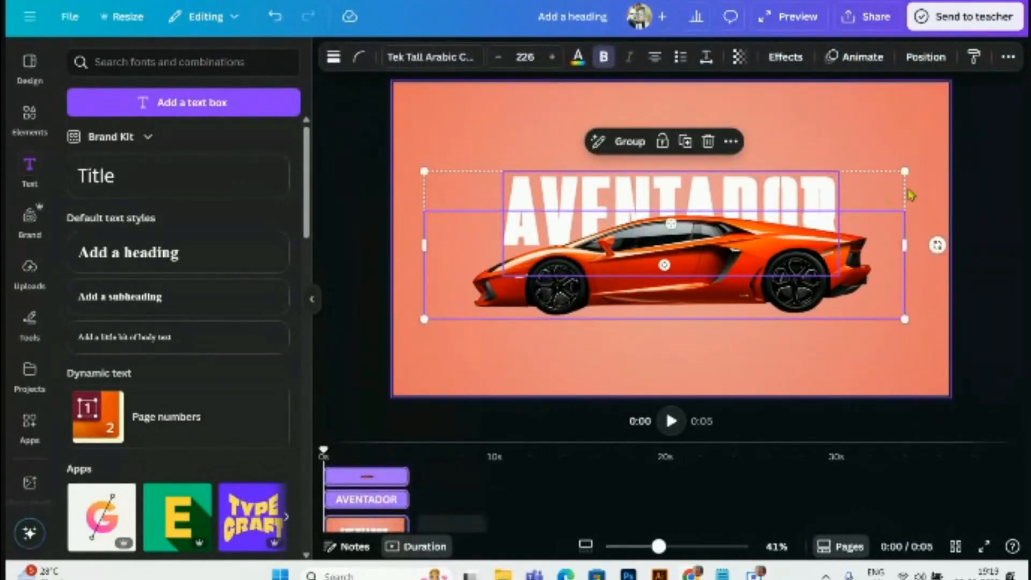
left_click(909, 189)
left_click_drag(376, 70, 966, 131)
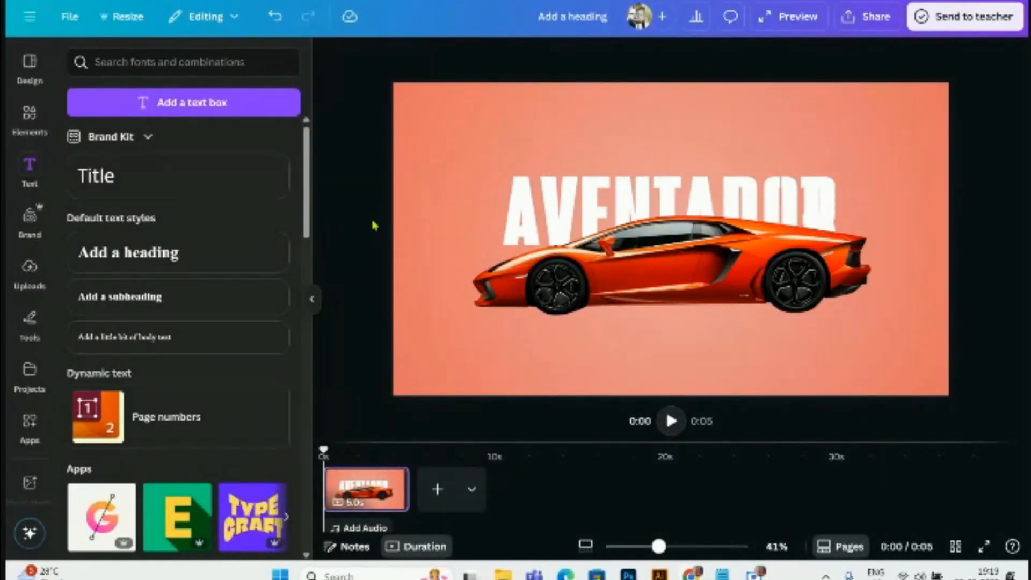
- Add a subheading, shrink it to about size 23.2 and place it in the page's upper-left area above the heading
left_click(127, 300)
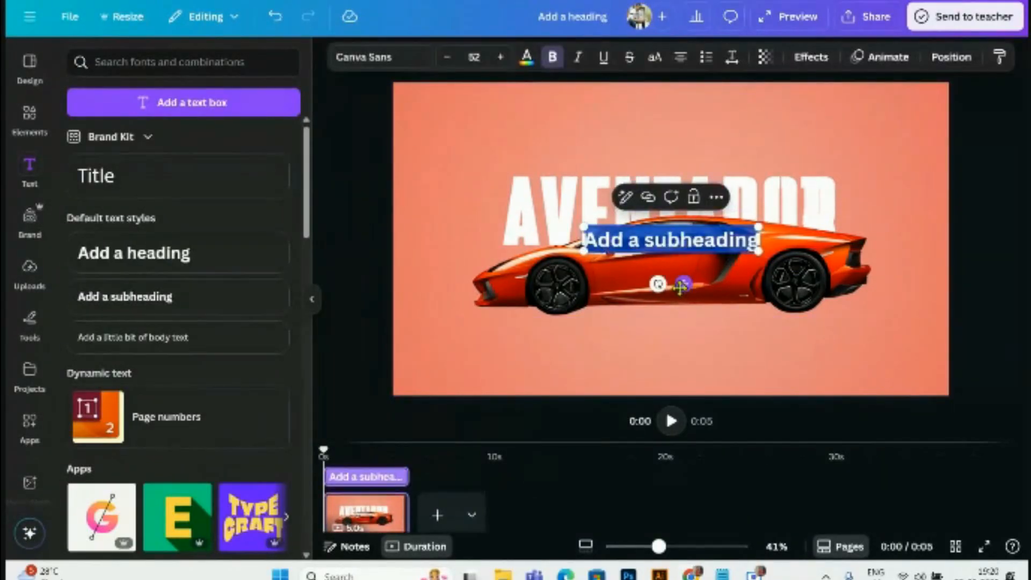
left_click_drag(681, 286, 558, 167)
left_click_drag(639, 130, 537, 126)
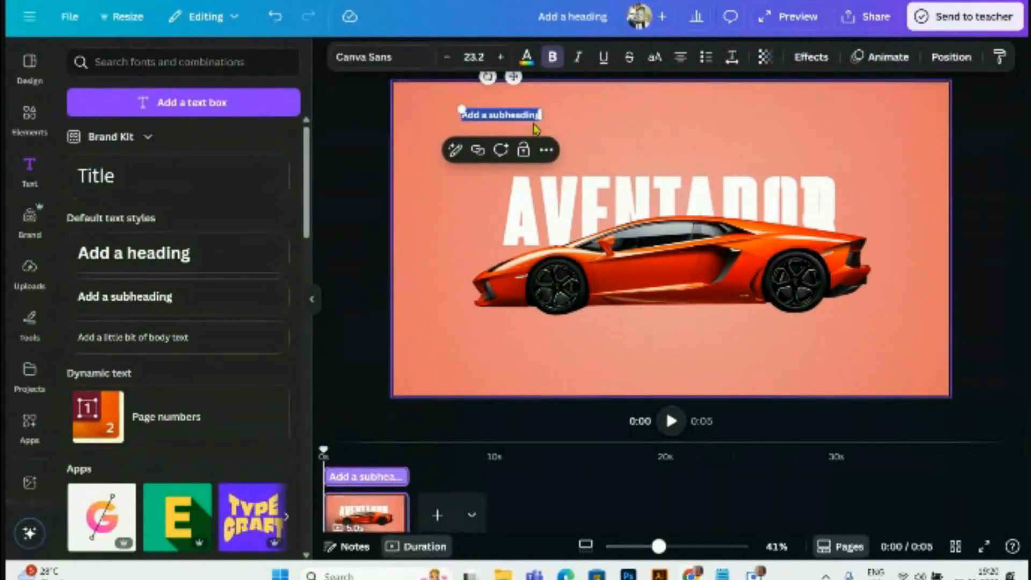
- Change the subheading's font to Poppins Regular
left_click(380, 57)
left_click(85, 133)
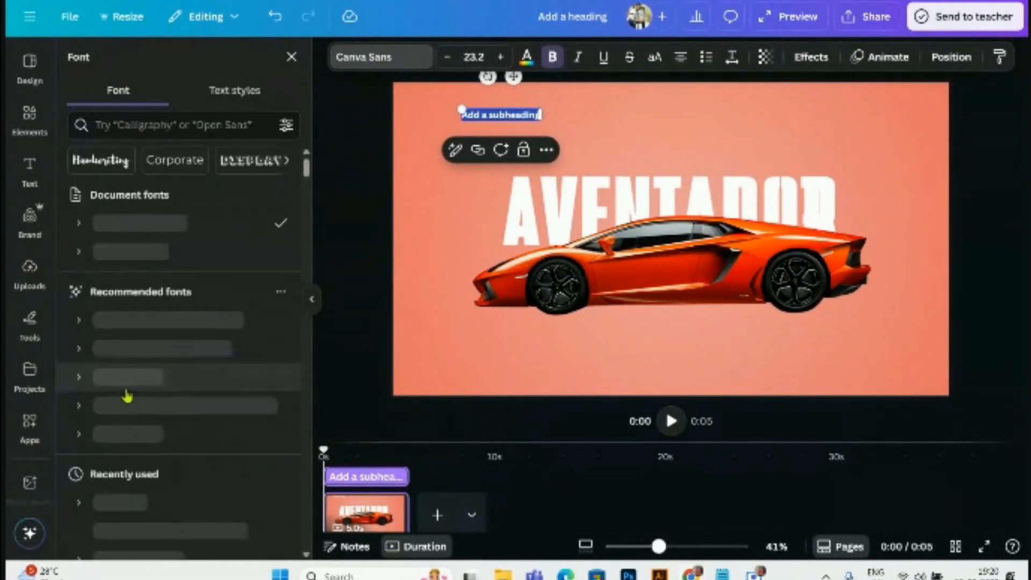
scroll(121, 406, "down", 2)
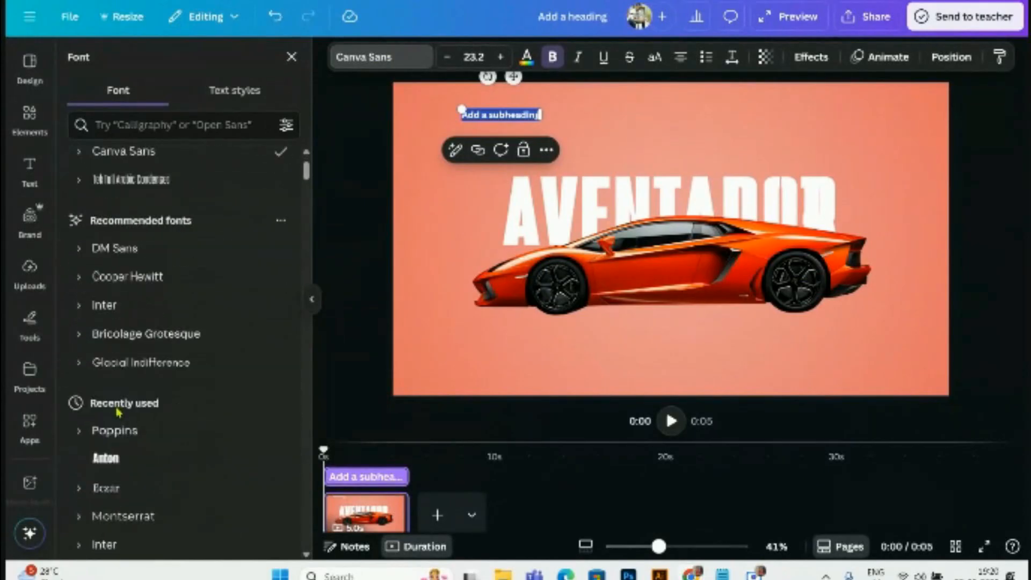
left_click(76, 440)
scroll(175, 407, "down", 3)
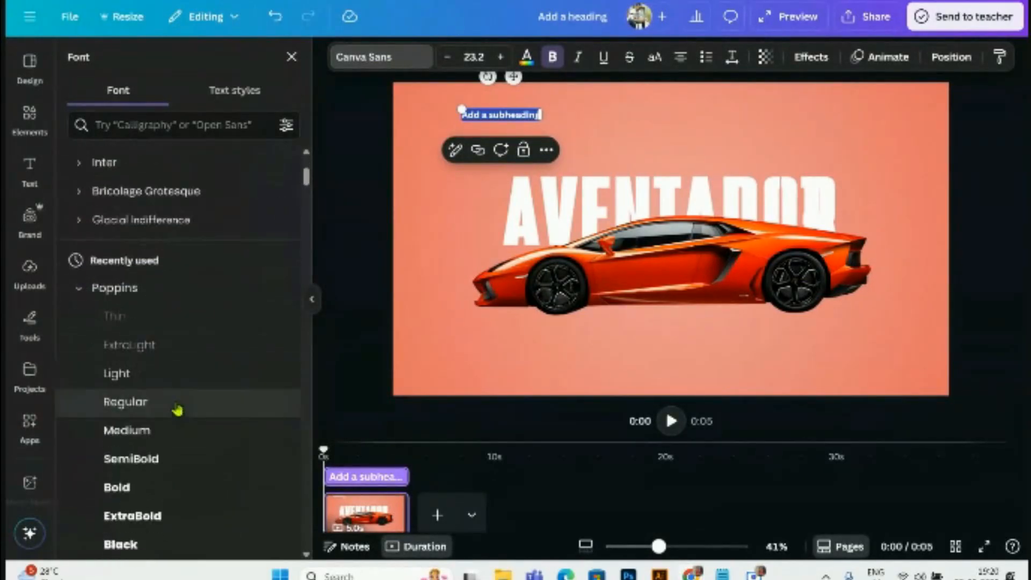
left_click(126, 412)
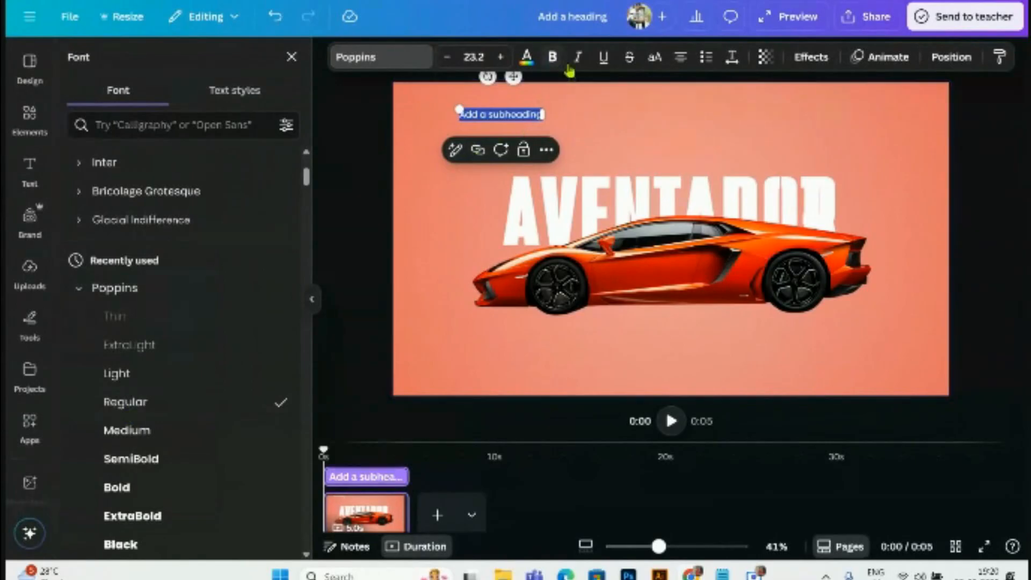
- Left-align the small subheading in the page's upper-left area and replace its text with "Models"
left_click(681, 57)
type("Mod")
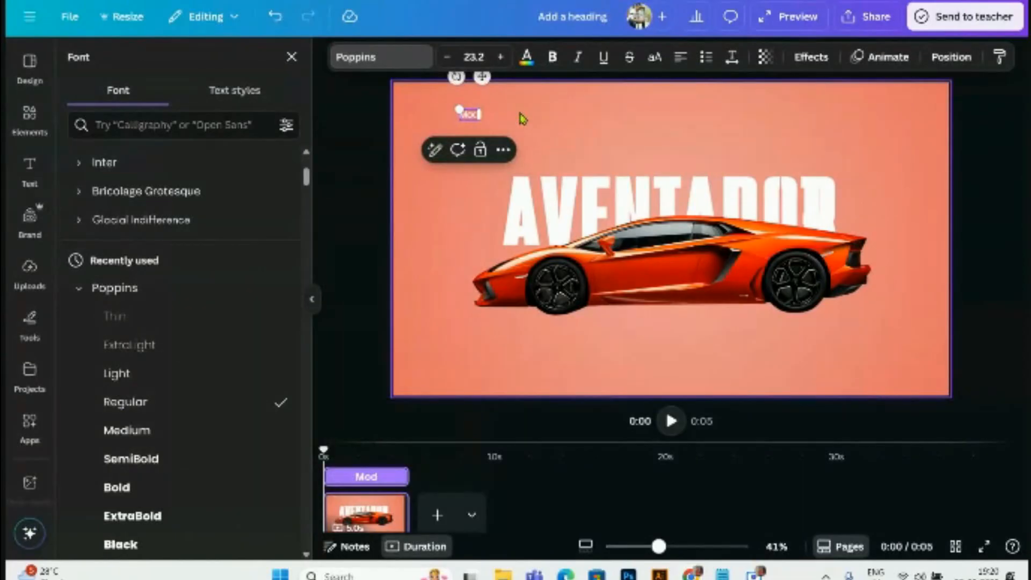
type("els")
left_click(522, 119)
- Duplicate the Models label, place the copy just to its right on the same line and change its text to "Beyond"
left_click(476, 114)
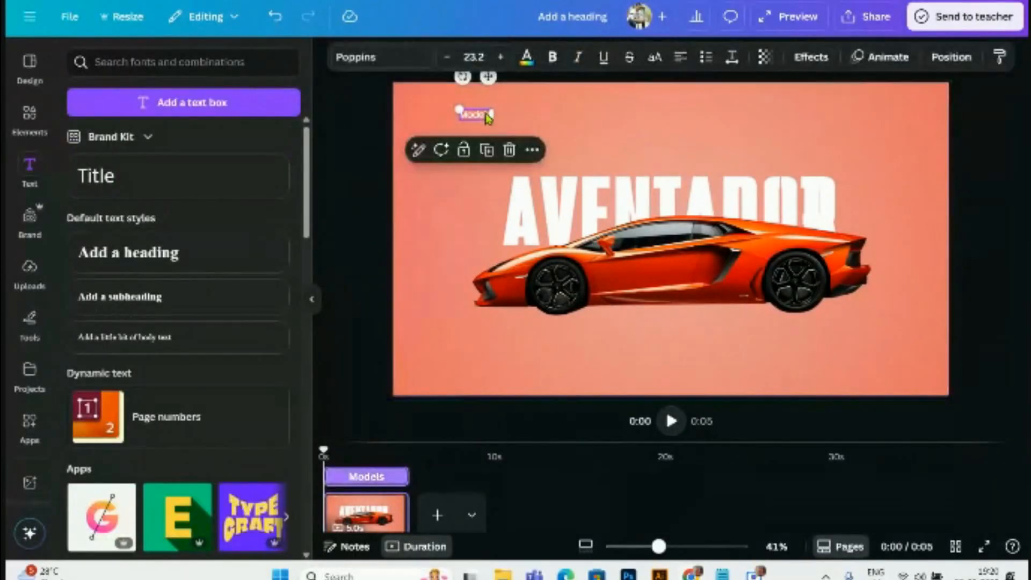
left_click(486, 150)
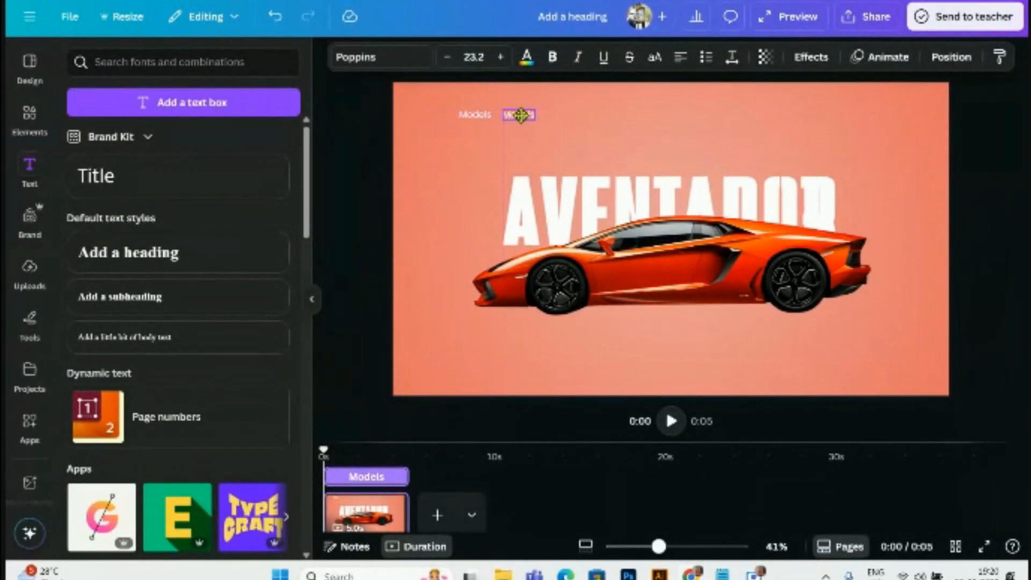
left_click(520, 114)
left_click(519, 114)
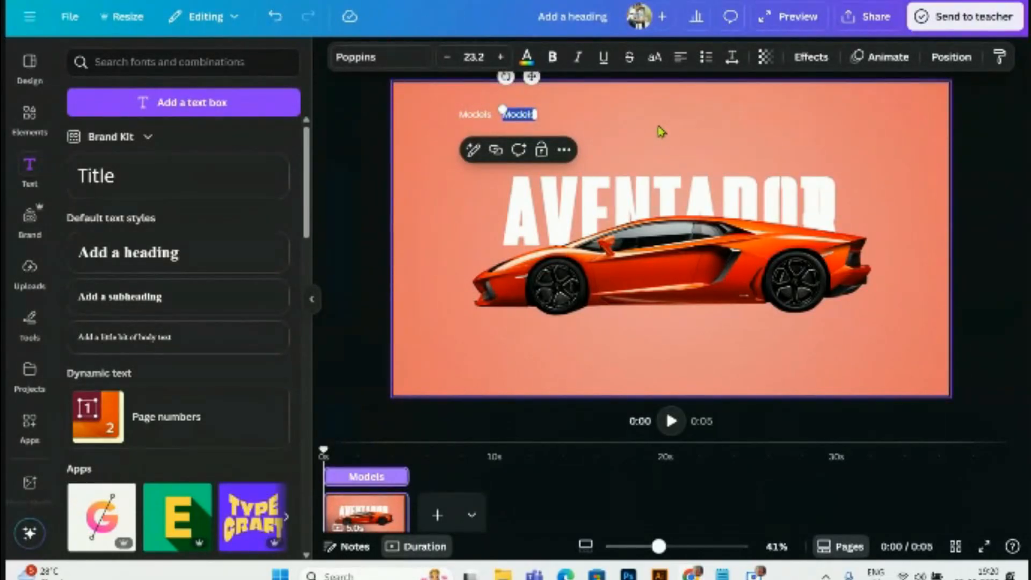
type("B")
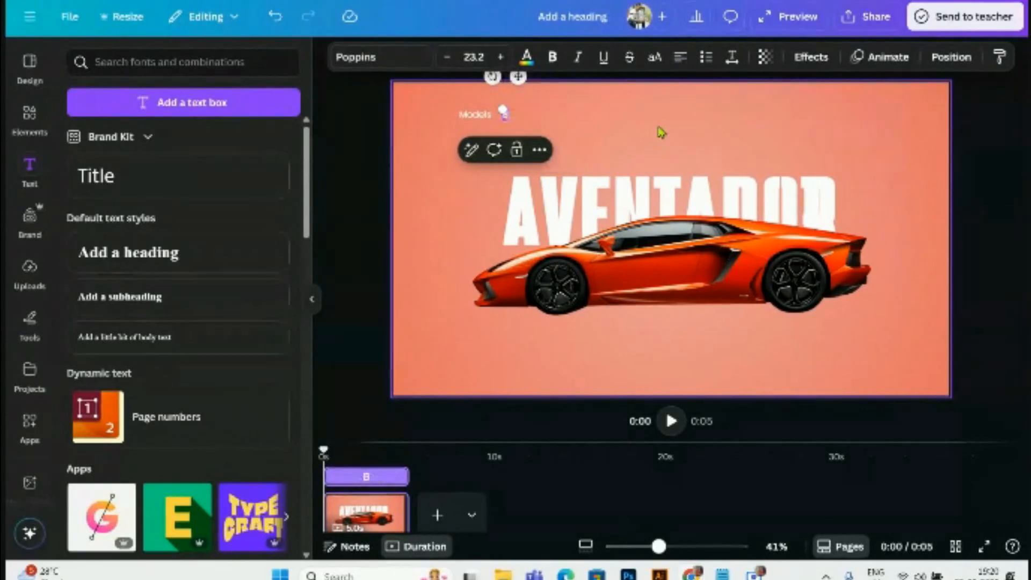
type("eyond")
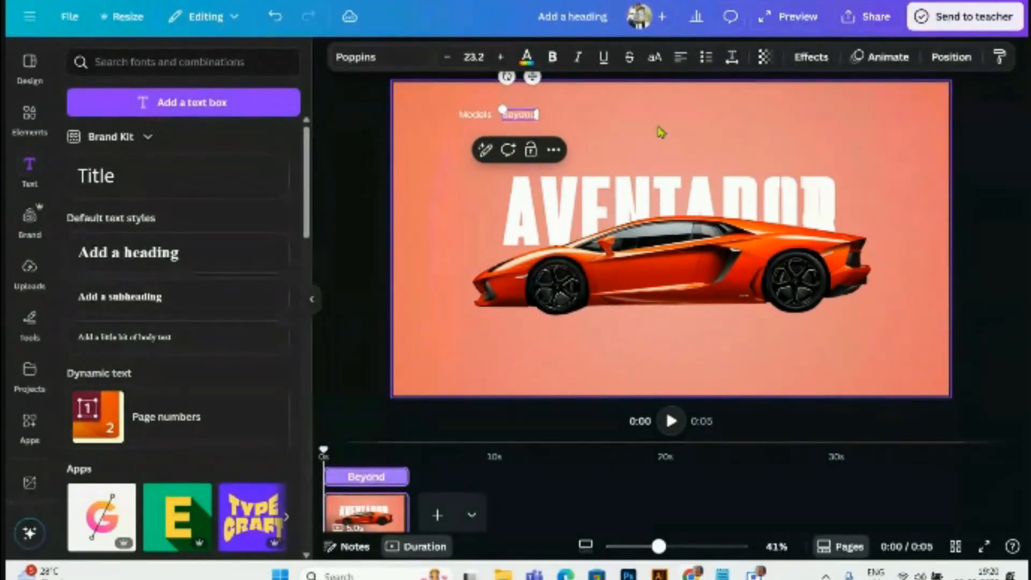
left_click(558, 142)
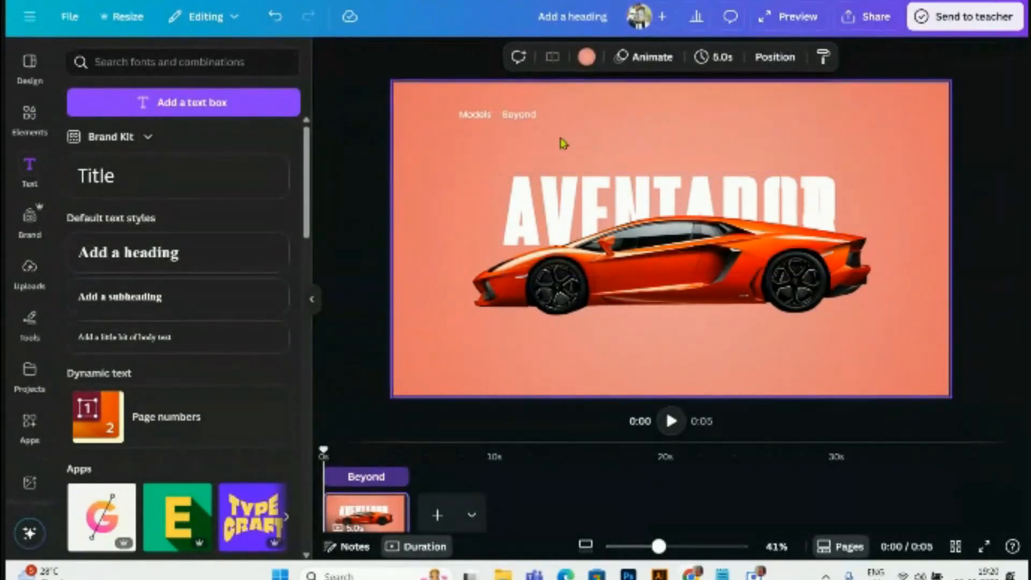
- Duplicate the Beyond label, place the copy to its right on the same line and change its text to "ownership"
left_click(532, 114)
left_click(531, 150)
left_click_drag(526, 119, 565, 113)
left_click(652, 150)
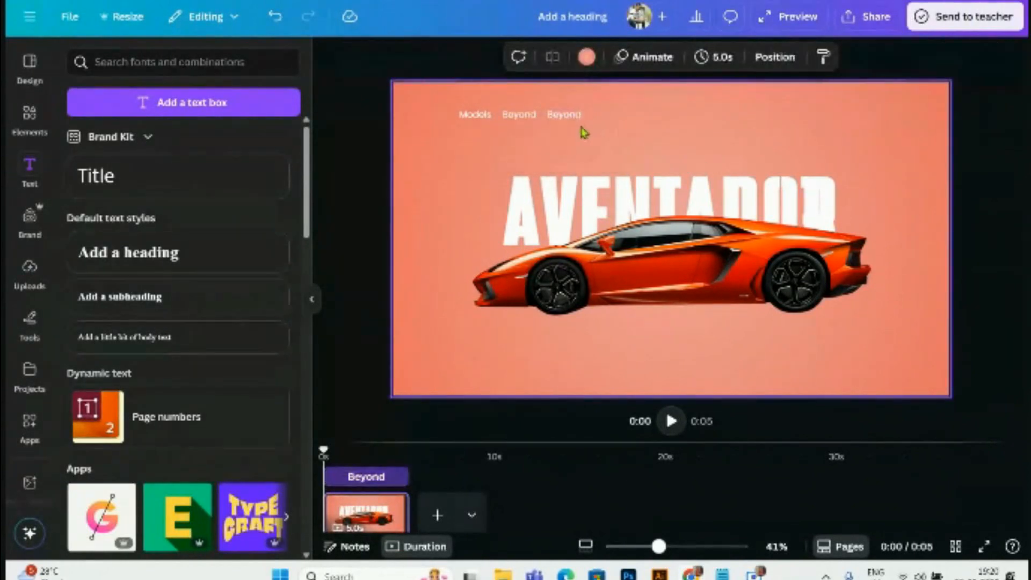
scroll(644, 145, "up", 2)
double_click(535, 128)
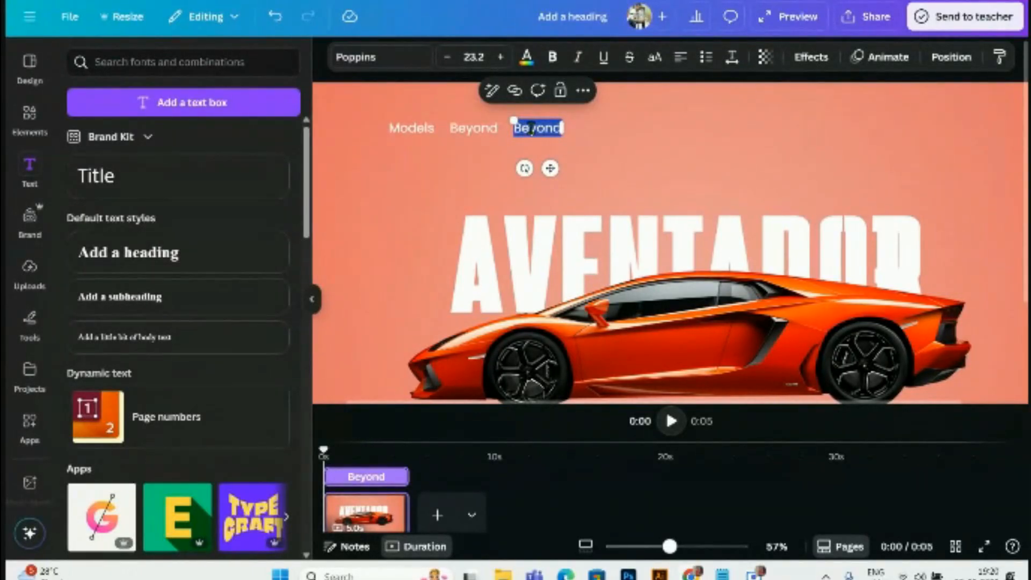
type("o")
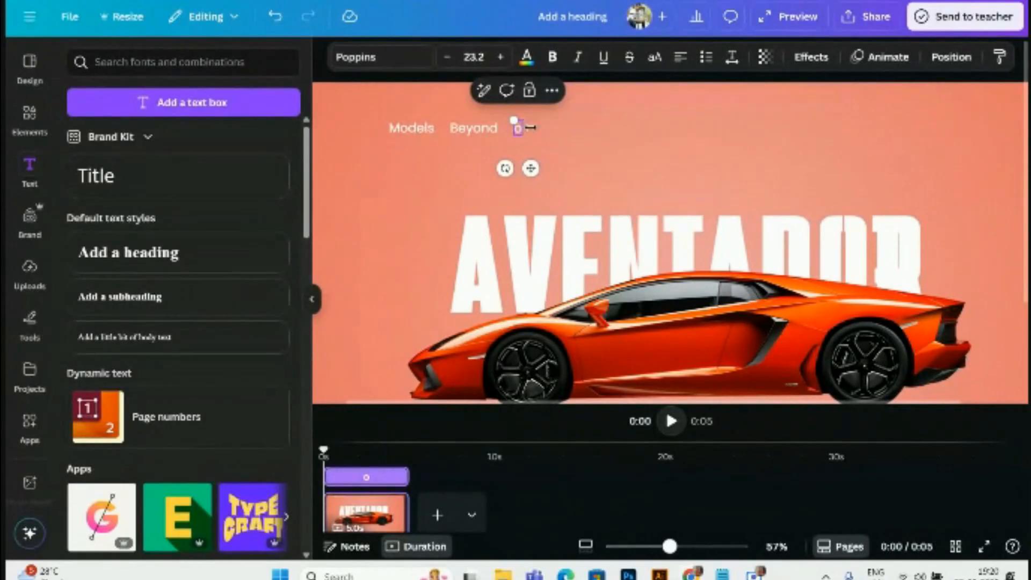
type("wnership")
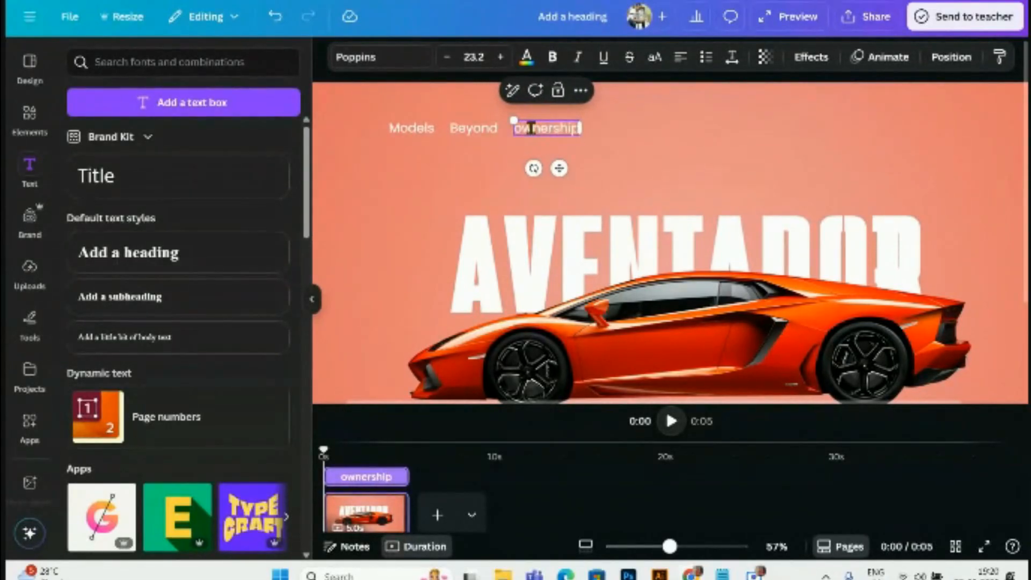
left_click(612, 118)
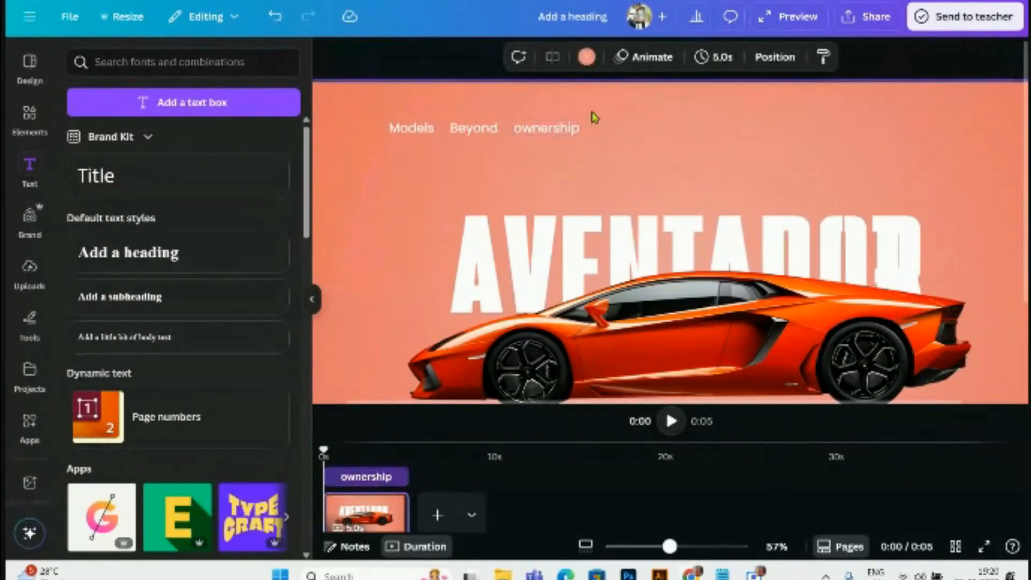
- Duplicate the ownership label, place the copy to its right on the same line and change its text to "Motorsport"
left_click(547, 127)
left_click(564, 95)
left_click_drag(568, 144, 639, 130)
left_click(707, 145)
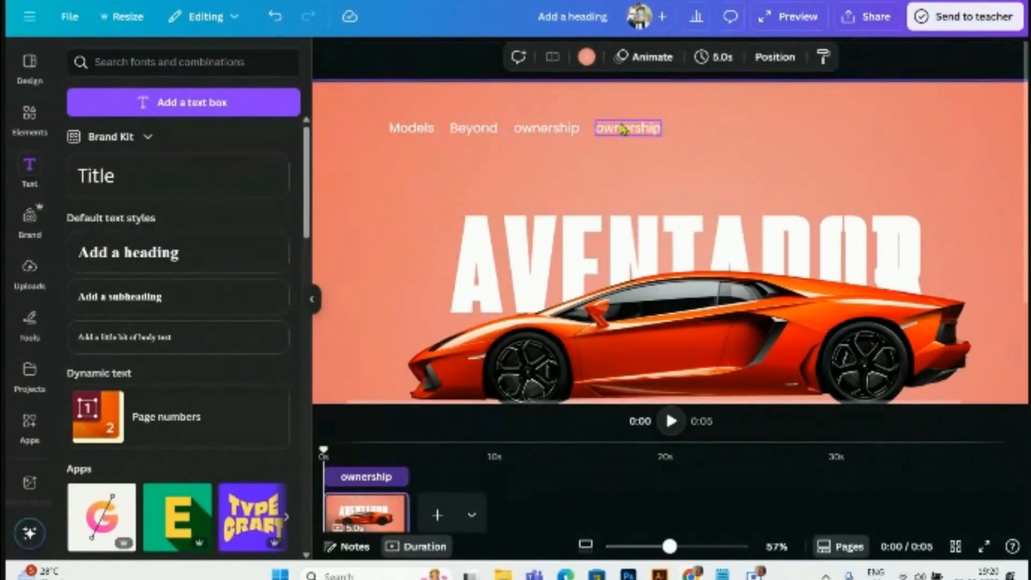
double_click(620, 128)
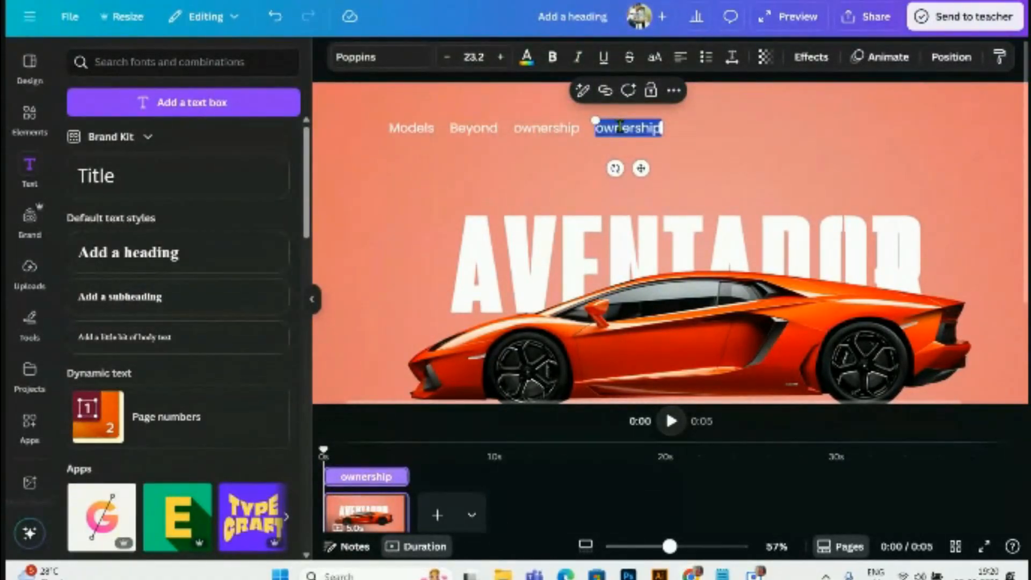
type("Motor")
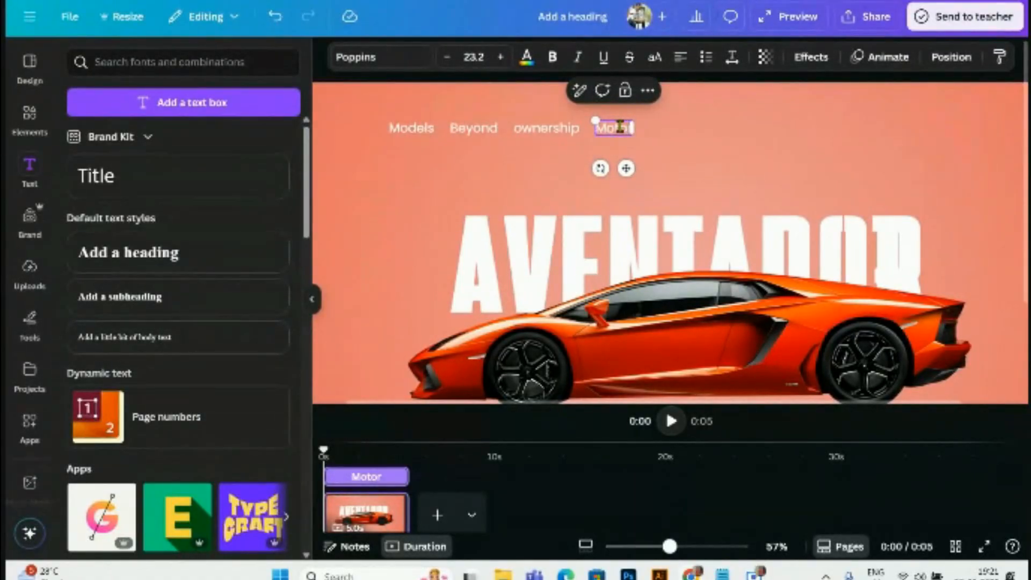
type("sport")
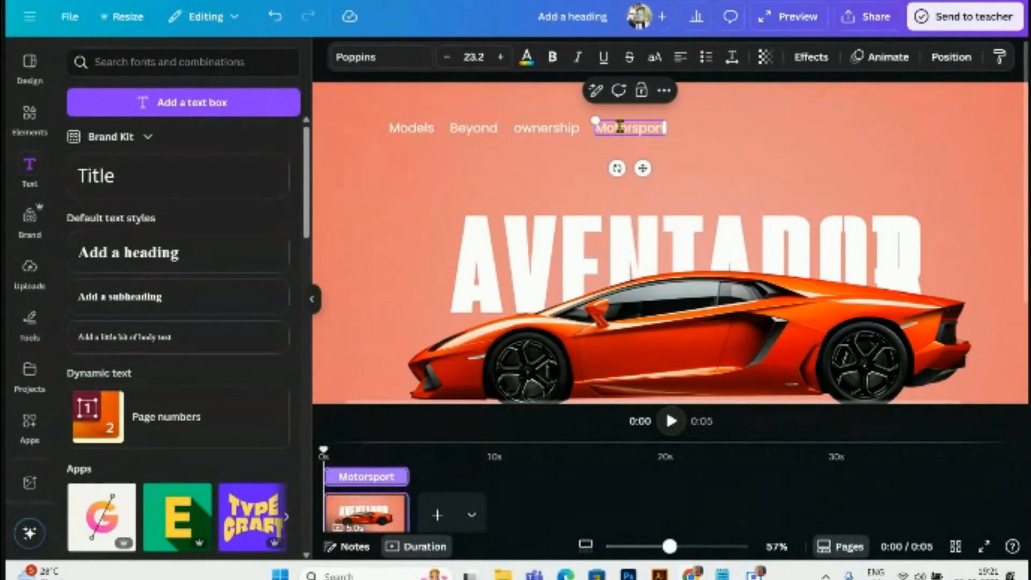
left_click(711, 116)
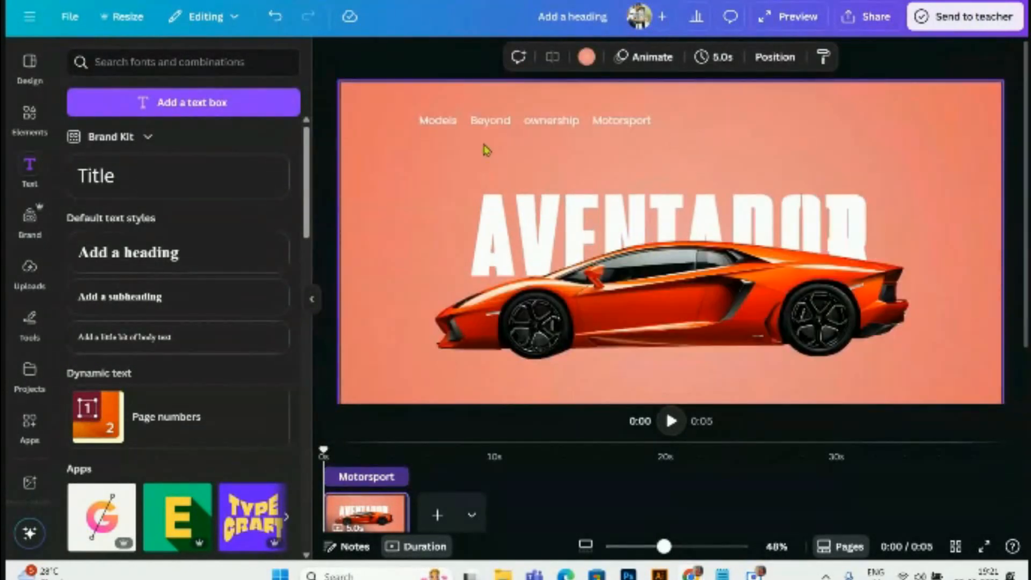
- Convert all four labels, Models, Beyond, ownership and Motorsport, to uppercase
left_click_drag(690, 105, 400, 160)
left_click(711, 149)
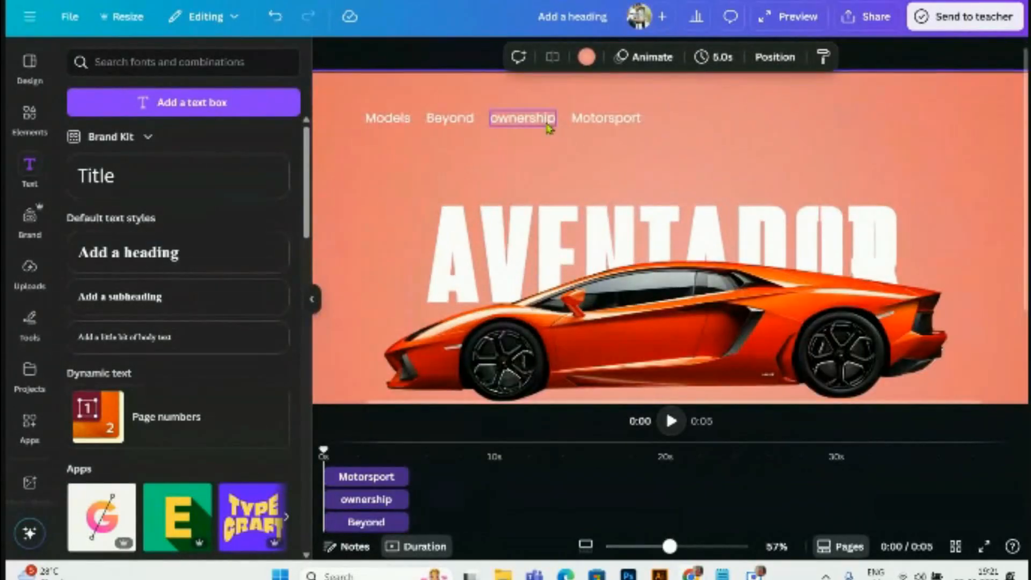
left_click_drag(666, 97, 363, 156)
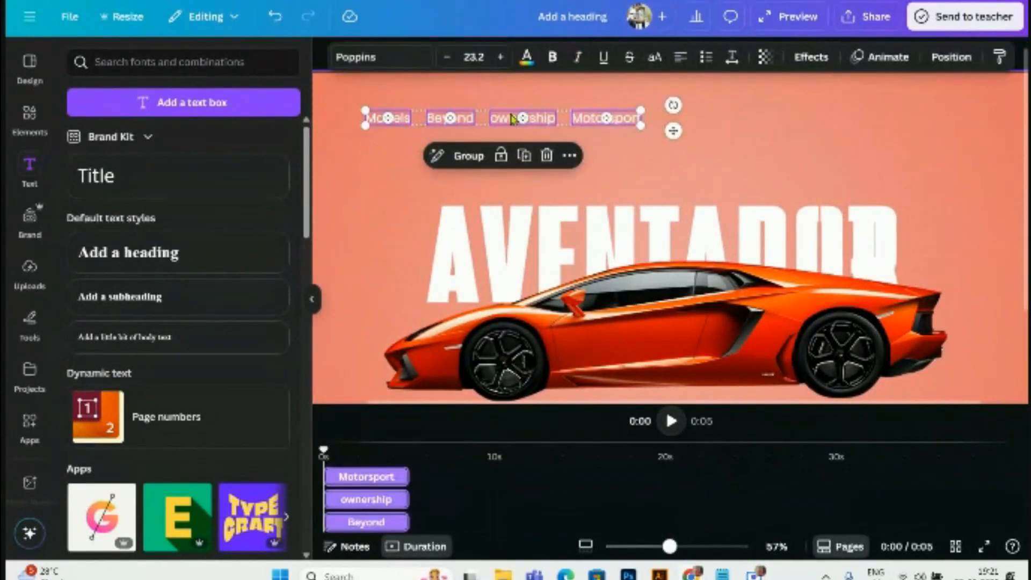
left_click(655, 57)
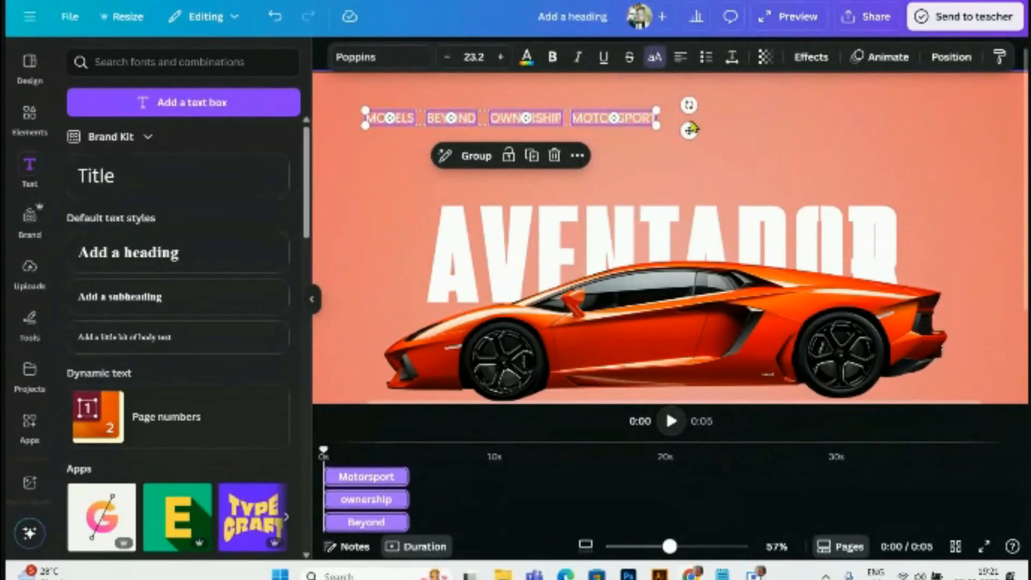
left_click(761, 119)
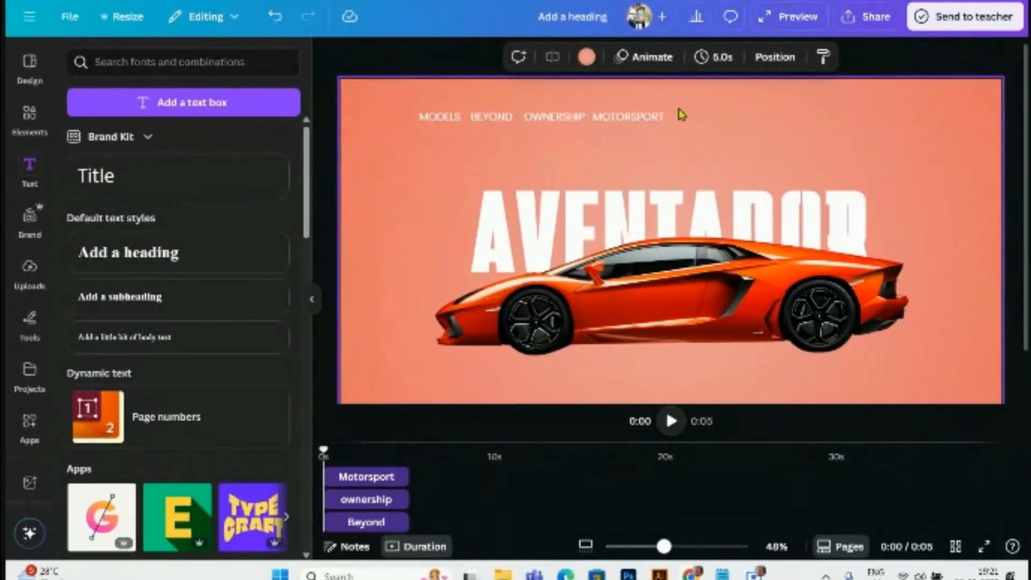
- Space the four uppercase labels evenly horizontally and move the whole row slightly right and up
left_click_drag(676, 108, 413, 156)
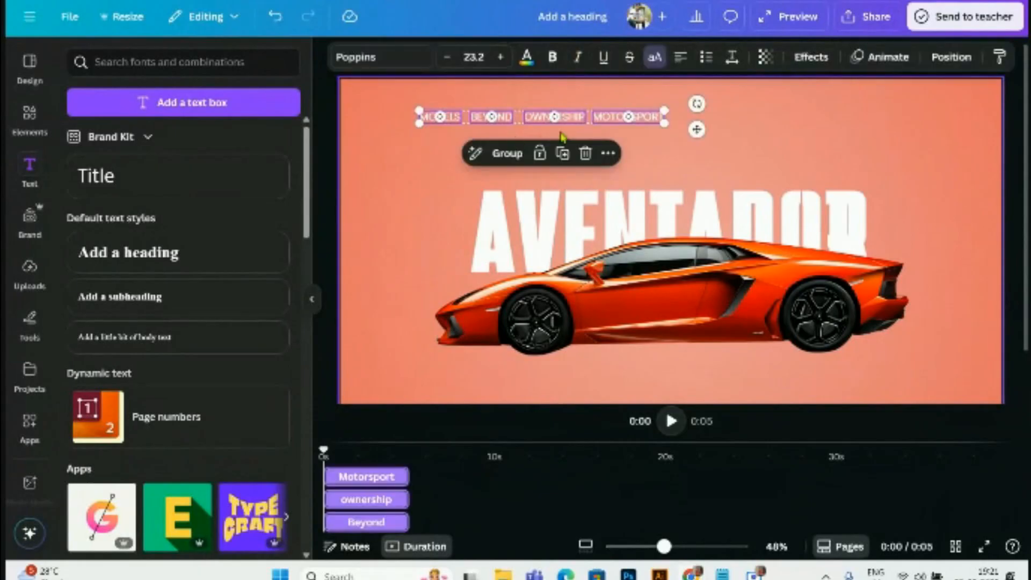
left_click(959, 64)
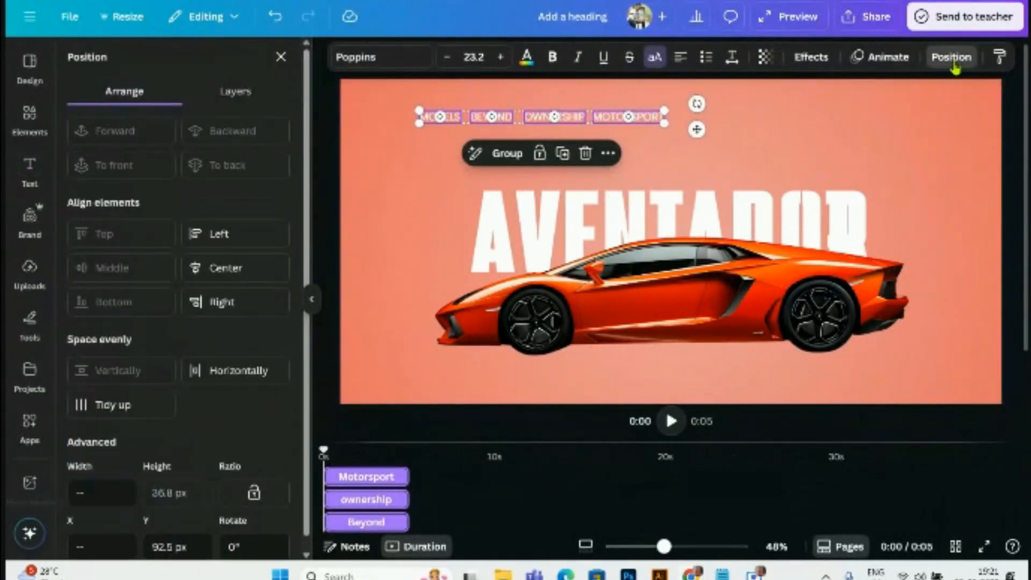
left_click(239, 375)
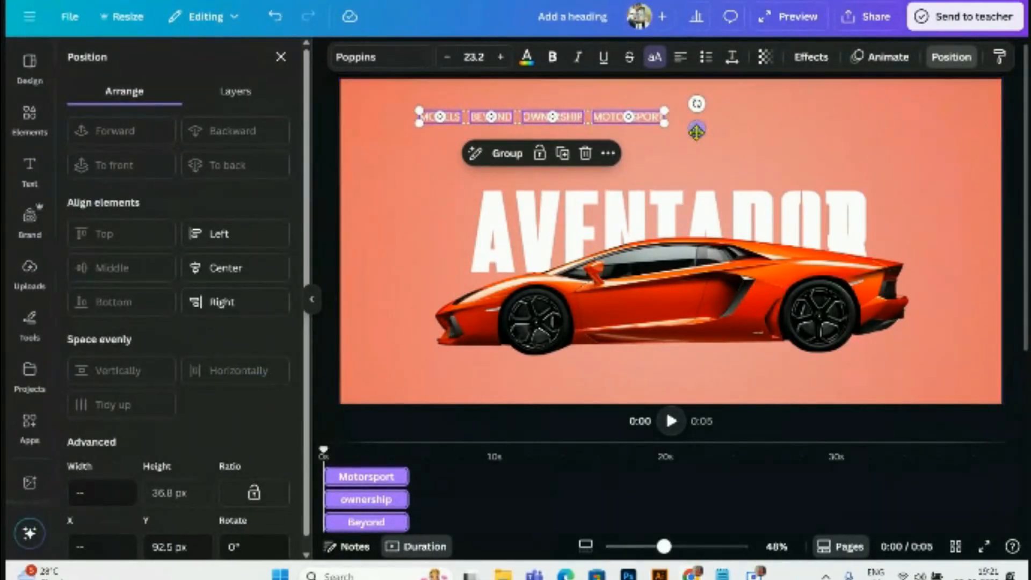
left_click_drag(697, 131, 702, 131)
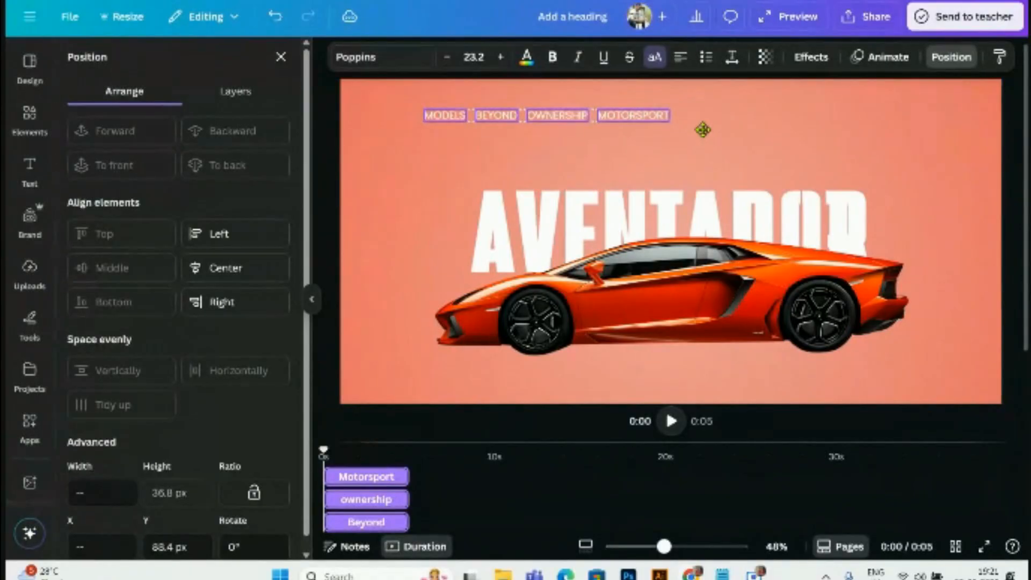
left_click(763, 123)
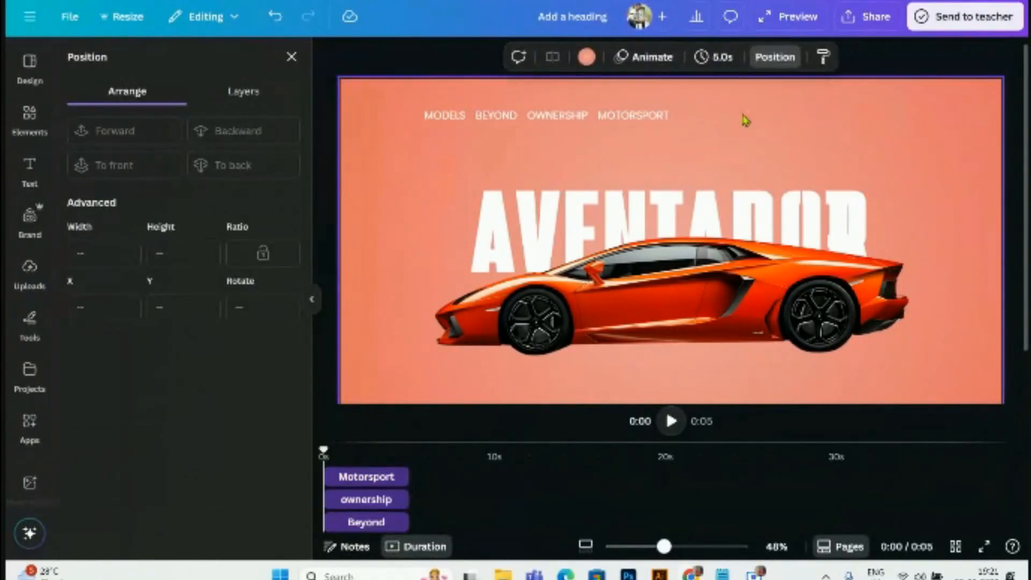
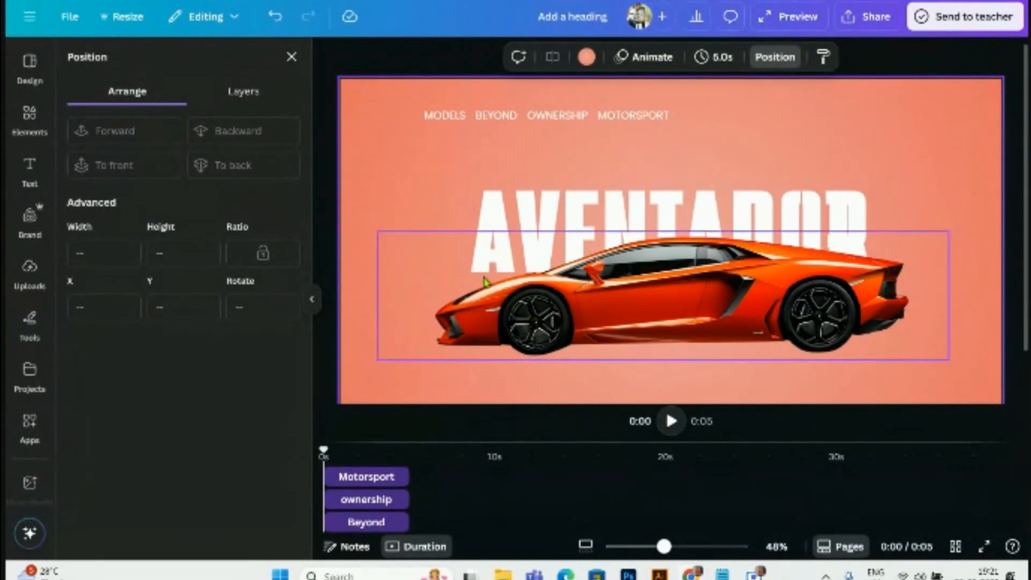
scroll(485, 281, "down", 1)
left_click_drag(468, 143, 628, 135)
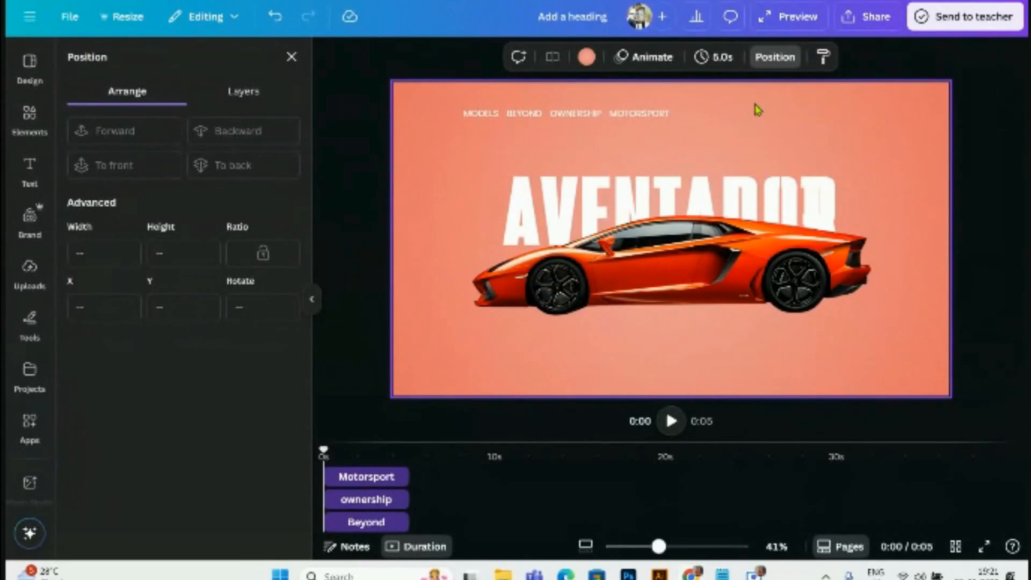
left_click_drag(405, 104, 498, 137)
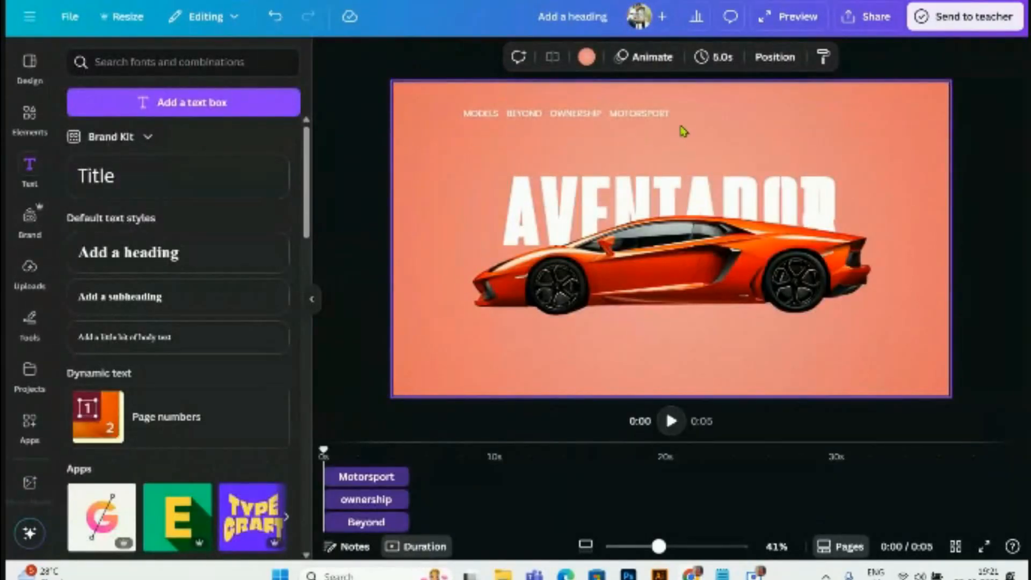
- Open a new browser tab and search the web for "lamborgini logo"
key("ctrl+t")
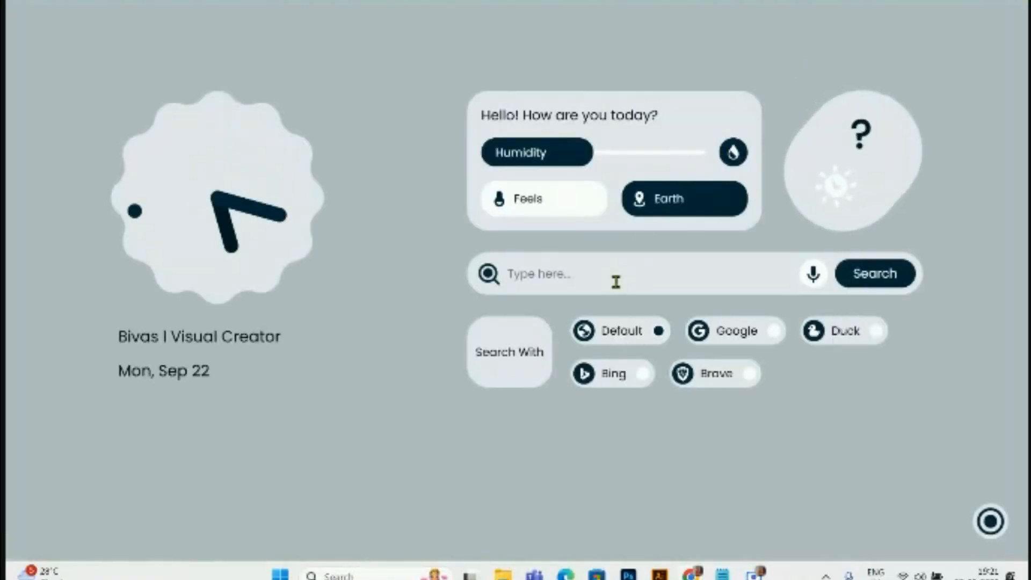
left_click(614, 280)
type("Iam")
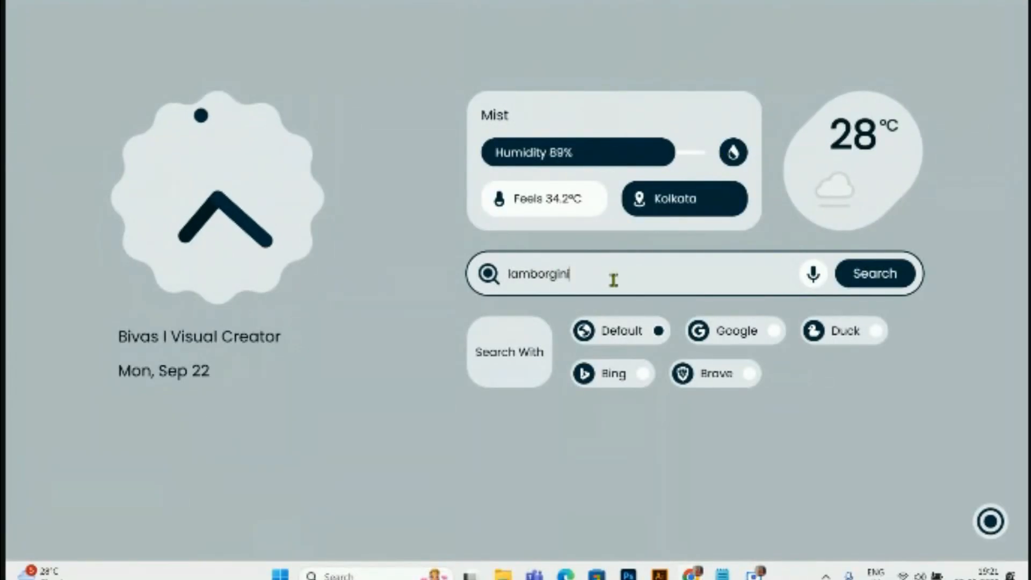
key("Return")
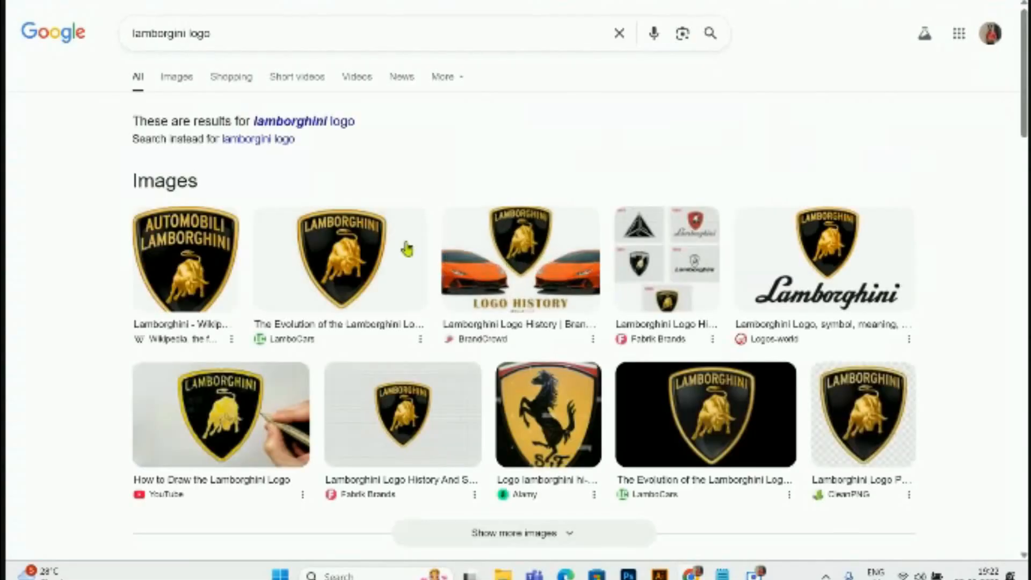
- Show only image results and open the preview of TopPNG's Lamborghini shield logo
left_click(179, 80)
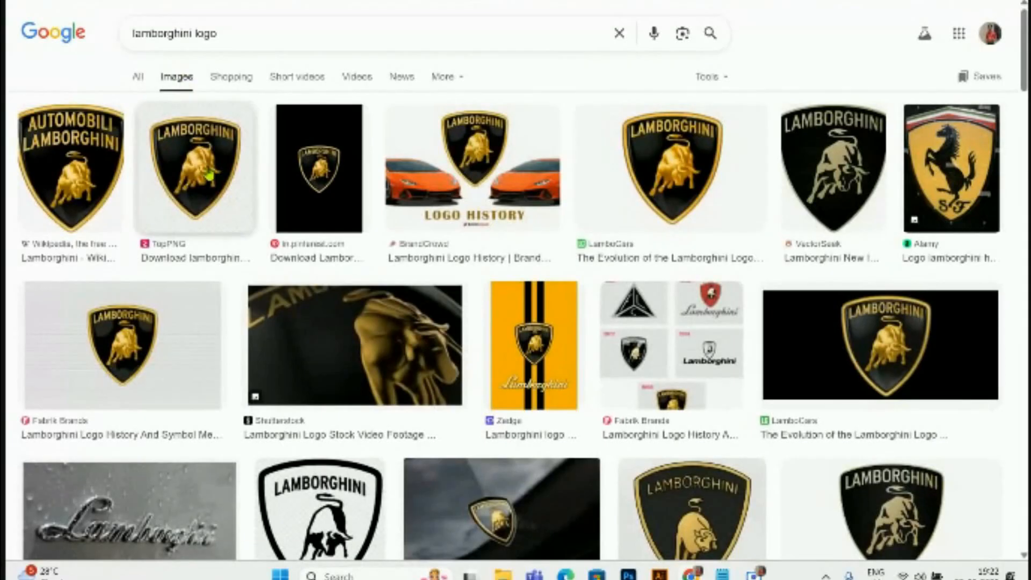
right_click(209, 175)
left_click(207, 170)
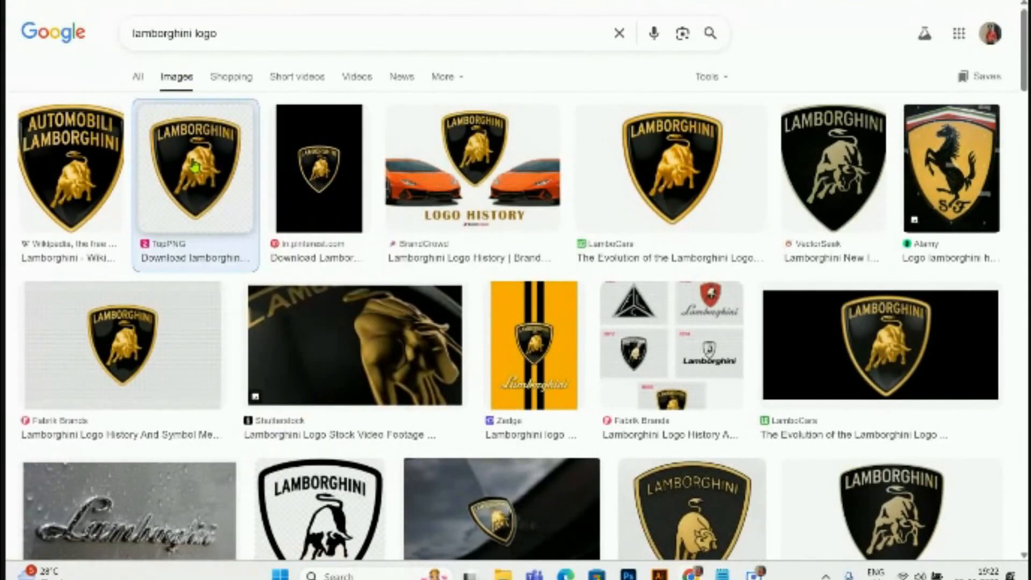
left_click(207, 170)
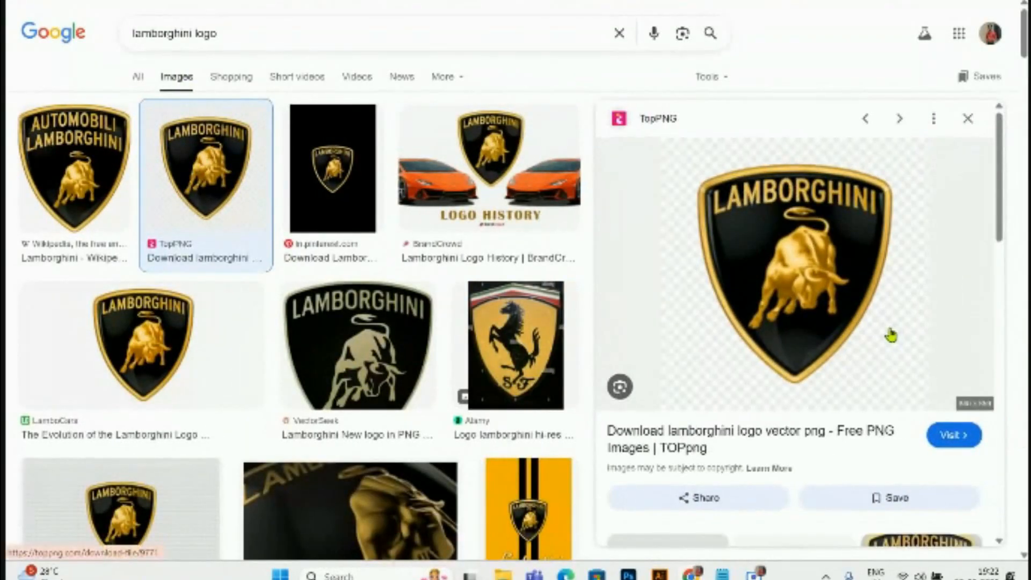
- Copy TopPNG's Lamborghini shield logo from the browser preview, switch to the Canva design and paste it onto the page
right_click(827, 198)
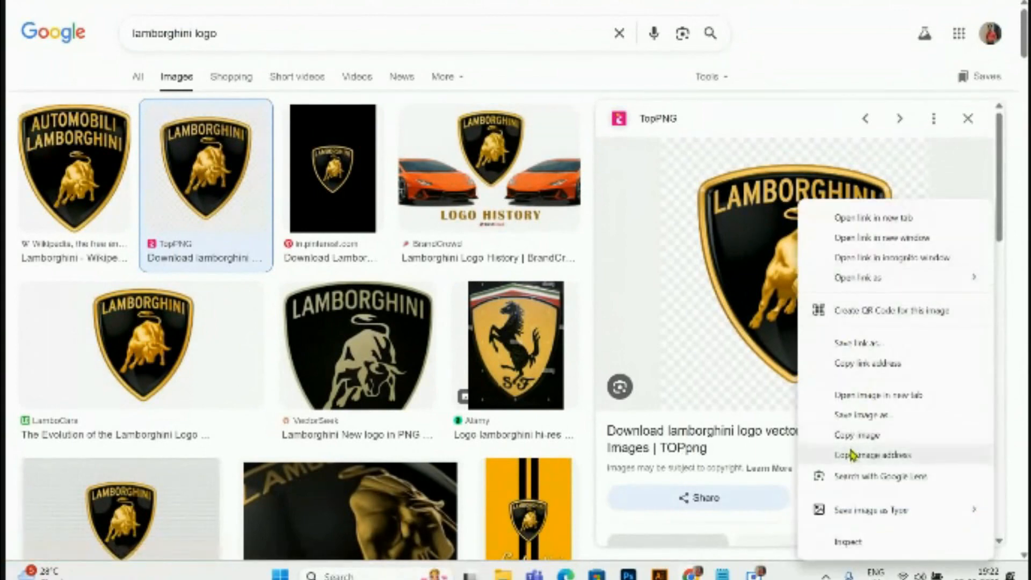
left_click(859, 434)
key("alt+Tab")
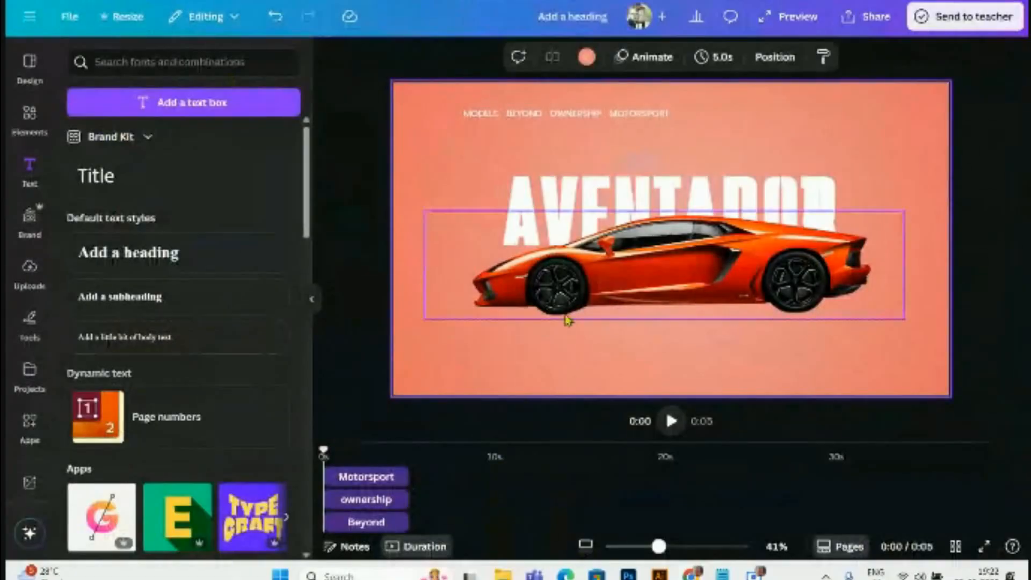
key("ctrl+v")
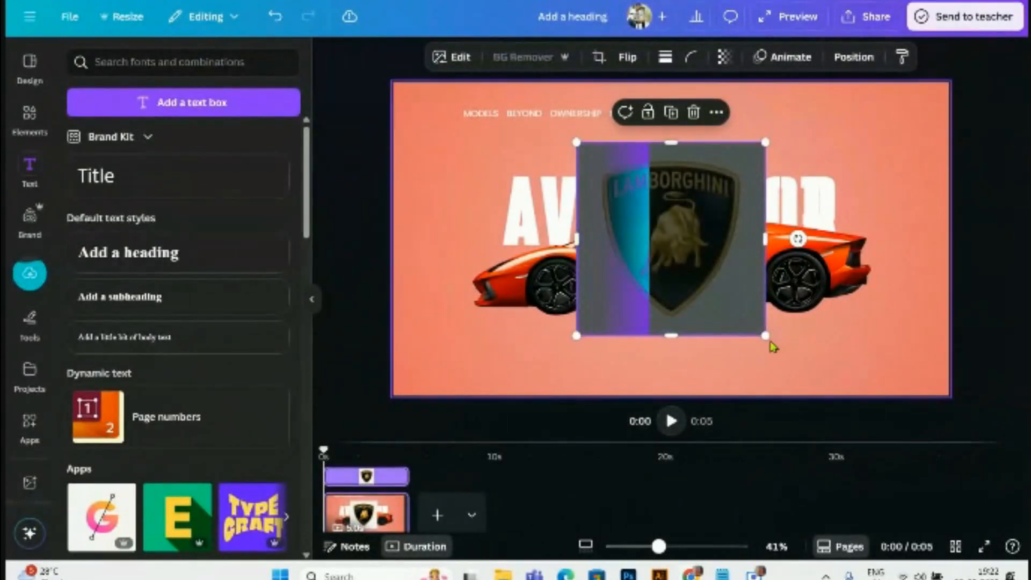
- Shrink the pasted Lamborghini logo to a small badge and place it in the page's upper-left corner, before the MODELS label
left_click_drag(765, 336, 539, 237)
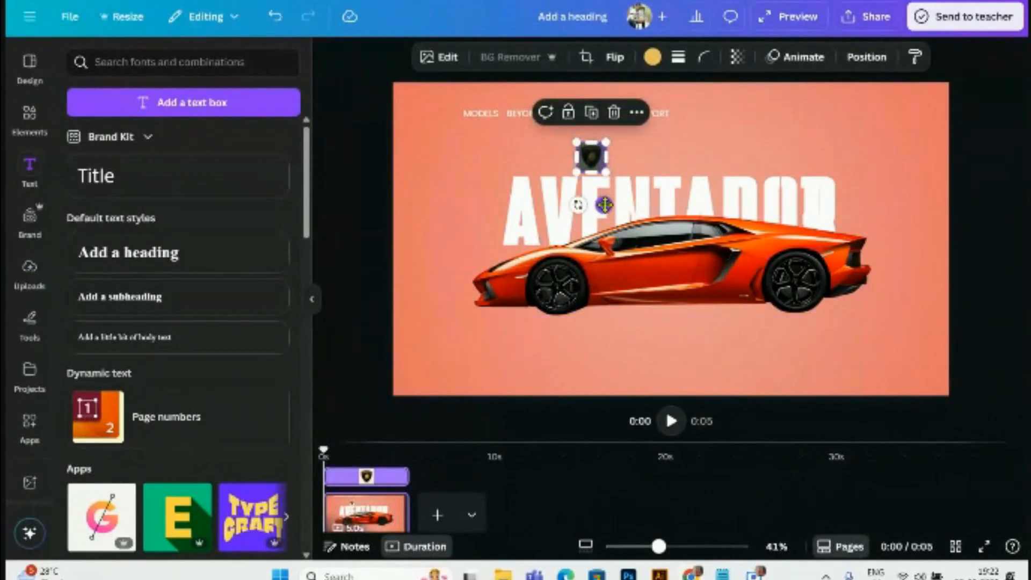
left_click_drag(603, 207, 436, 164)
left_click(348, 159)
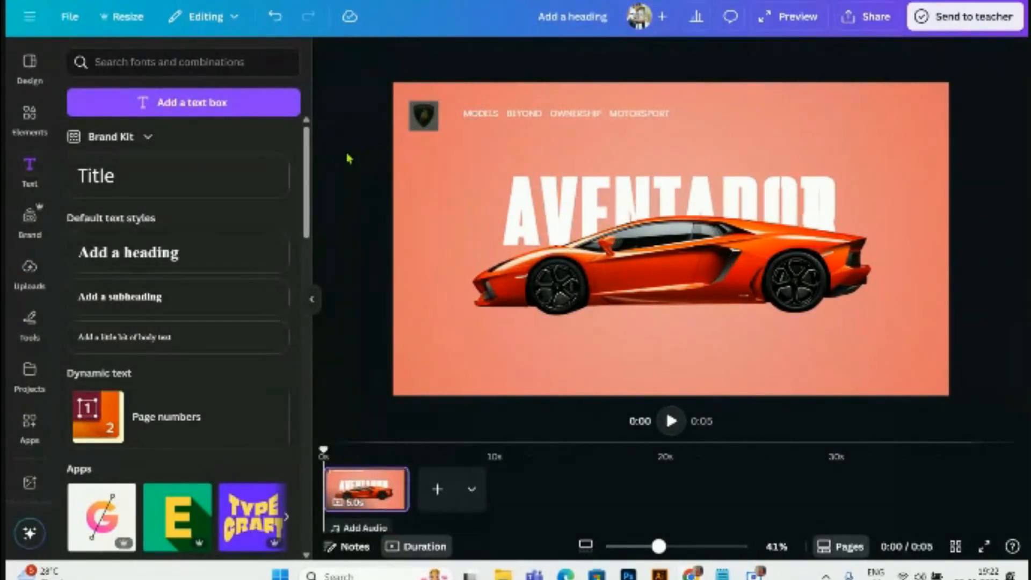
scroll(356, 156, "up", 3)
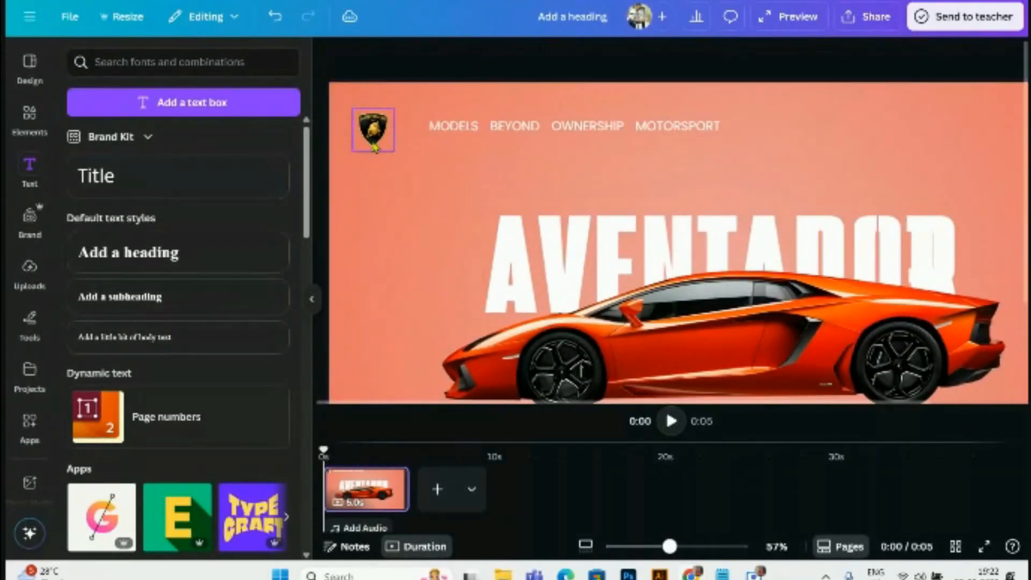
left_click(374, 135)
left_click(741, 188)
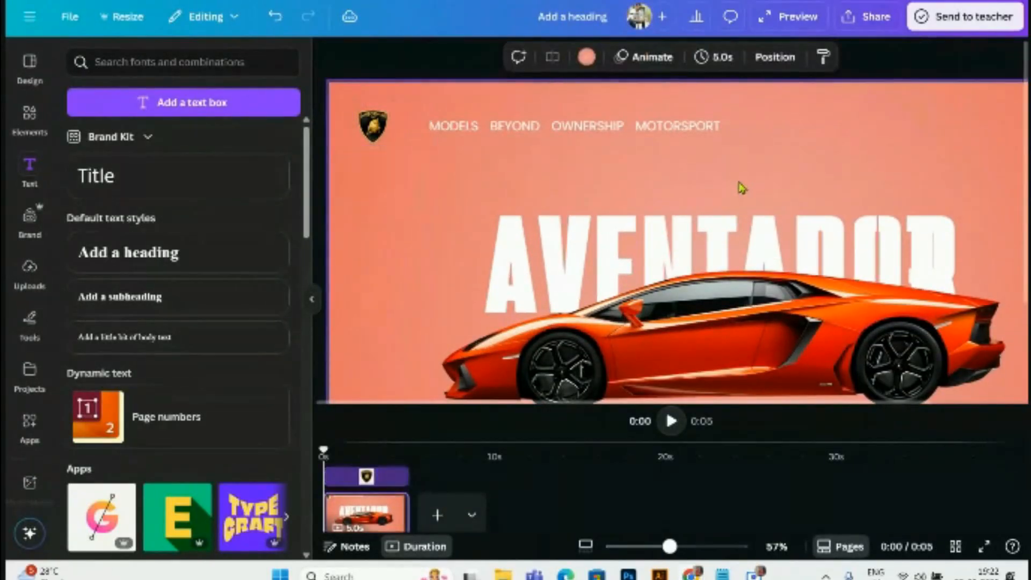
- Group the four menu labels MODELS, BEYOND, OWNERSHIP and MOTORSPORT
left_click_drag(692, 159, 427, 108)
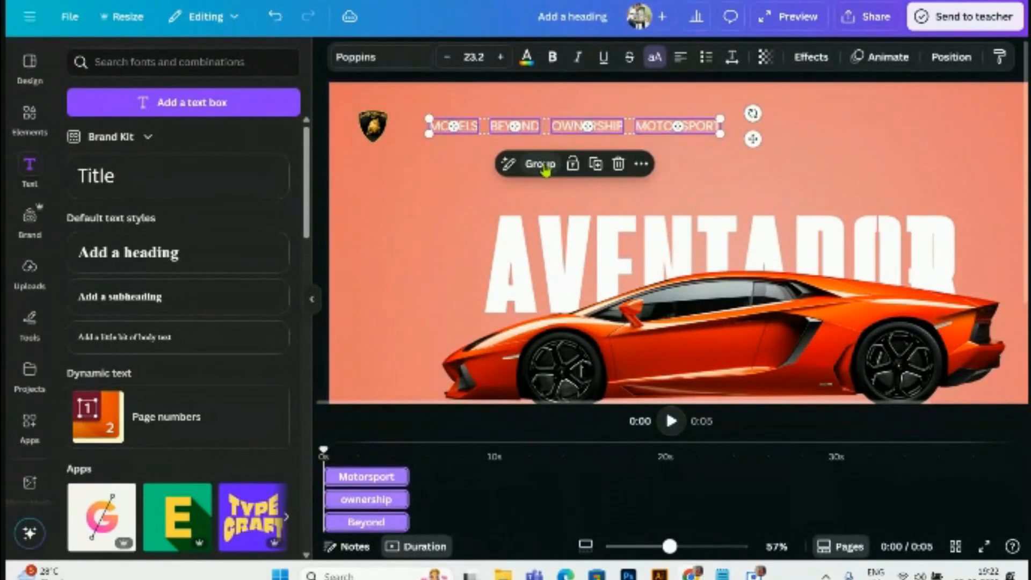
left_click(540, 163)
left_click(778, 154)
left_click_drag(776, 146, 456, 105)
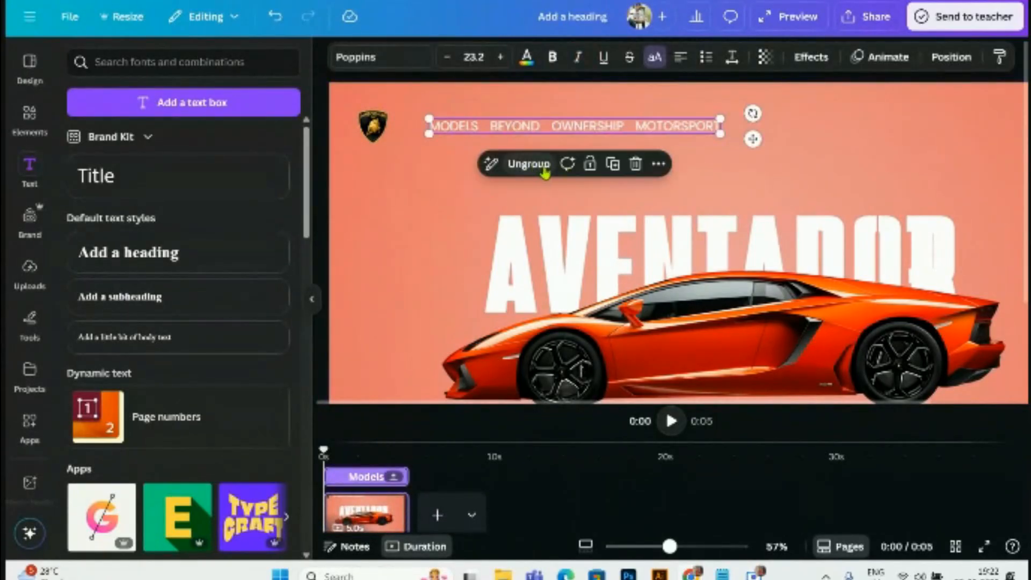
left_click(824, 150)
- Reduce the Lamborghini logo slightly and align it vertically with the row of menu labels
left_click(386, 140)
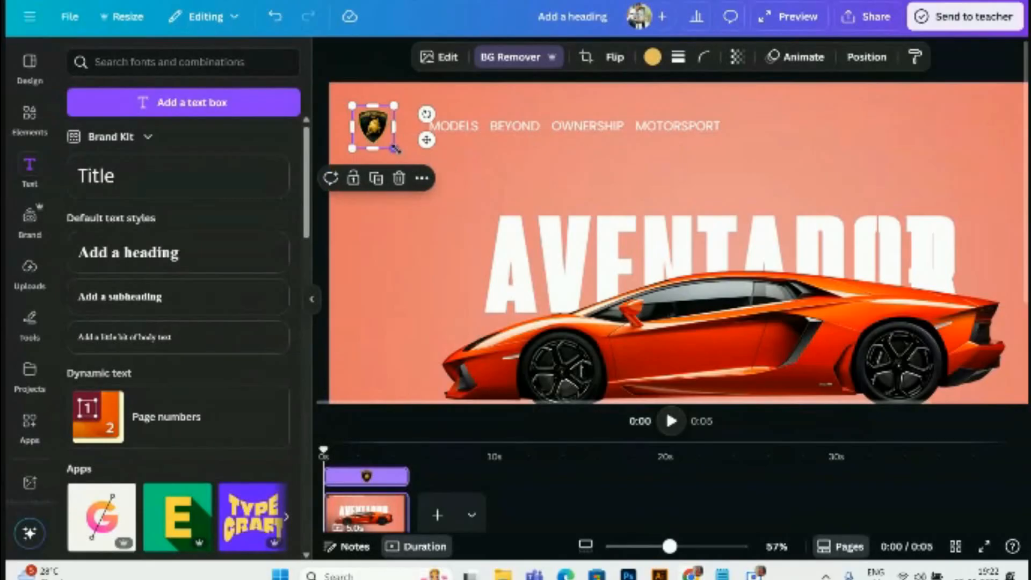
left_click_drag(394, 149, 374, 125)
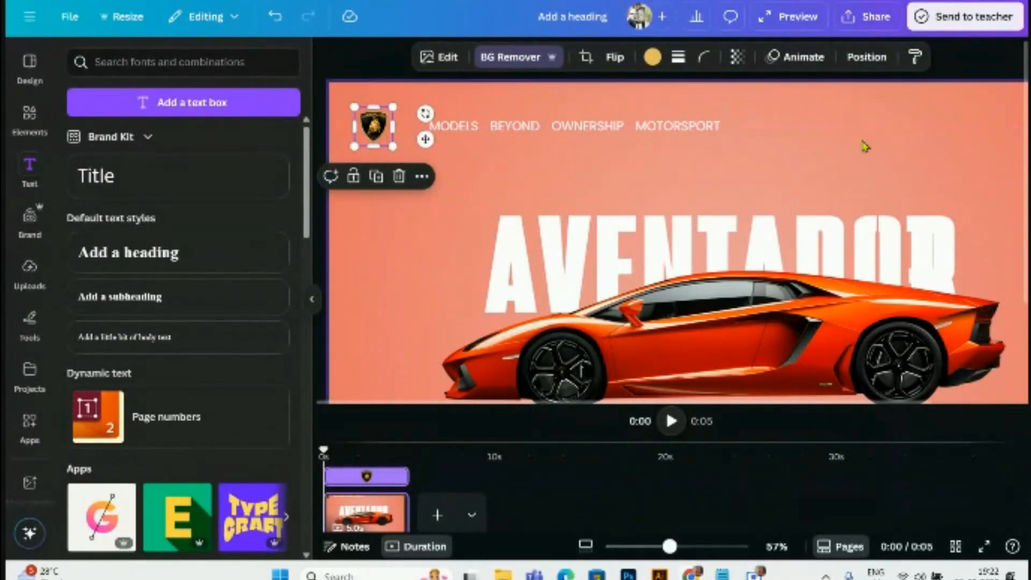
left_click(831, 156)
scroll(815, 159, "down", 4)
left_click(953, 181)
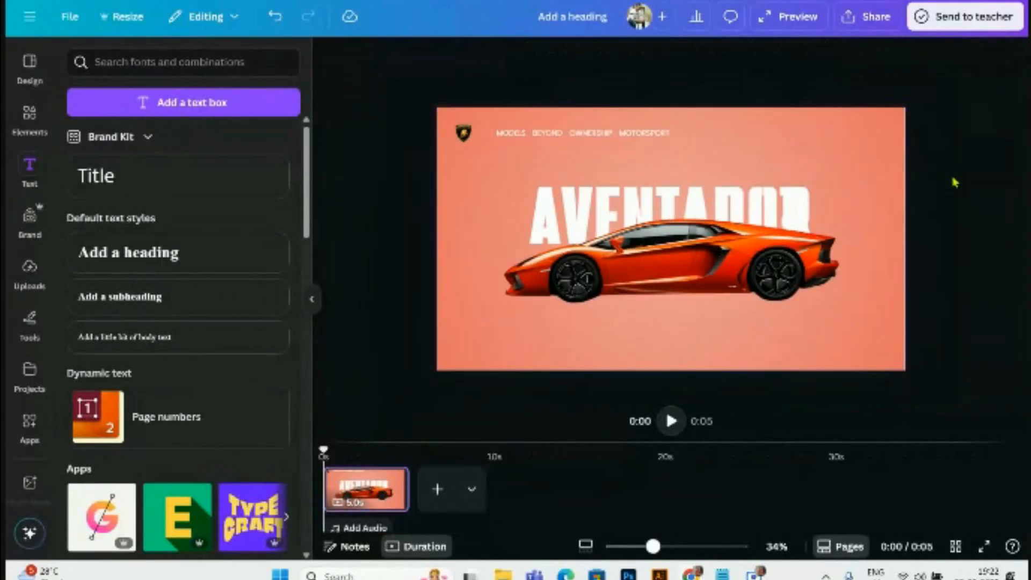
left_click_drag(413, 91, 916, 169)
left_click(947, 184)
- Search the elements library for "search icon" and show all graphics results
left_click(30, 116)
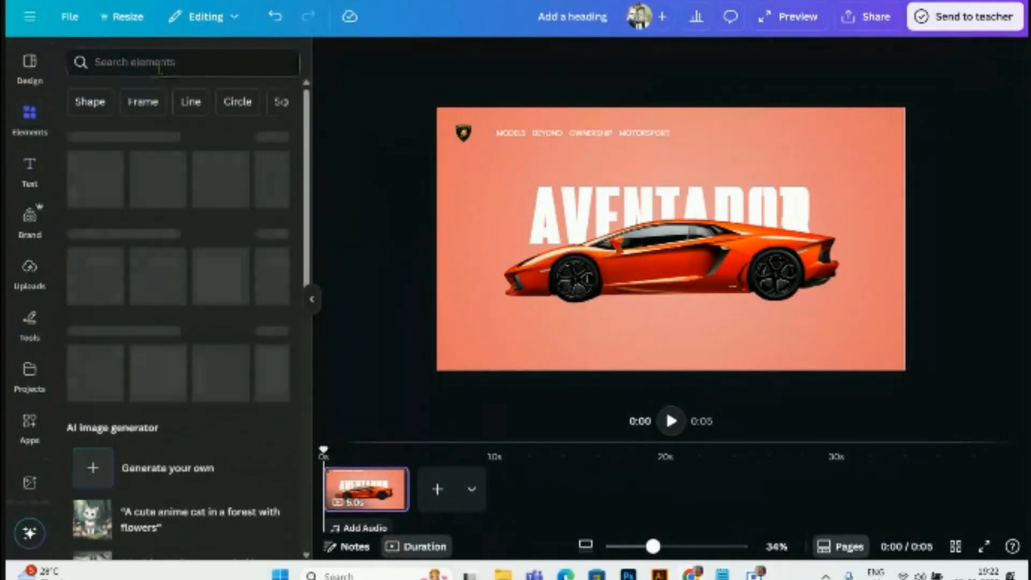
left_click(159, 67)
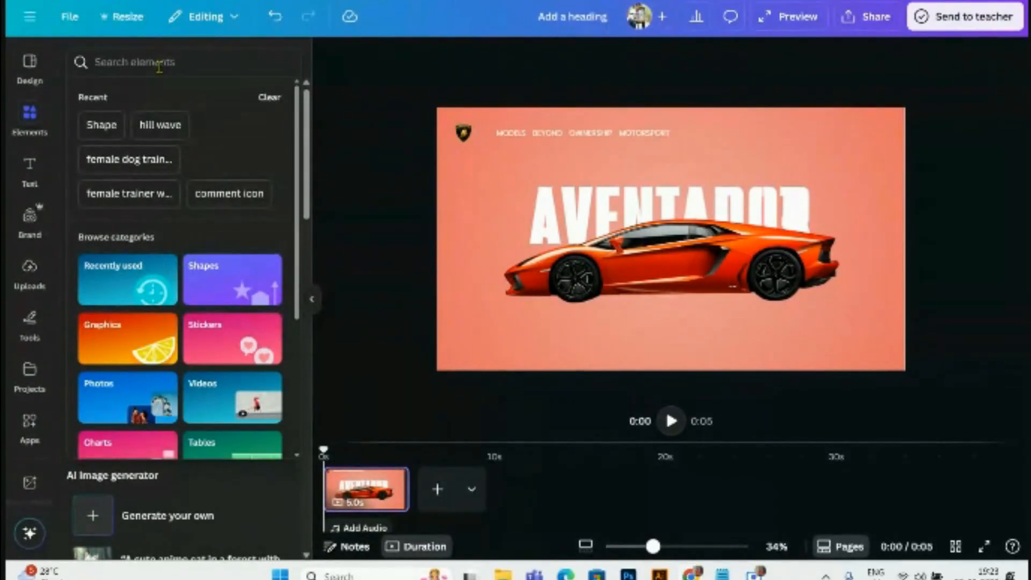
type("search")
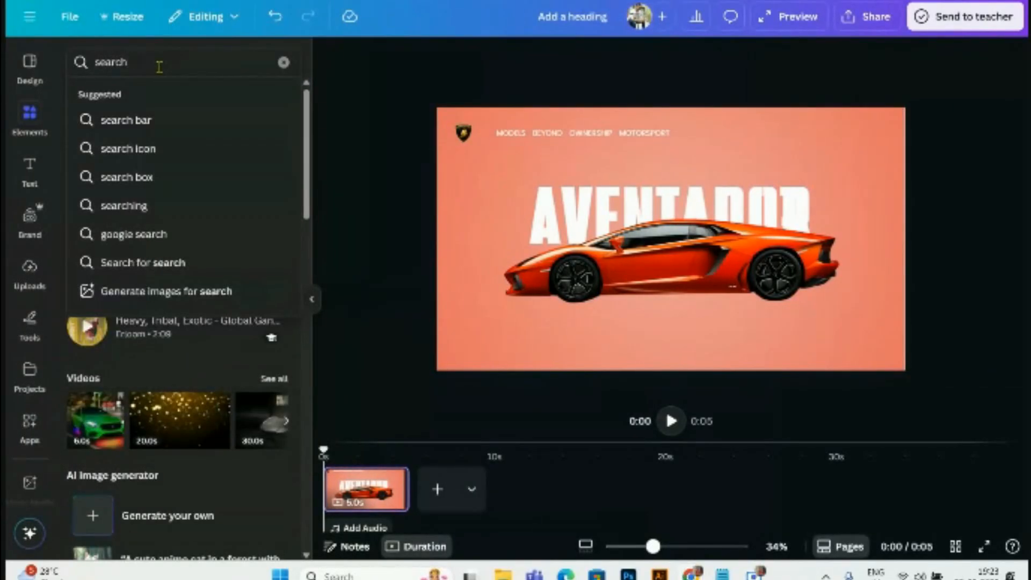
type(" icon")
key("Return")
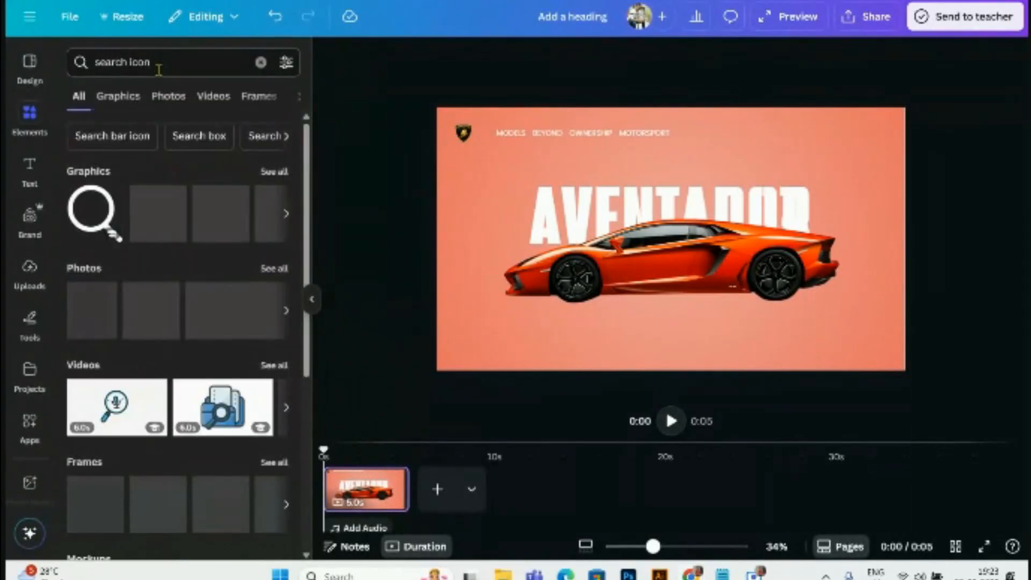
left_click(271, 174)
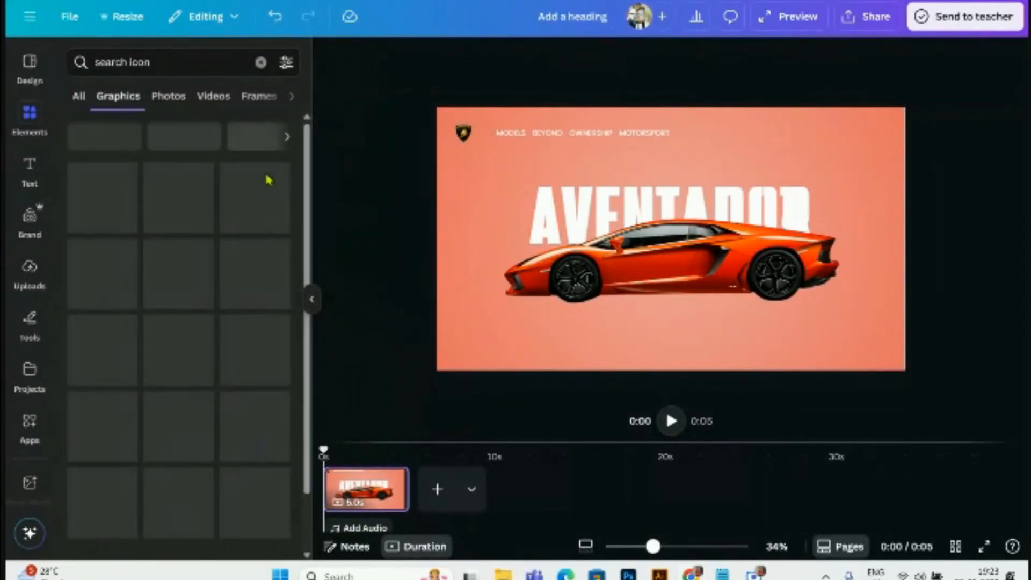
- Add the solid circular search icon to the page, shrink it and place it in the page's upper right area
left_click(164, 207)
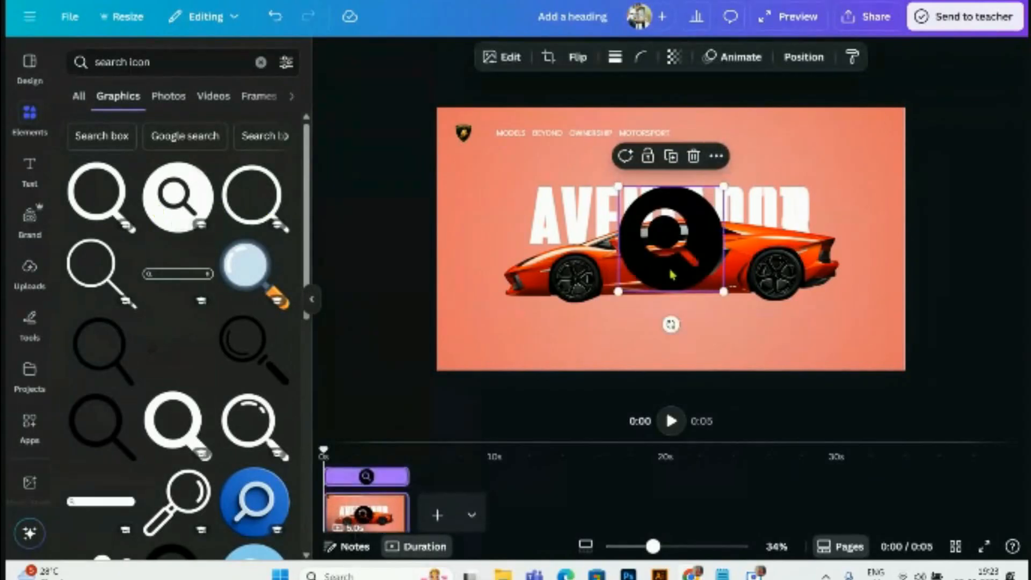
left_click_drag(671, 274, 802, 252)
left_click_drag(749, 272, 843, 168)
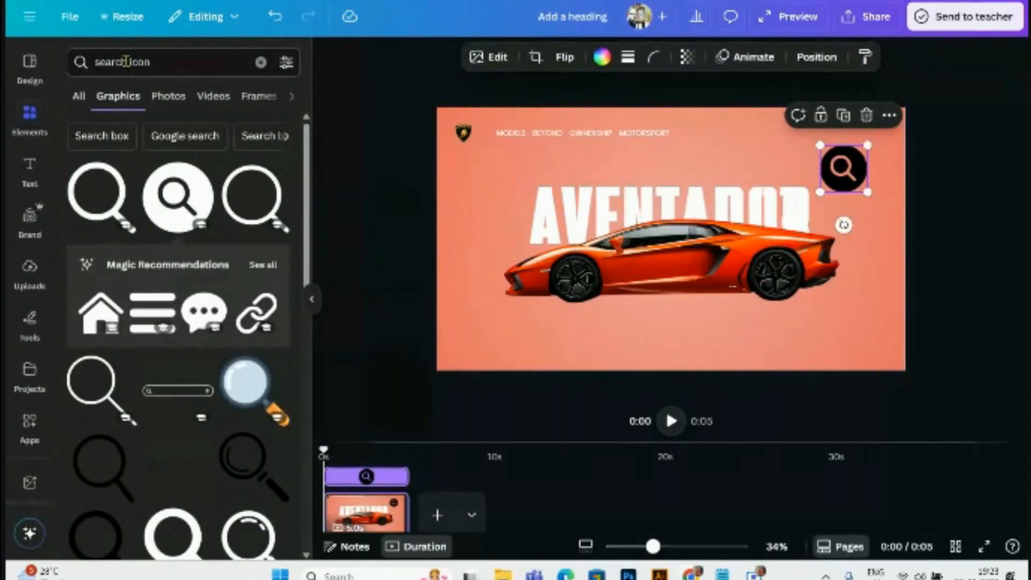
- Search graphics for "profile icon", add the solid black circular one over the car's rear, and shift the search icon left along the header
left_click_drag(125, 61, 86, 64)
type("profile")
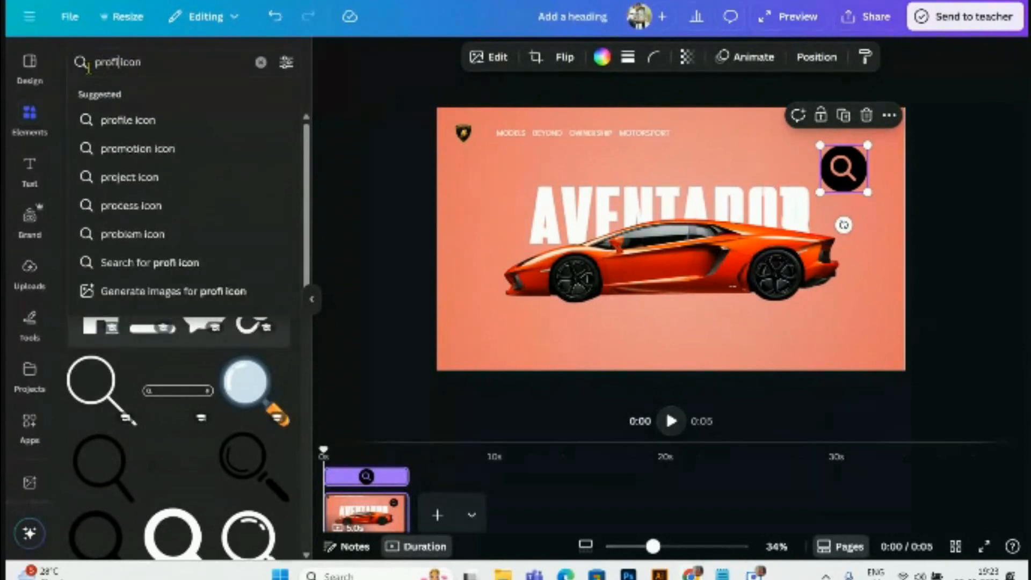
key("Return")
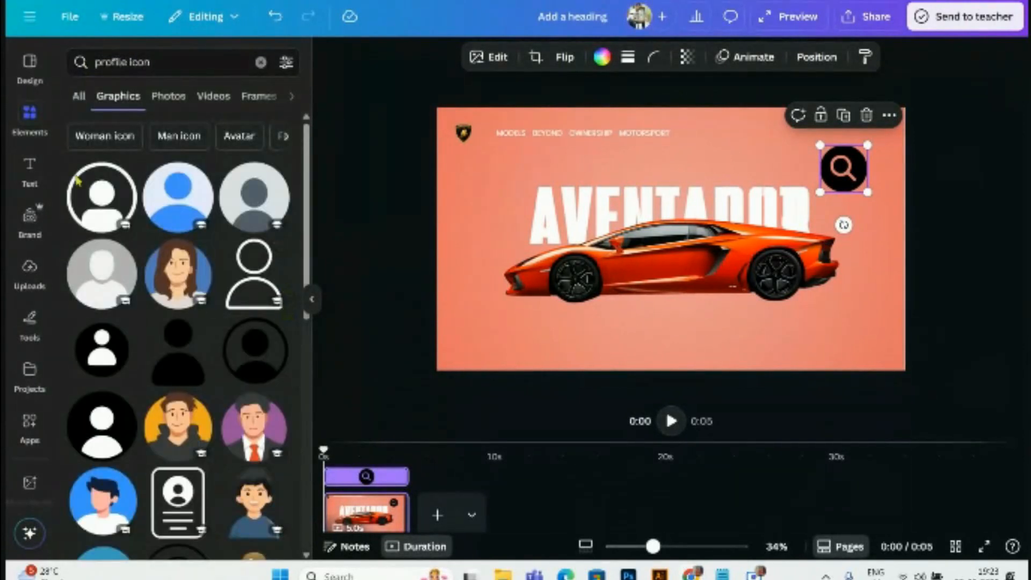
scroll(135, 376, "down", 5)
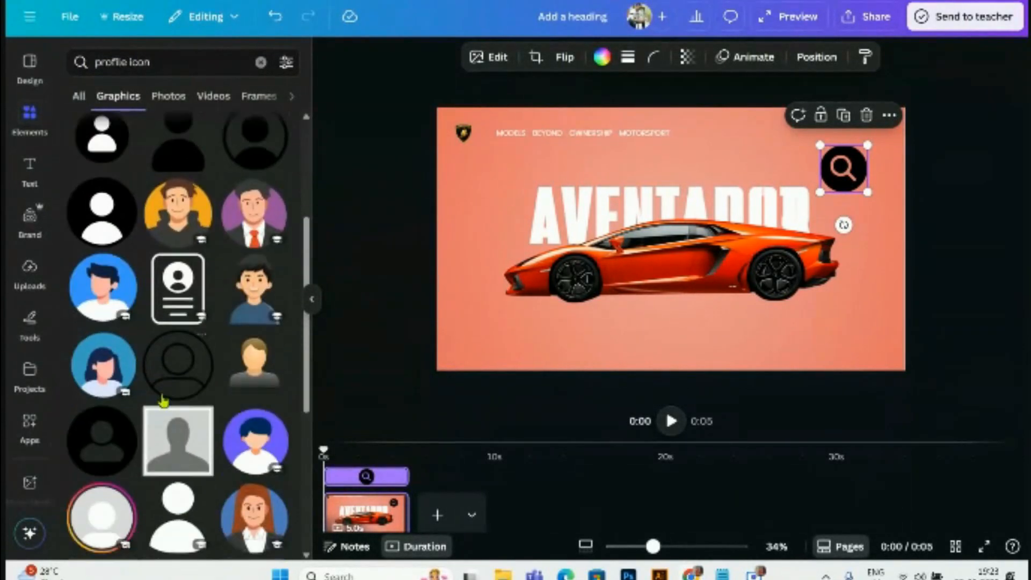
left_click(96, 367)
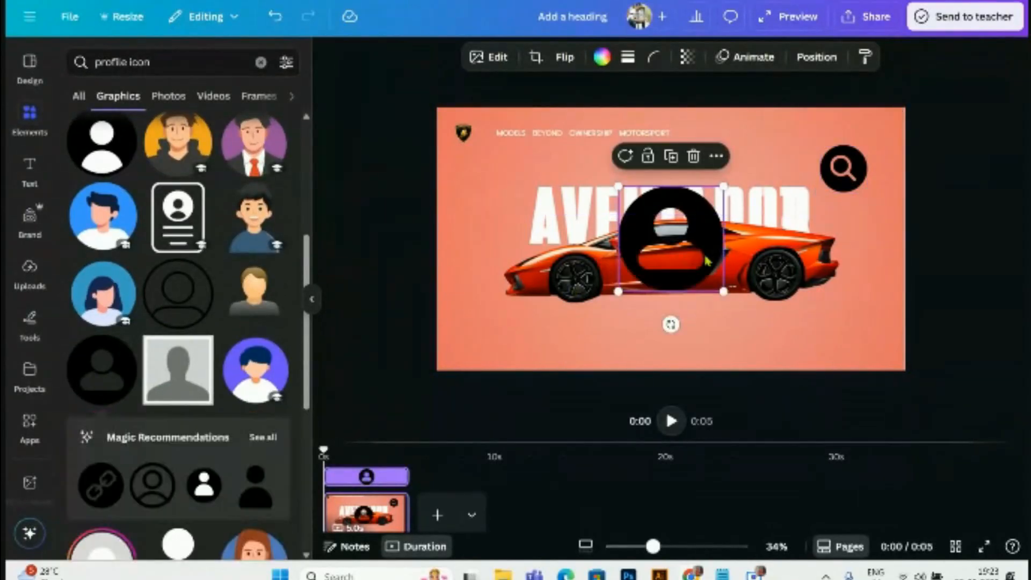
left_click_drag(725, 252, 884, 285)
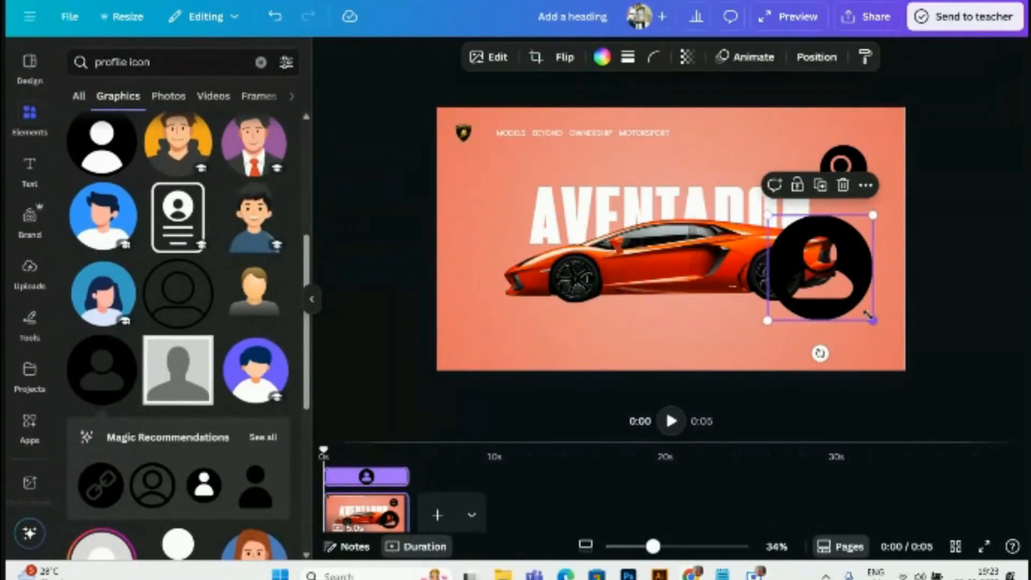
left_click_drag(843, 161, 767, 146)
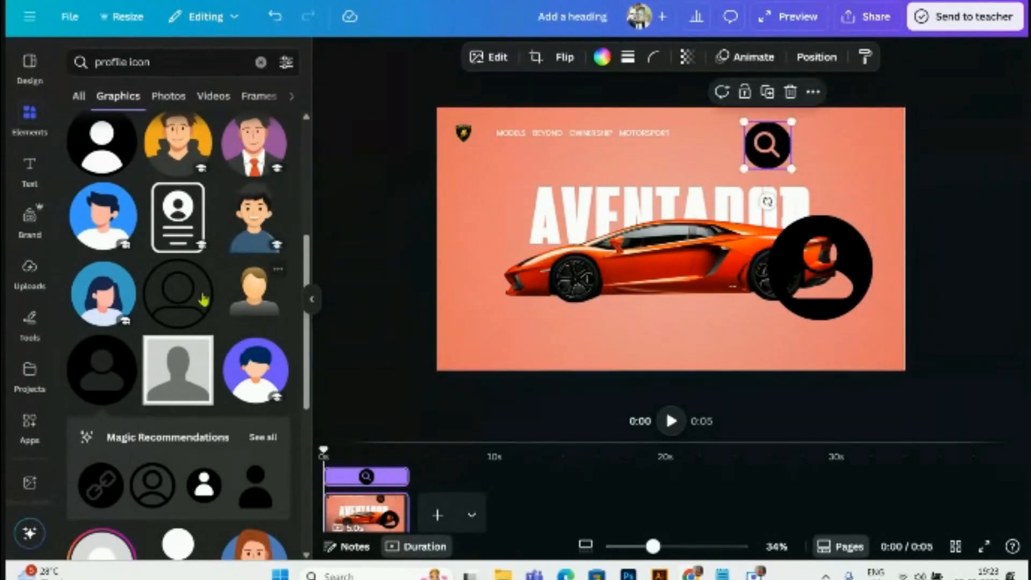
left_click(177, 294)
left_click_drag(688, 252, 870, 174)
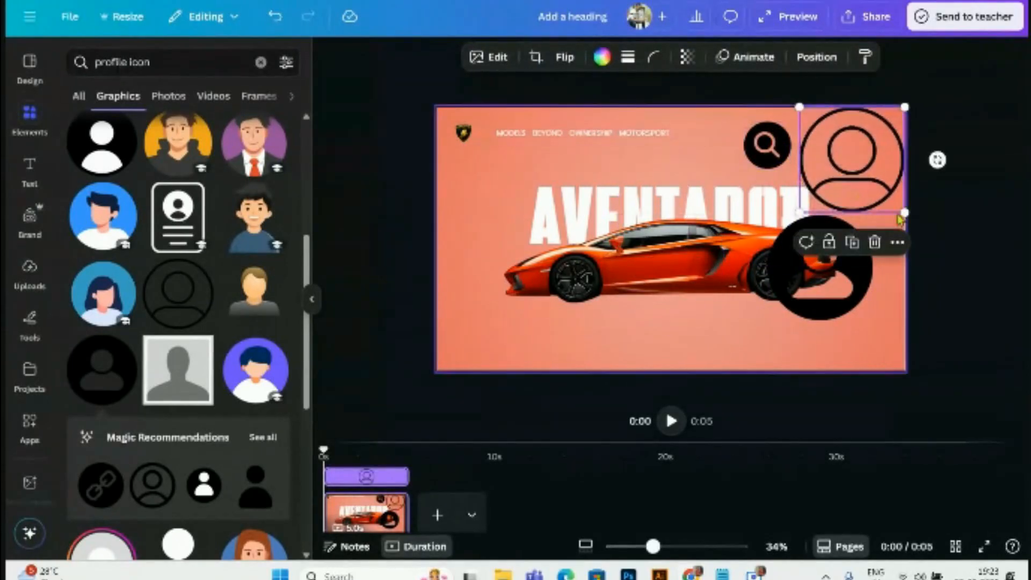
left_click_drag(905, 213, 859, 164)
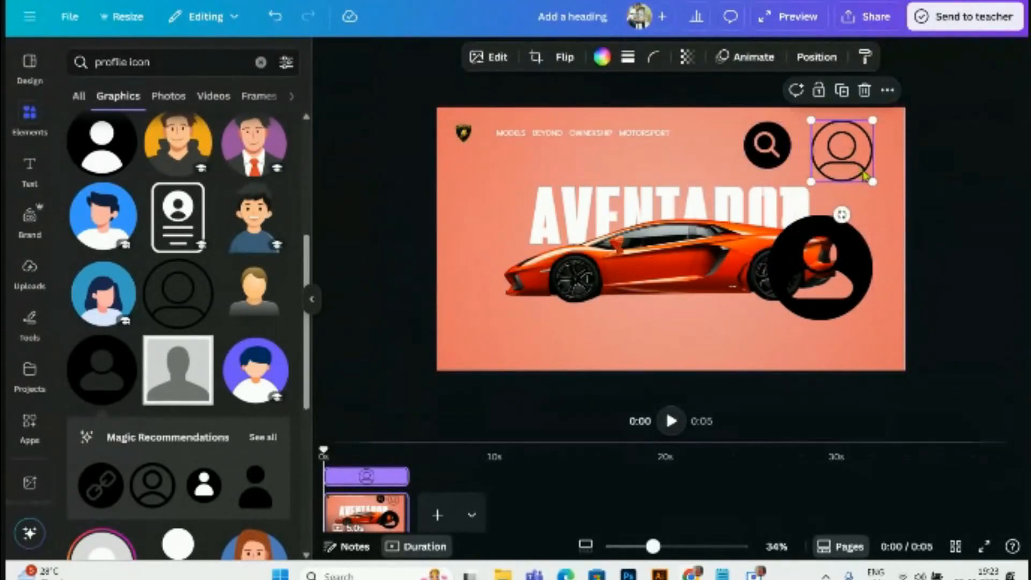
left_click(865, 91)
- Place the solid profile icon just right of the search icon and shrink it to match the search icon's size
left_click_drag(820, 263, 851, 173)
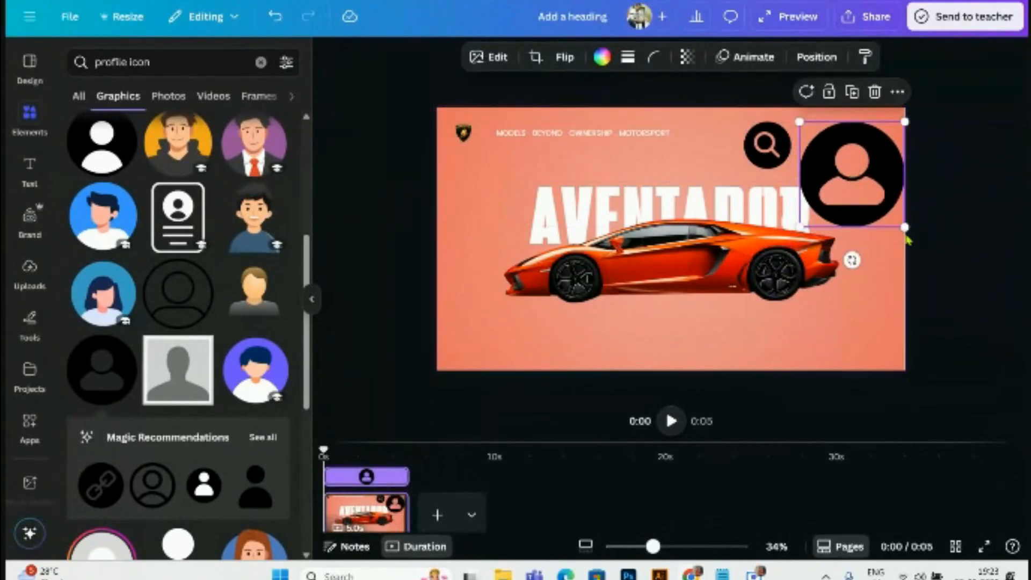
left_click_drag(900, 224, 837, 176)
left_click(893, 200)
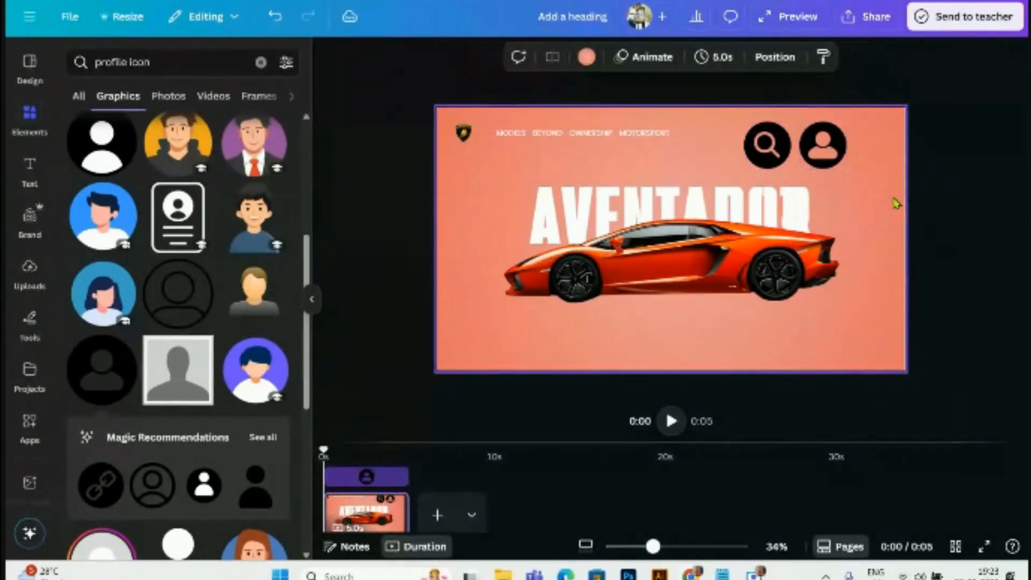
- Move the profile icon to the left side of the search icon, level with it, with a small gap between them
scroll(894, 193, "up", 3)
scroll(895, 183, "up", 2)
left_click(892, 172)
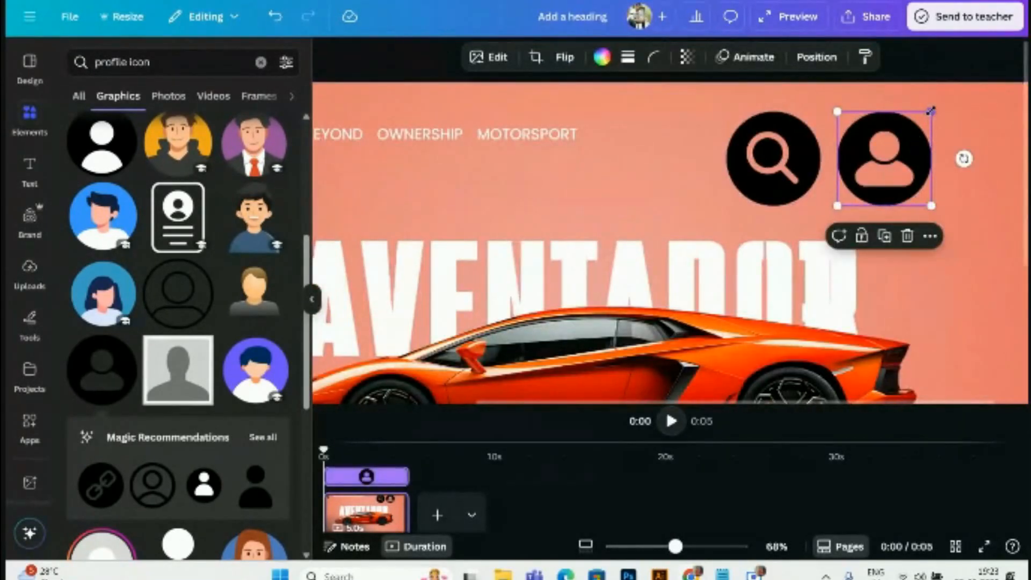
left_click(931, 111)
left_click_drag(880, 163, 663, 160)
left_click(767, 155)
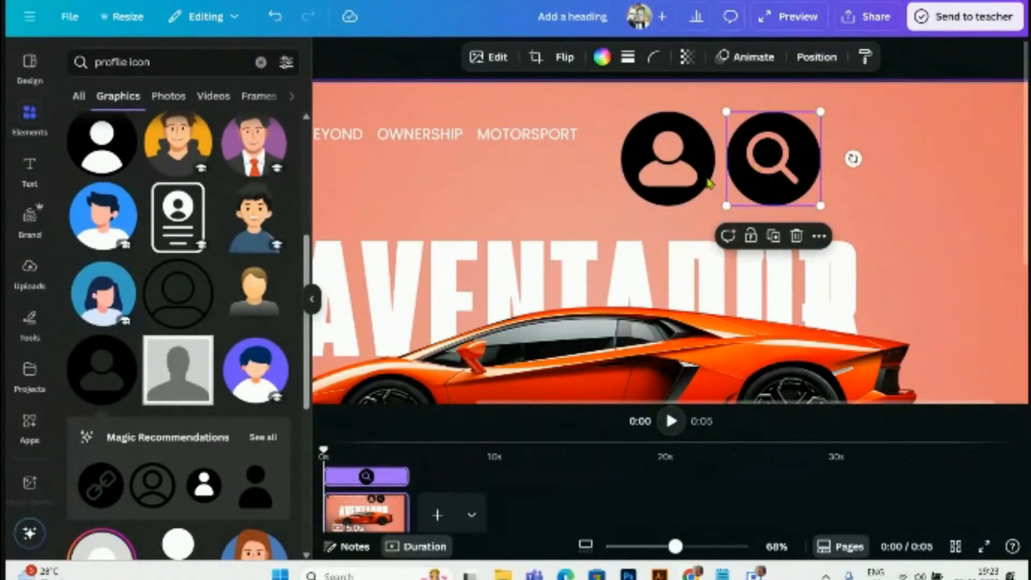
left_click(665, 178)
left_click_drag(621, 205, 617, 209)
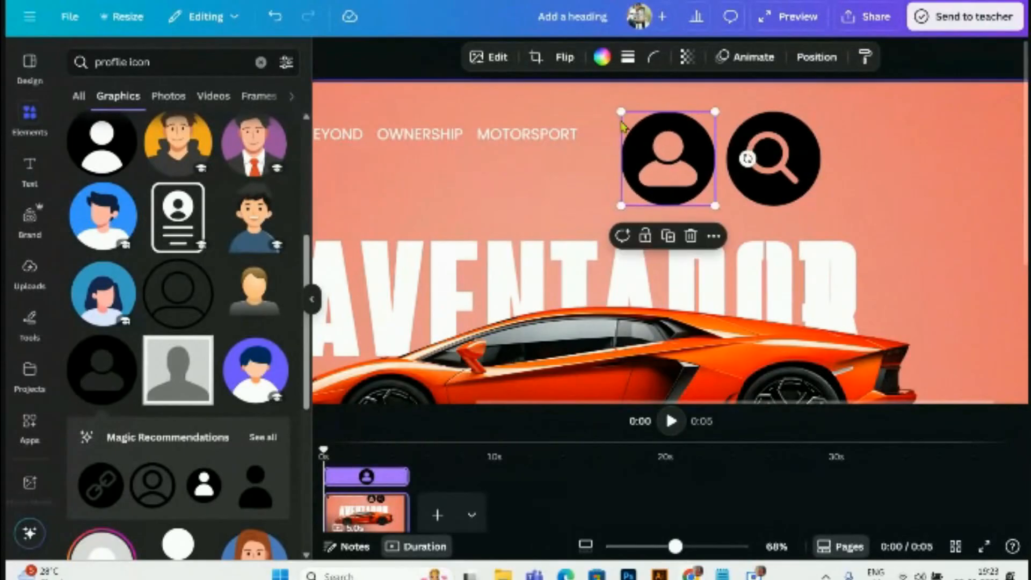
left_click_drag(618, 111, 616, 108)
- Recolor the search icon and the profile icon white
left_click(756, 146)
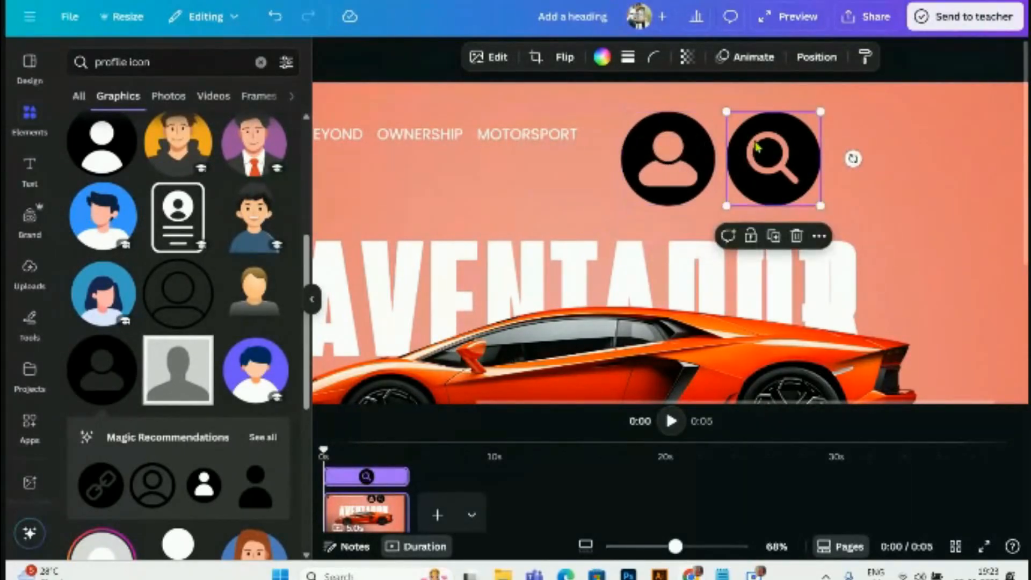
left_click(602, 60)
left_click(146, 161)
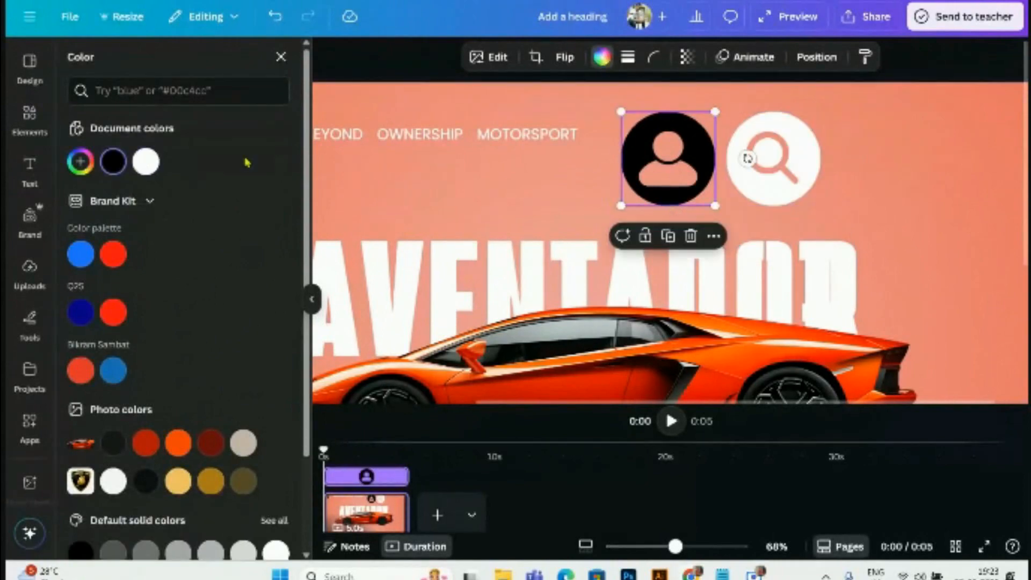
left_click(154, 162)
- Select the profile and search icons together and scale them down proportionally to a small pair beside the header menu
left_click_drag(884, 134, 776, 161)
scroll(693, 190, "left", 4)
scroll(693, 193, "down", 5)
scroll(775, 161, "up", 2)
scroll(810, 177, "down", 1)
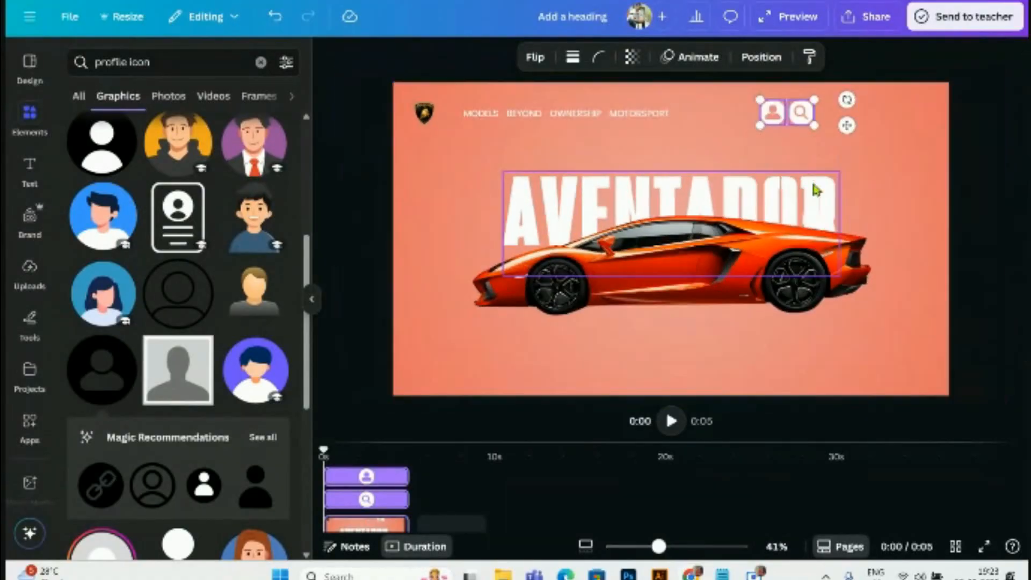
scroll(814, 189, "up", 3)
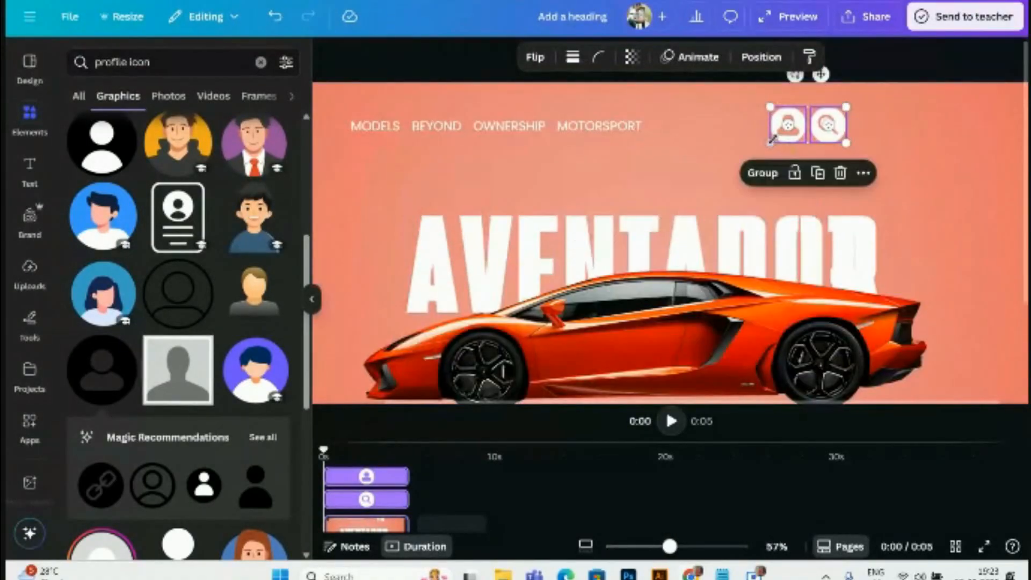
left_click_drag(771, 138, 886, 107)
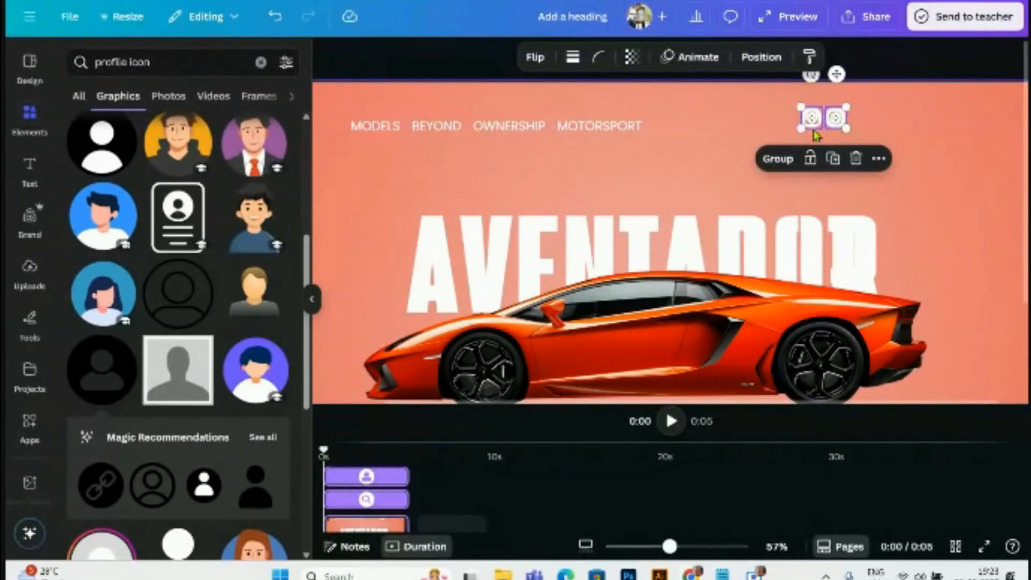
left_click_drag(798, 128, 886, 108)
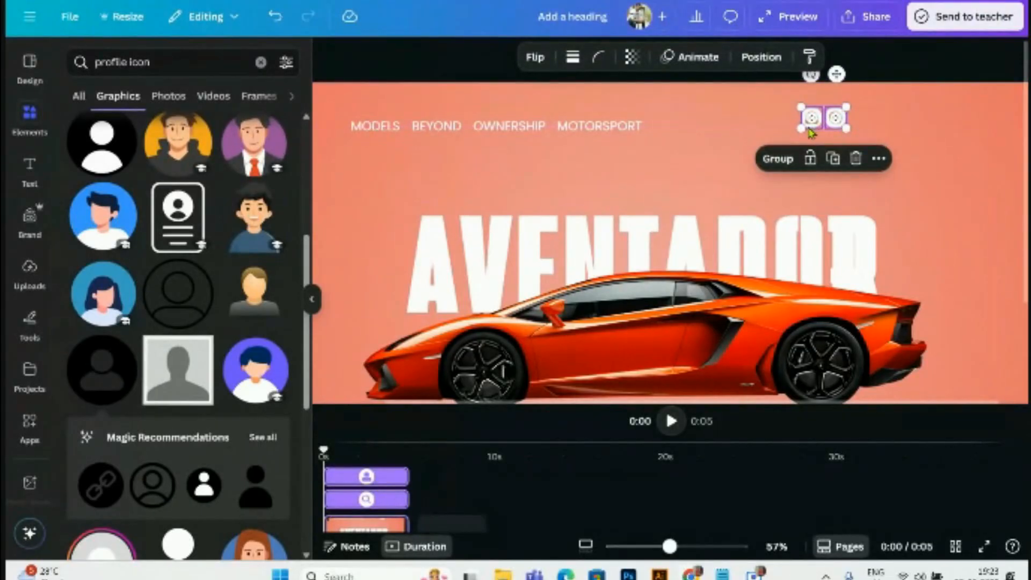
scroll(861, 141, "up", 5, "ctrl")
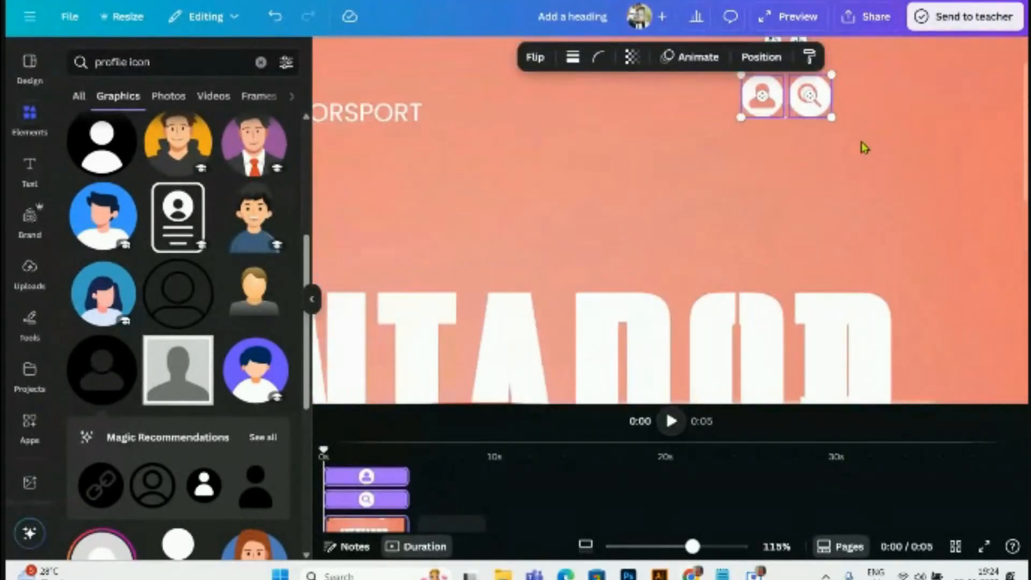
left_click_drag(718, 192, 764, 195)
scroll(839, 249, "down", 4, "ctrl")
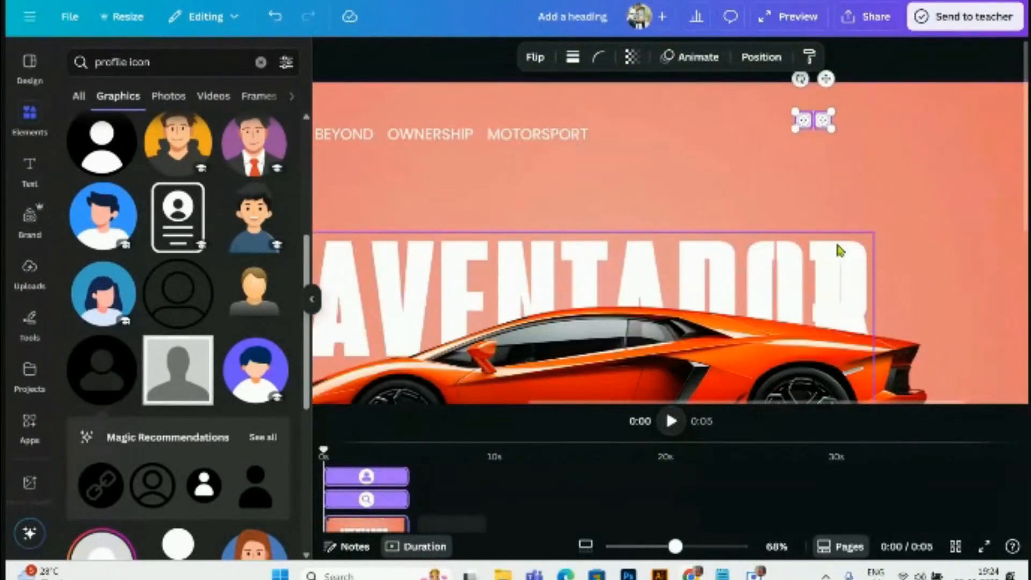
- Check the spacing between the two small header icons and nudge the profile icon slightly away from the search icon
left_click(866, 157)
left_click(691, 183)
scroll(858, 151, "up", 6, "ctrl")
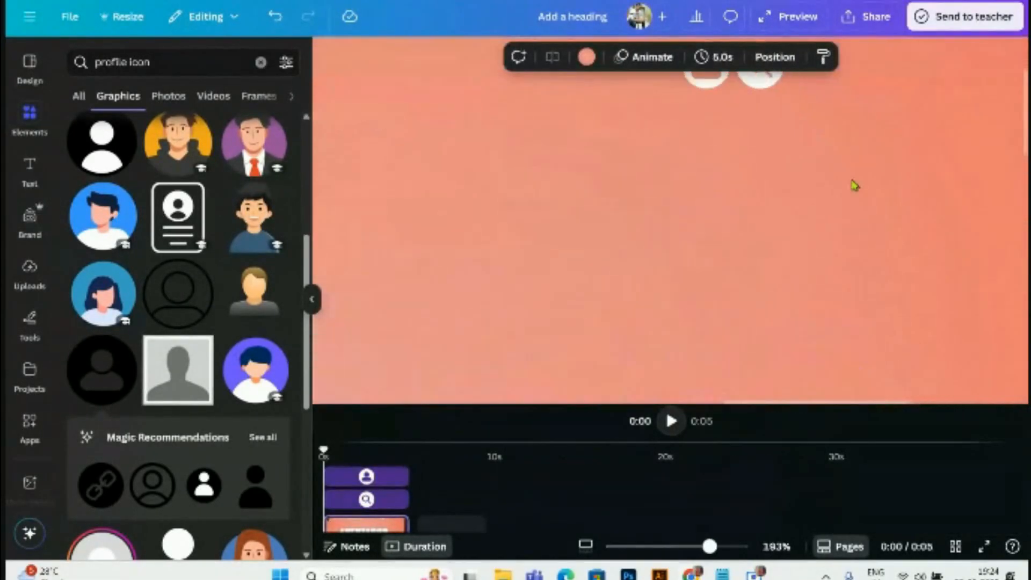
scroll(853, 184, "up", 2)
left_click(760, 204)
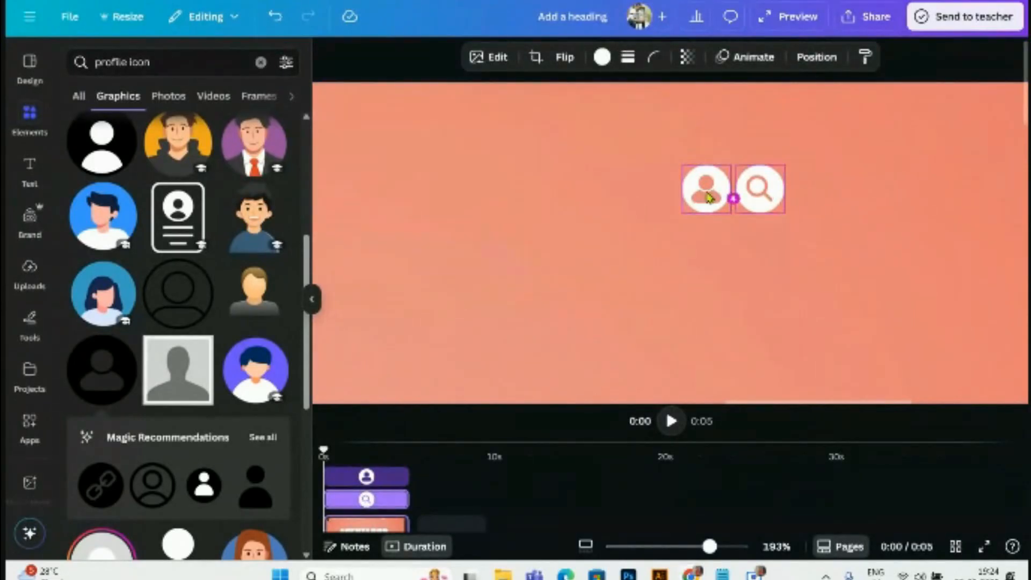
left_click(830, 256)
scroll(827, 250, "down", 5, "ctrl")
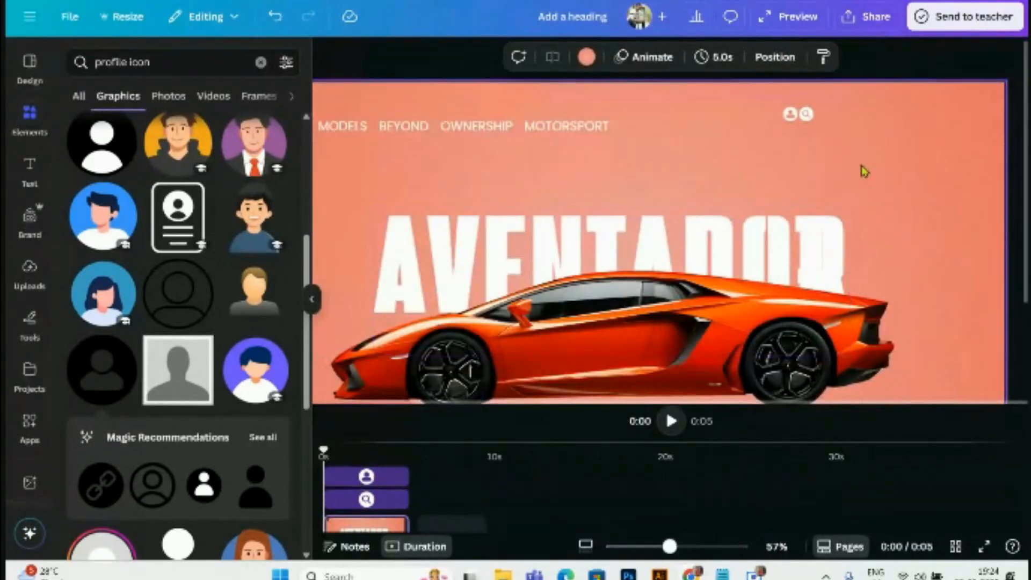
scroll(863, 156, "down", 1)
scroll(865, 156, "up", 1)
scroll(866, 156, "down", 2, "ctrl")
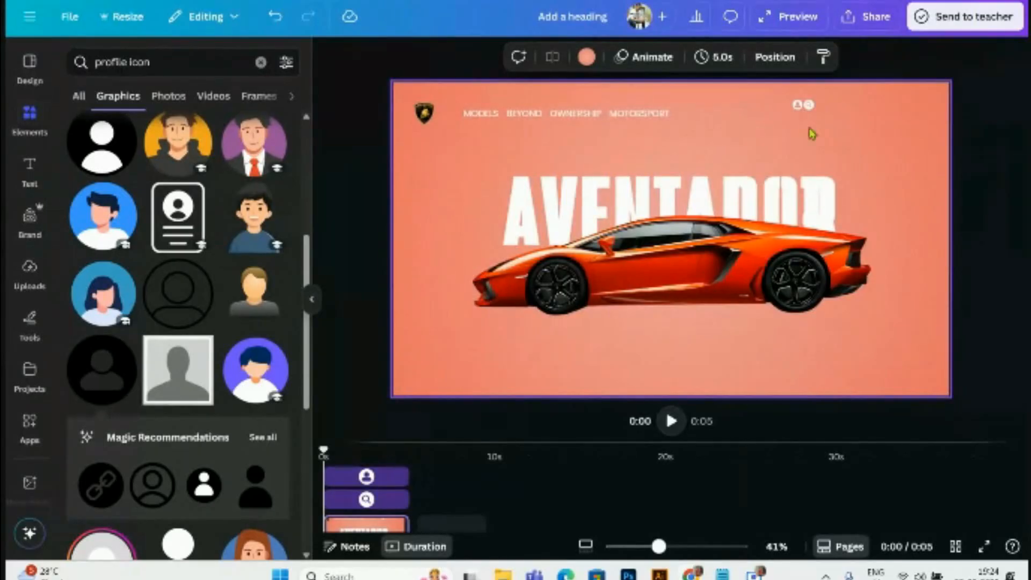
left_click(797, 106)
left_click(902, 174)
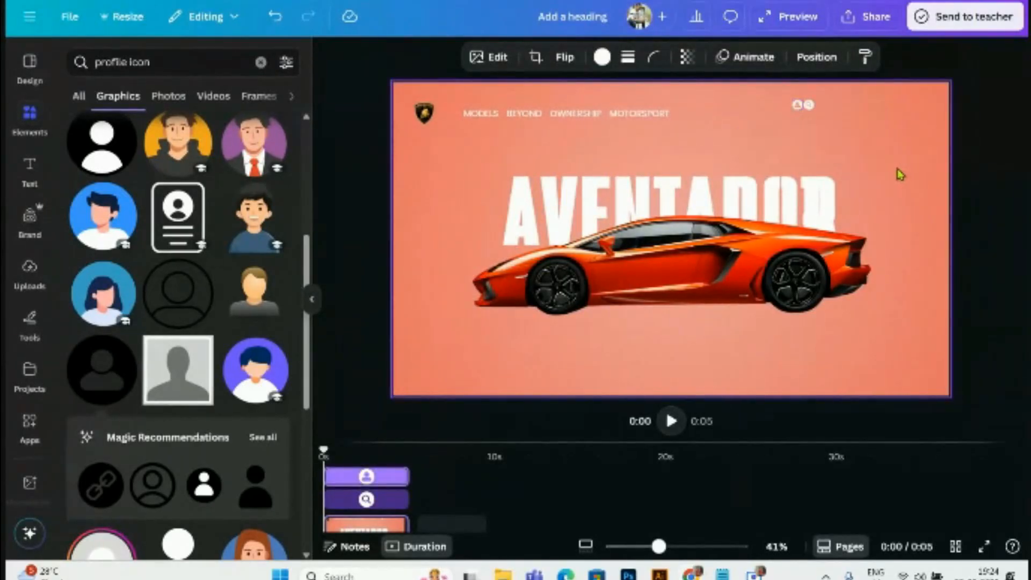
left_click(847, 114)
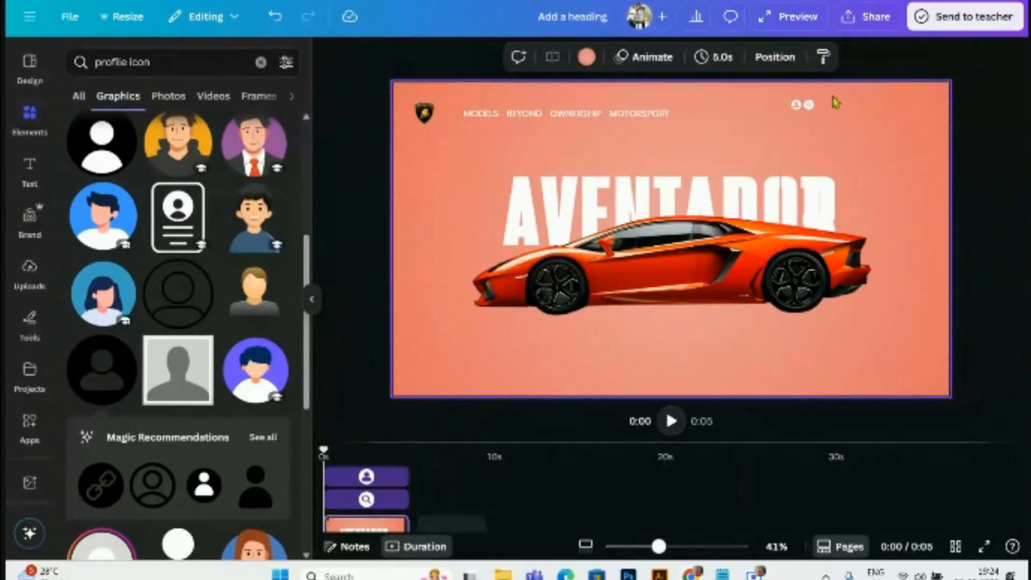
- Group the profile and search icons and move the group further right, level with the header menu text
left_click_drag(832, 96, 782, 119)
left_click(757, 140)
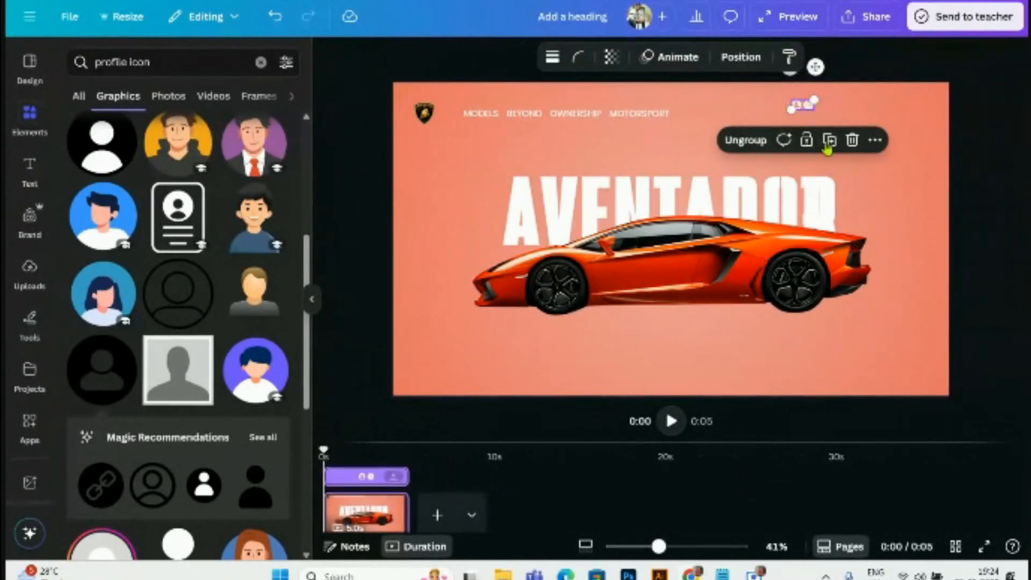
left_click_drag(816, 67, 858, 75)
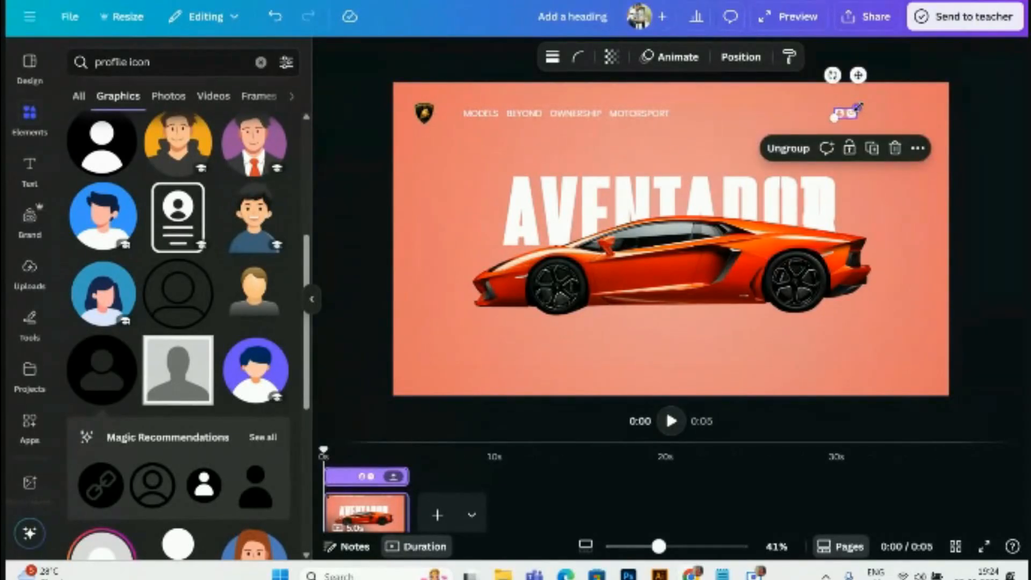
- Enlarge the grouped header icons slightly and deselect them
left_click_drag(859, 107, 861, 106)
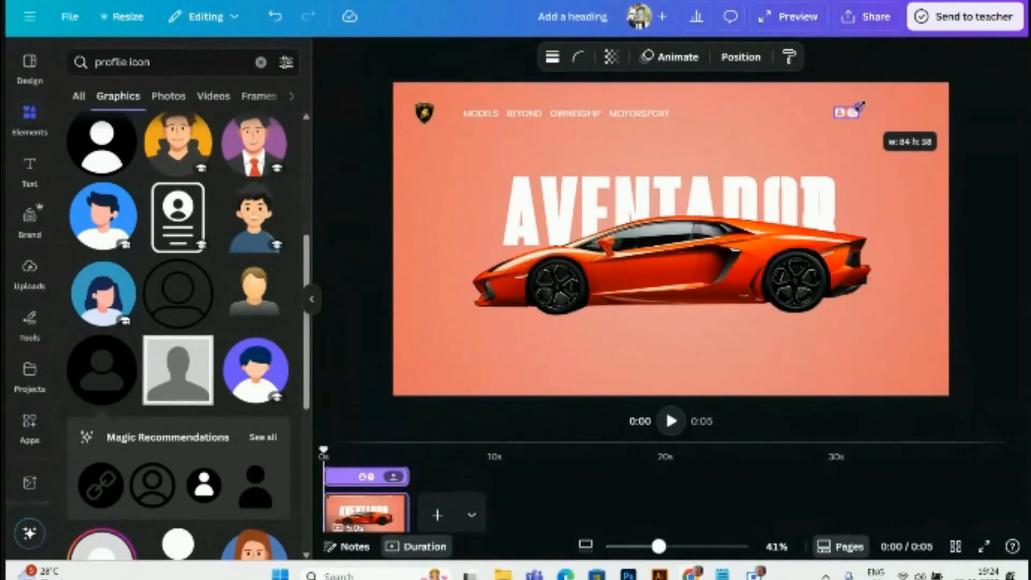
left_click_drag(860, 106, 859, 107)
left_click(996, 144)
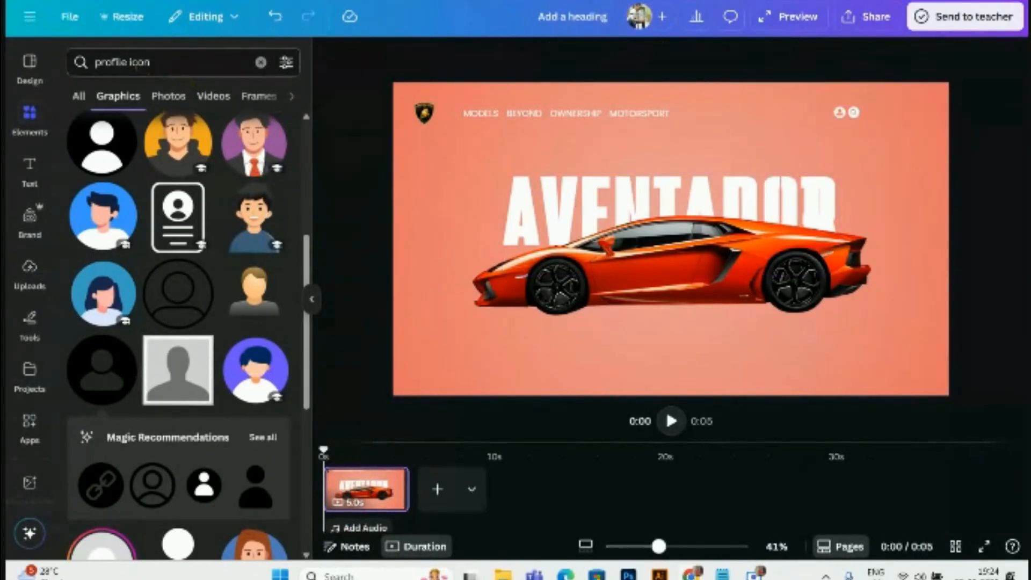
- Search the graphics library for "menu icon"
left_click_drag(171, 64, 90, 68)
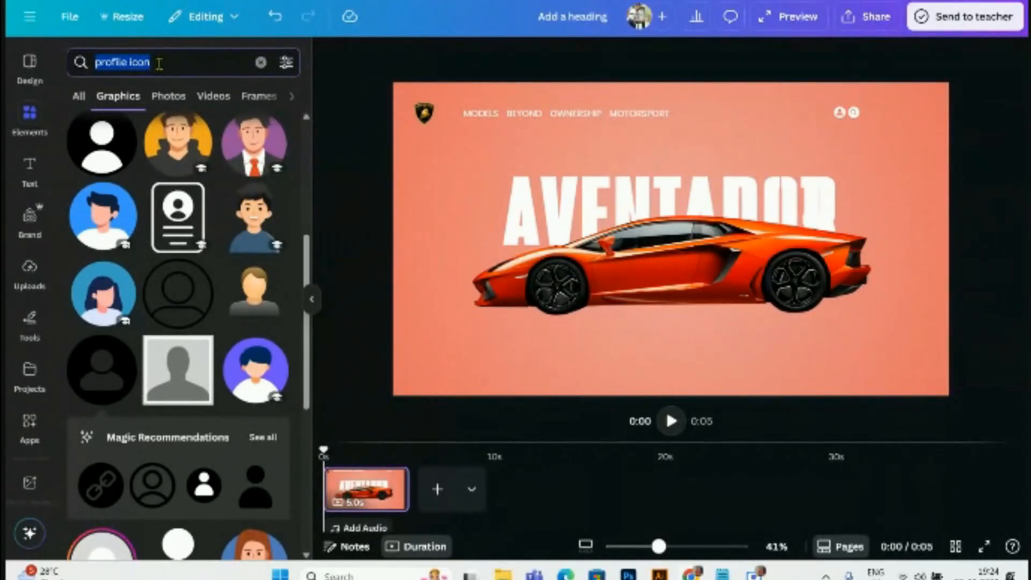
left_click(128, 63)
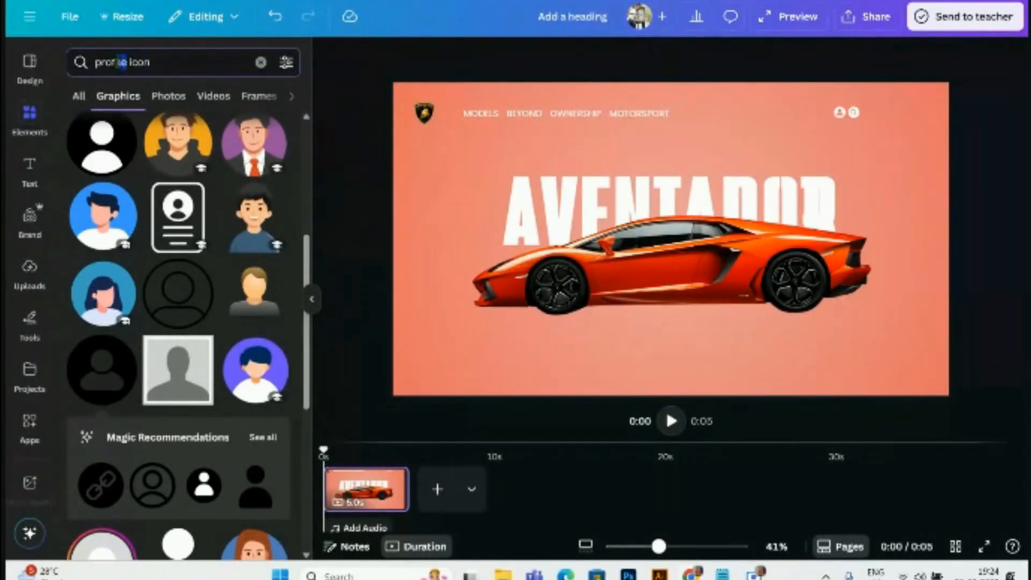
type("menu")
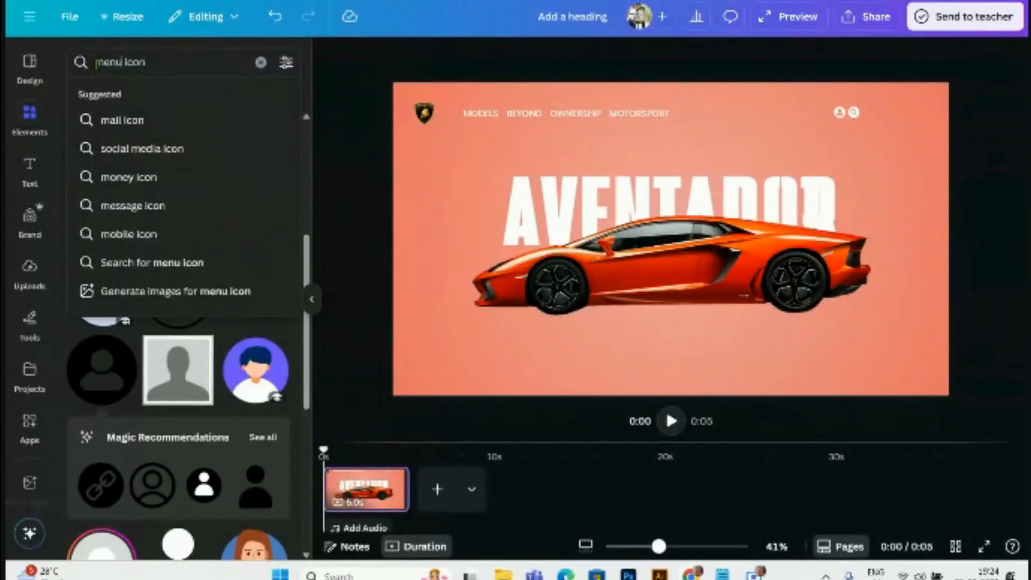
key("Return")
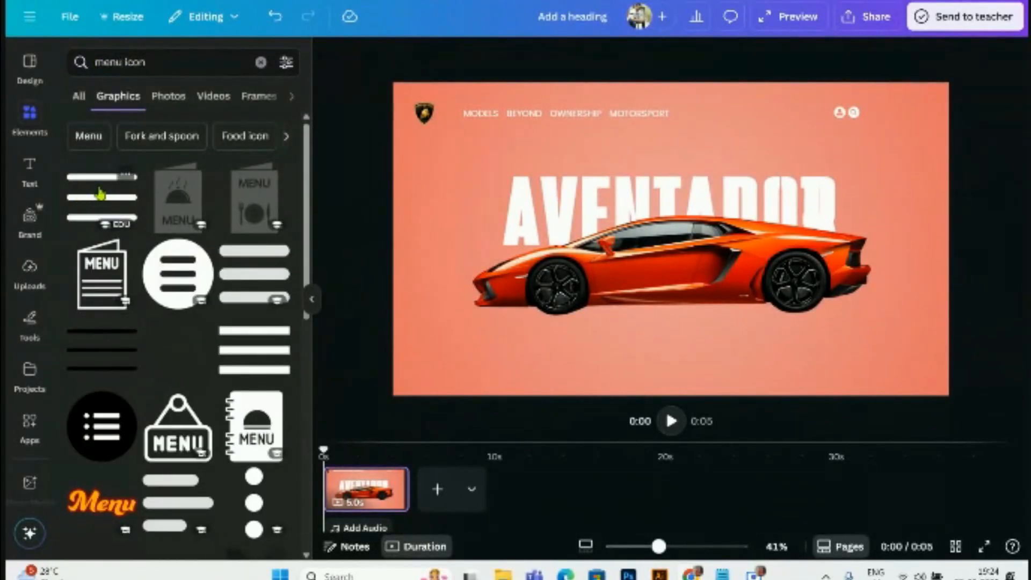
- Insert the three-line menu icon, place it small at the far right of the header and colour it white
left_click(101, 194)
left_click_drag(568, 303, 918, 154)
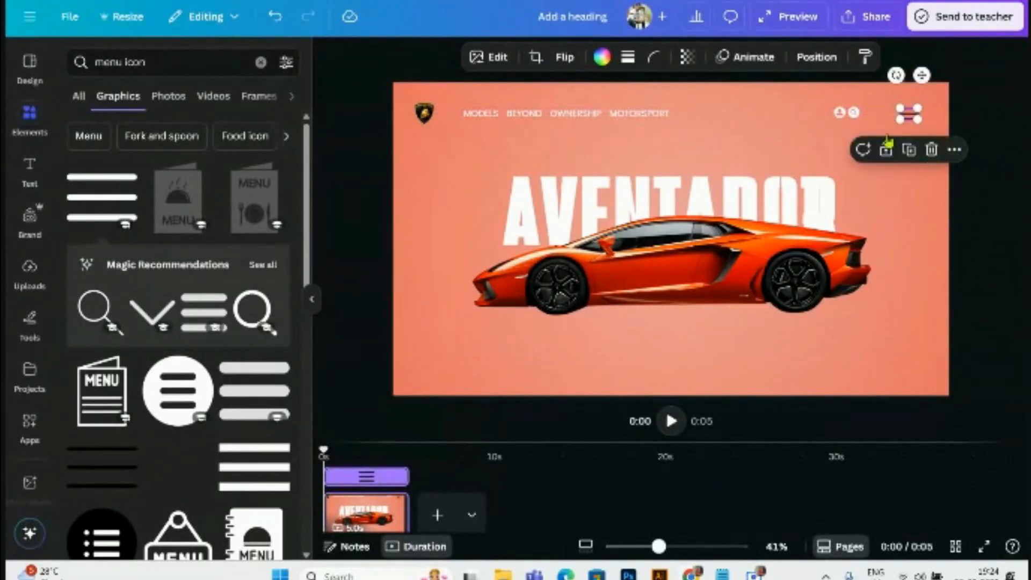
left_click(600, 58)
left_click(146, 161)
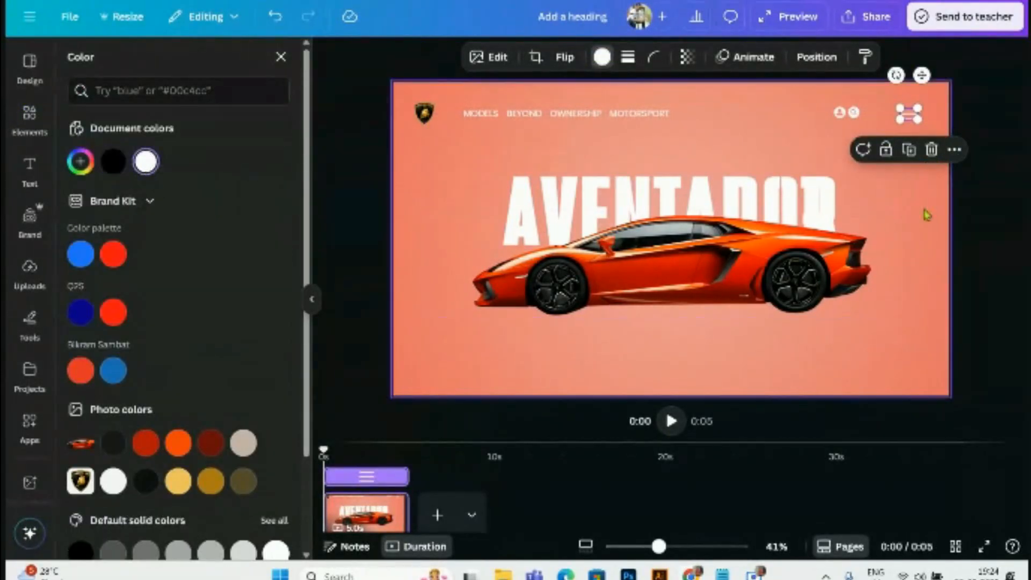
left_click(989, 208)
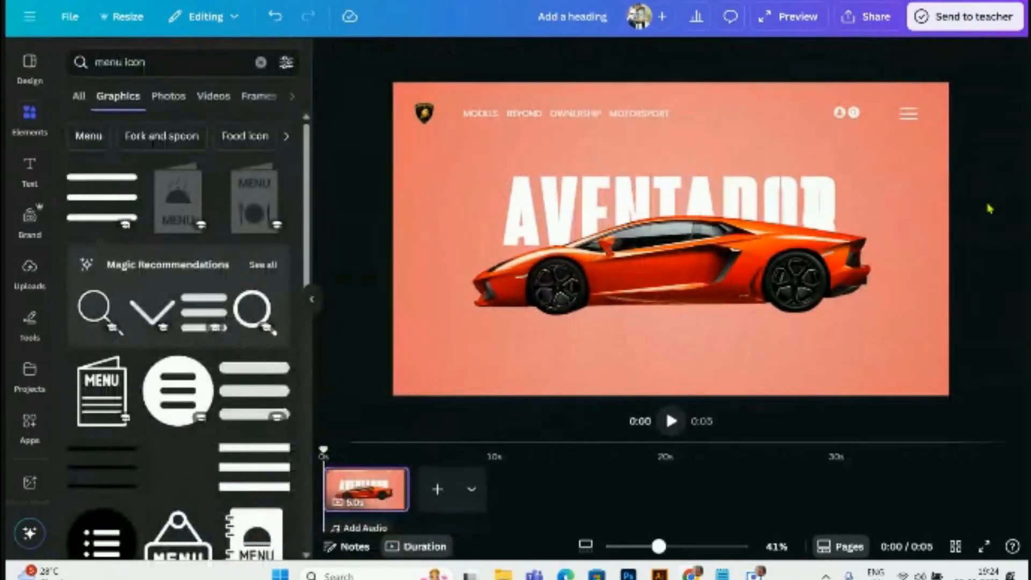
- Scale the three-line menu icon down slightly and deselect it
left_click(917, 119)
left_click_drag(917, 120, 915, 119)
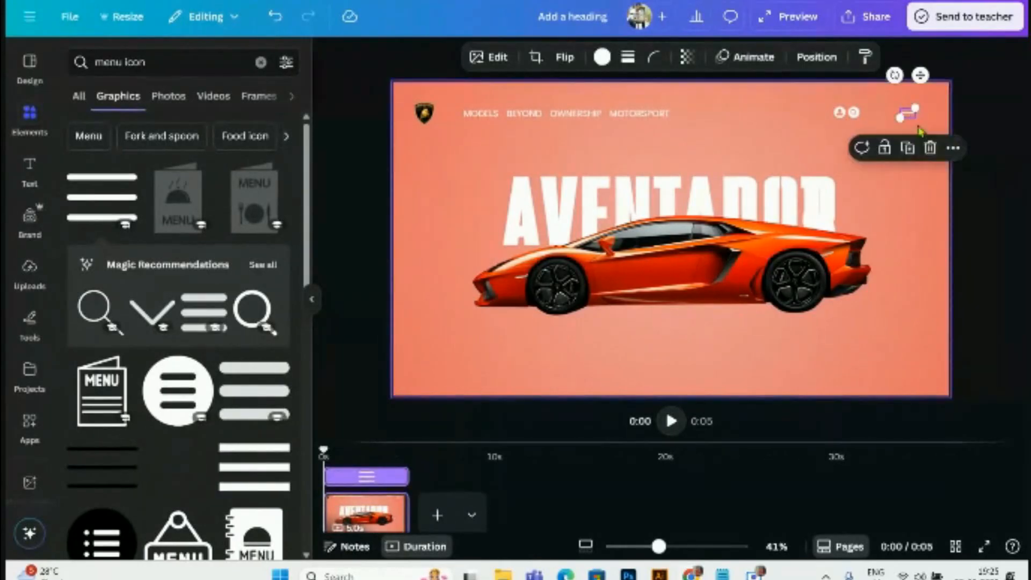
left_click(984, 126)
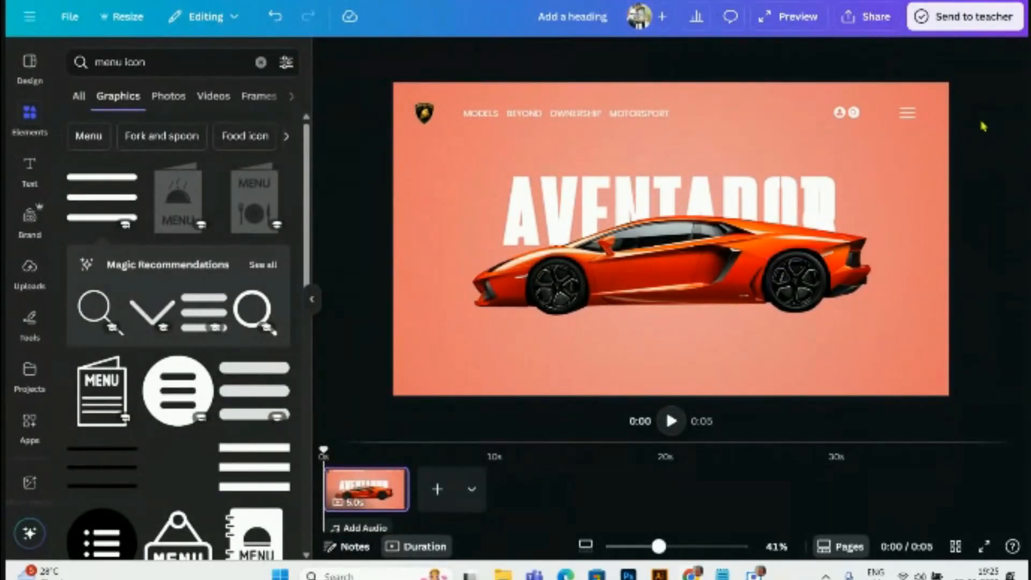
- Examine how the header menu text, the profile and search icons and the menu icon line up
left_click(916, 143)
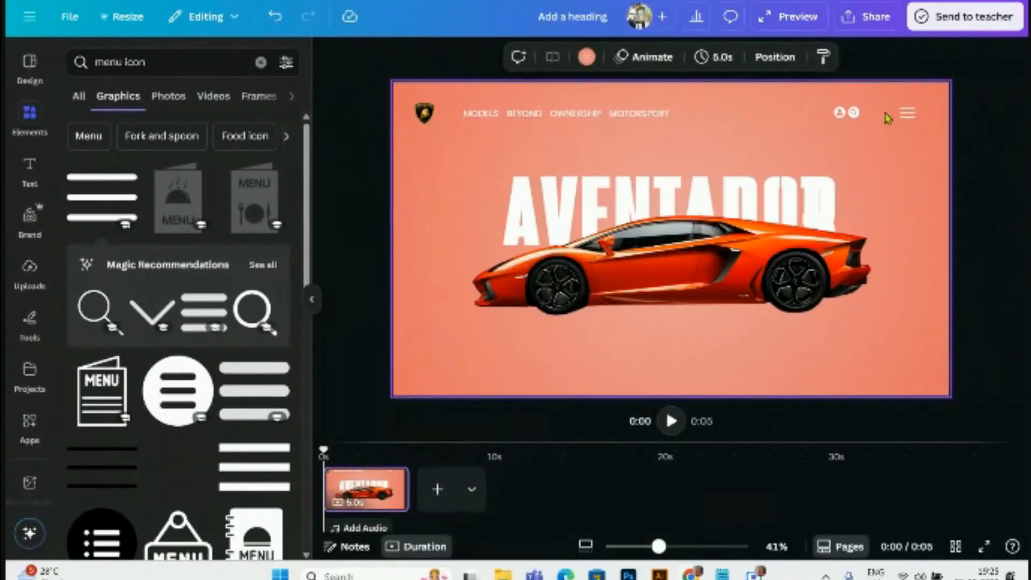
left_click(966, 122)
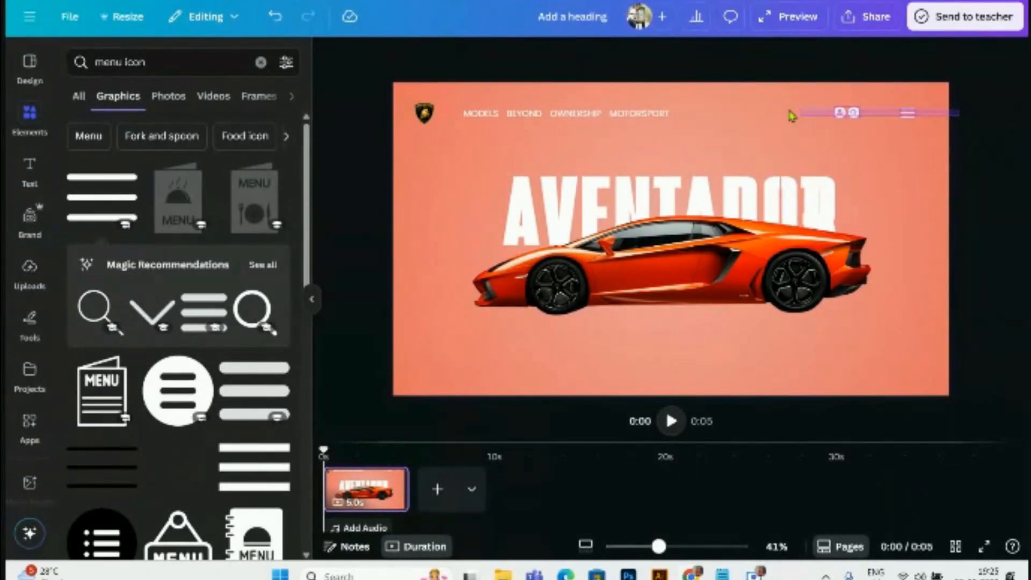
left_click(617, 119)
left_click(988, 160)
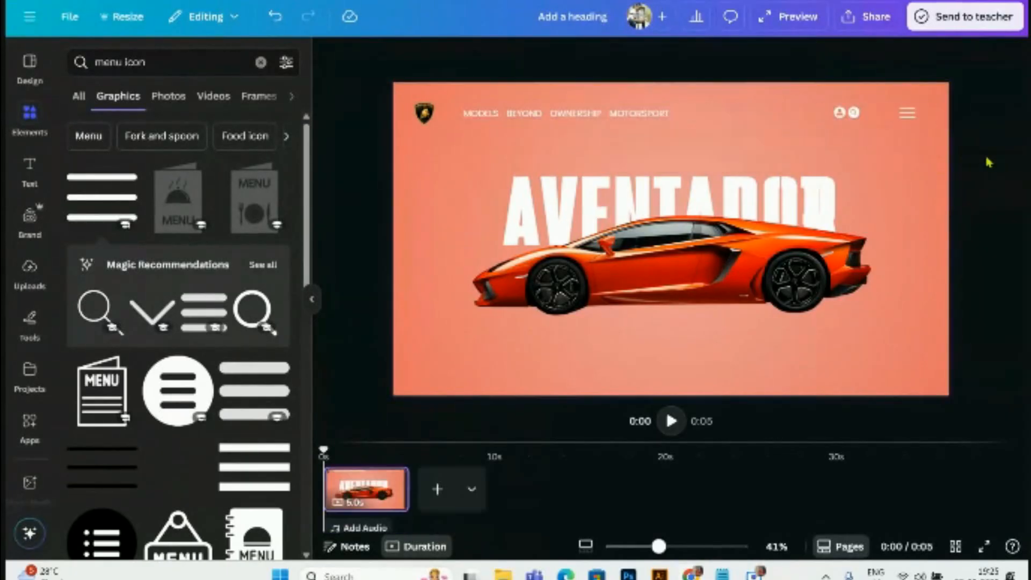
scroll(913, 140, "up", 3)
left_click(880, 109)
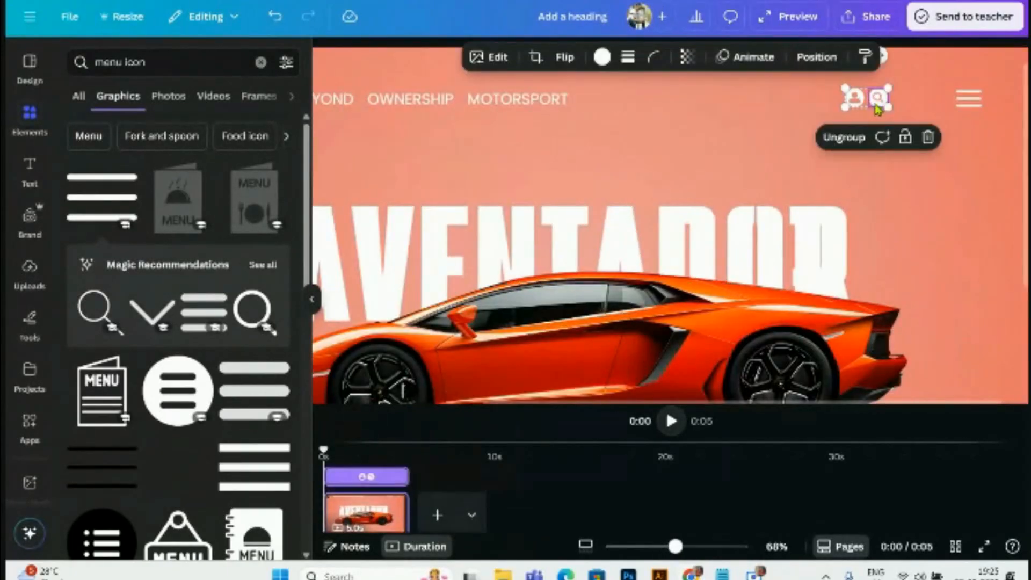
left_click(517, 99)
scroll(749, 165, "down", 1)
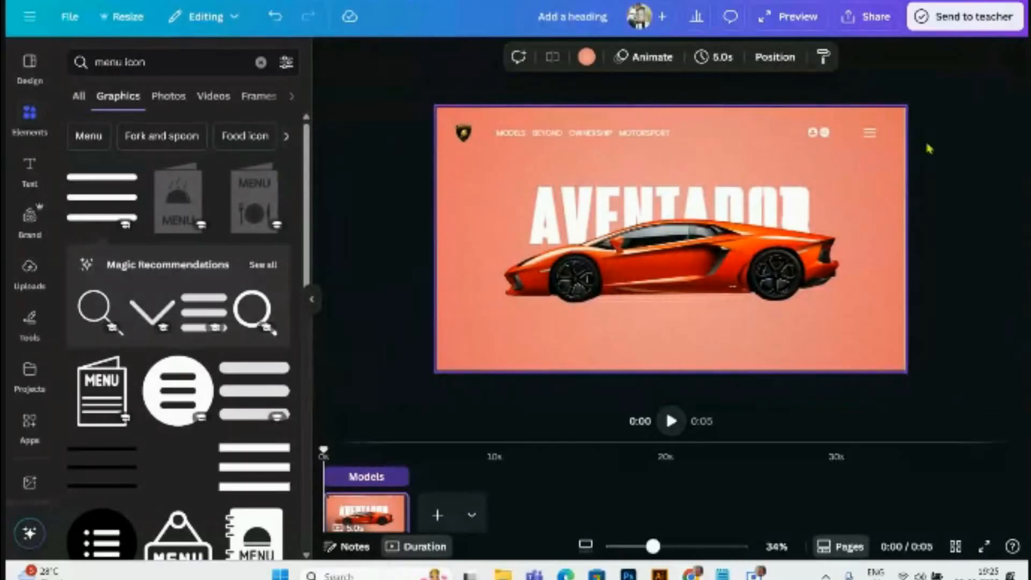
- Align the header menu text, icon pair and menu icon by their middles, and line up the Lamborghini logo with them
left_click_drag(928, 140, 620, 134)
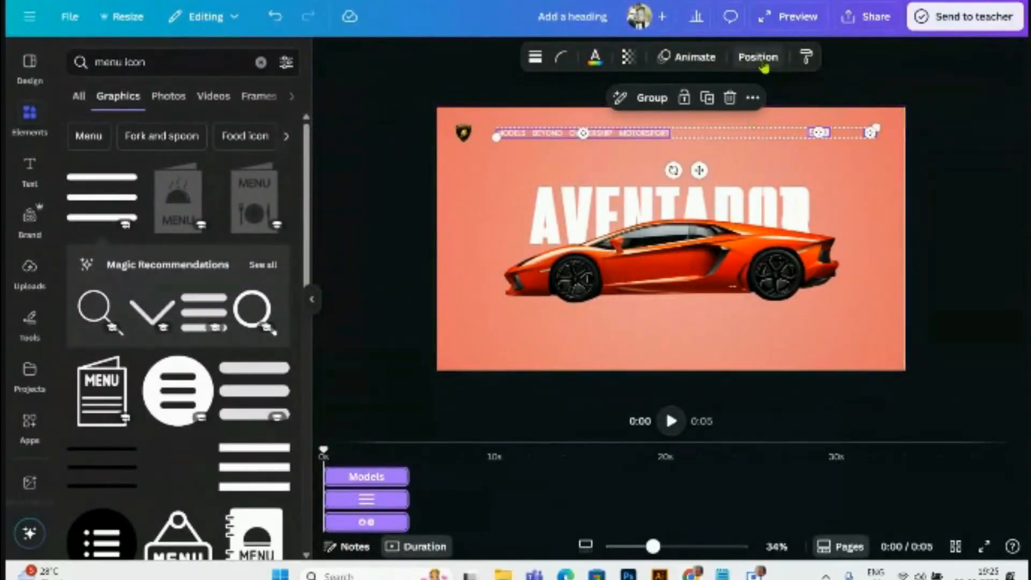
left_click(757, 57)
left_click(89, 268)
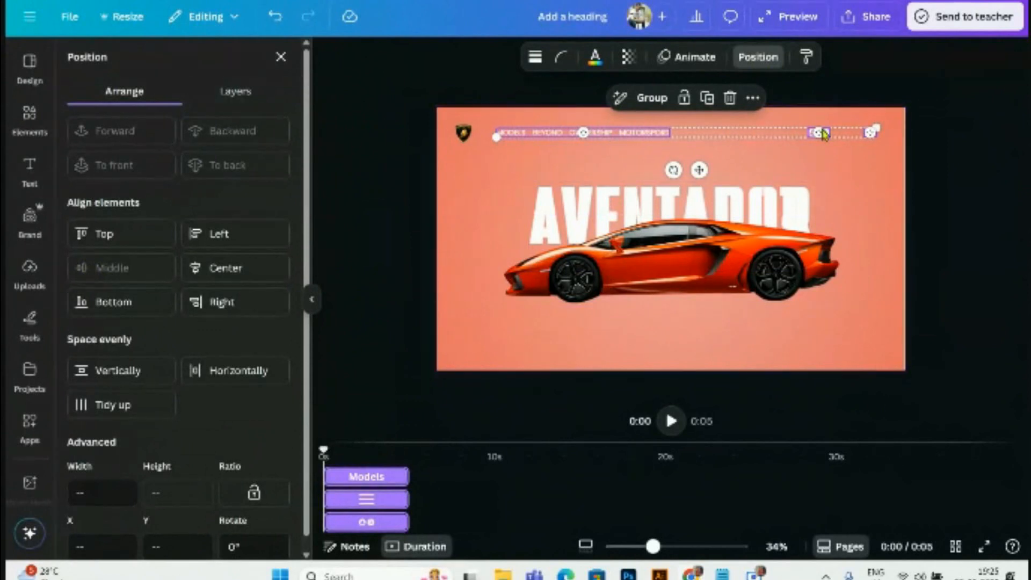
left_click(961, 198)
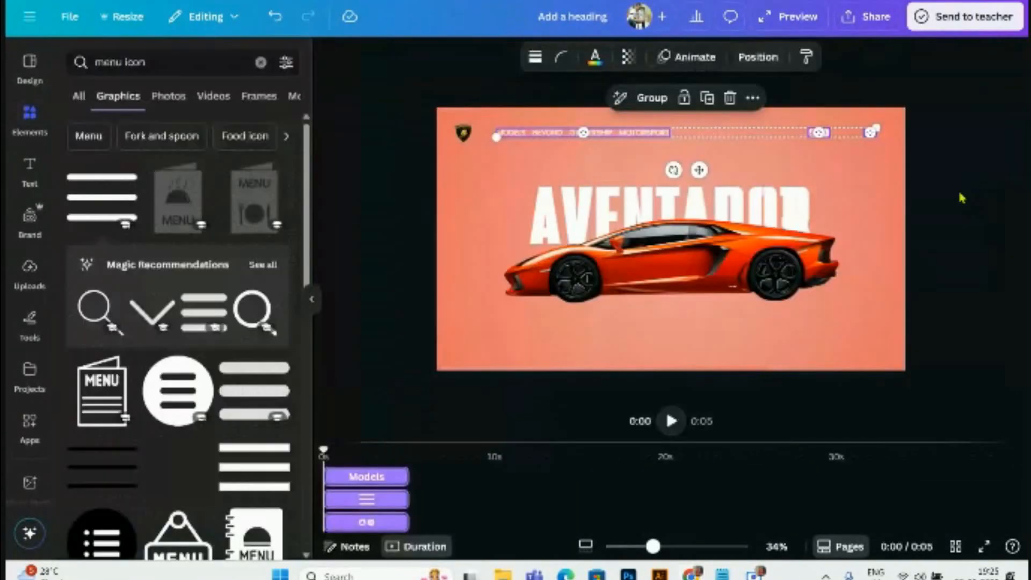
left_click(631, 127)
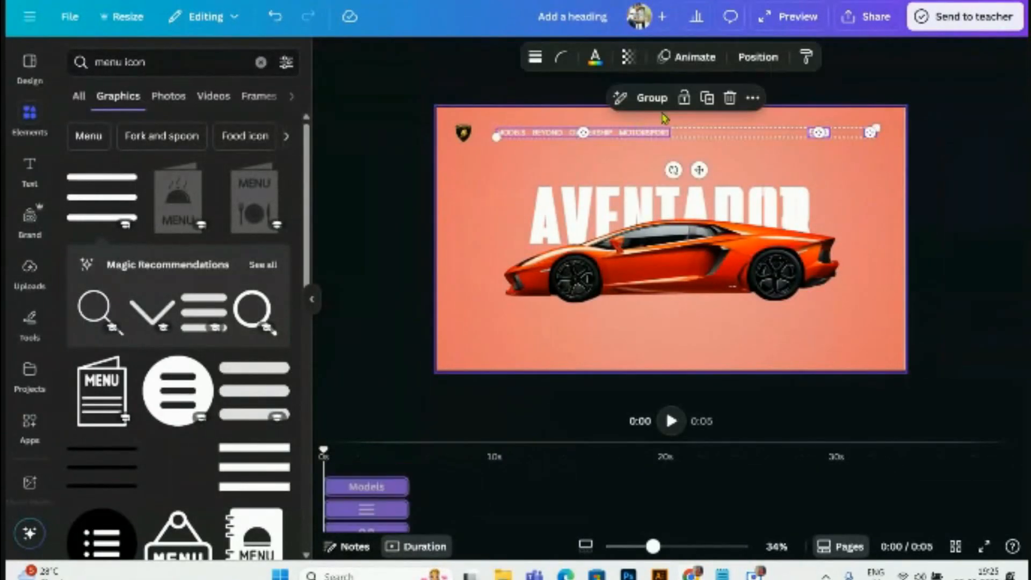
left_click(756, 57)
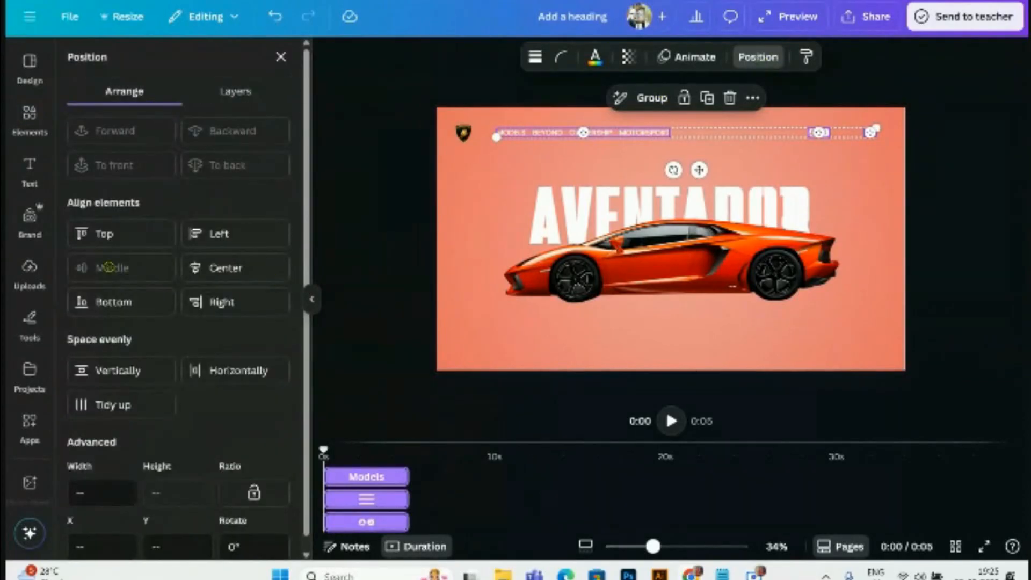
left_click(973, 225)
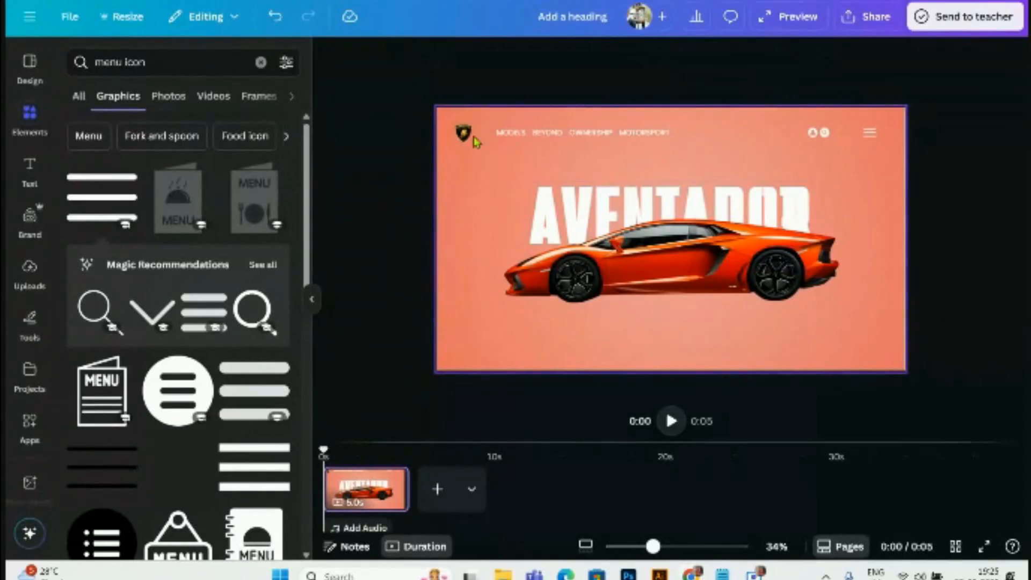
left_click(474, 139)
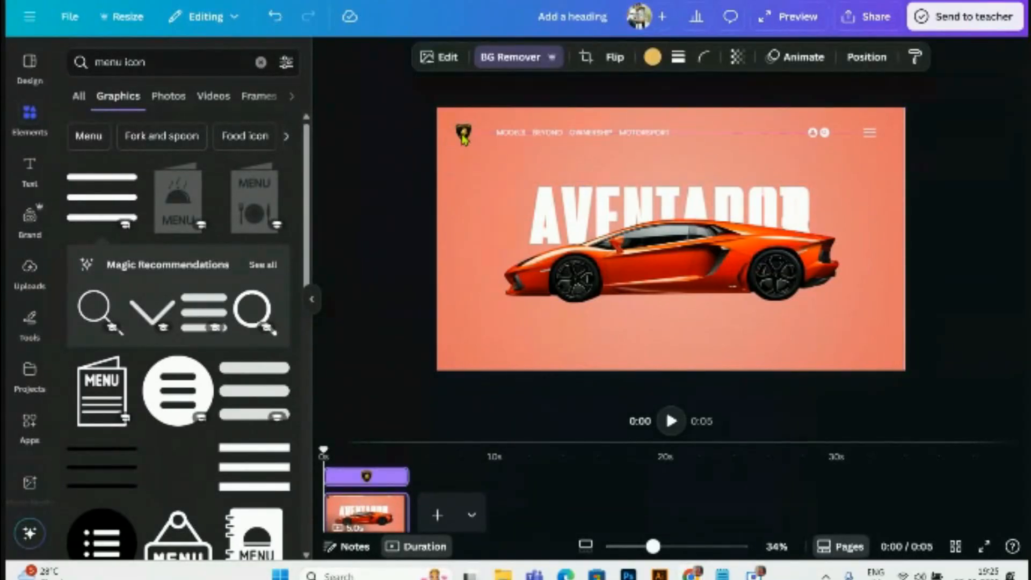
left_click(929, 228)
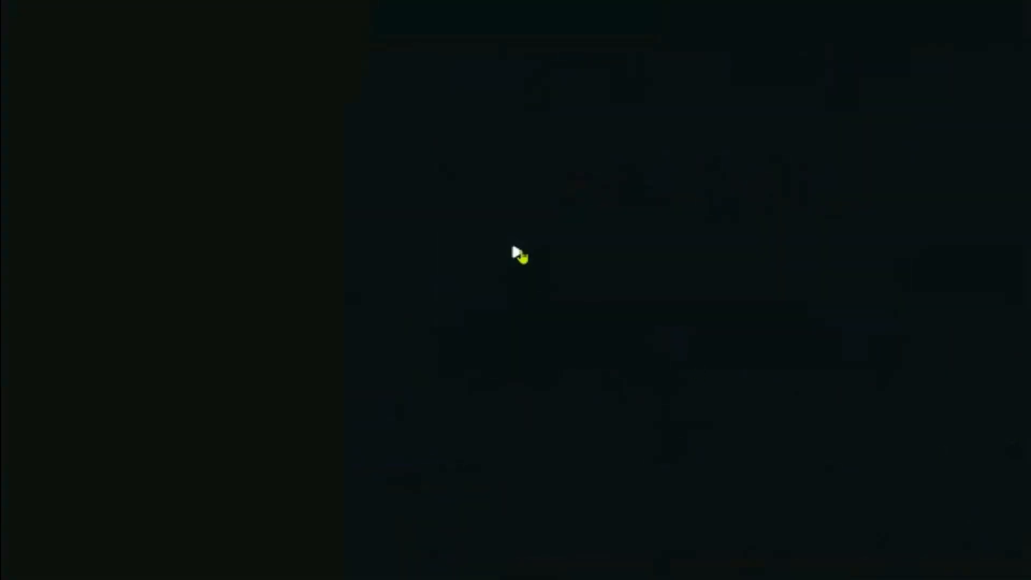
- Play the full-screen preview to review the page layout, and return to the editor
left_click(516, 254)
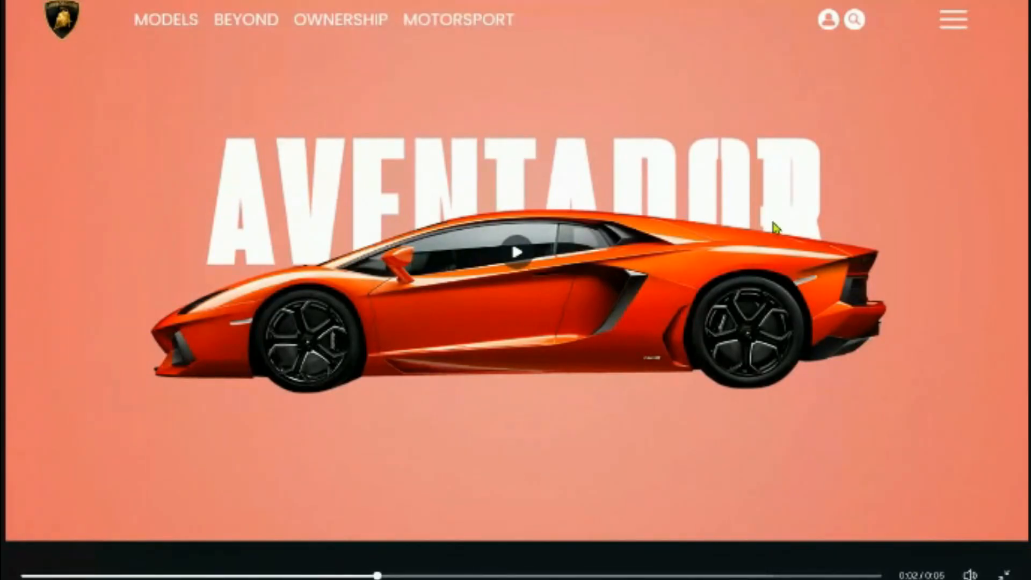
key("Escape")
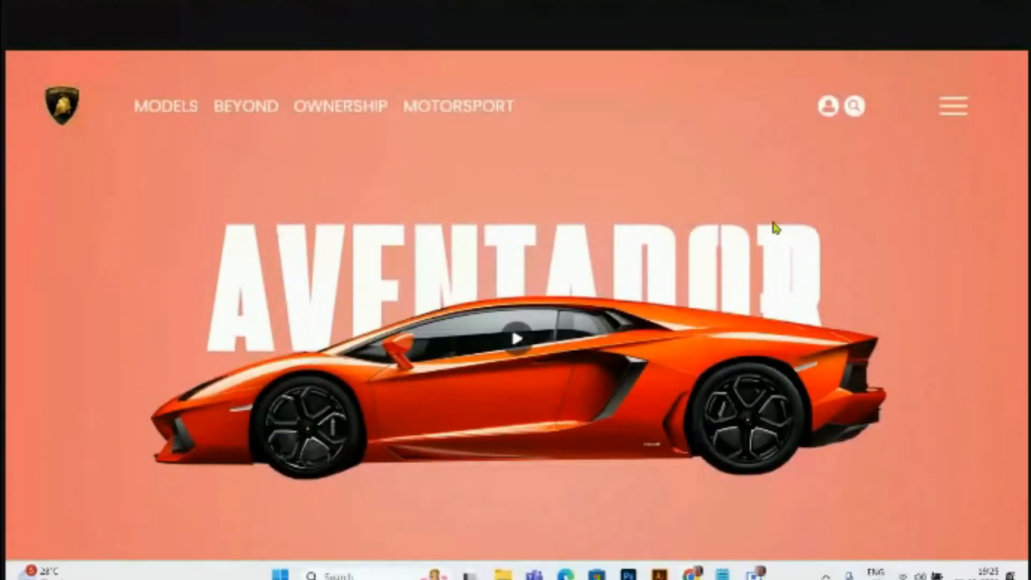
left_click(982, 295)
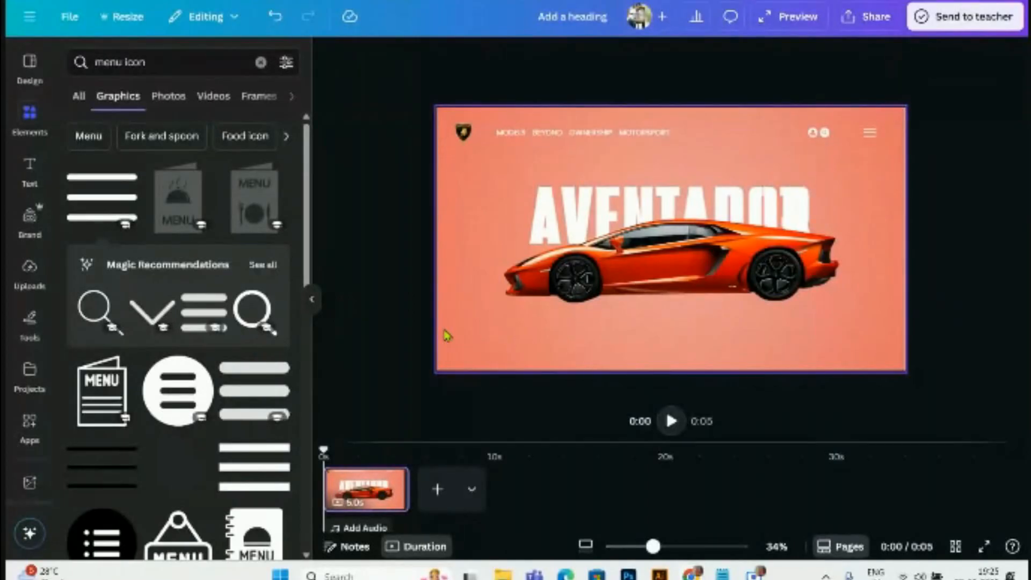
left_click_drag(445, 335, 903, 368)
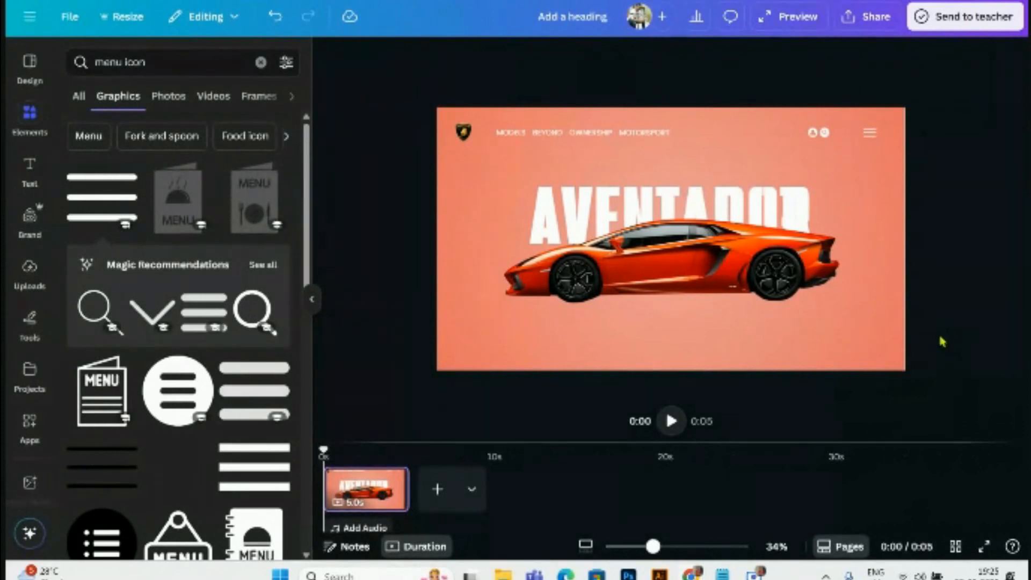
- Duplicate the AVENTADOR heading, scale the copy down to font size 37.8 and place it in the page's lower-left corner
left_click(600, 200)
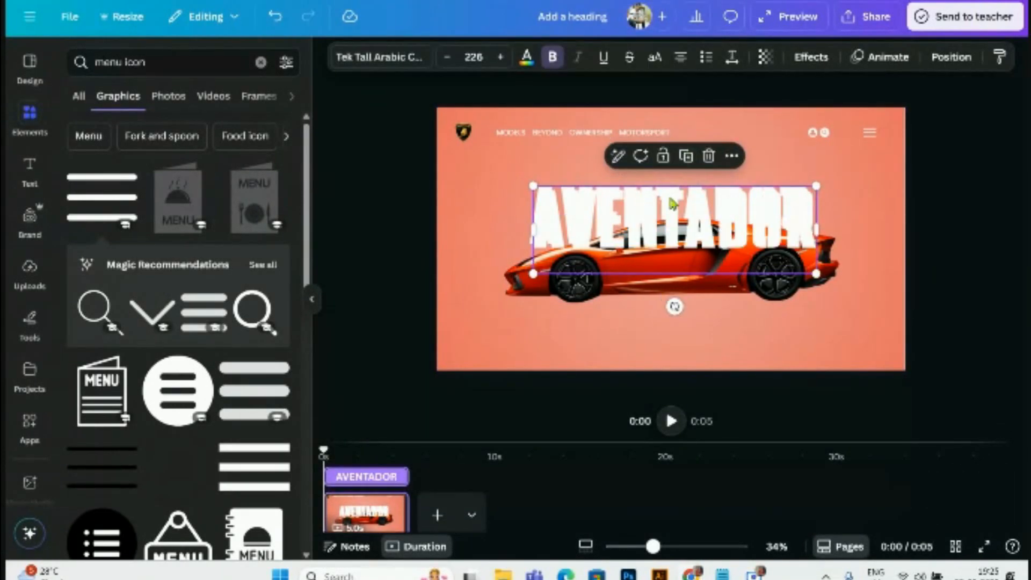
key("ctrl+d")
left_click_drag(779, 247, 547, 320)
left_click_drag(533, 368, 491, 381)
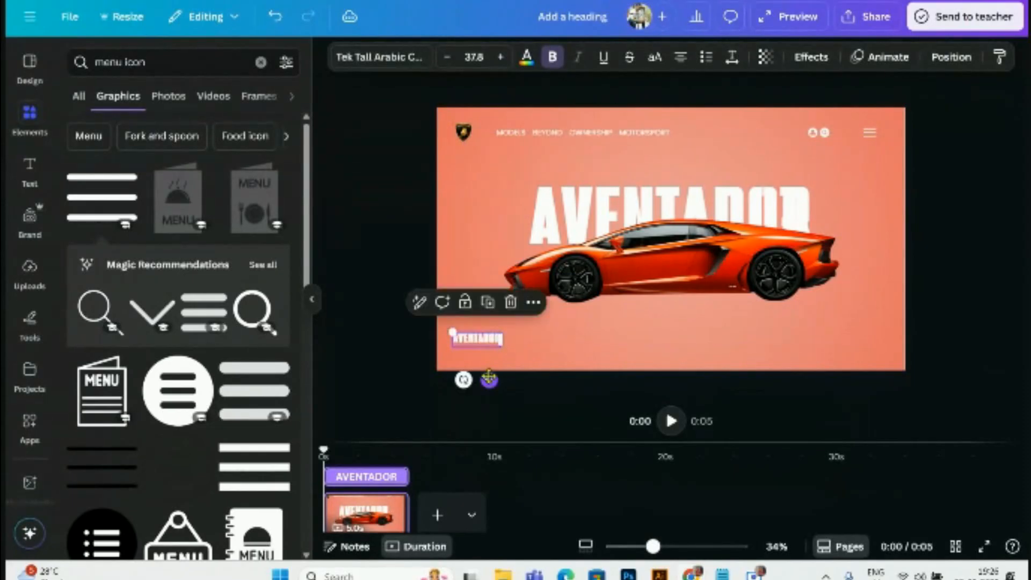
- Set the small AVENTADOR text to Poppins SemiBold, matching the header menu's font family, and shift it right under the logo's left edge
left_click(382, 57)
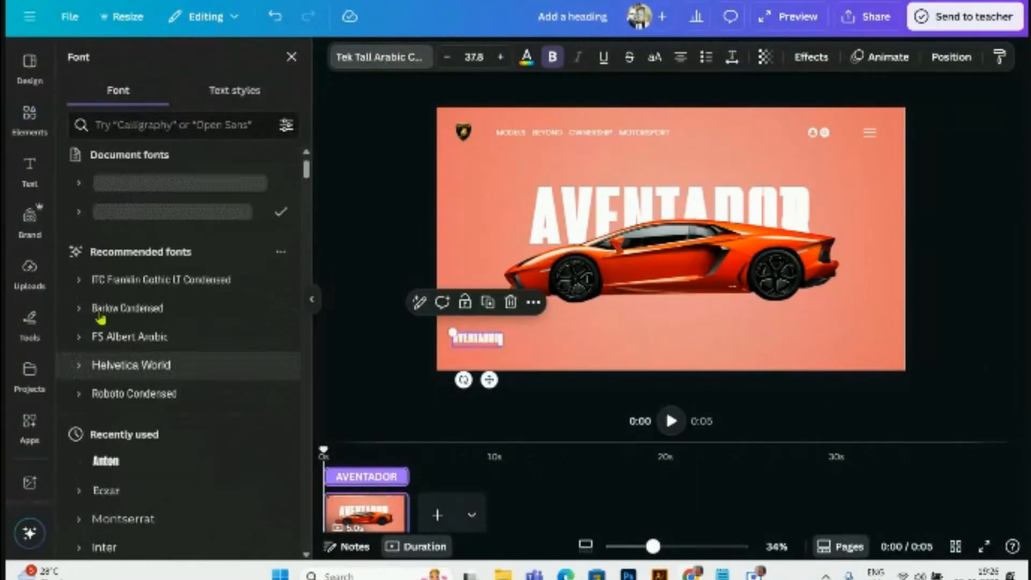
left_click(496, 130)
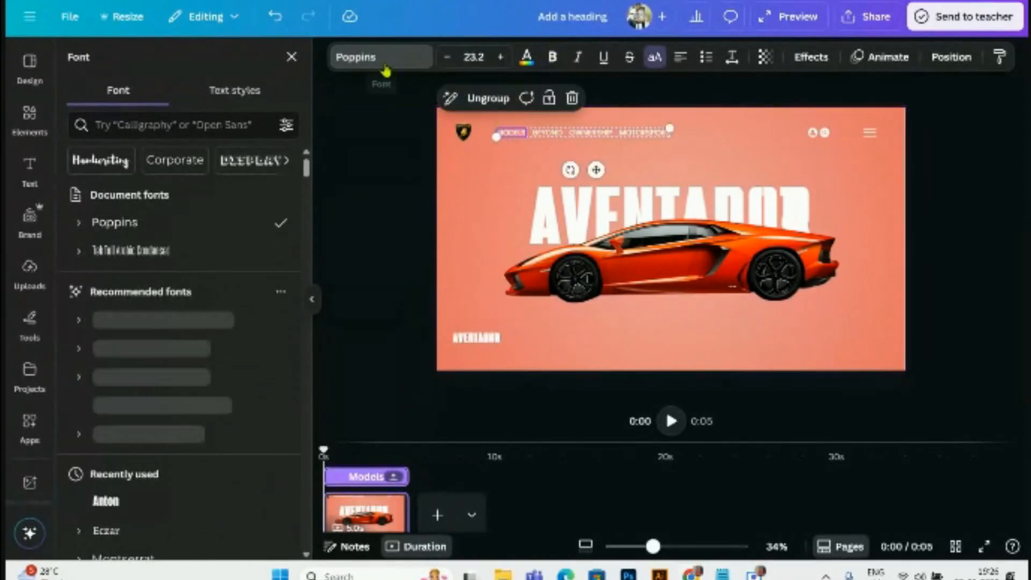
left_click(79, 224)
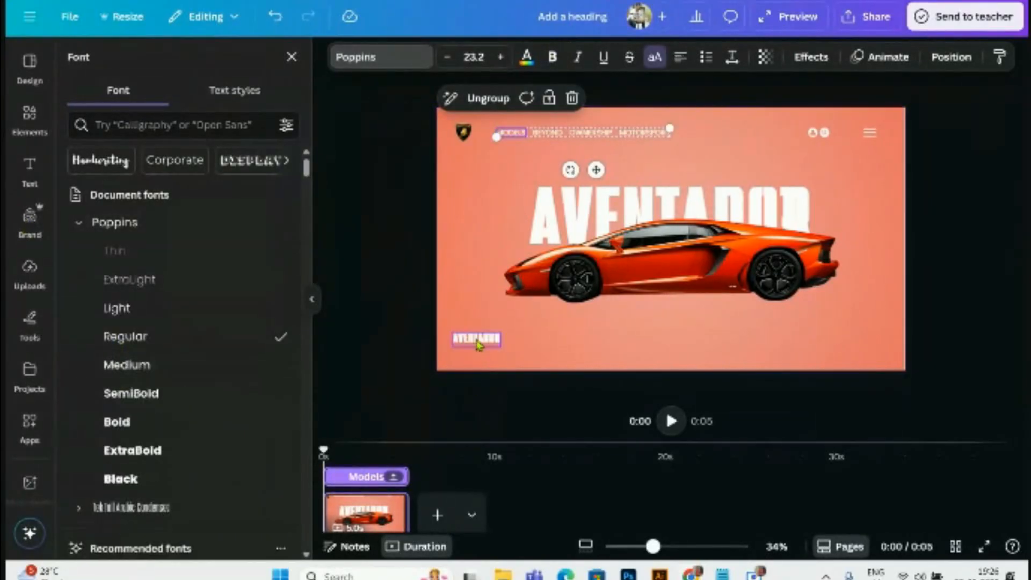
left_click(477, 337)
left_click(131, 405)
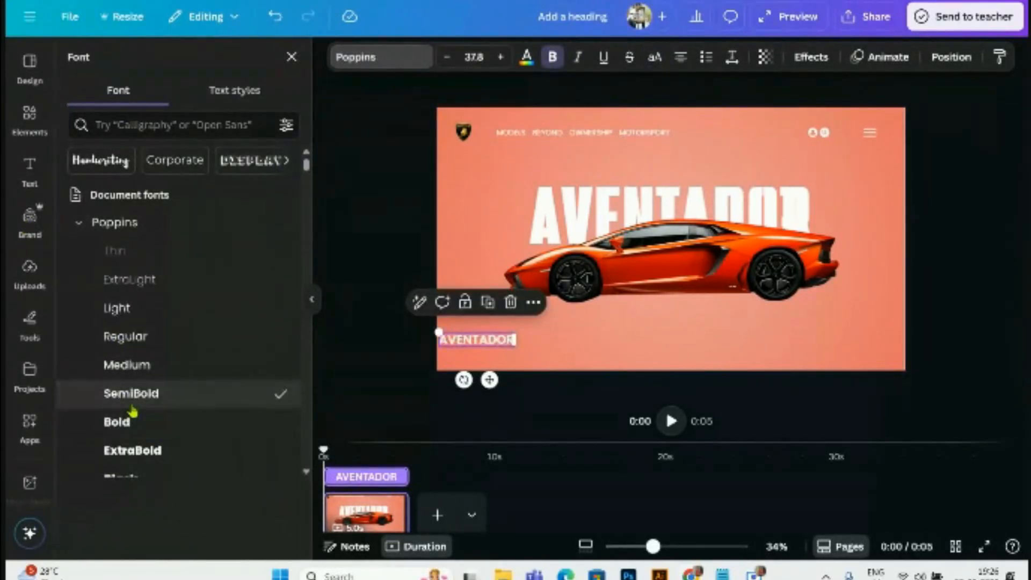
mouse_move(488, 379)
left_mouse_down()
mouse_move(512, 384)
mouse_move(505, 374)
left_mouse_up()
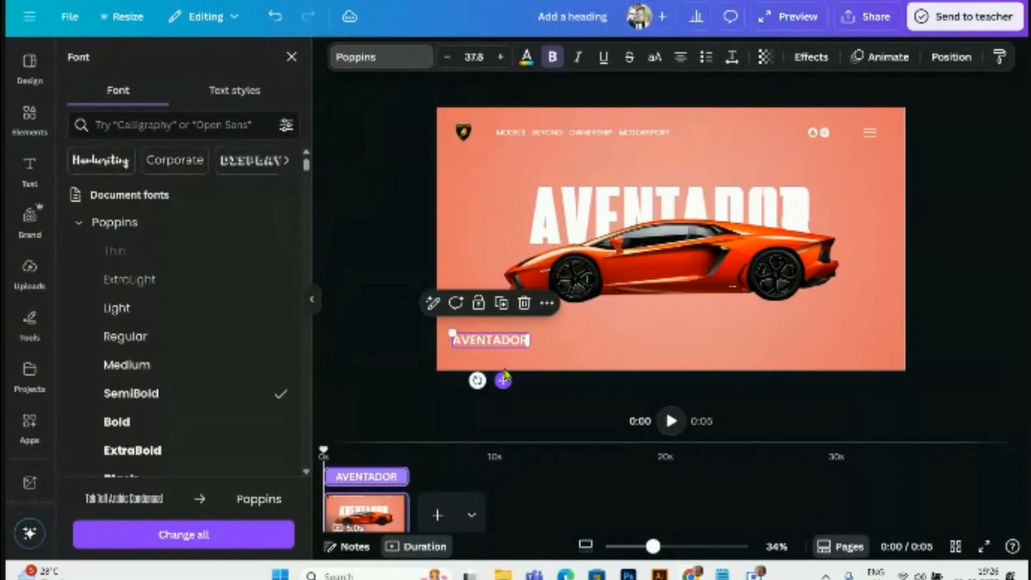
- Duplicate the small AVENTADOR caption directly below itself and change the copy's text to RED
left_click(503, 303)
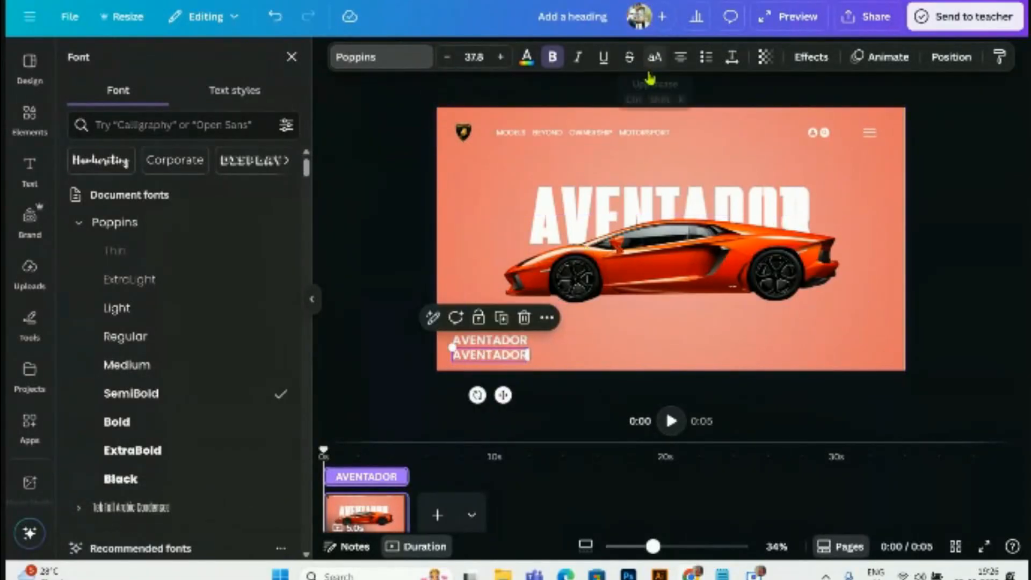
double_click(507, 356)
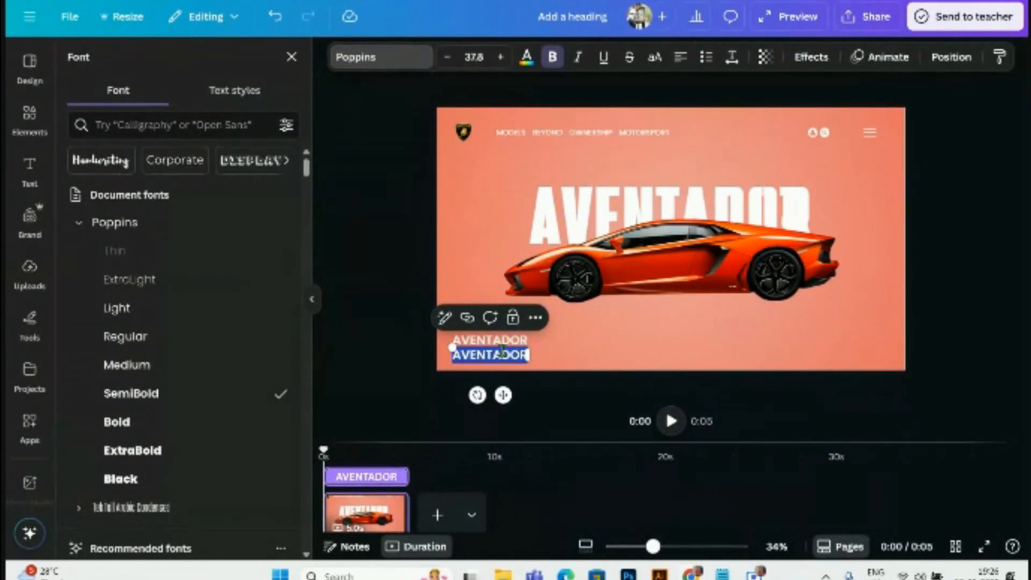
type("Re")
key("BackSpace")
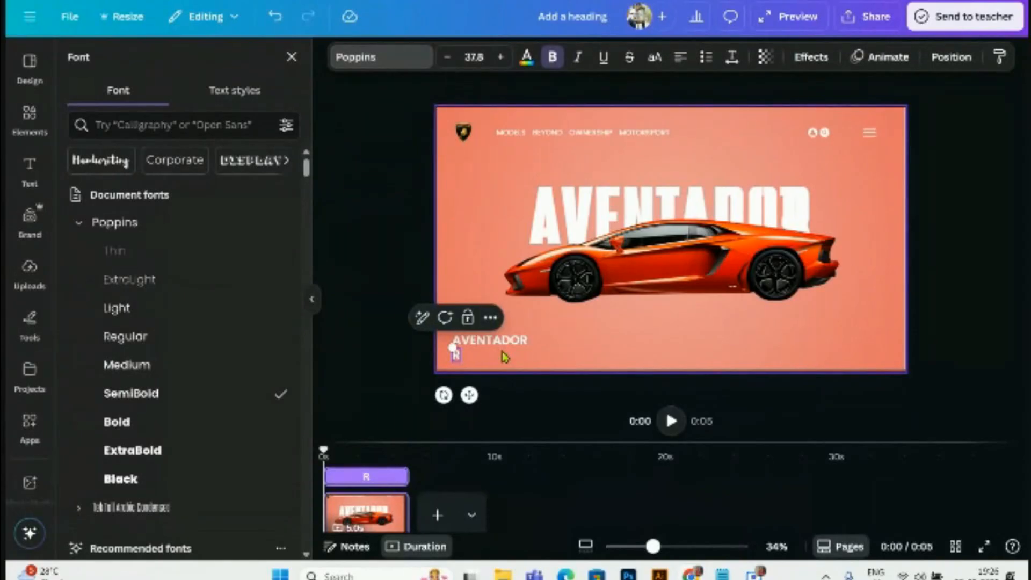
type("ED")
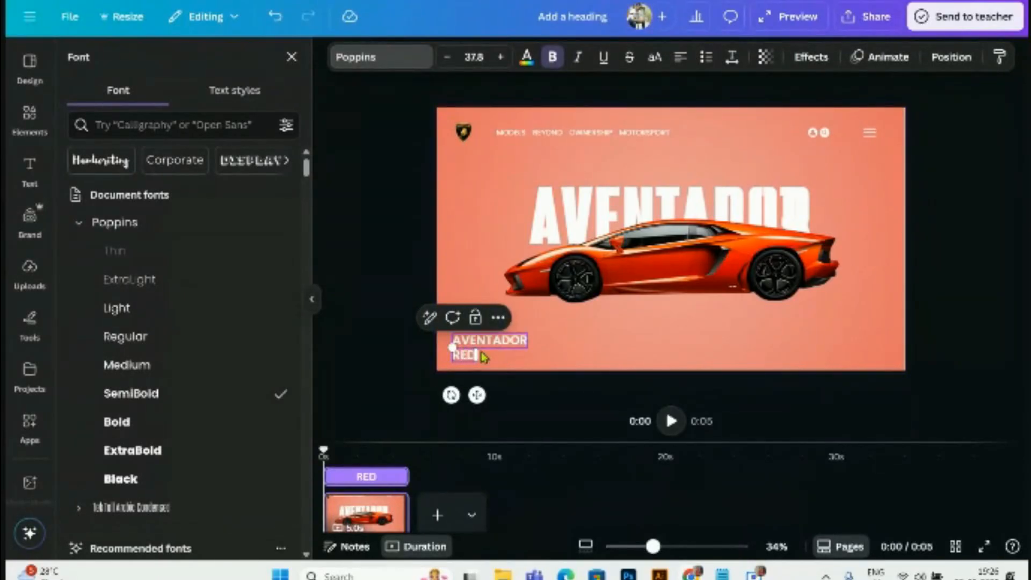
left_click(411, 356)
- Shrink the AVENTADOR caption and enlarge the RED caption below it to font size 58.8
scroll(414, 356, "up", 2, "ctrl")
left_click(428, 365)
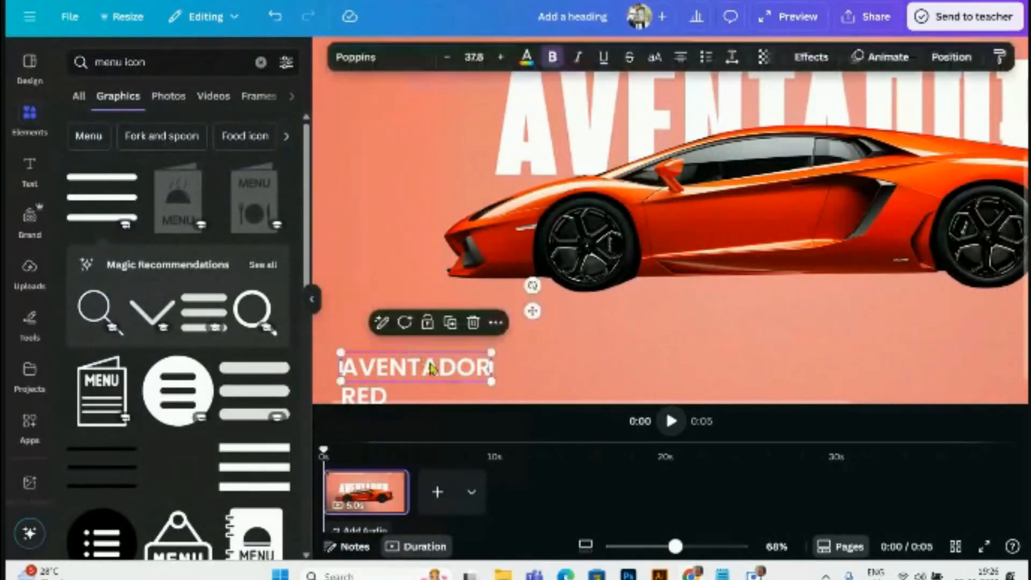
scroll(483, 323, "down", 1)
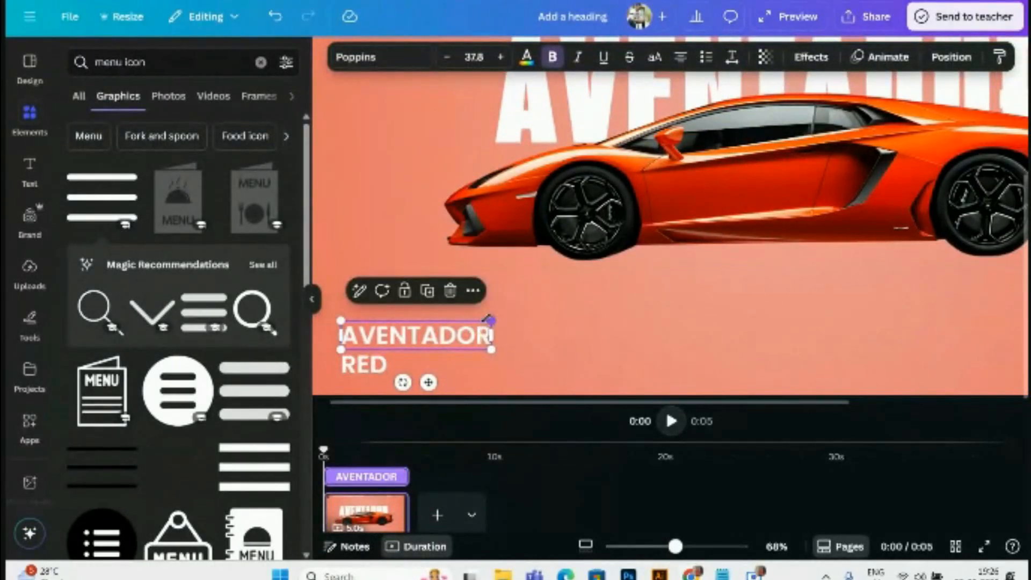
left_click_drag(489, 321, 413, 337)
left_click(376, 367)
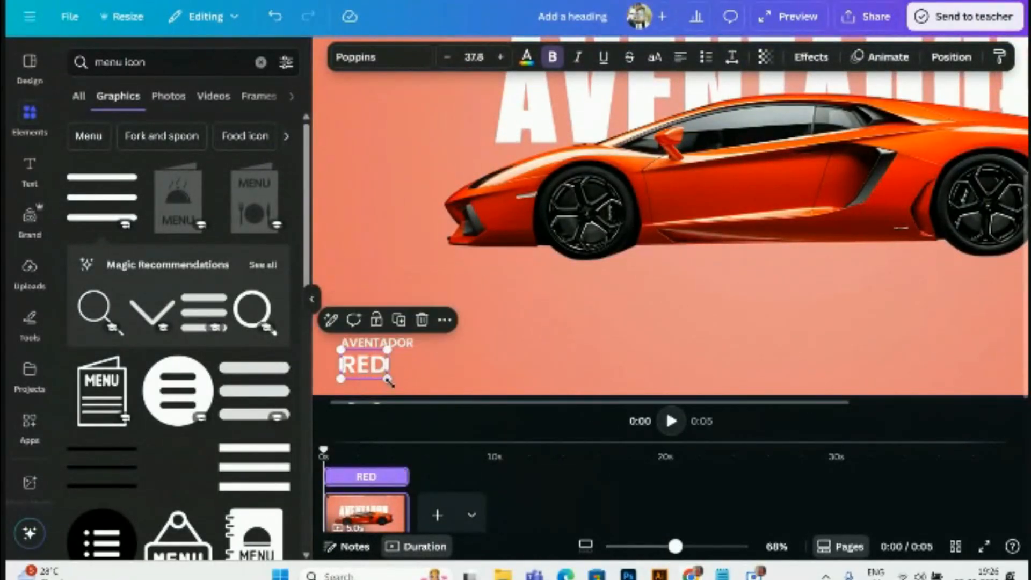
left_click_drag(387, 379, 430, 379)
scroll(408, 376, "down", 3)
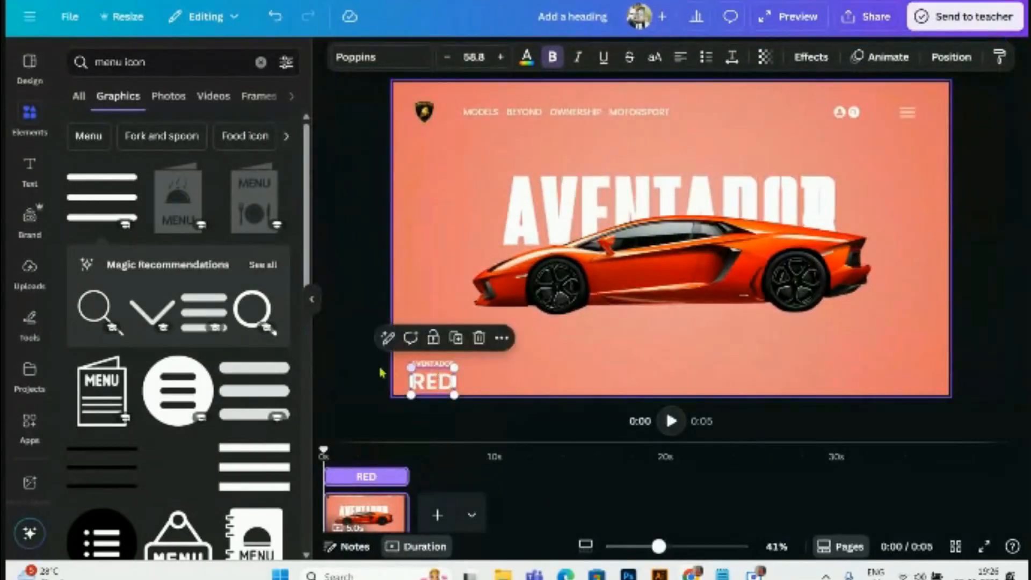
- Move both captions up from the page's lower edge and enlarge RED to font size 71.7
left_click_drag(363, 345, 439, 381)
mouse_move(443, 381)
left_mouse_down()
mouse_move(442, 372)
mouse_move(463, 391)
mouse_move(446, 378)
left_mouse_up()
left_click(490, 375)
left_click(445, 375)
left_click(520, 374)
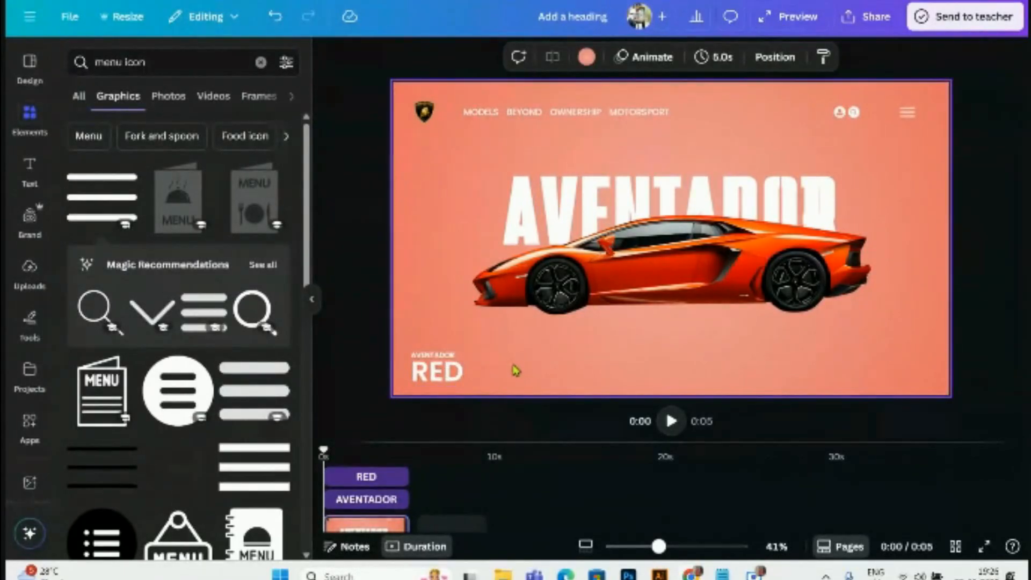
- Scale RED down to font size 54.8 and AVENTADOR up to 28.3, and nudge RED down slightly to even the spacing
scroll(450, 370, "up", 2)
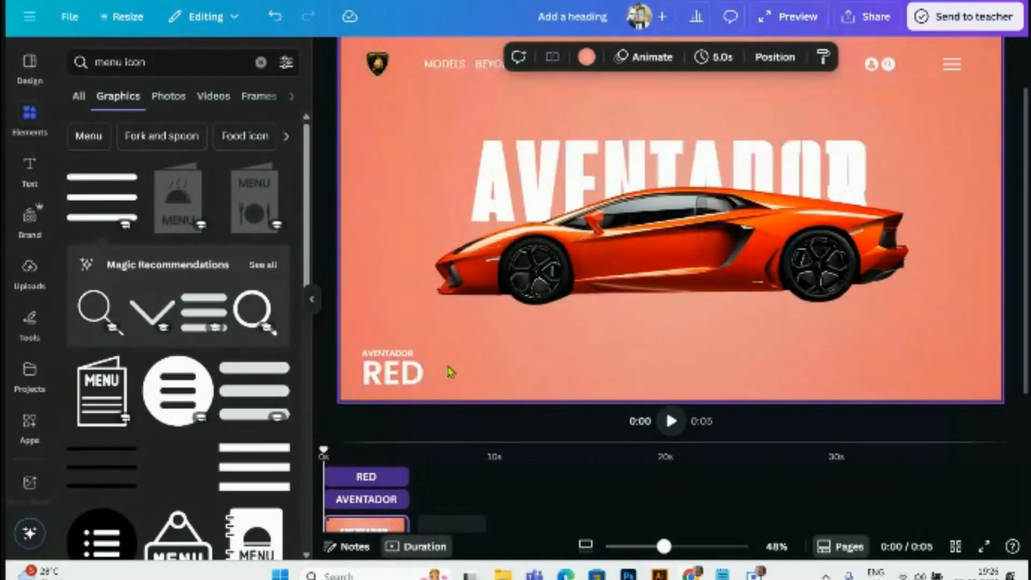
left_click(424, 376)
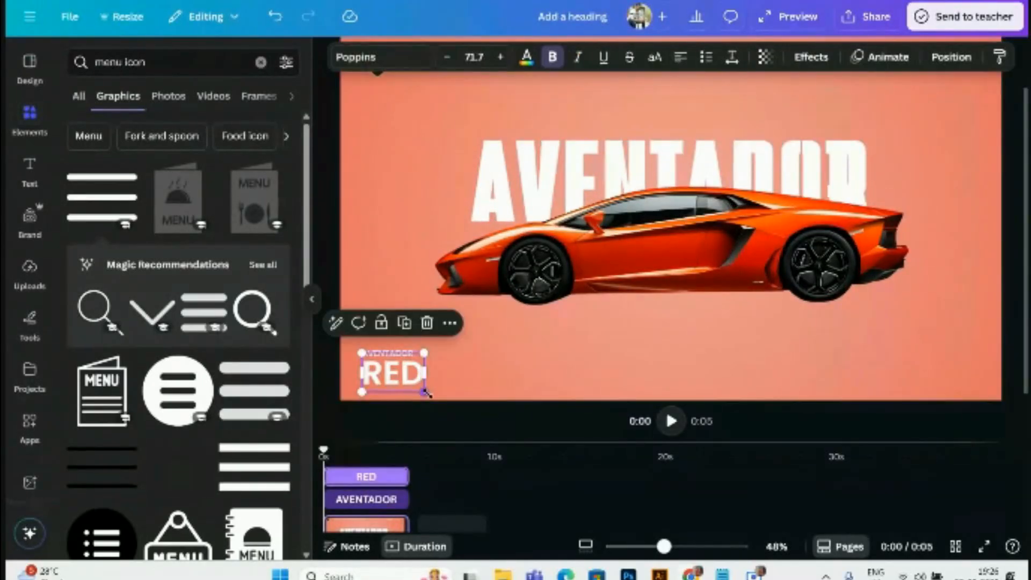
left_click_drag(426, 393, 406, 393)
left_click(430, 375)
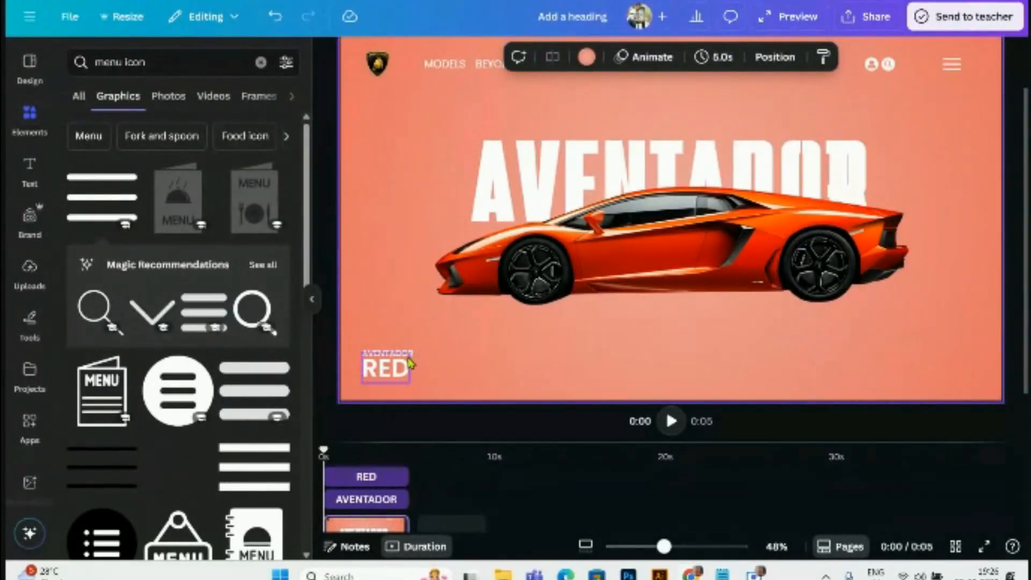
left_click(411, 352)
left_click_drag(415, 345, 443, 341)
left_click(478, 379)
left_click(384, 371)
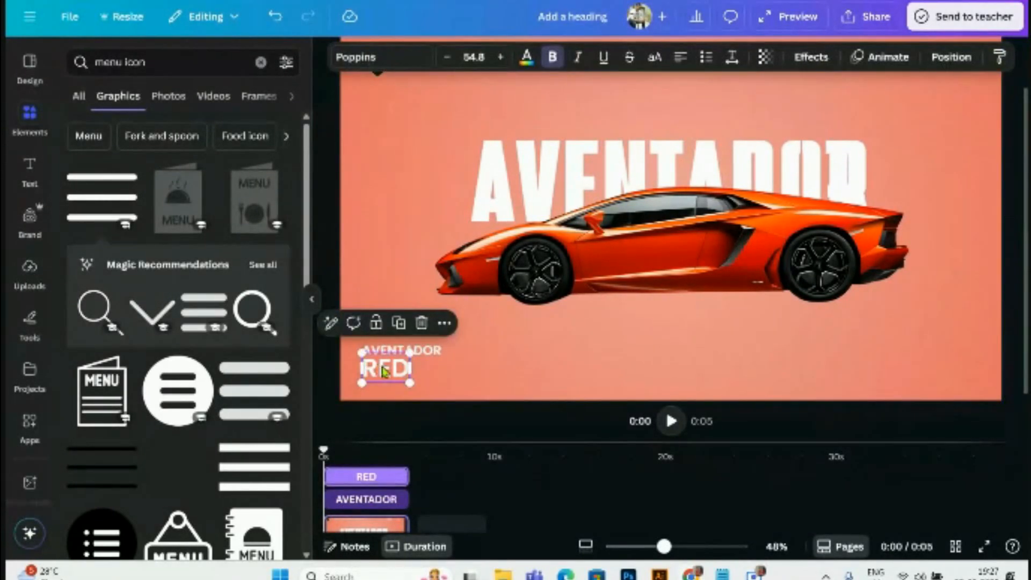
key("Down")
key("Down")
left_click(477, 374)
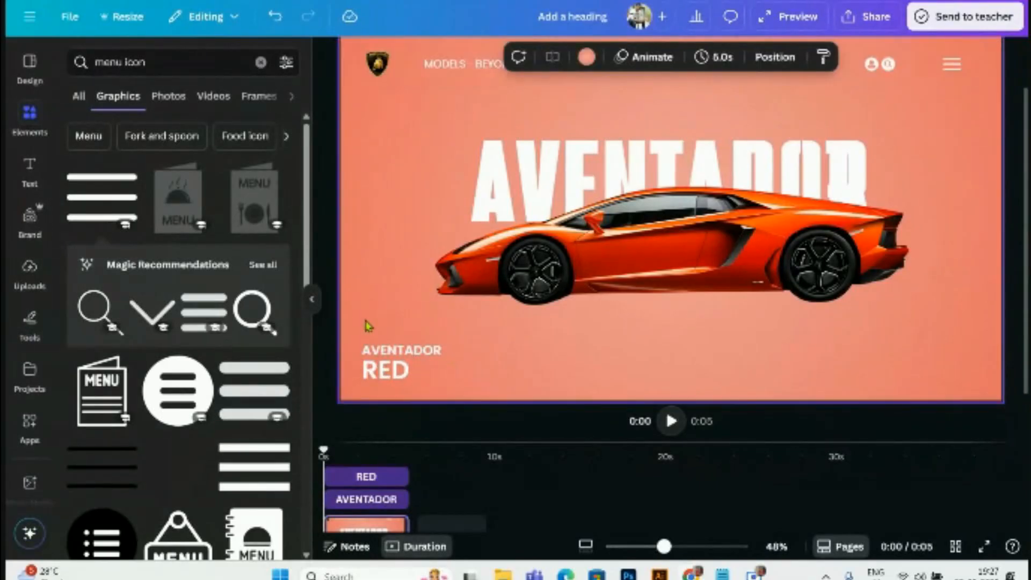
- Recolor the RED caption dark red #AC0F00, starting from the car photo's colors
left_click(406, 373)
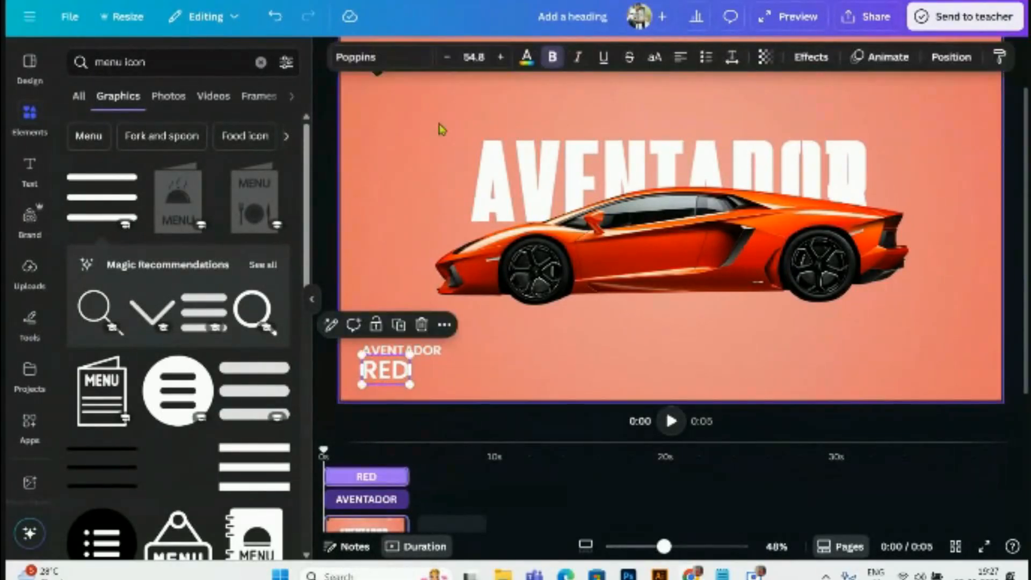
left_click(526, 57)
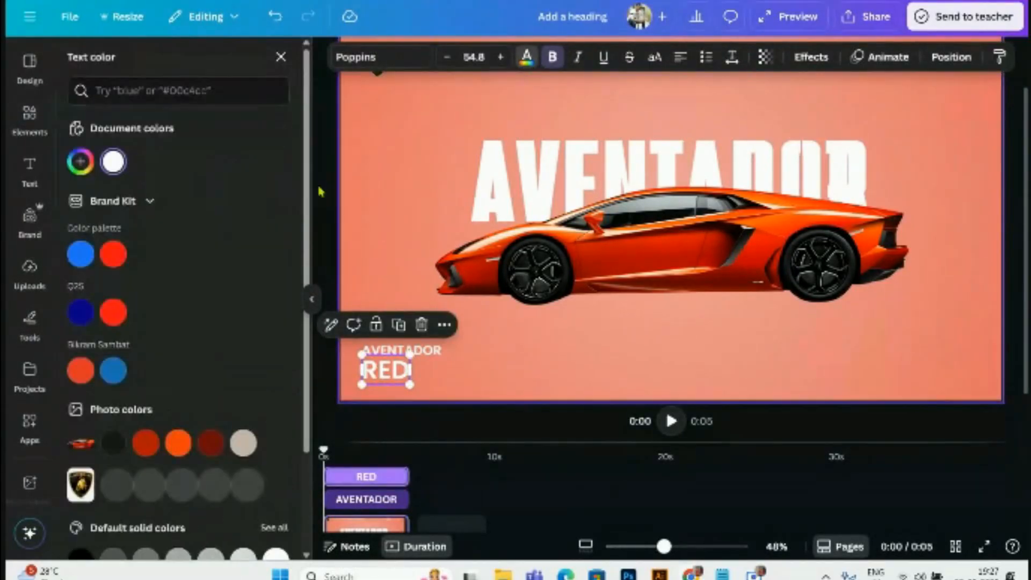
left_click(210, 442)
left_click(145, 443)
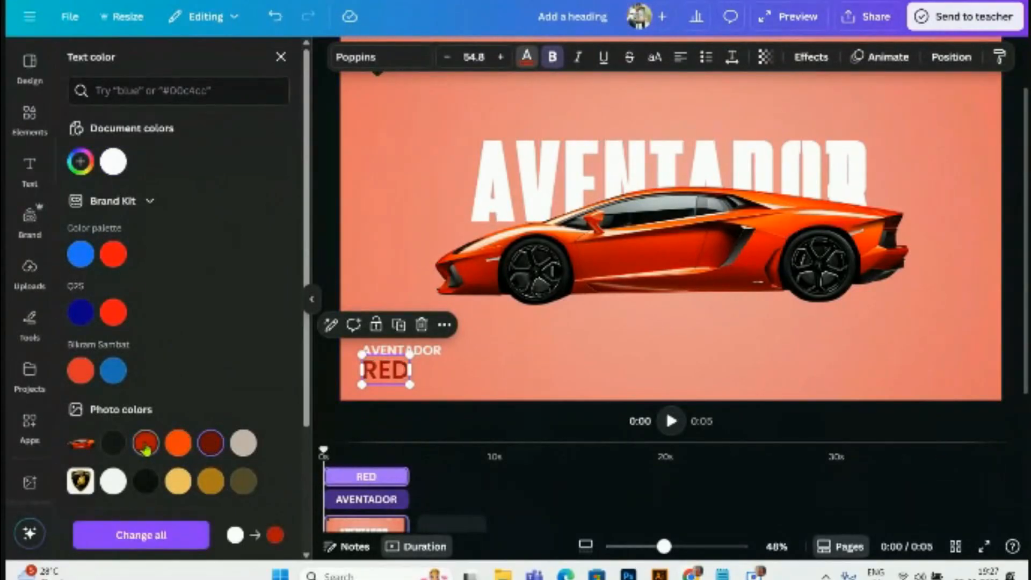
left_click(81, 161)
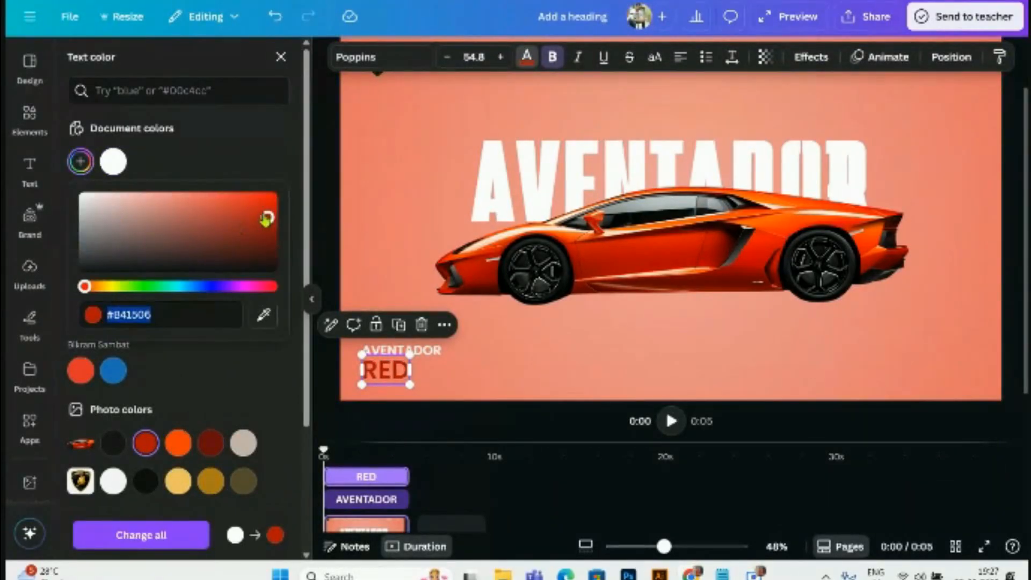
left_click_drag(268, 217, 290, 226)
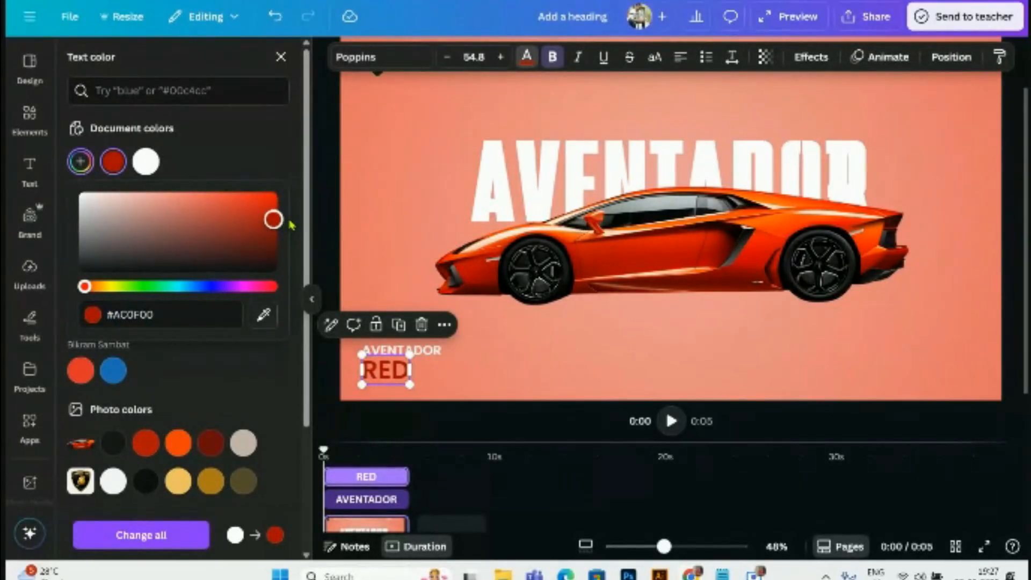
left_click(512, 375)
- Give the AVENTADOR caption a lighter Poppins weight and set RED to Poppins Bold
left_click(406, 352)
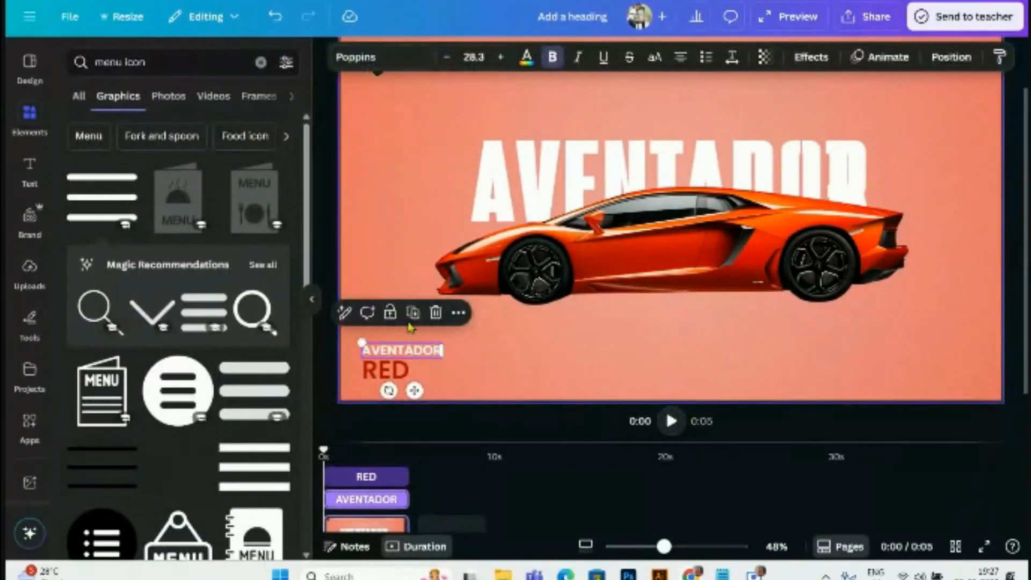
left_click(358, 58)
left_click(85, 230)
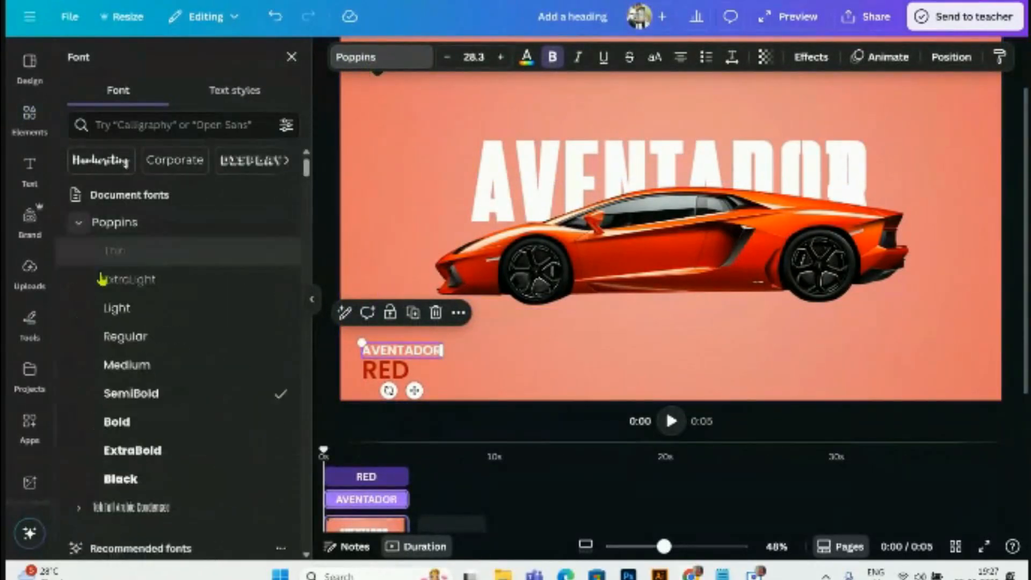
left_click(385, 370)
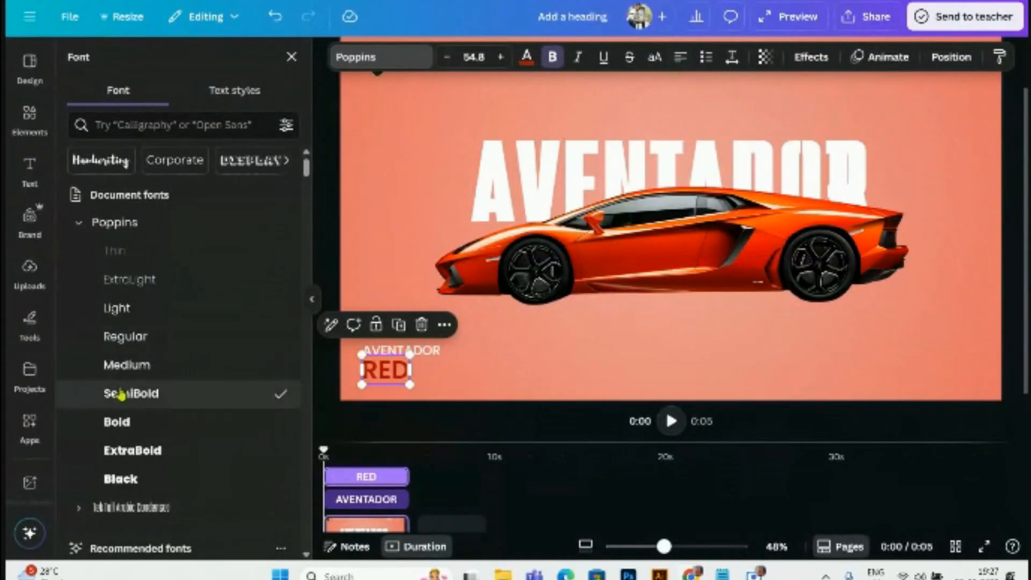
left_click(121, 422)
left_click(462, 382)
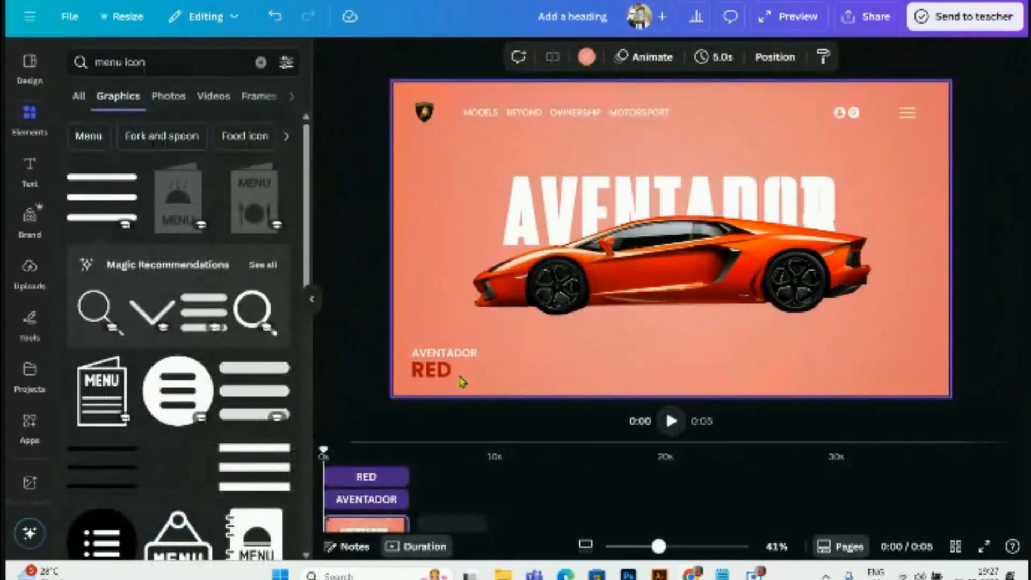
- Shift the AVENTADOR and RED captions slightly up and right, in line with the logo's left edge
left_click_drag(420, 372, 448, 369)
left_click(528, 370)
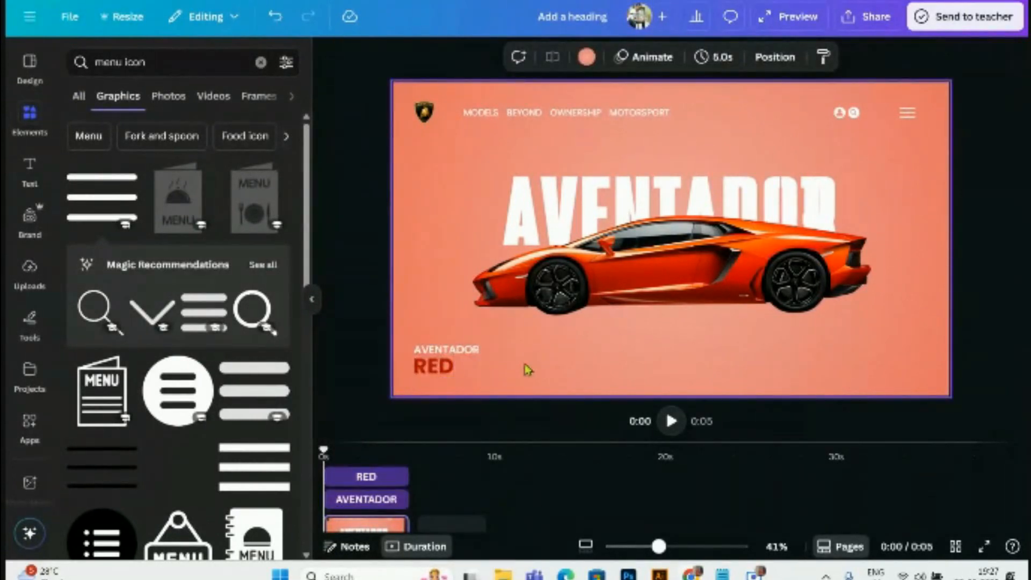
left_click_drag(817, 336, 929, 387)
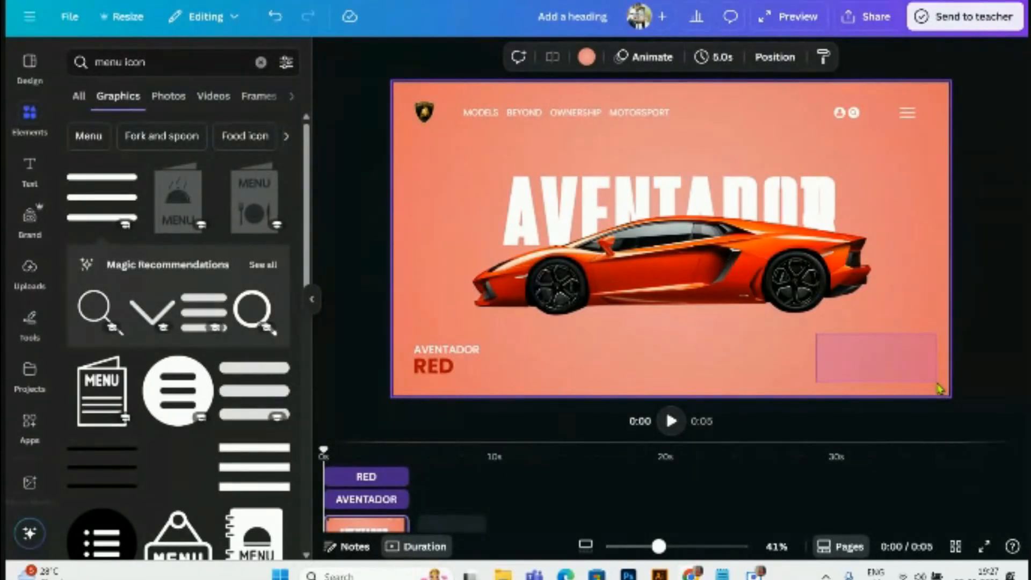
left_click_drag(938, 388, 980, 361)
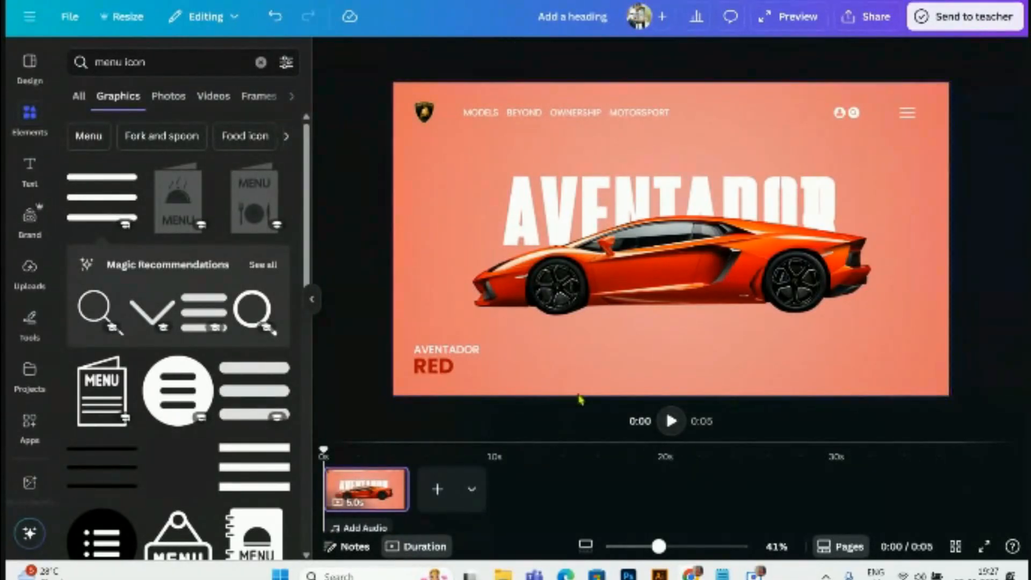
- Duplicate the small AVENTADOR caption and place the copy below the car's rear half at font size 22.1
left_click(437, 350)
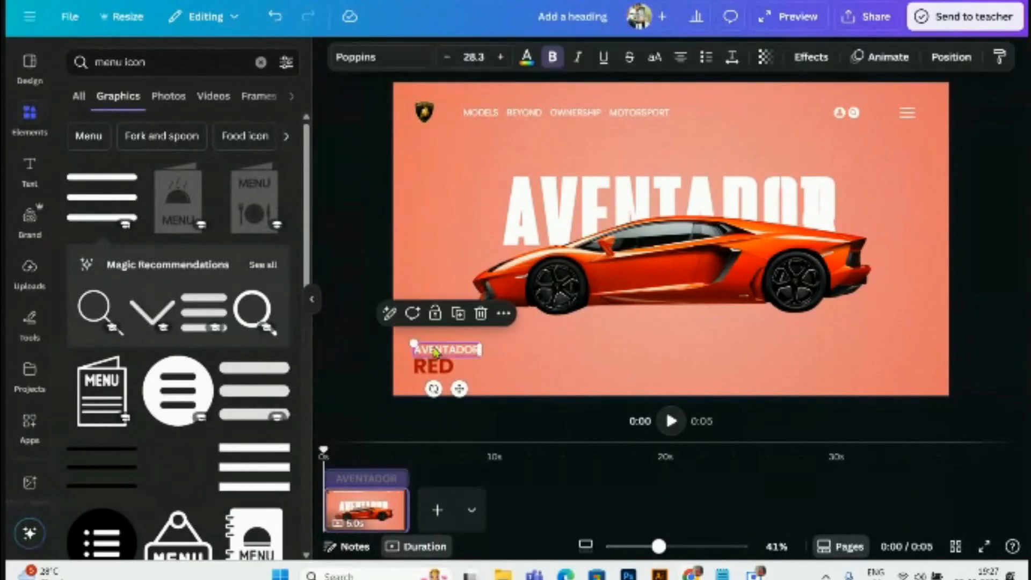
left_click(460, 311)
left_click_drag(466, 354, 757, 365)
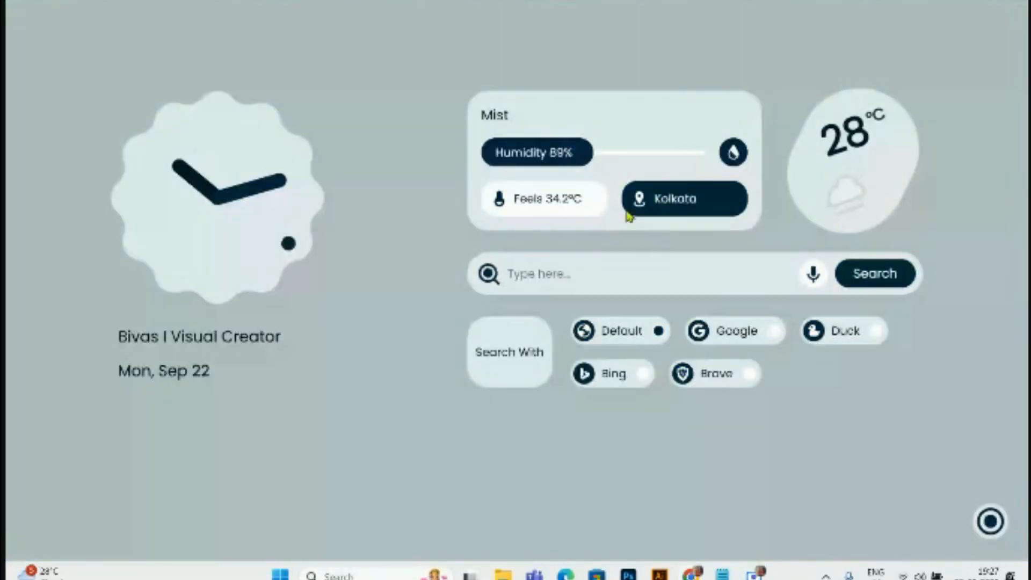
- Search the web for LOREM IPSUM, open the Lipsum site and copy the opening sentence under "What is Lorem Ipsum?"
left_click(591, 275)
type("4")
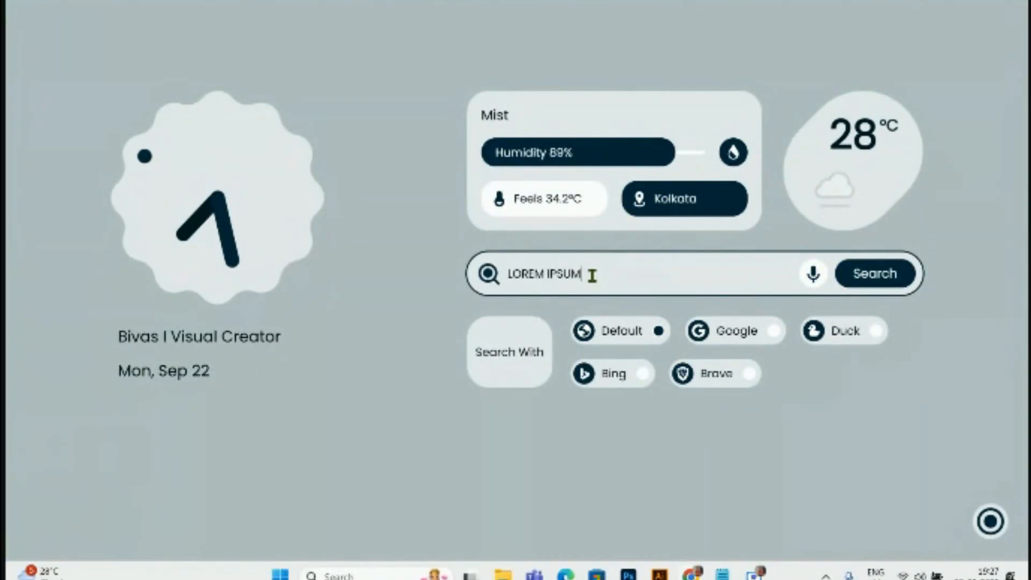
type("OREM IPSUM")
key("Return")
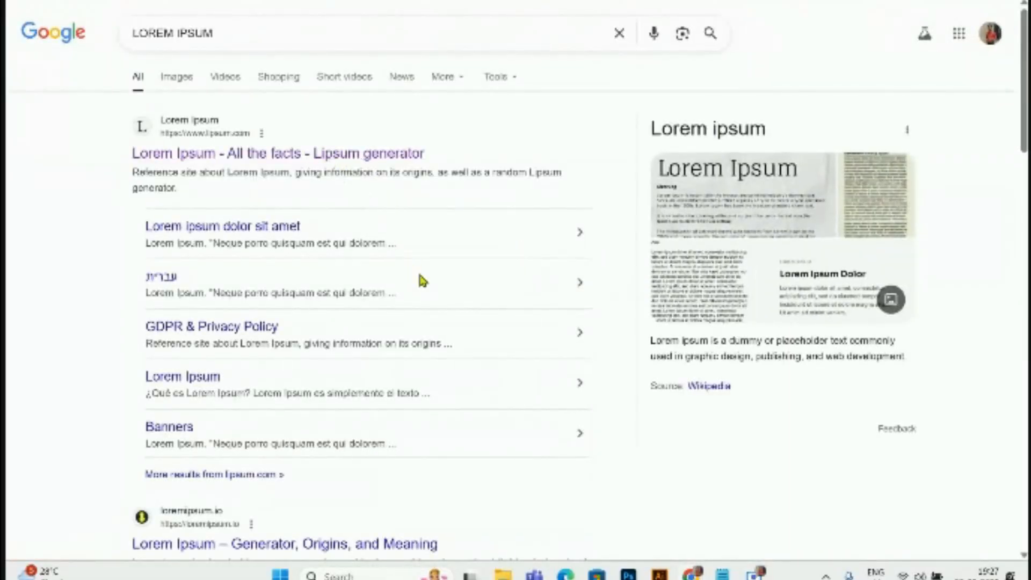
scroll(256, 413, "down", 2)
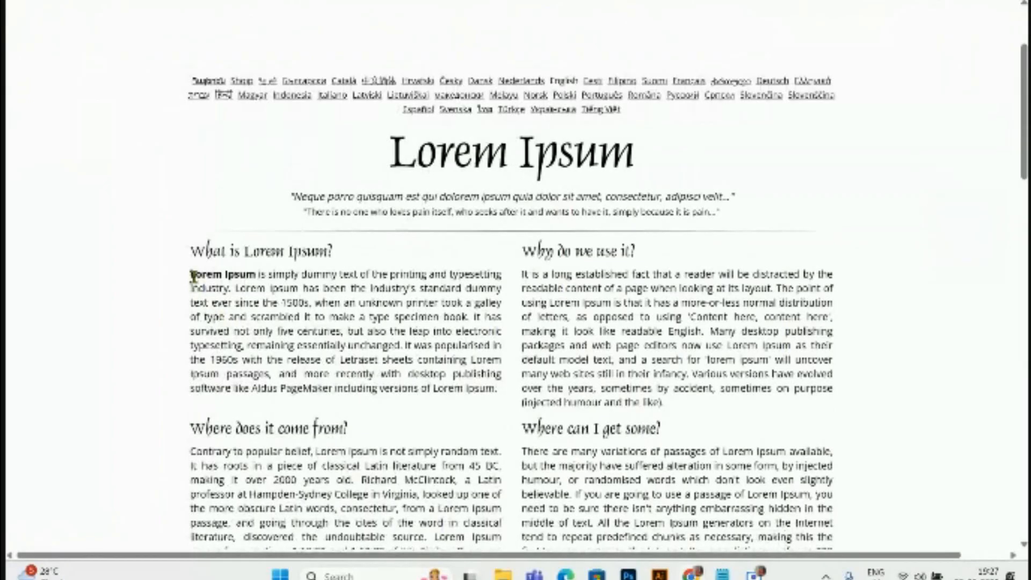
left_click_drag(191, 275, 221, 291)
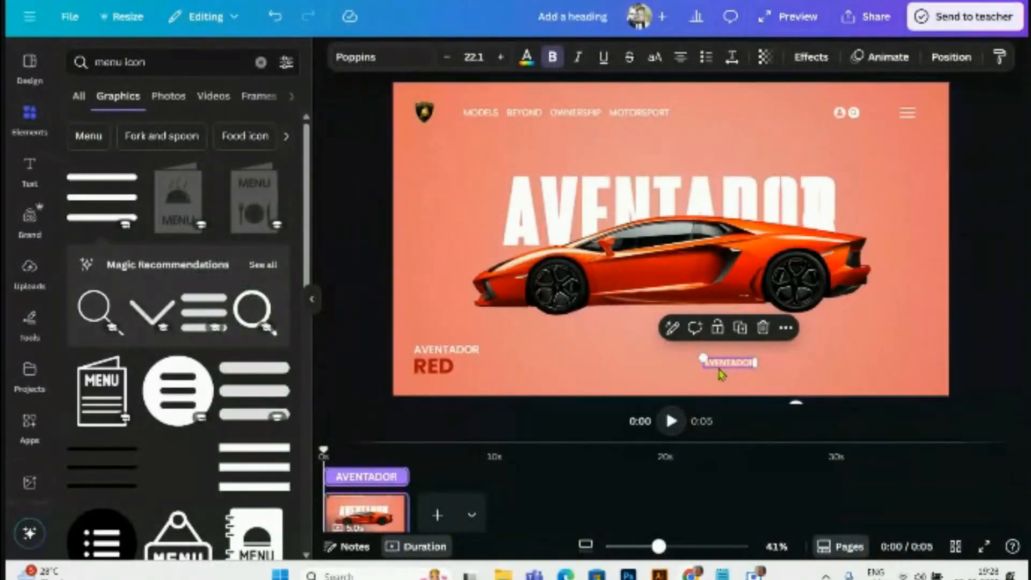
- Back in Canva, replace the copied caption's text with the Lorem Ipsum sentence and narrow its box to wrap onto three lines
double_click(722, 363)
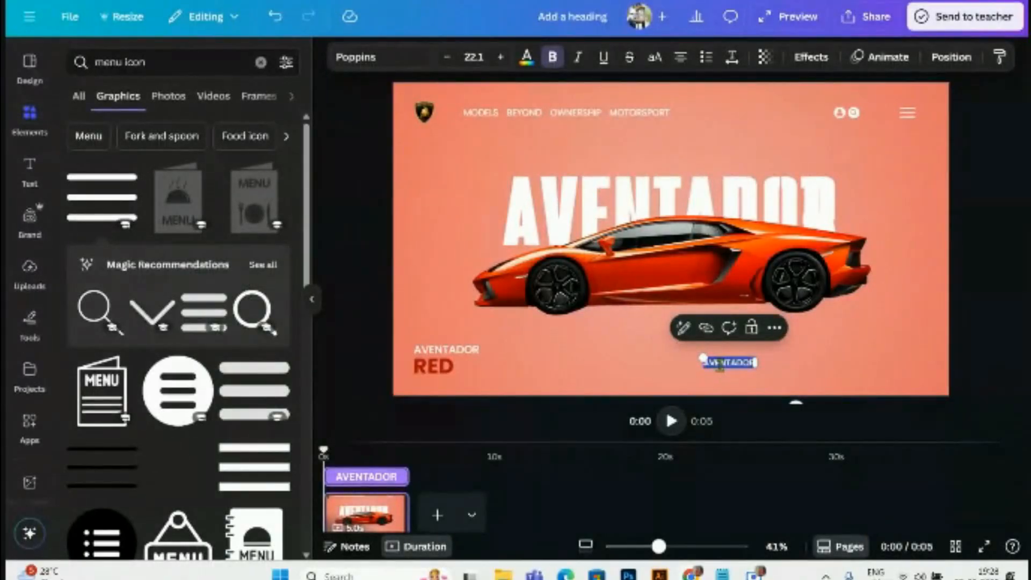
type("Lorem Ipsum is simply dummy text of the printing and typesetting industry")
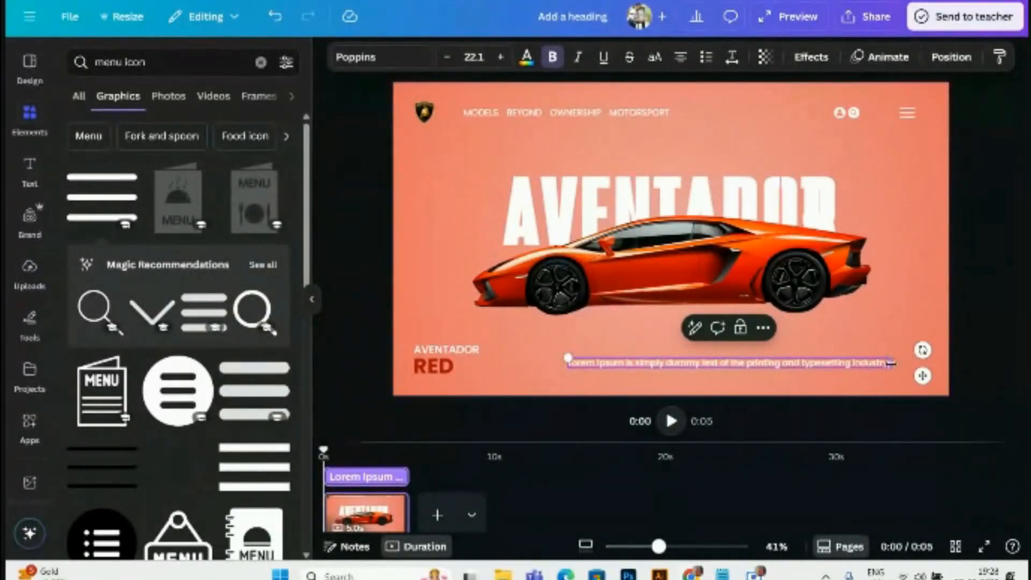
left_click_drag(883, 363, 700, 370)
left_click(705, 371)
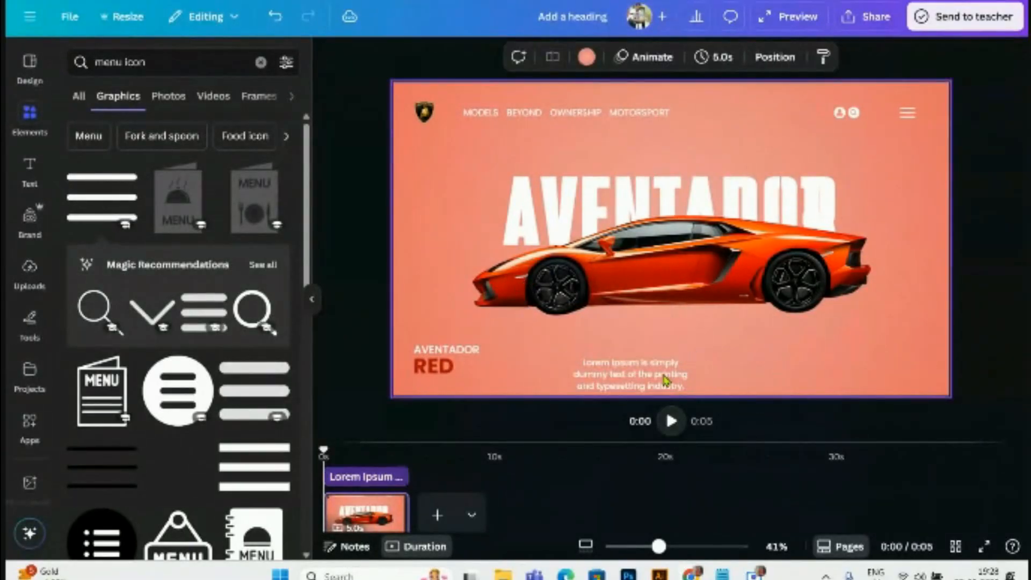
- Format the Lorem Ipsum description as Poppins Regular, left-aligned, with 1.27 line spacing
left_click(666, 380)
left_click(352, 56)
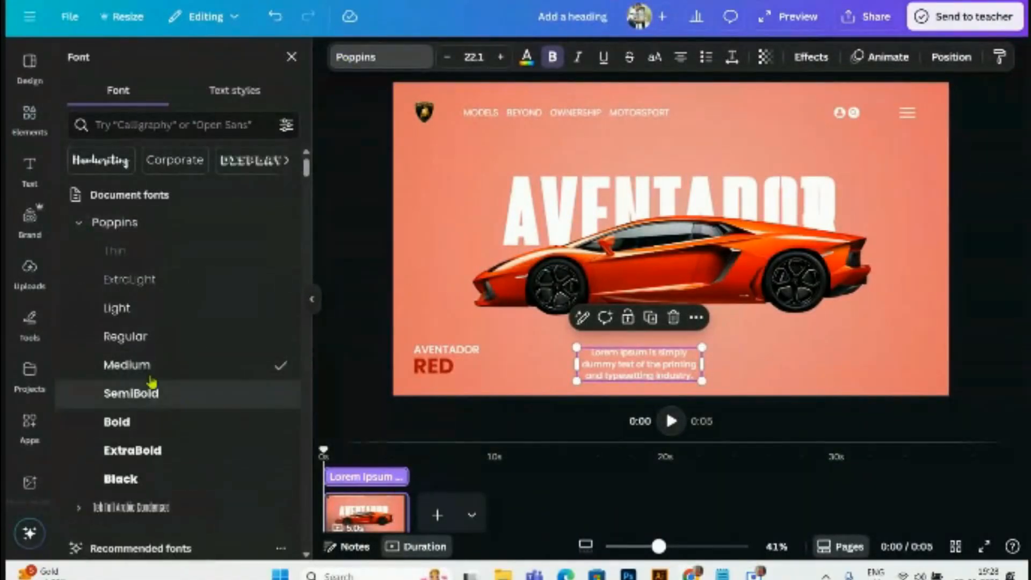
left_click(123, 336)
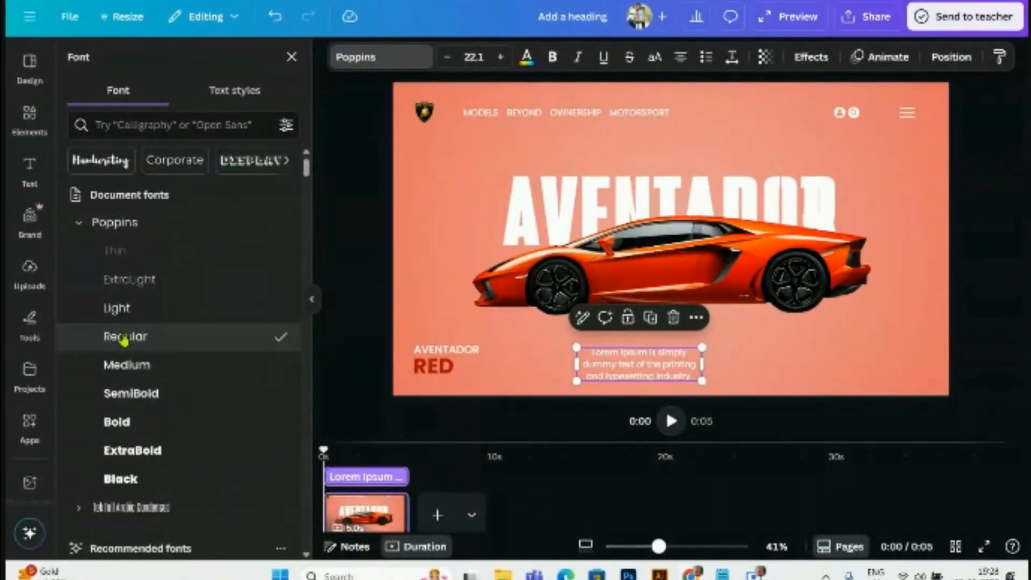
left_click(679, 57)
left_click(731, 57)
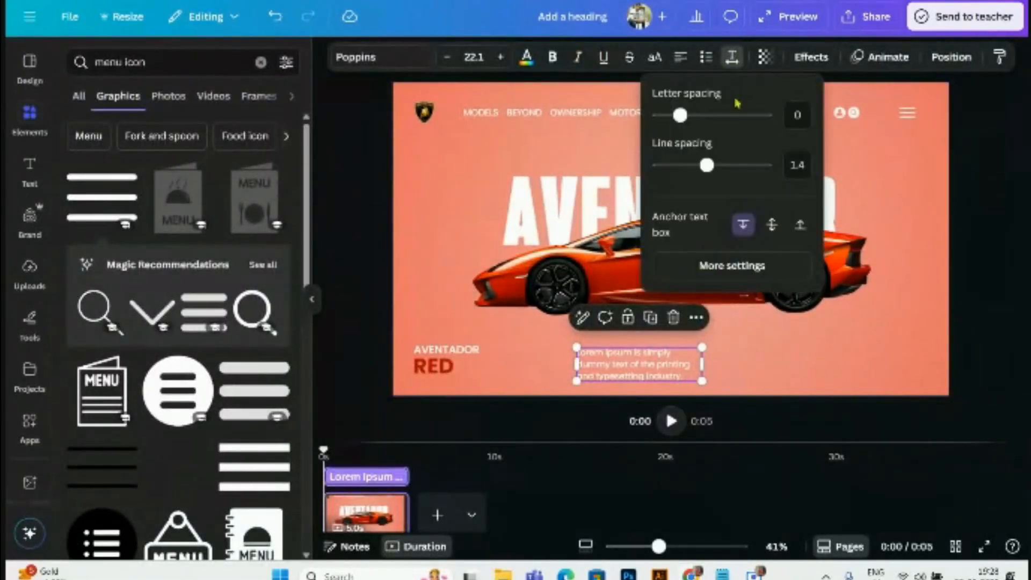
left_click_drag(706, 166, 700, 166)
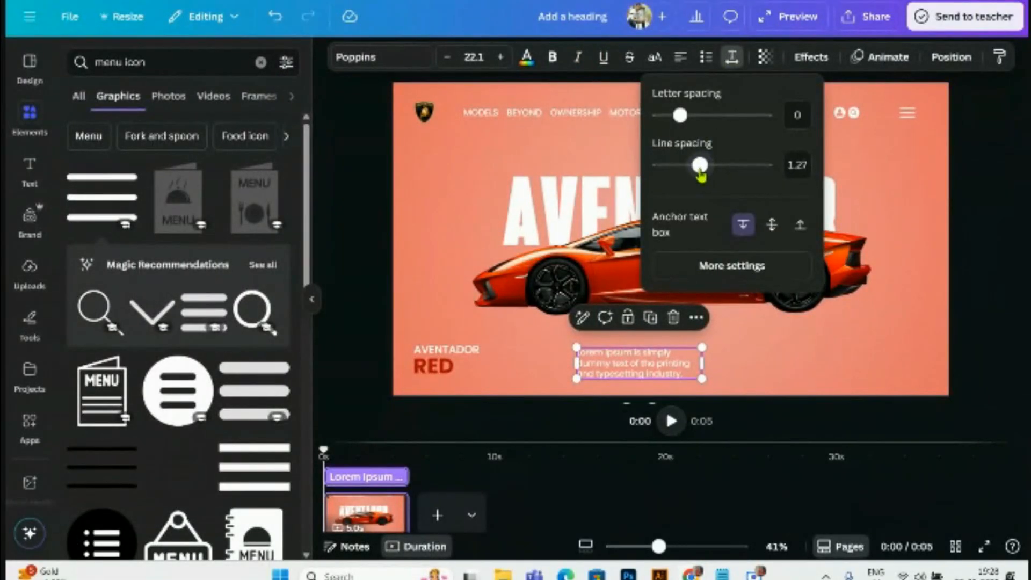
left_click(729, 373)
- Move the description to the page's lower right below the rear wheel and set its weight to Poppins Light
left_click(635, 369)
left_click_drag(636, 370, 843, 360)
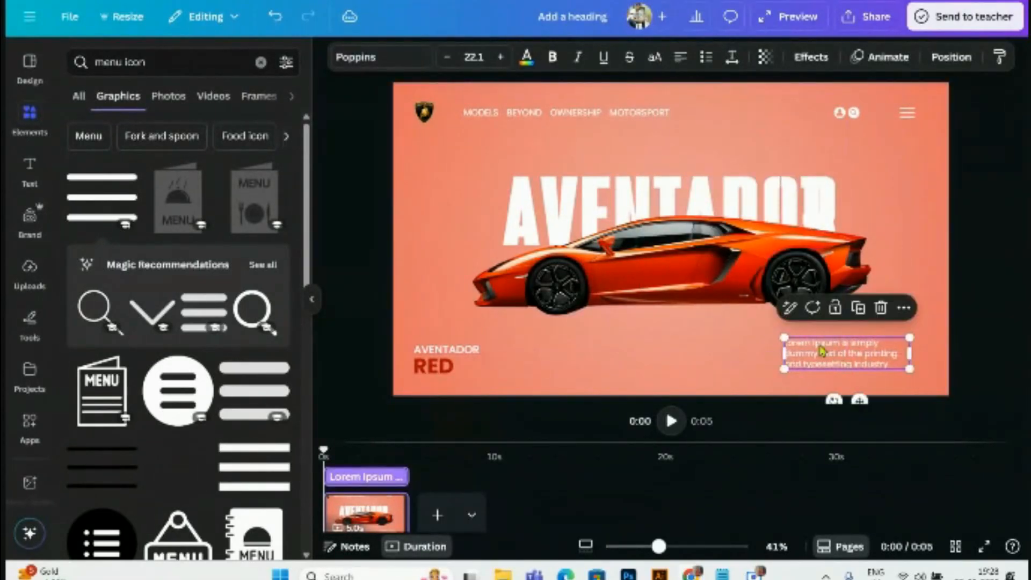
left_click(372, 166)
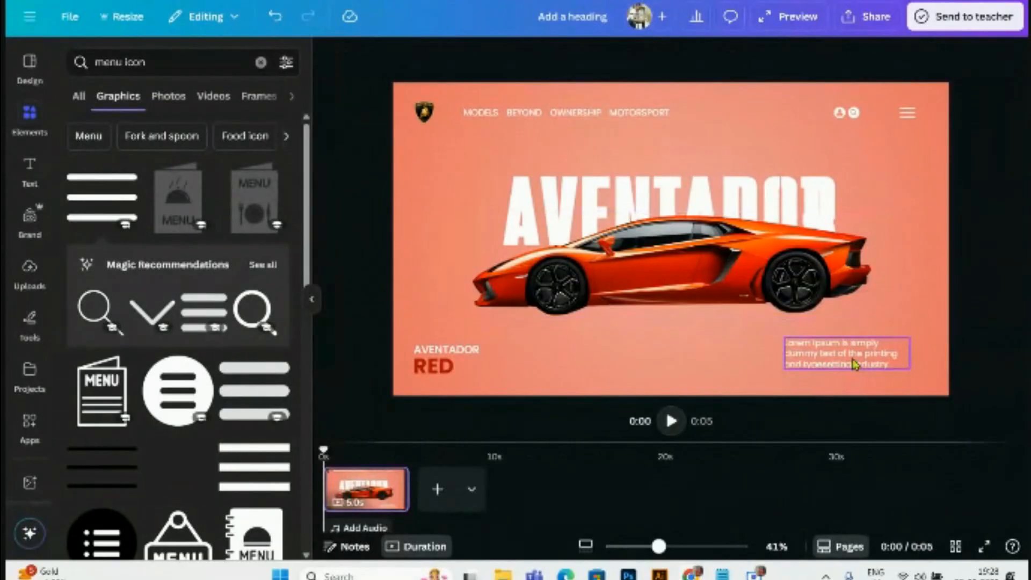
left_click(856, 365)
left_click(357, 58)
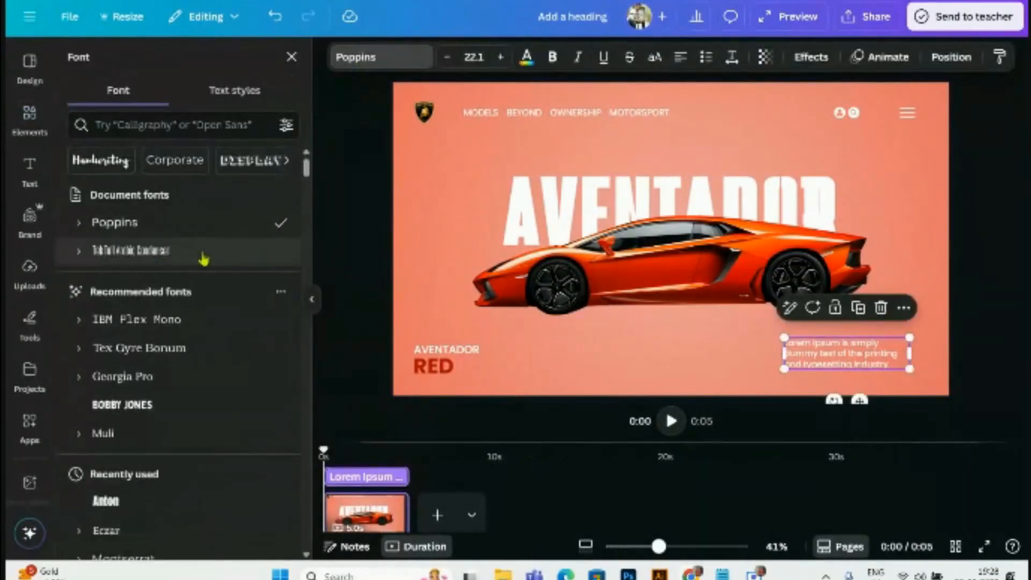
left_click(79, 230)
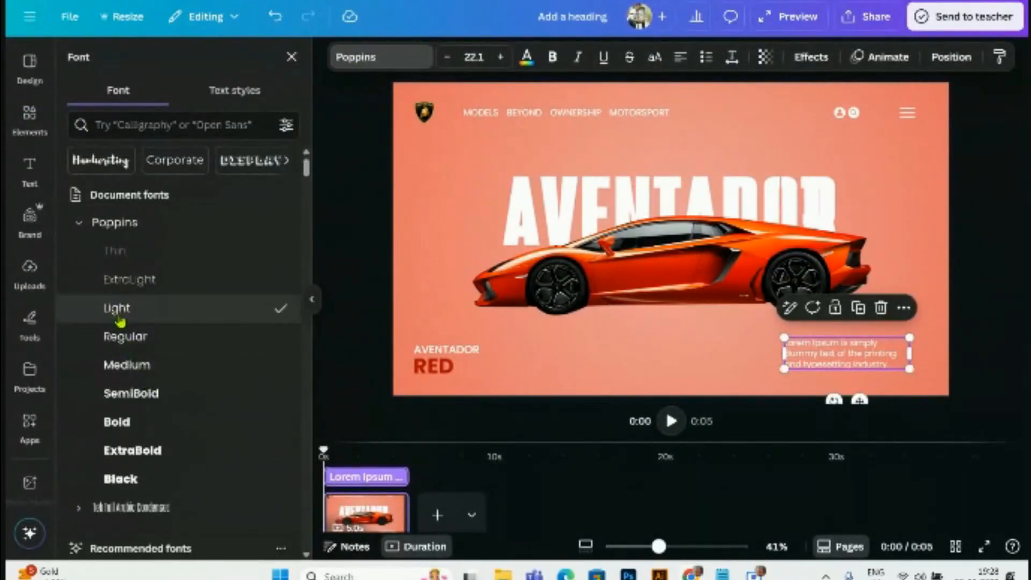
left_click(970, 358)
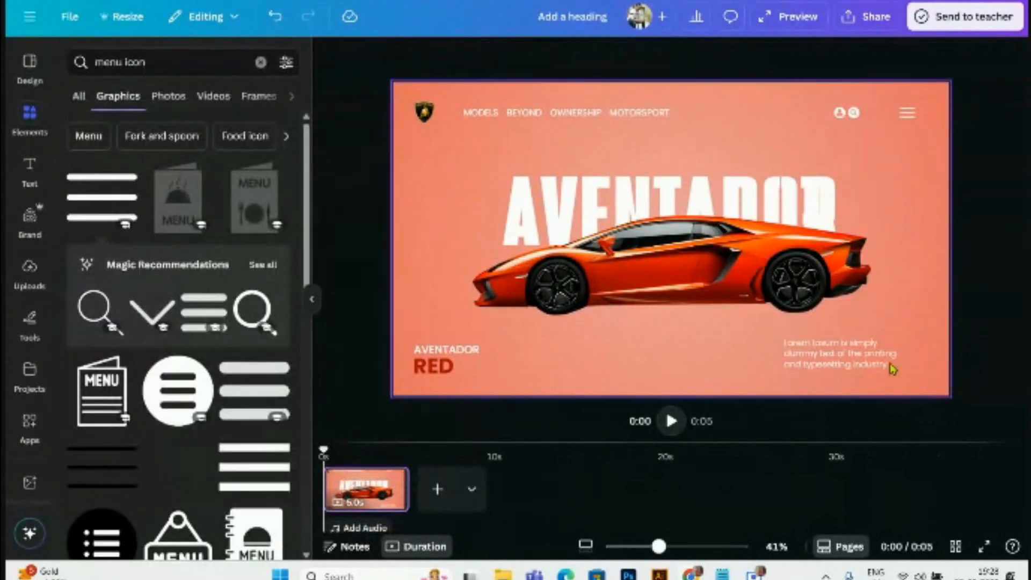
- Shift the description slightly further right, keeping it level with the AVENTADOR RED captions
left_click_drag(859, 364, 869, 359)
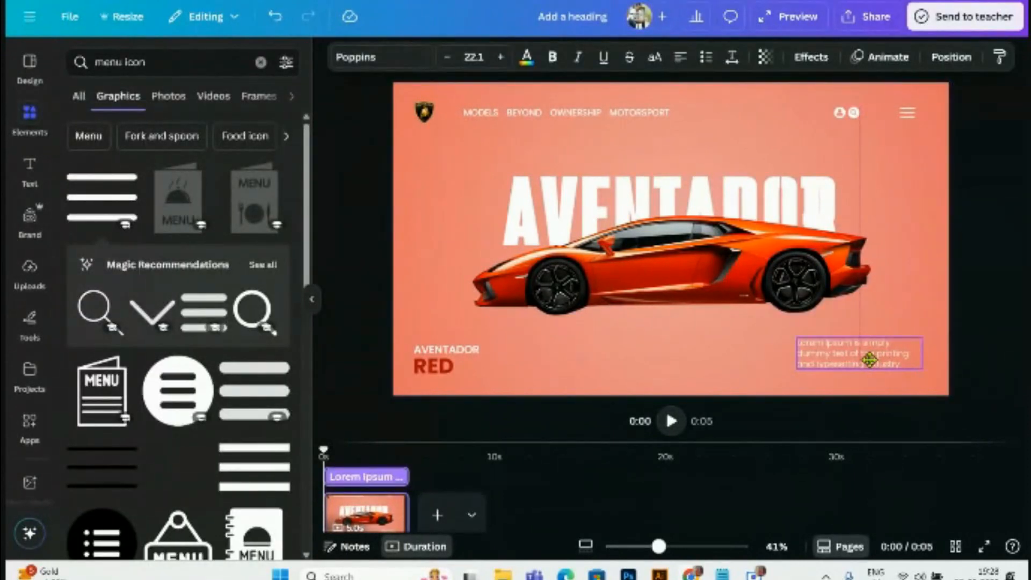
left_click(869, 359)
mouse_move(927, 353)
left_mouse_down()
mouse_move(900, 362)
mouse_move(918, 361)
left_mouse_up()
left_click(996, 349)
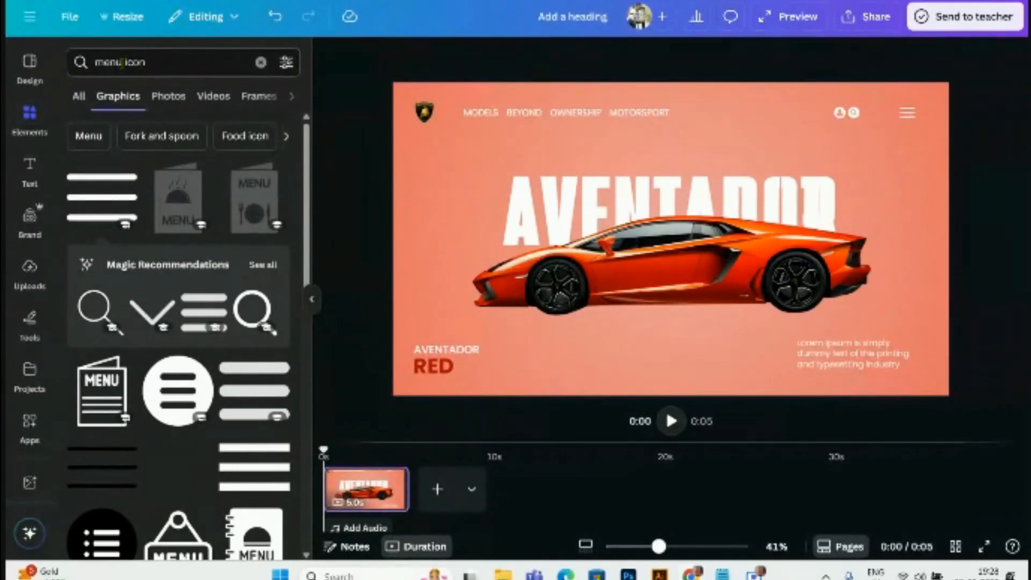
- Search the graphics library for "arrow icon"
double_click(102, 62)
type("ar")
type("row")
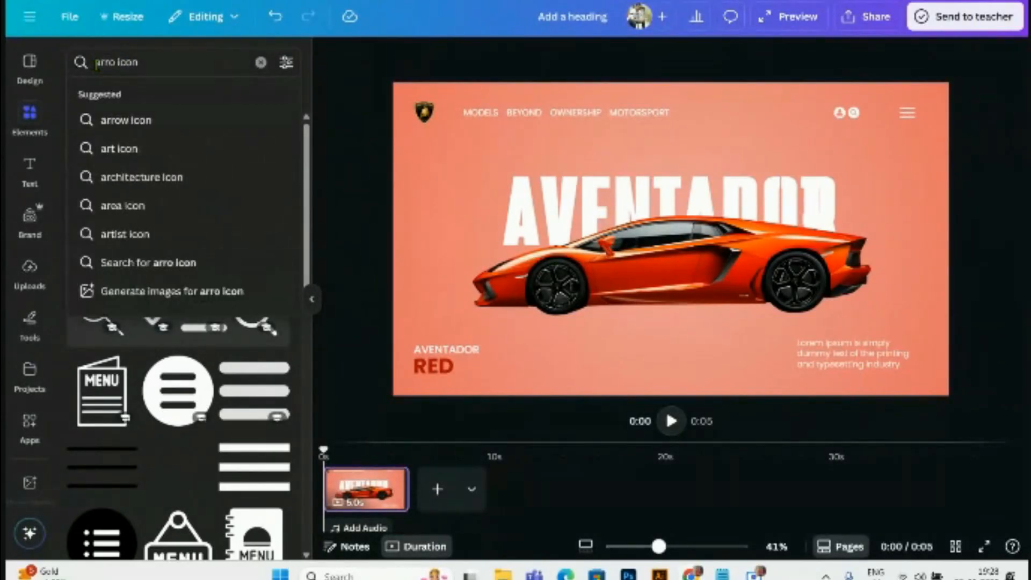
key("Return")
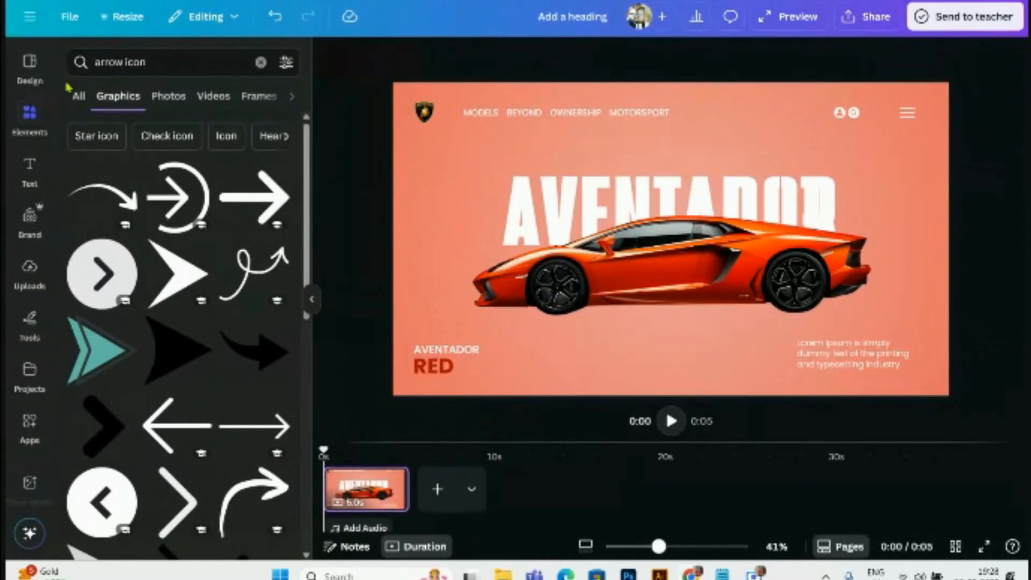
- Try the thin dark circled right arrow from the results as a small icon below the logo
scroll(177, 254, "down", 5)
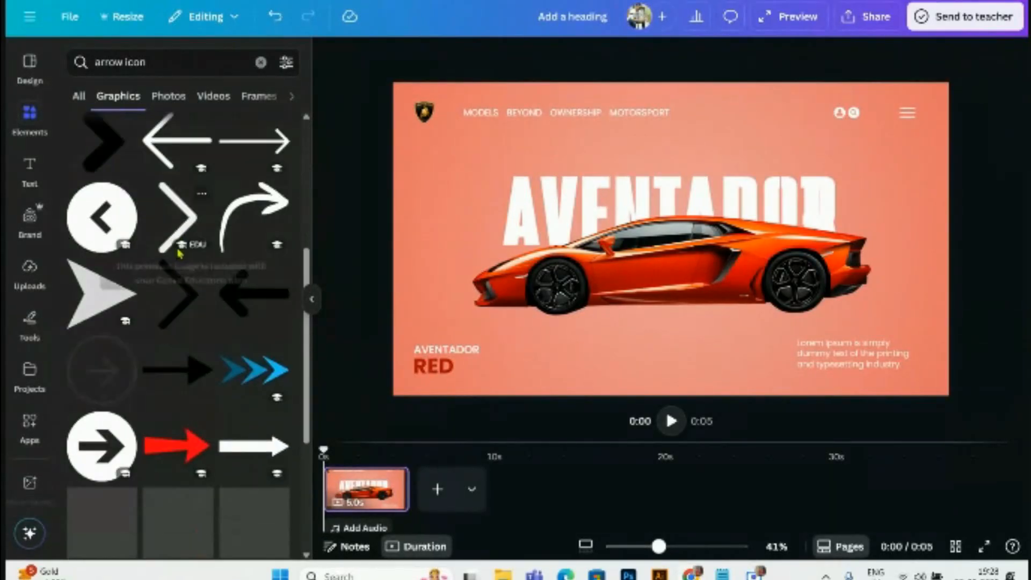
scroll(179, 254, "down", 1)
left_click(101, 298)
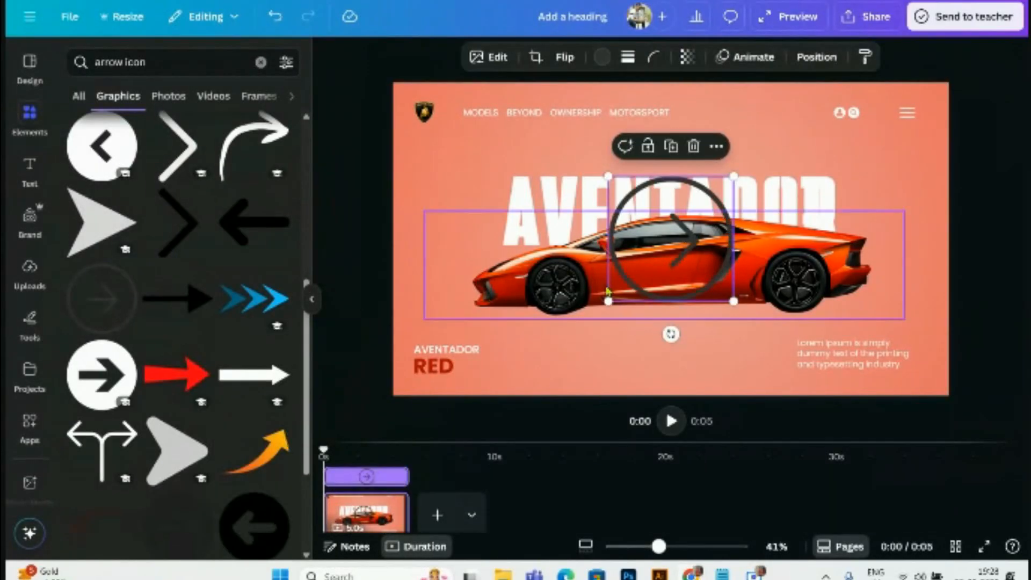
left_click_drag(606, 292, 476, 231)
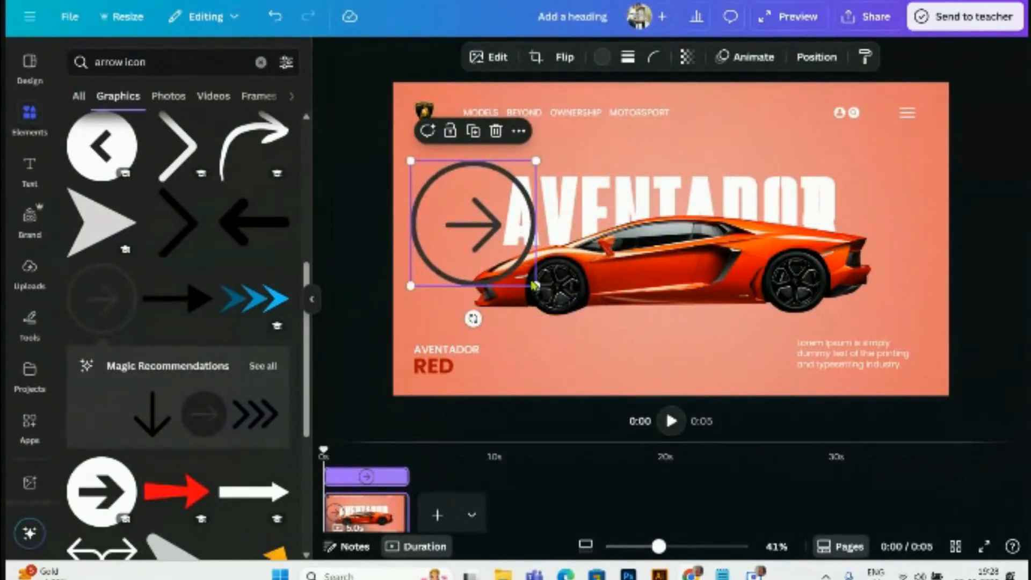
left_click_drag(534, 285, 400, 203)
- Add the white-previewed outlined circled right arrow from the results and remove the first small arrow icon
scroll(226, 392, "down", 7)
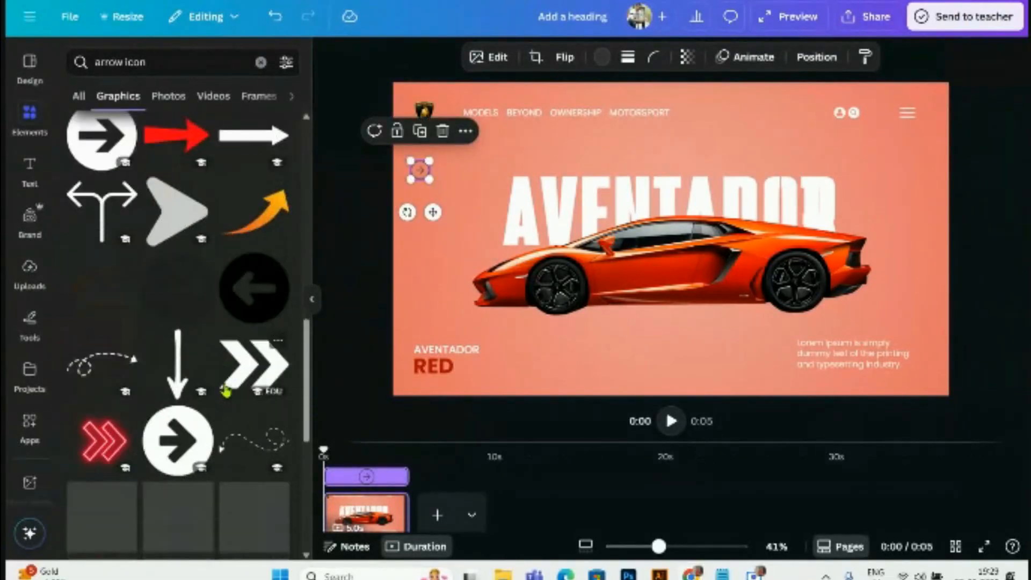
scroll(225, 392, "down", 3)
scroll(226, 392, "down", 6)
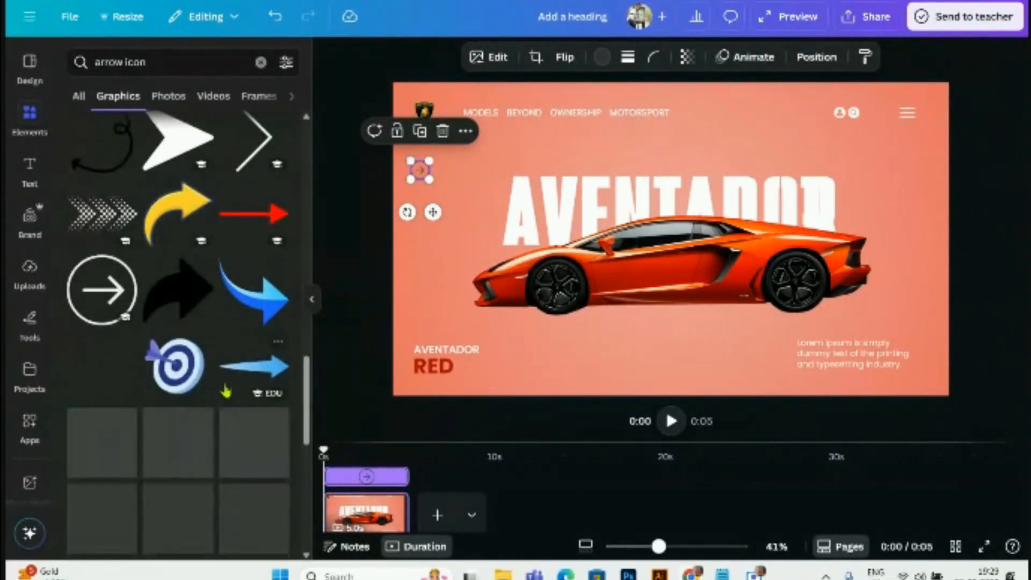
left_click(103, 292)
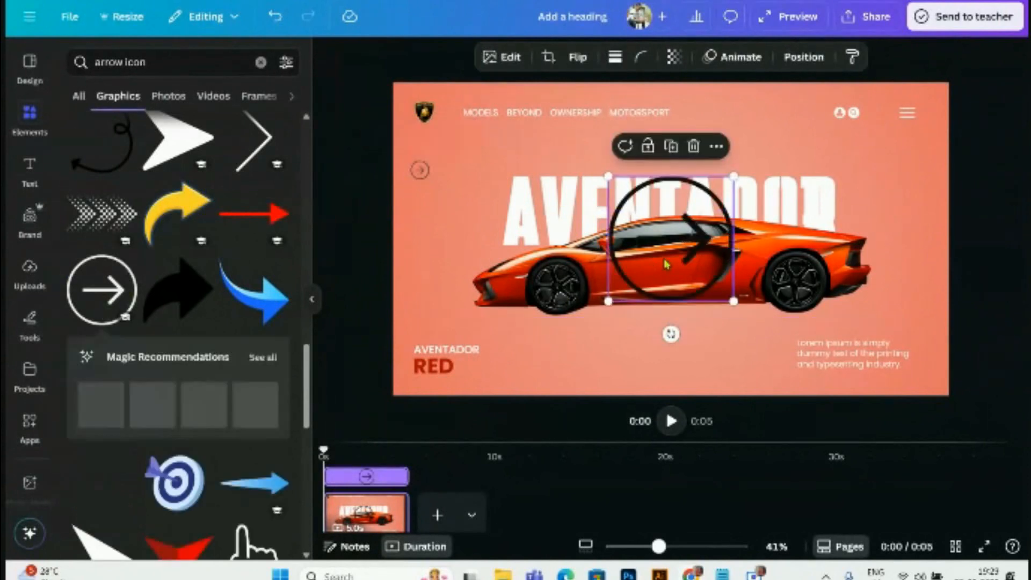
left_click_drag(664, 263, 456, 244)
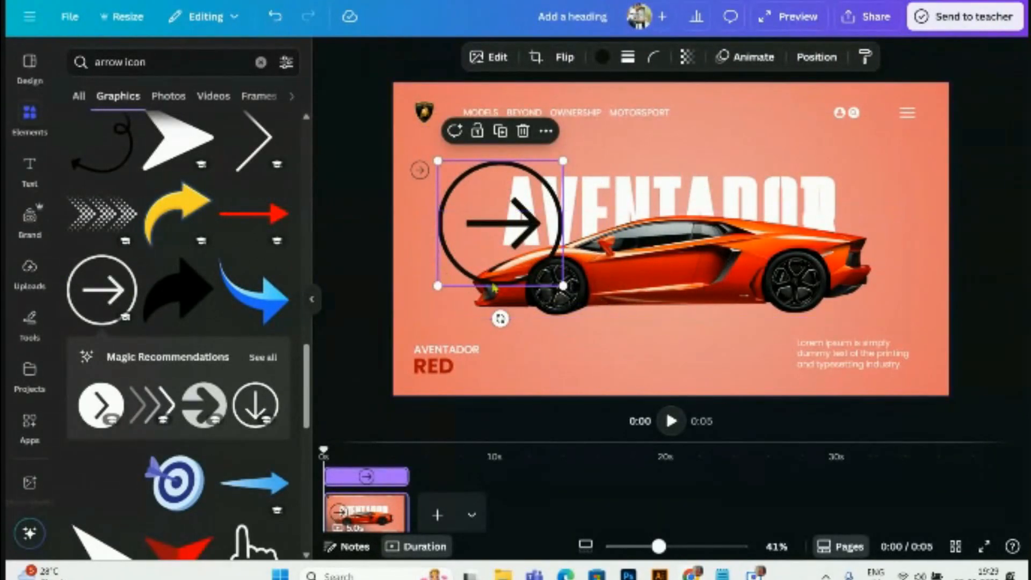
left_click(449, 156)
left_click(454, 185)
- Shrink the new circled arrow to a small icon and place it just below the description
left_click_drag(438, 161, 548, 272)
left_click_drag(563, 318, 833, 414)
scroll(907, 375, "up", 3)
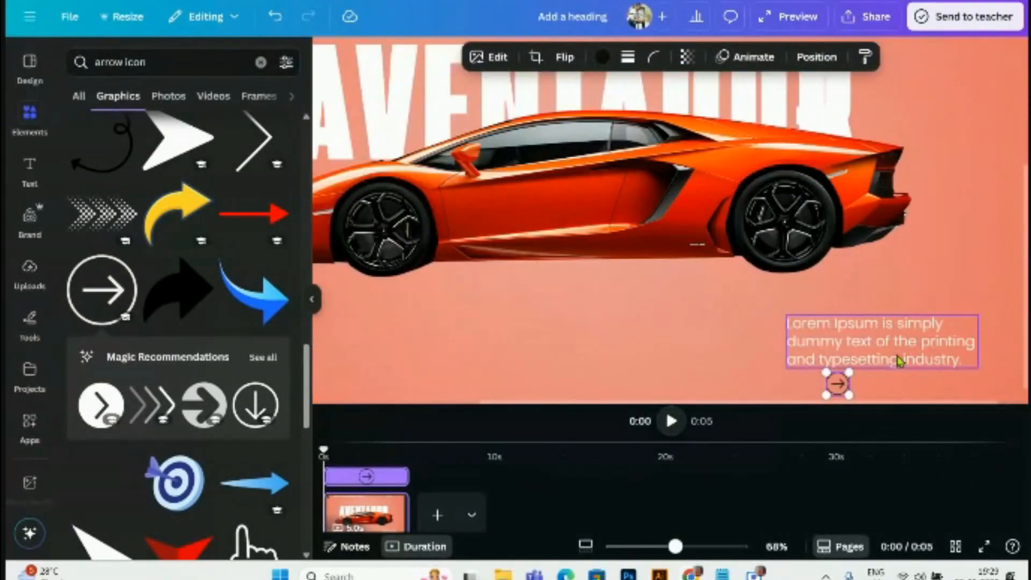
- Move the description up slightly and align the arrow icon with the text's left edge
left_click(907, 360)
left_click_drag(906, 359, 907, 351)
left_click(837, 383)
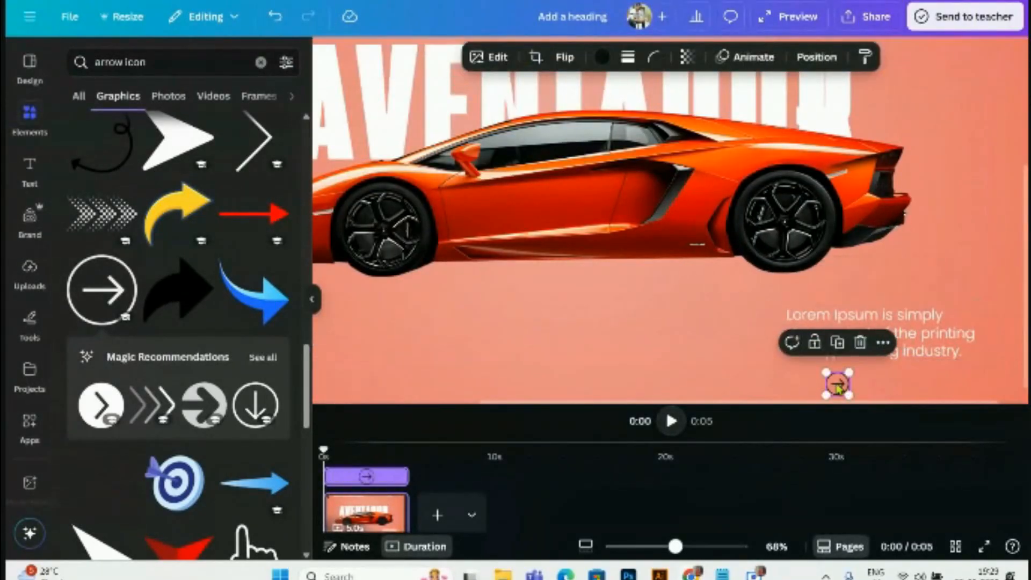
left_click_drag(837, 384, 803, 379)
- Duplicate the arrow icon side by side and flip the left one horizontally to make a left-right pair
left_click(831, 338)
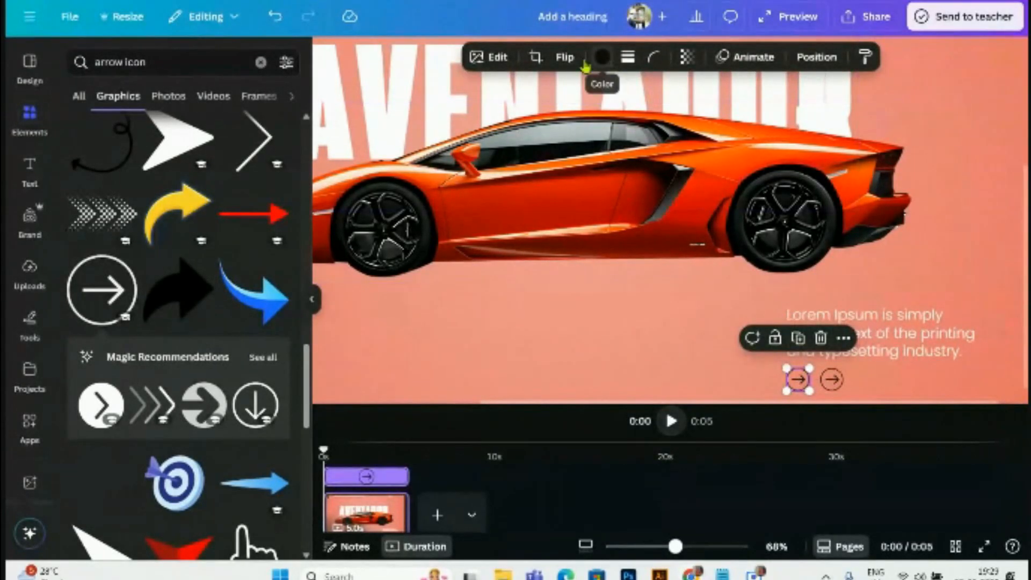
left_click(568, 57)
left_click(576, 96)
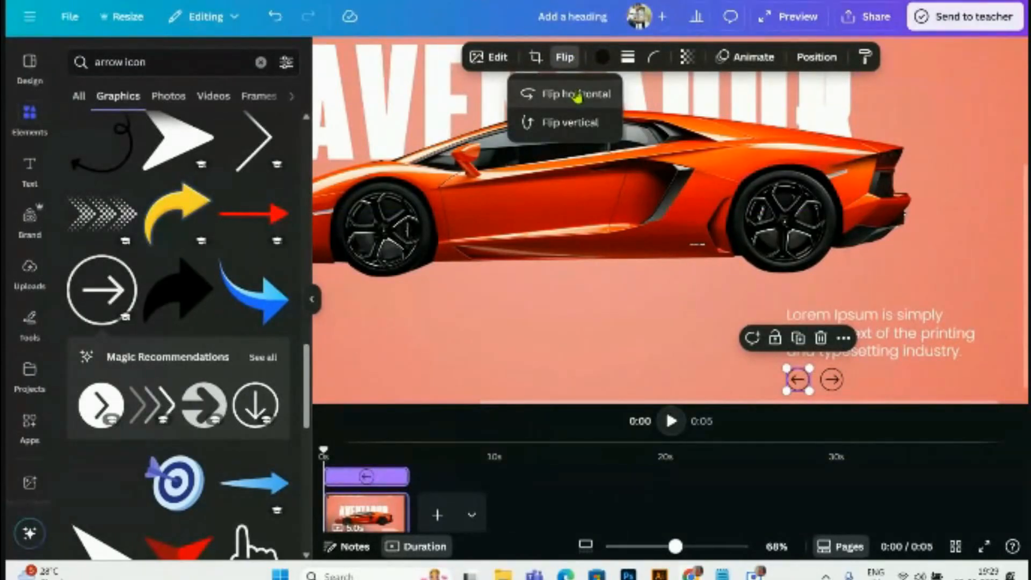
left_click(659, 384)
- Show the rulers, place a vertical guide at the description's left edge and nudge the right arrow closer to the left one
scroll(797, 409, "up", 5)
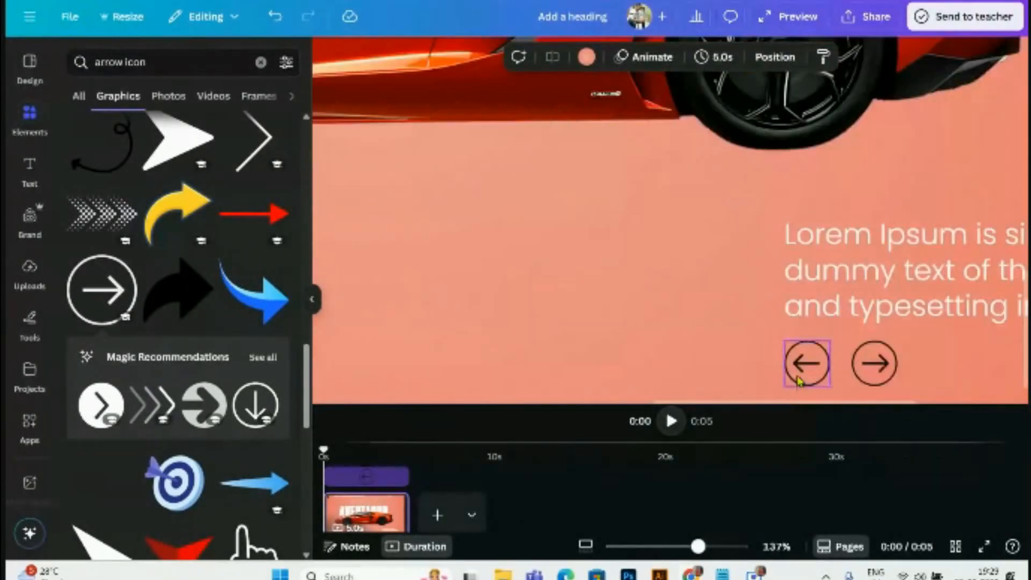
scroll(791, 311, "up", 2)
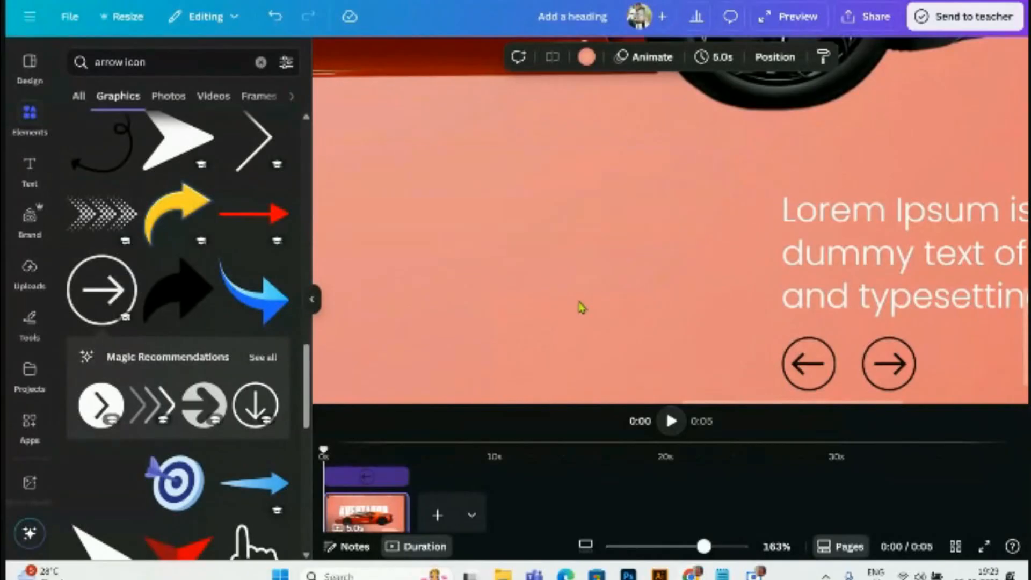
key("shift+r")
left_click_drag(333, 234, 800, 293)
scroll(846, 338, "down", 1)
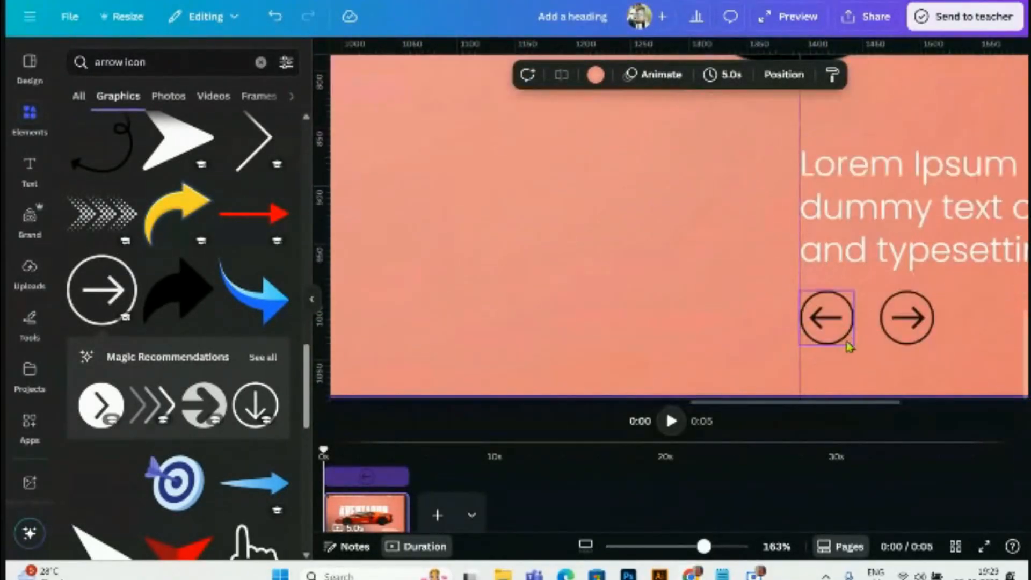
left_click(921, 336)
left_click_drag(907, 321, 904, 321)
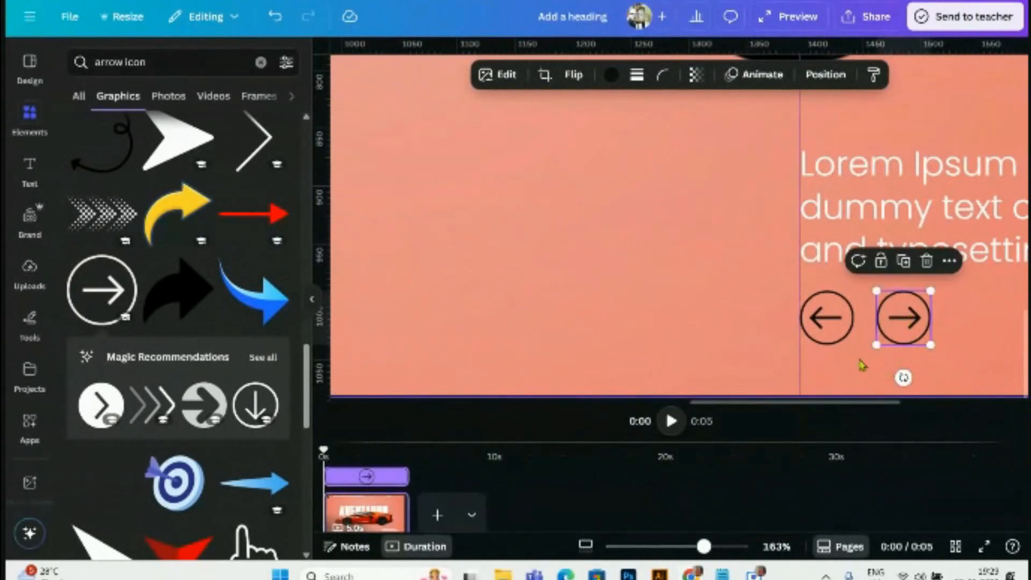
- Recolor both circled arrow icons white
left_click(612, 76)
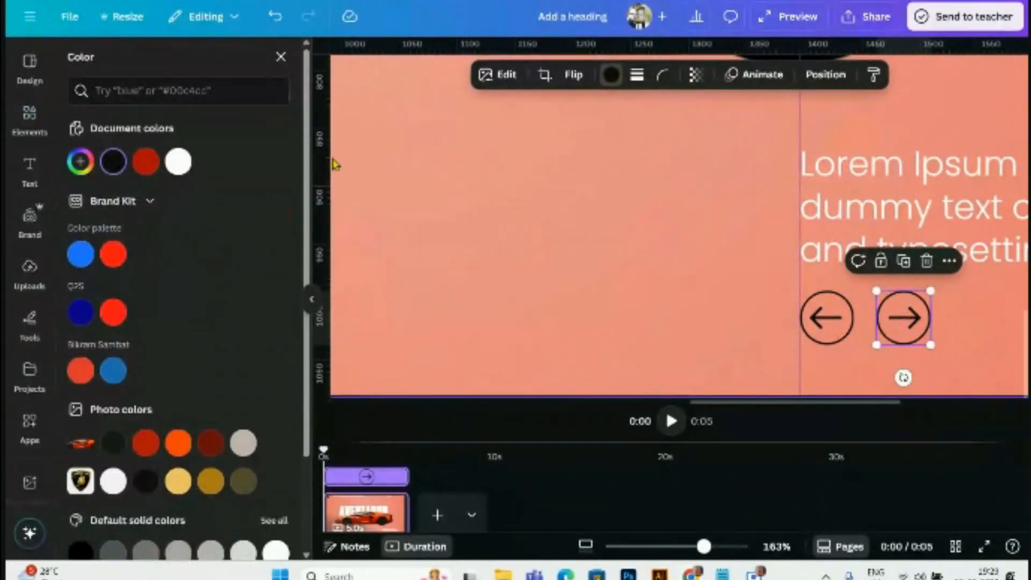
left_click(178, 161)
left_click(800, 318)
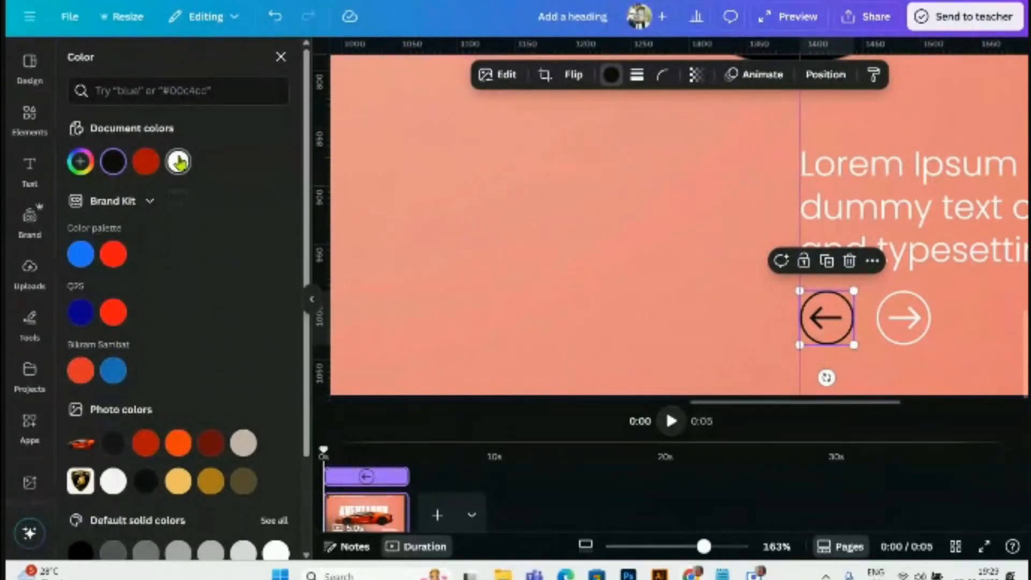
left_click(178, 161)
left_click(954, 364)
scroll(953, 364, "down", 10)
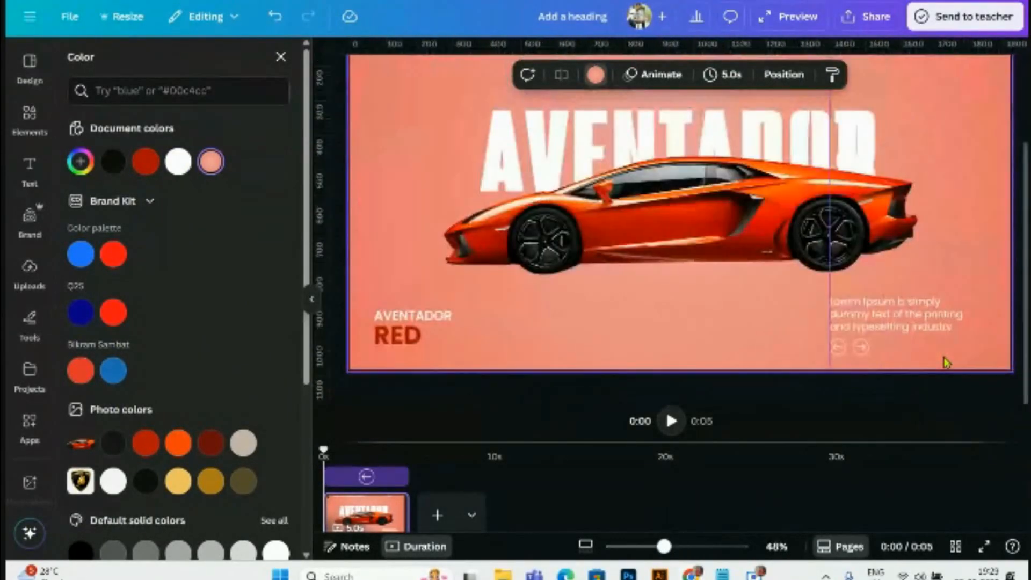
left_click(976, 361)
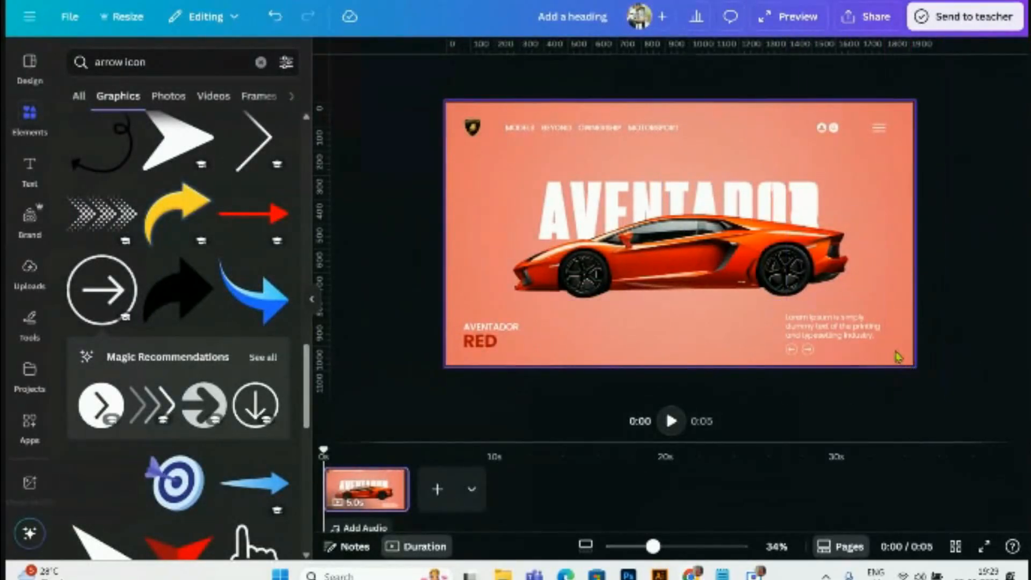
- Shift the description and both arrow icons together slightly right, toward the menu icon's right edge
left_click(868, 355)
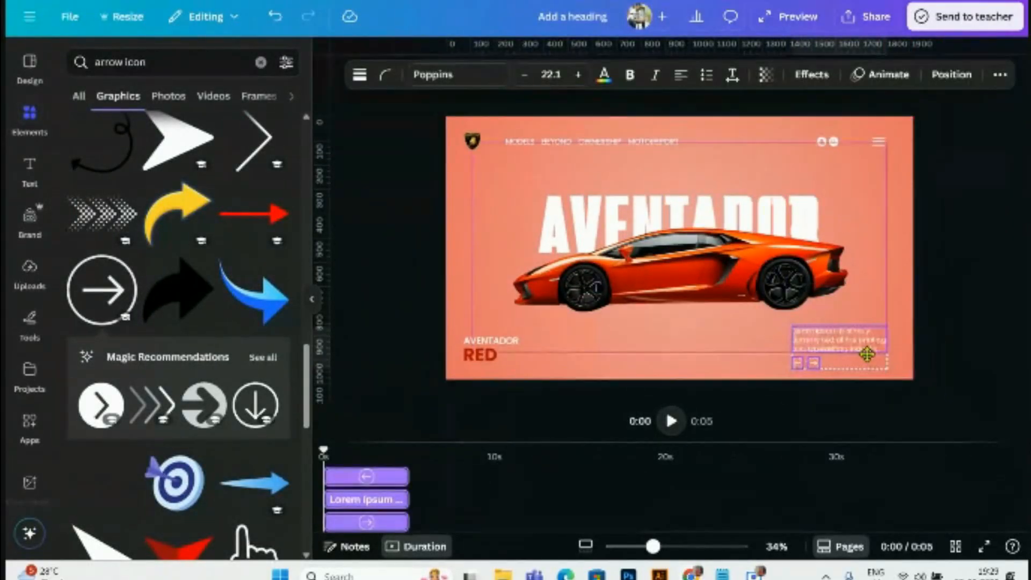
left_click(955, 360)
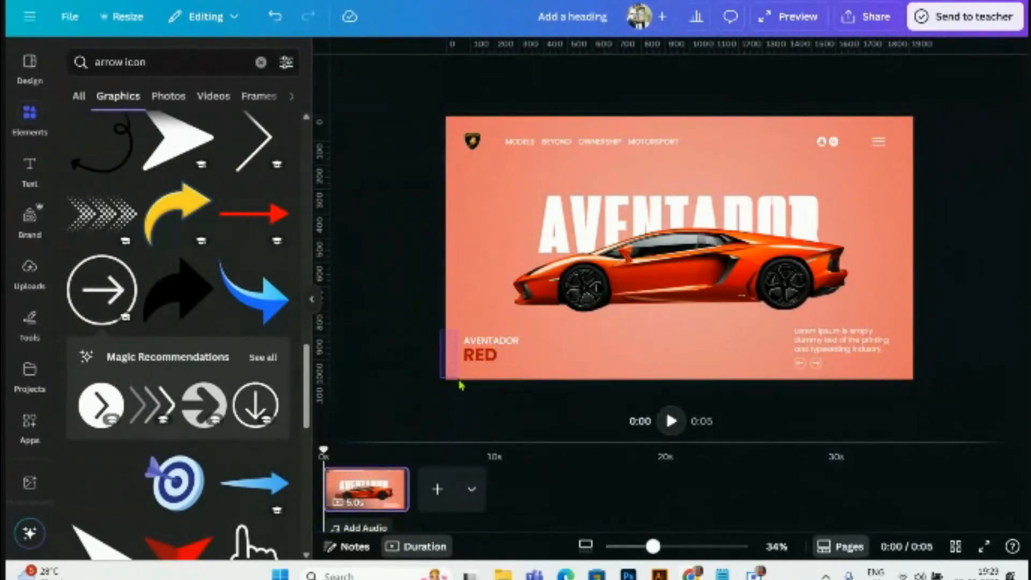
left_click_drag(922, 319, 893, 381)
left_click(894, 383)
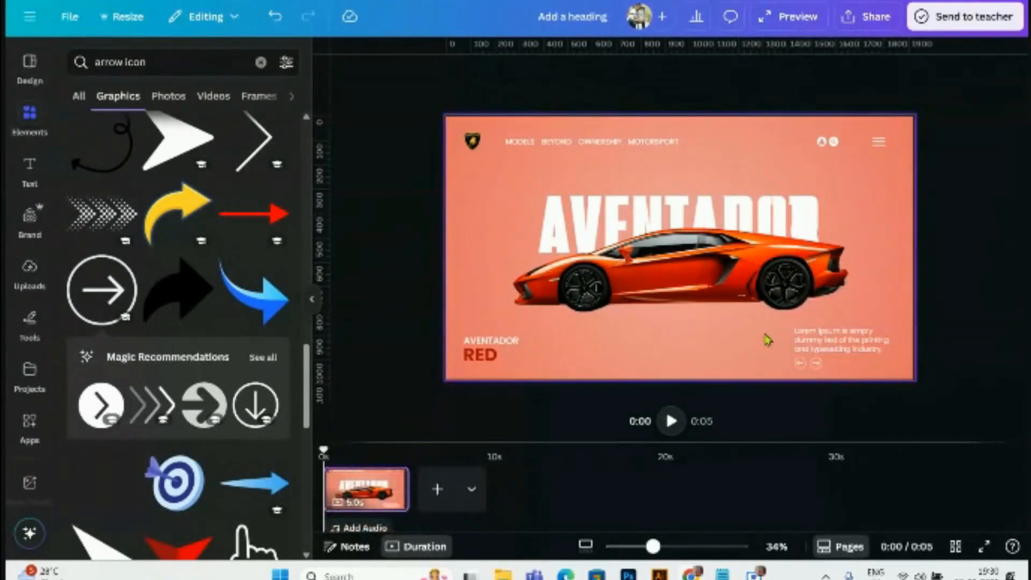
- Nudge the description and its two arrow icons farther right as one block, close to the menu icon's right edge
left_click_drag(763, 332, 826, 372)
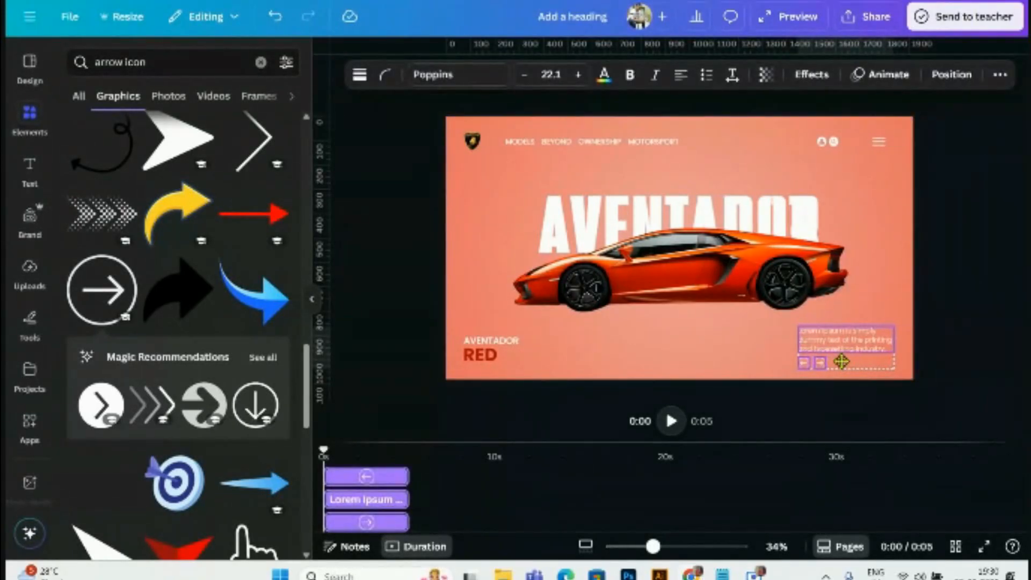
left_click(998, 352)
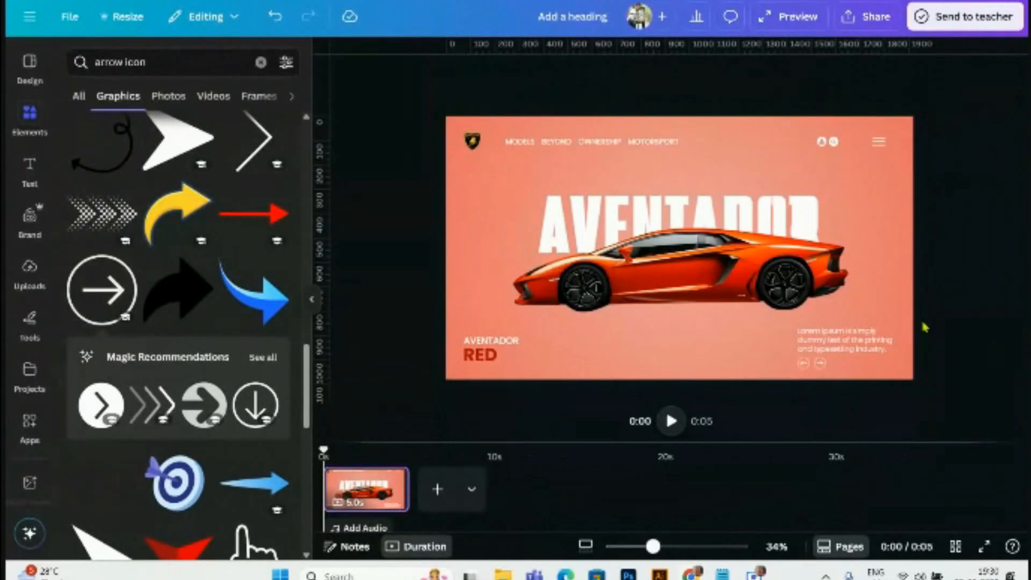
left_click_drag(924, 327, 774, 375)
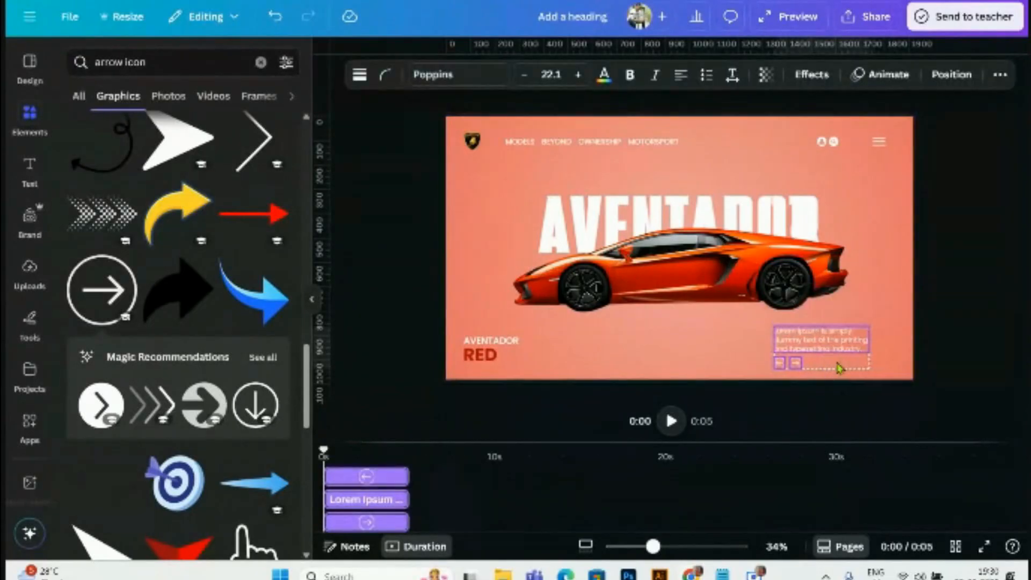
left_click_drag(936, 326, 872, 380)
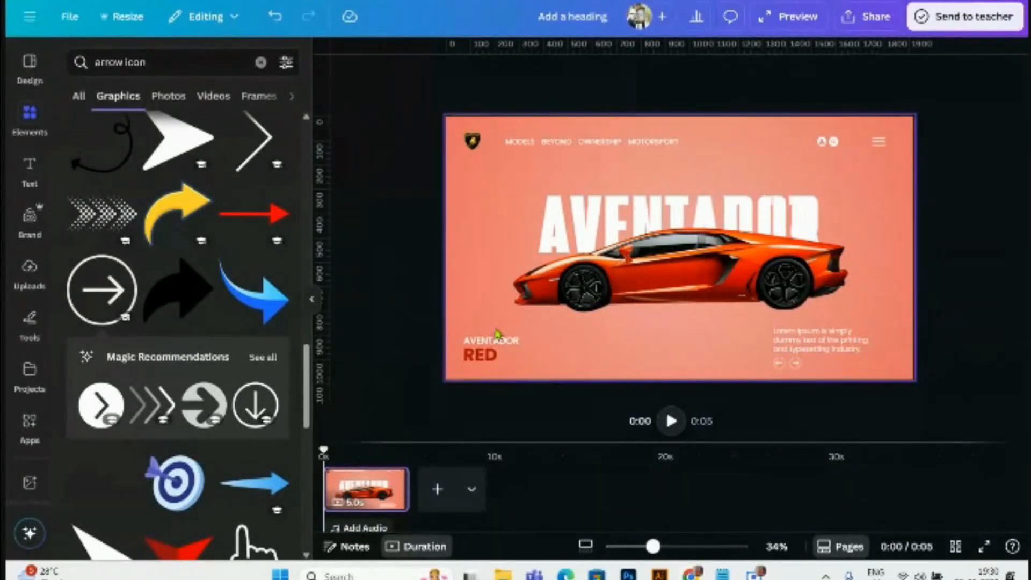
left_click_drag(436, 331, 462, 367)
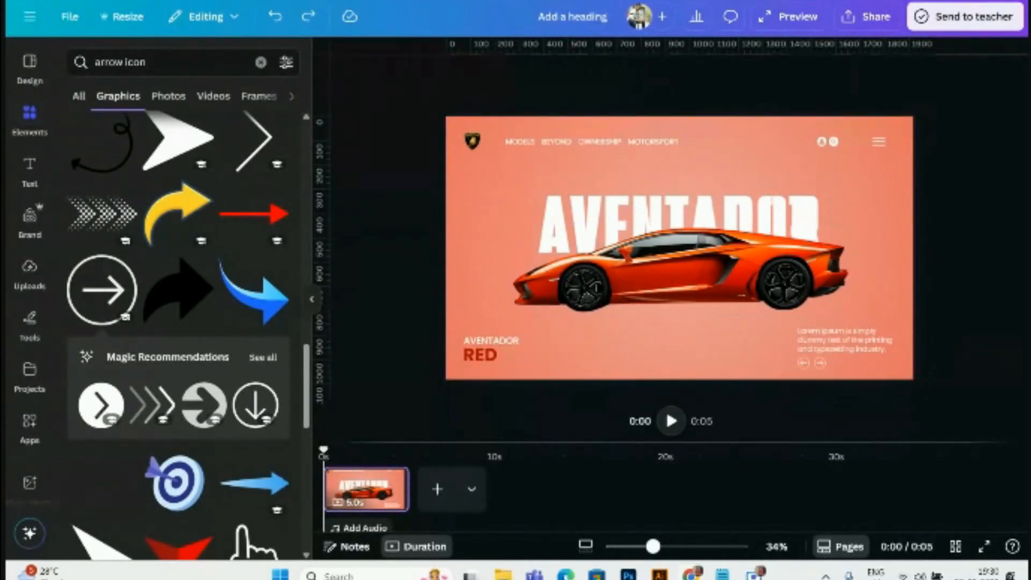
left_click(527, 1)
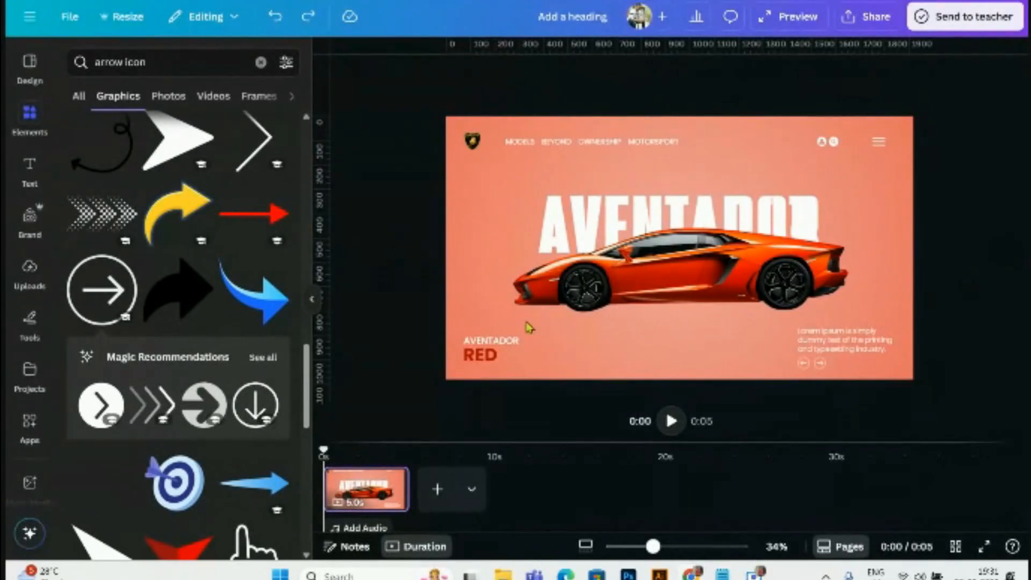
- Clear the arrow icon search and add a red circle from the shapes, shrunk to a small dot below the car
scroll(745, 400, "up", 2)
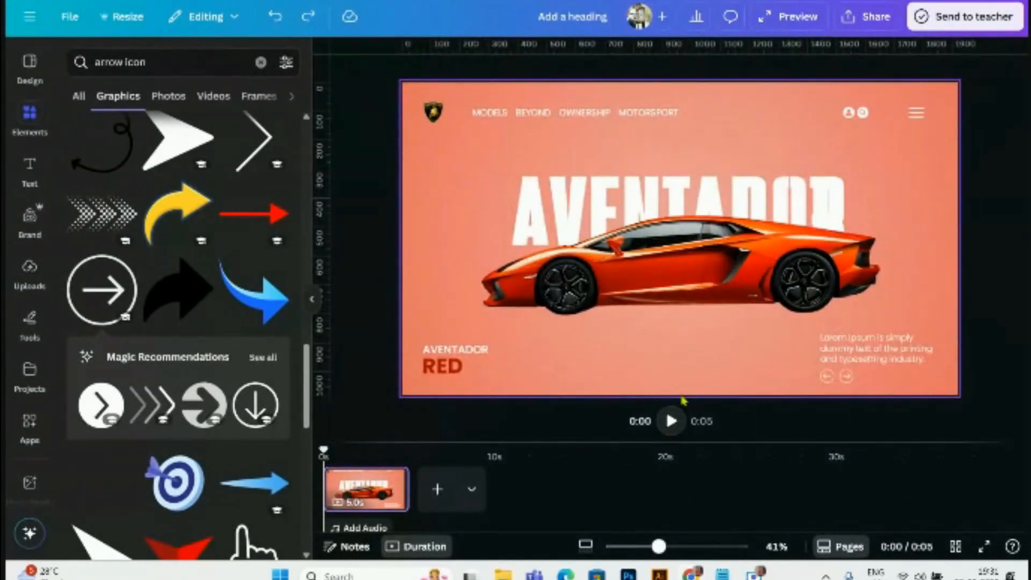
left_click(260, 62)
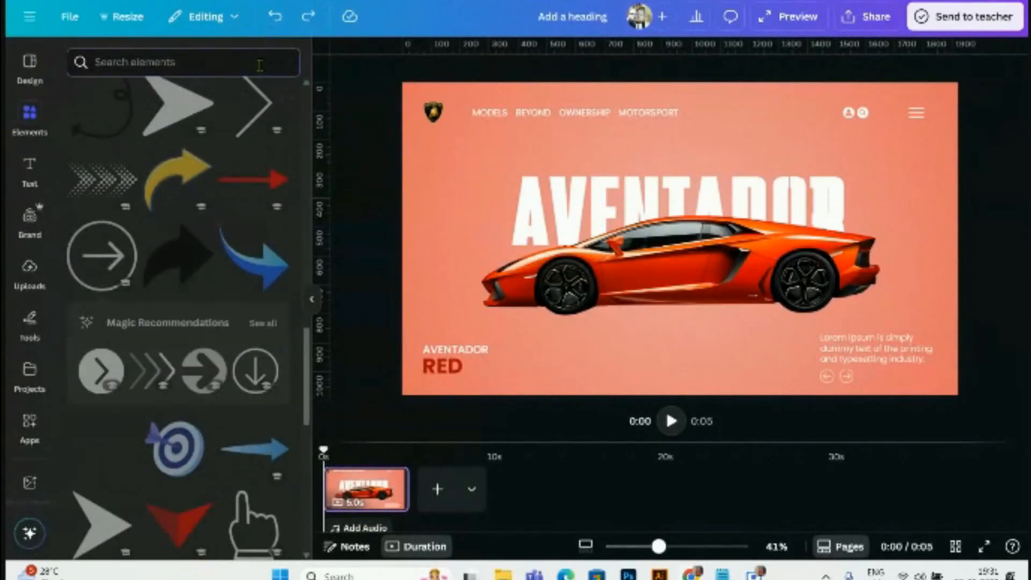
scroll(181, 411, "down", 5)
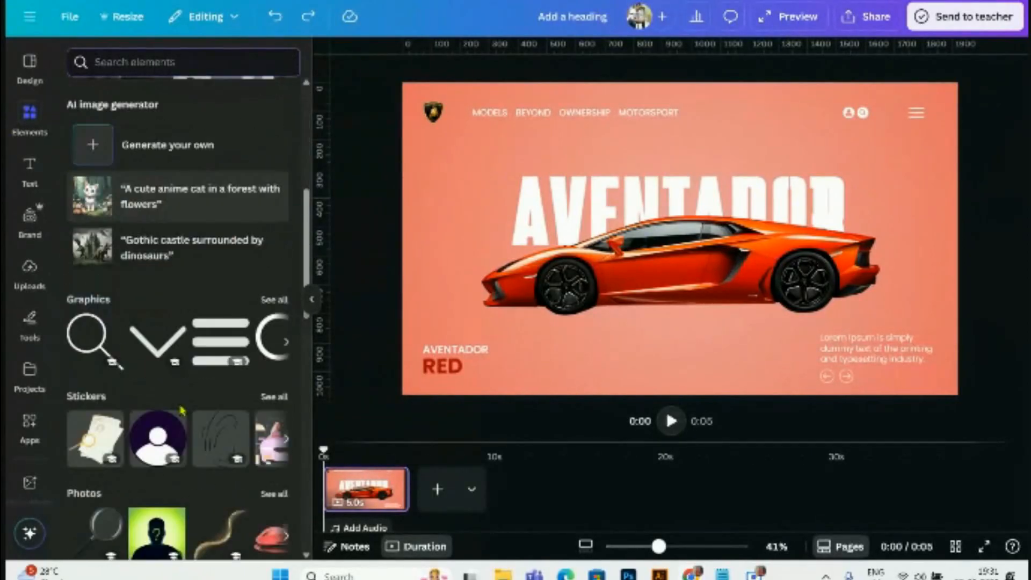
scroll(181, 411, "down", 10)
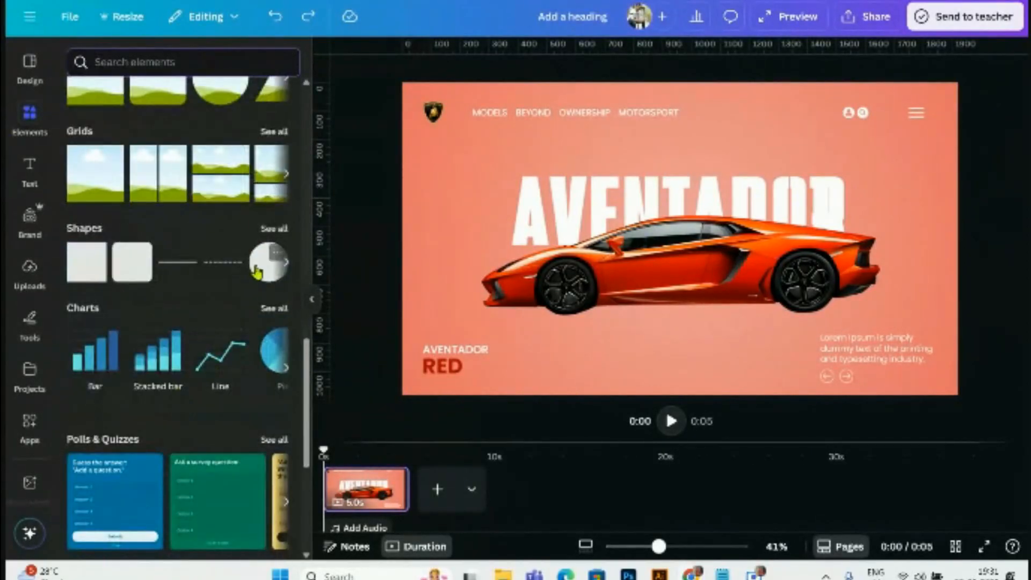
left_click(256, 272)
left_click_drag(710, 239, 684, 326)
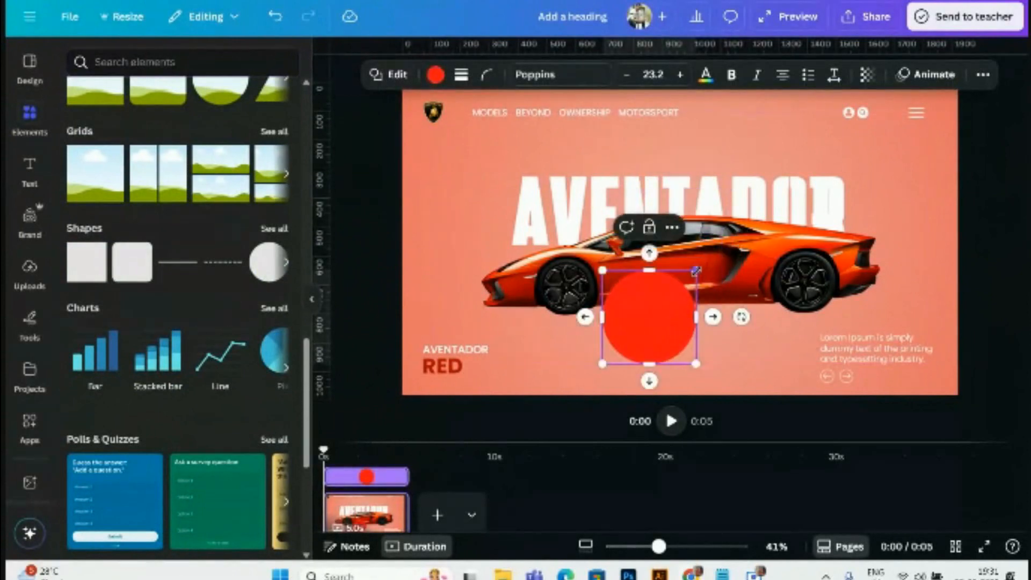
left_click_drag(694, 273, 630, 371)
left_click(665, 364)
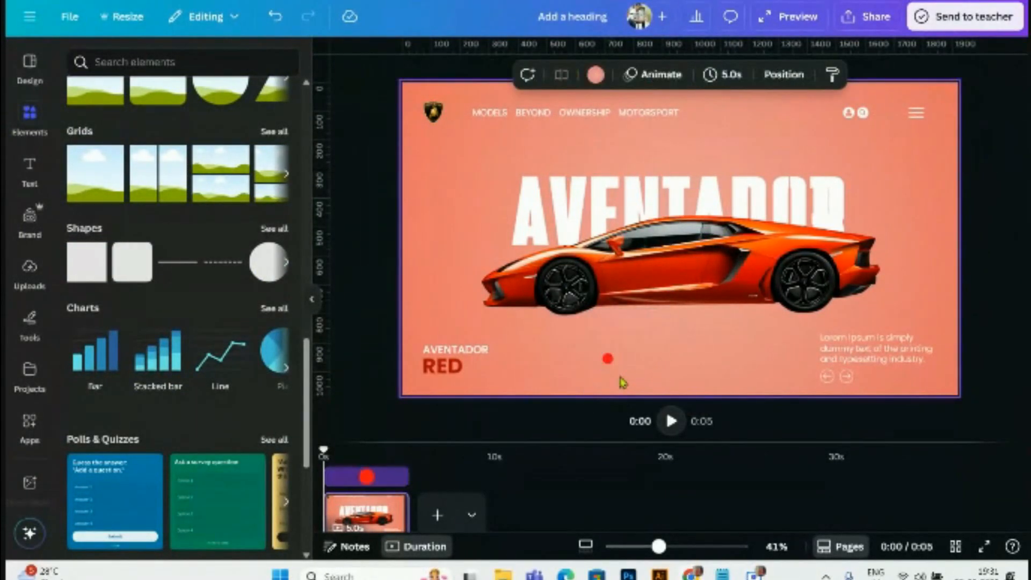
- Fine-tune the small red dot's position below the car, roughly level with the lower-left RED caption
scroll(621, 383, "up", 1)
left_click(598, 358)
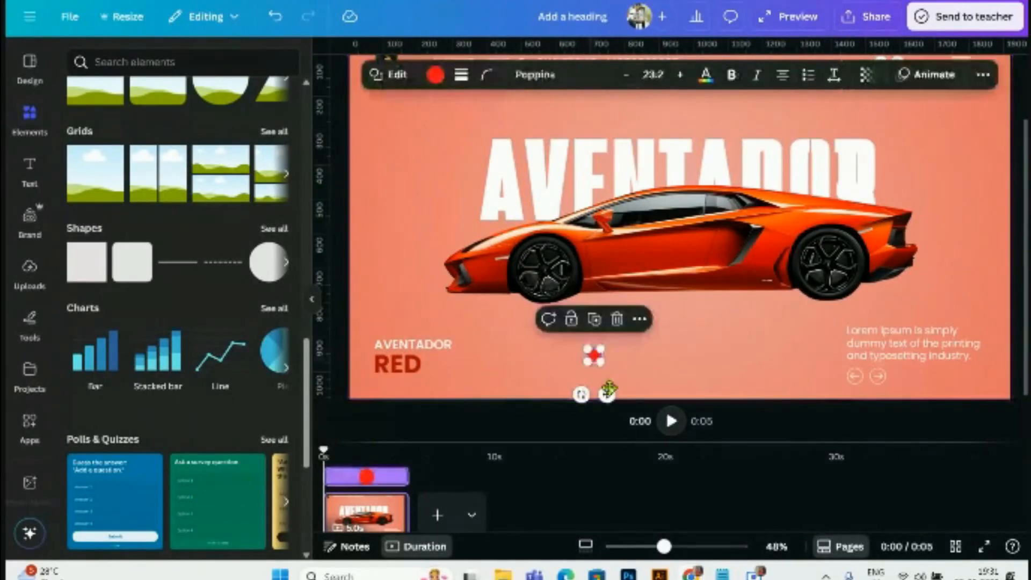
left_click_drag(608, 390, 621, 398)
left_click(651, 385)
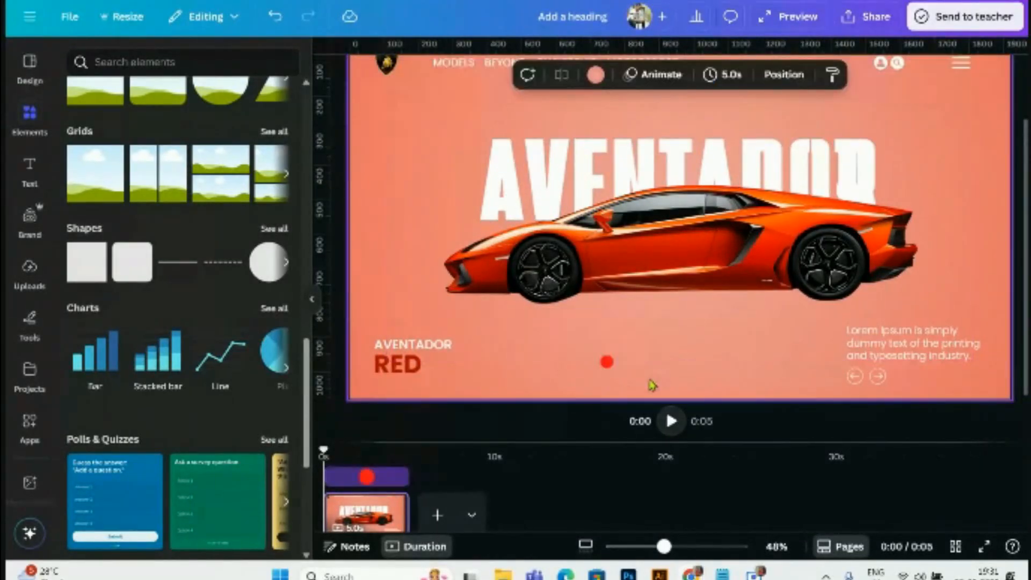
scroll(652, 385, "up", 2)
left_click(596, 358)
left_click_drag(598, 346, 595, 349)
left_click(693, 370)
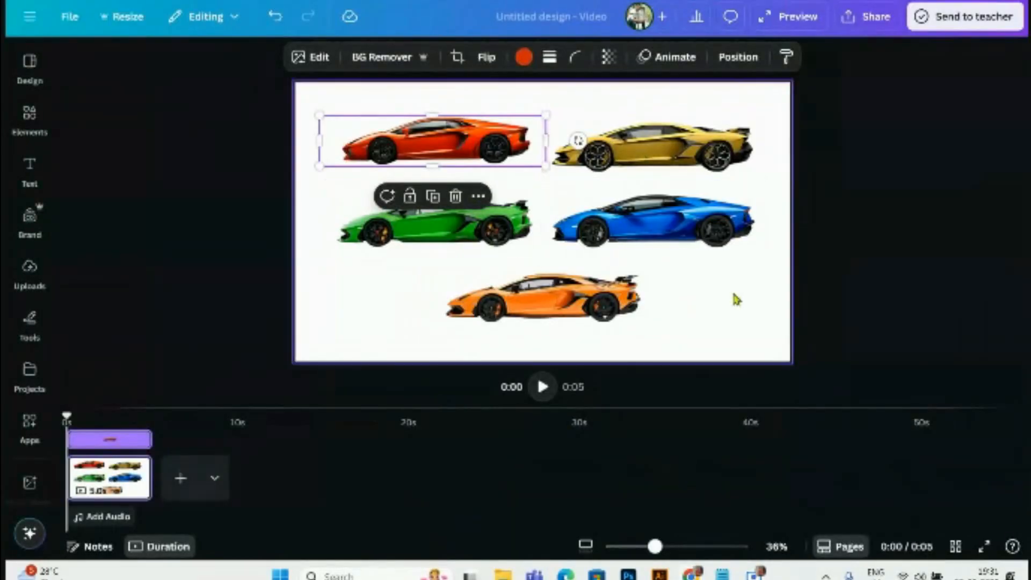
- Review the car colour variants on the page of the other design
left_click(759, 303)
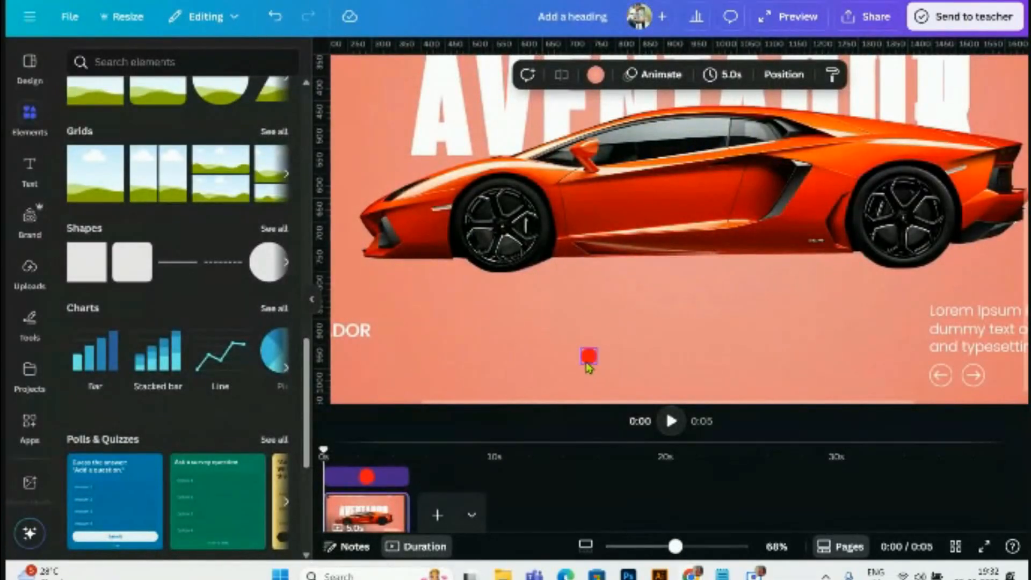
left_click(589, 358)
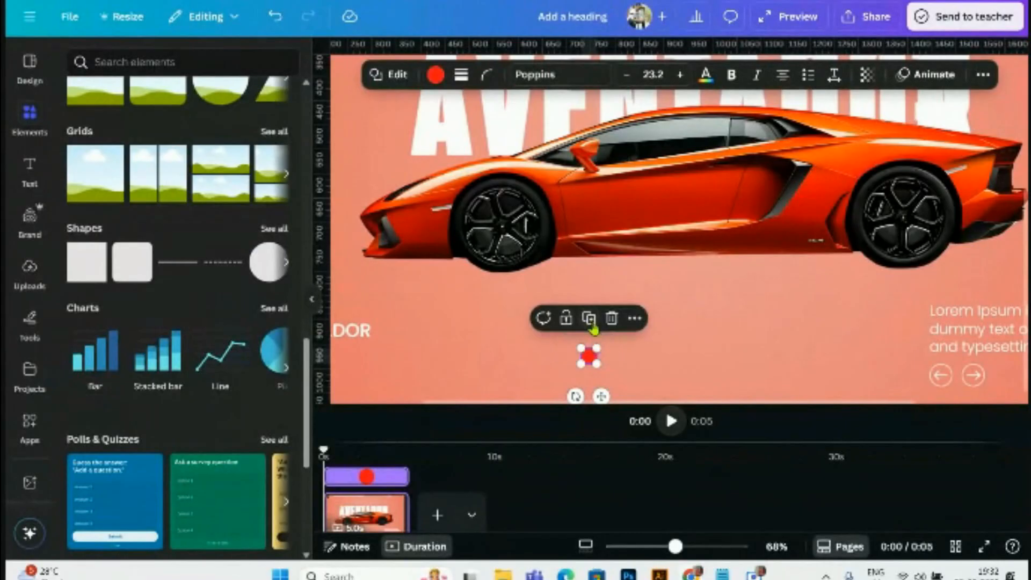
left_click(589, 319)
left_click(620, 326)
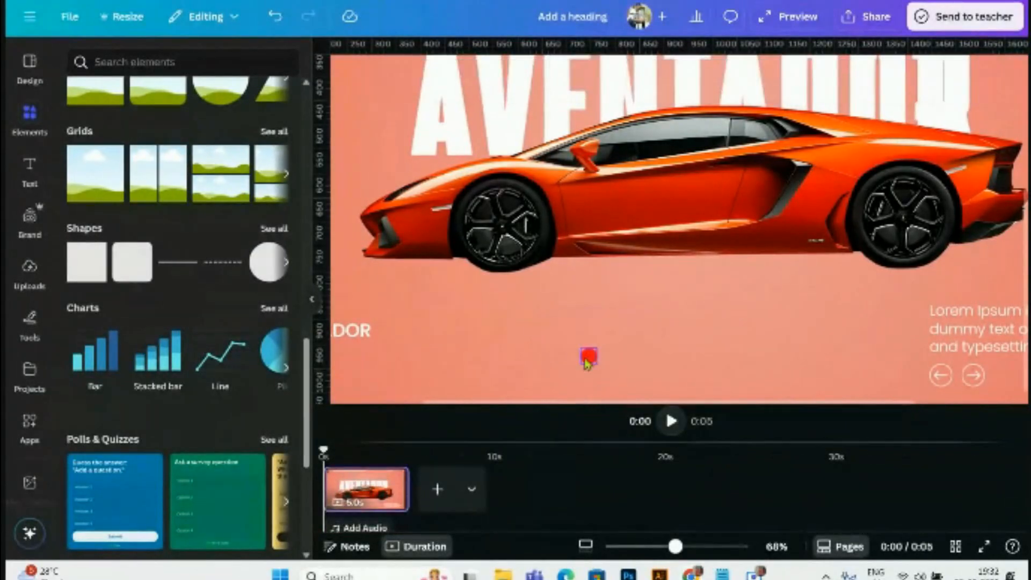
- Give the red dot a solid white border with a stroke weight of 2
left_click(588, 356)
left_click(460, 75)
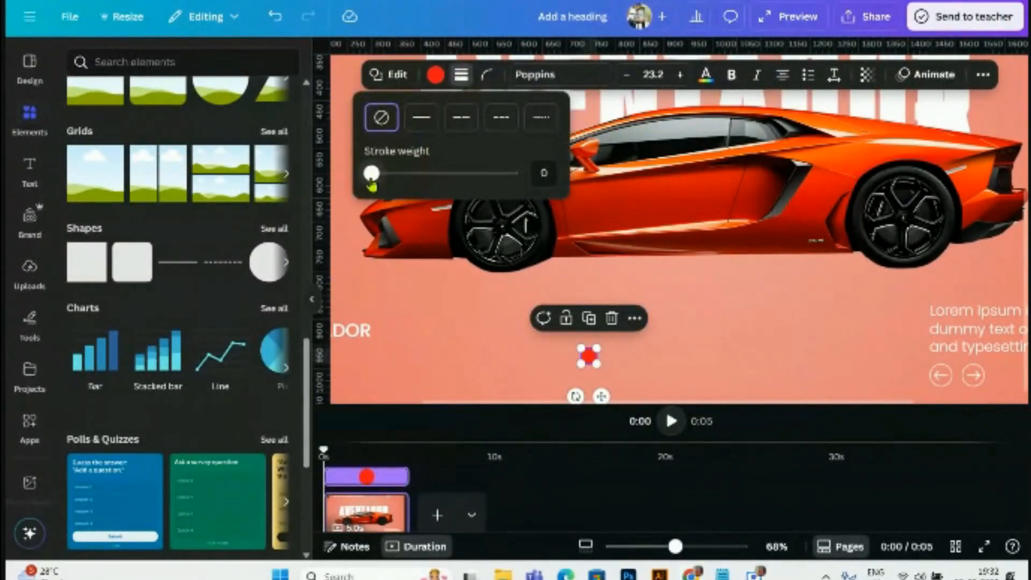
left_click_drag(371, 179, 375, 180)
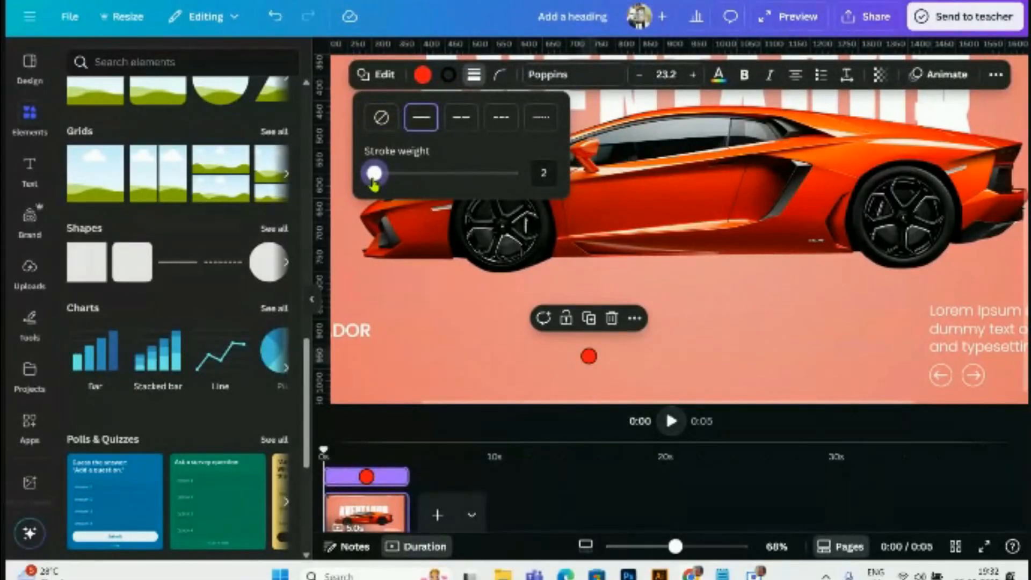
left_click(448, 76)
left_click(635, 360)
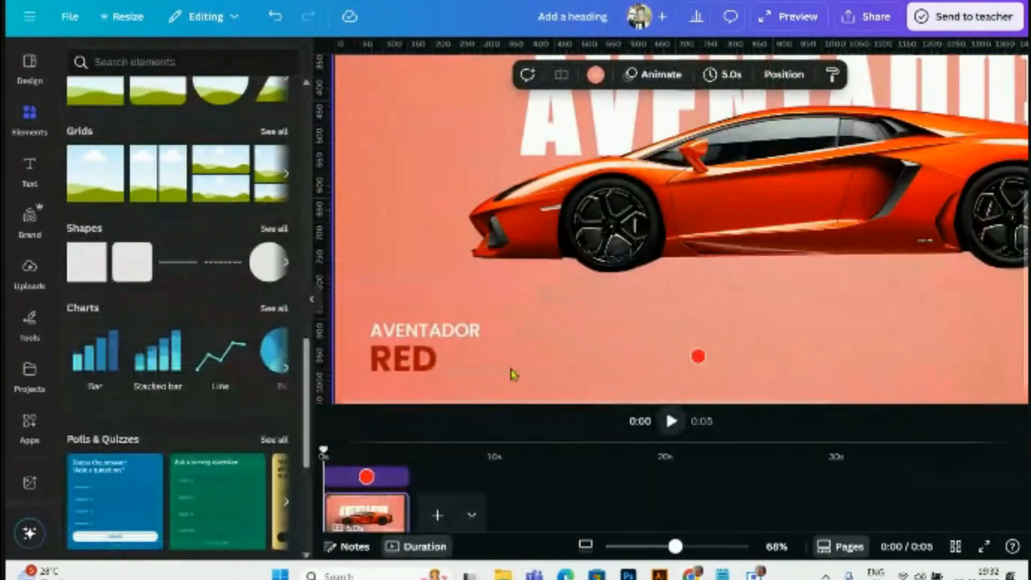
left_click(697, 356)
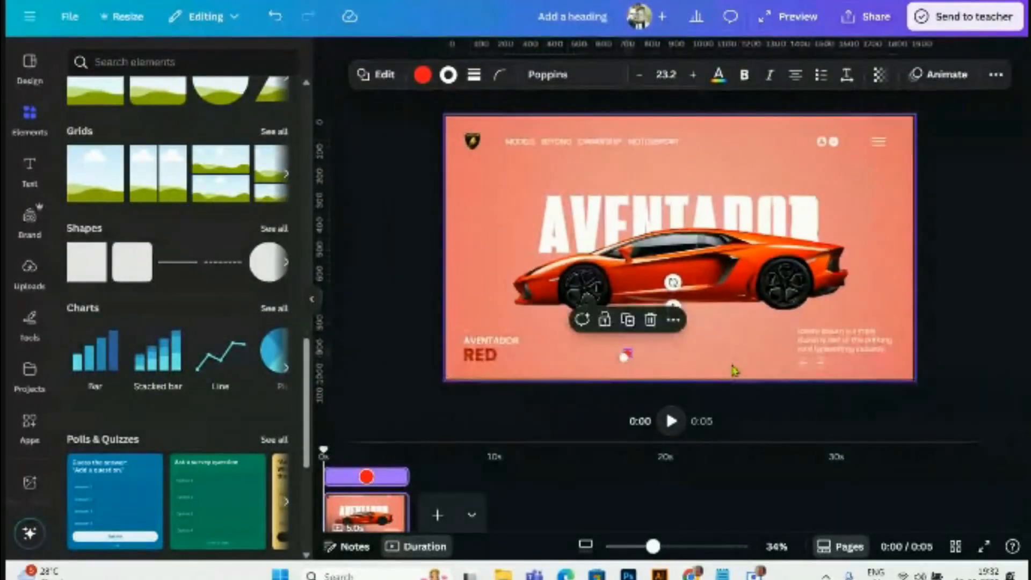
left_click(952, 313)
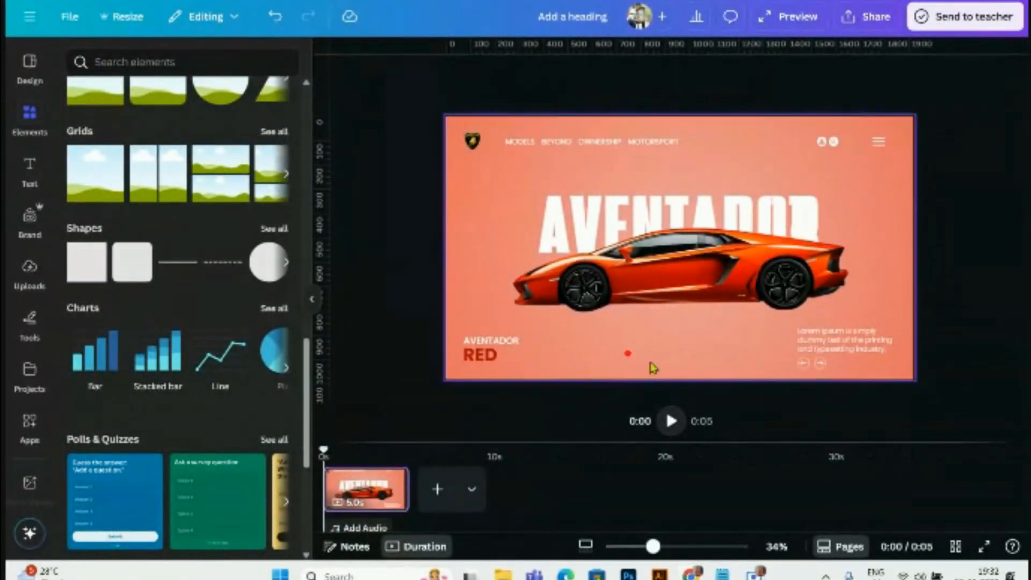
- Duplicate the white-bordered dot and place the copy level to its right with a gap of 24
scroll(651, 363, "up", 3)
left_click(605, 367)
left_click_drag(605, 367, 609, 371)
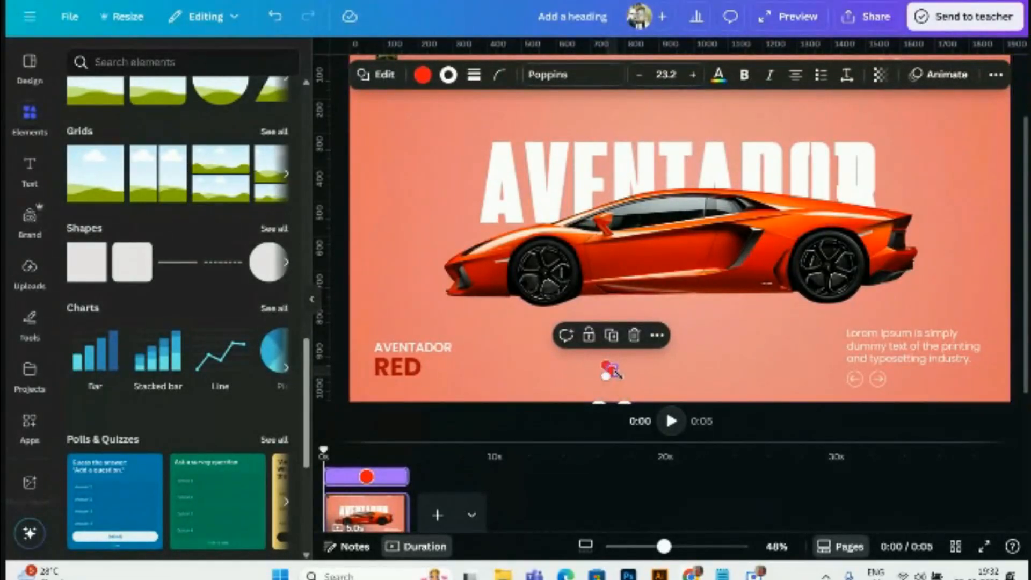
scroll(612, 372, "up", 5)
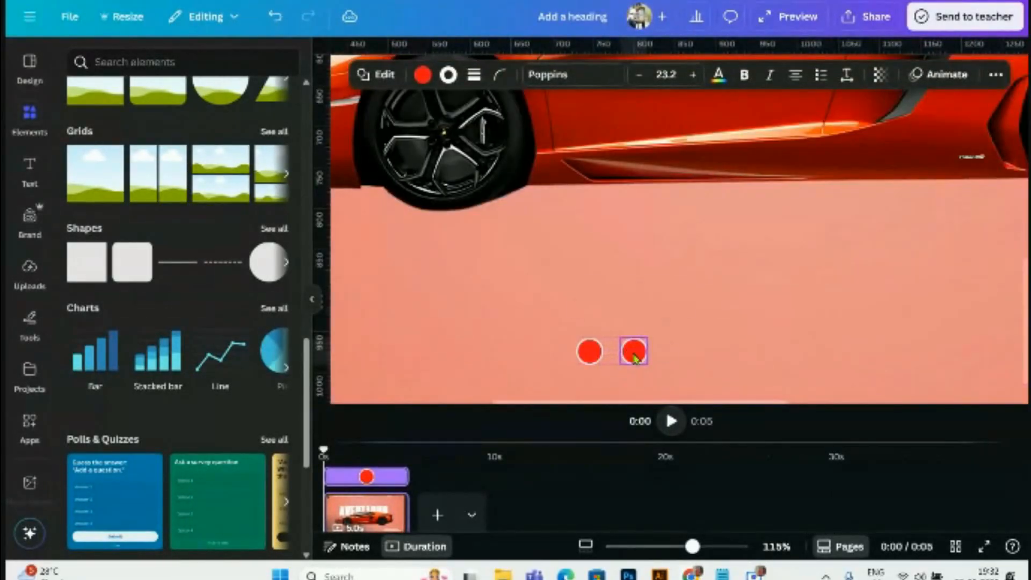
left_click_drag(633, 355, 634, 355)
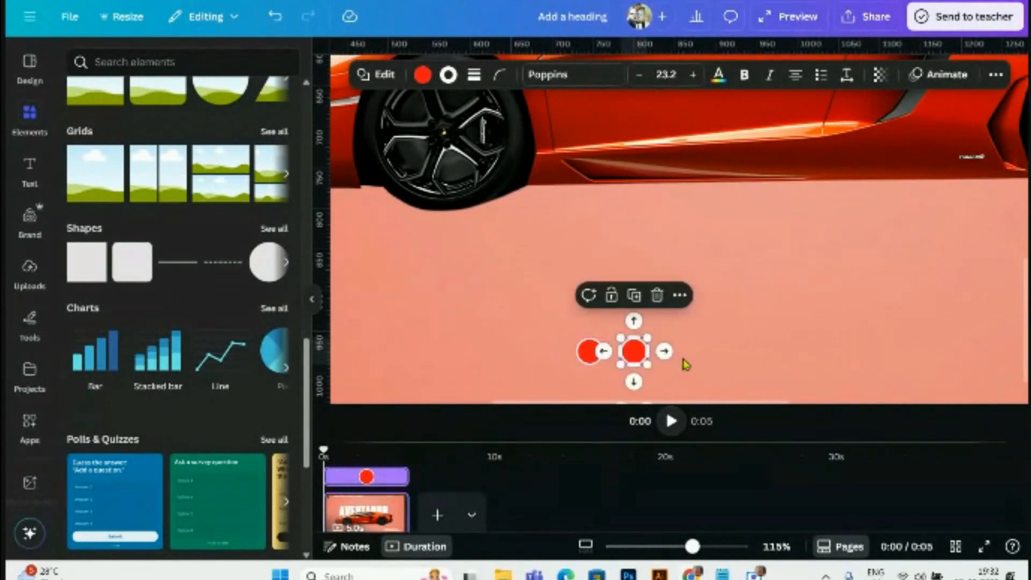
left_click(683, 361)
left_click(633, 356)
key("Right")
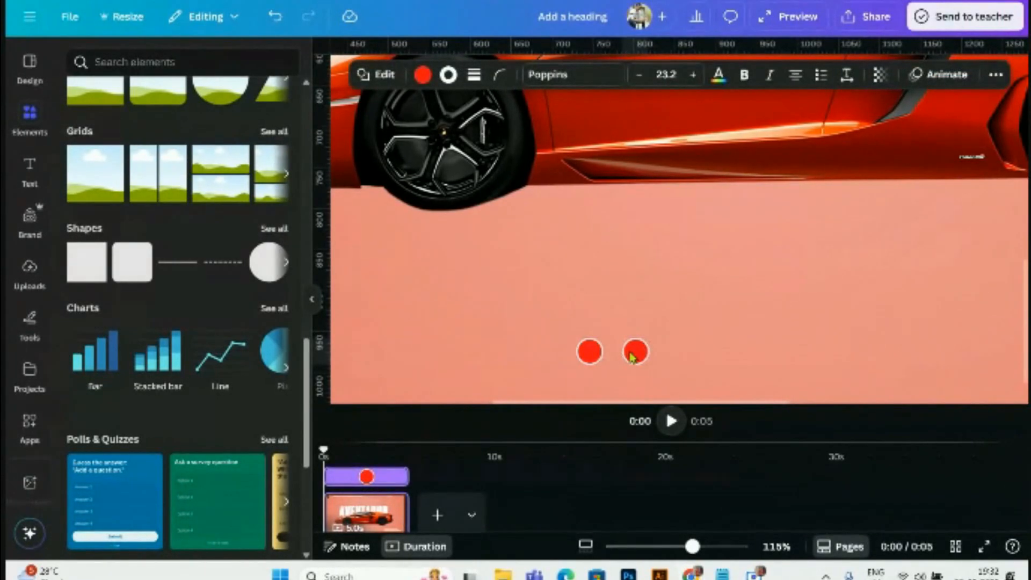
key("alt")
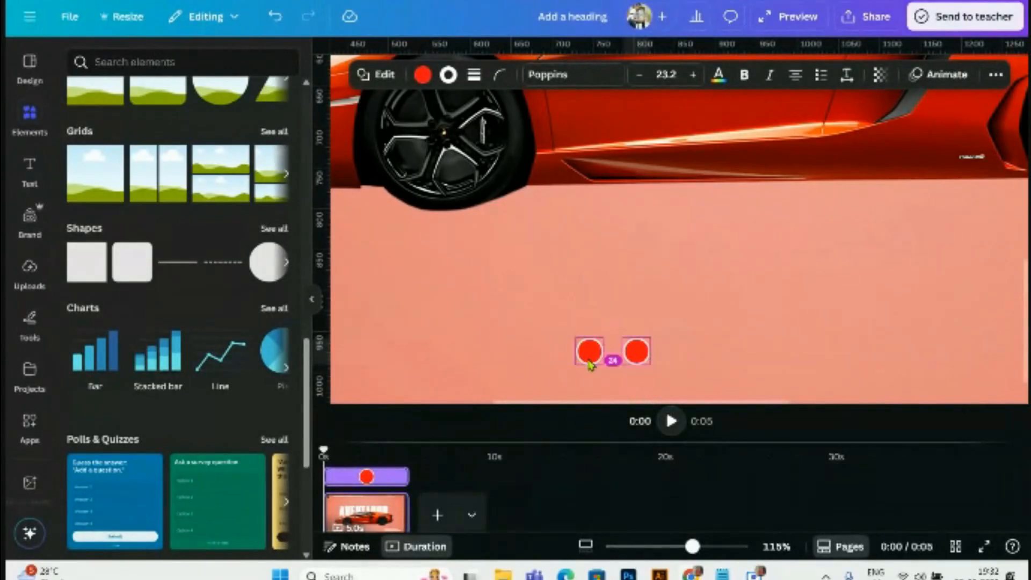
- Duplicate the pair of dots and place the copies to the right, extending the row to four evenly spaced dots
left_click_drag(708, 313, 553, 382)
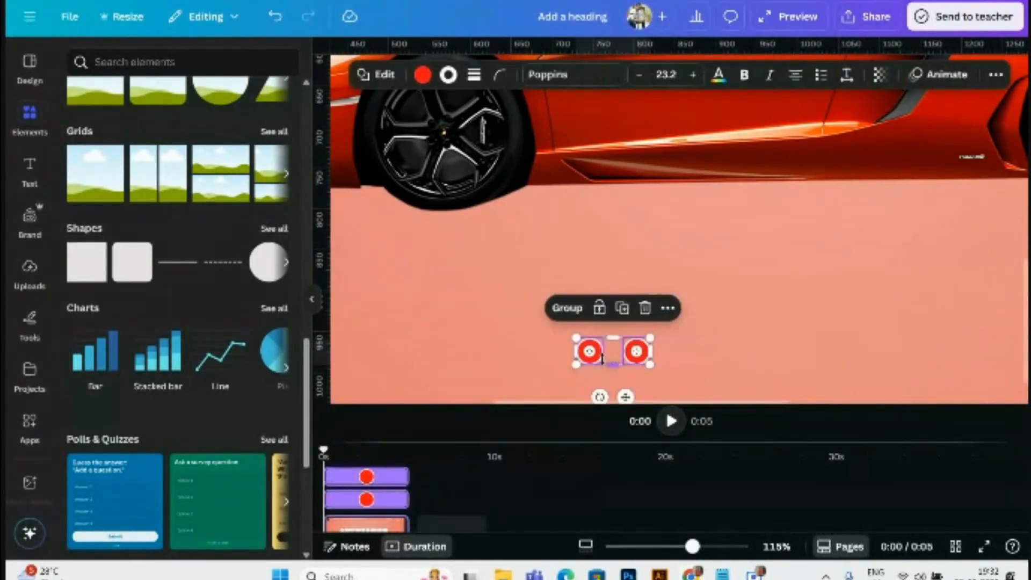
left_click(622, 309)
left_click_drag(627, 368, 702, 351)
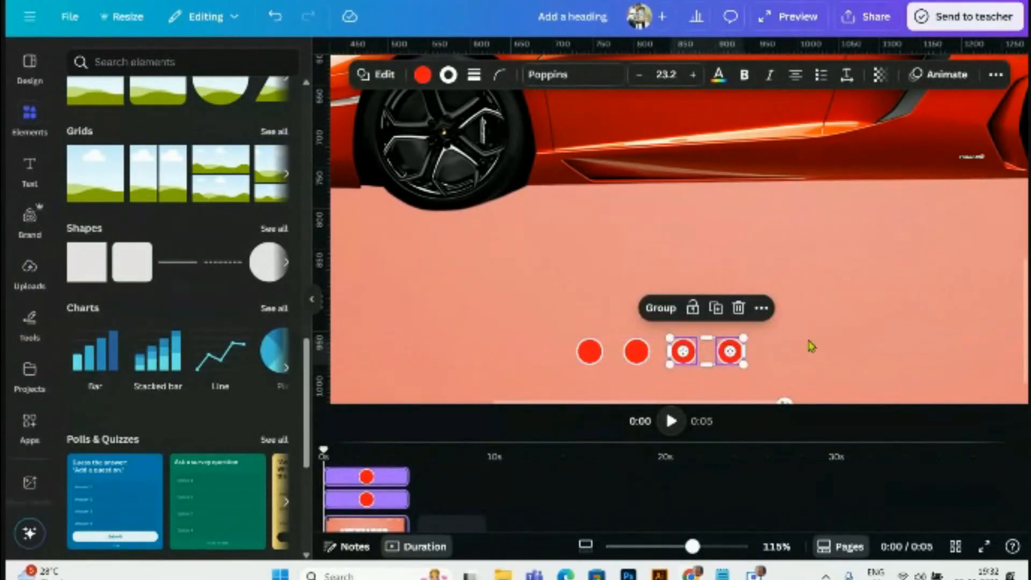
- Duplicate the last dot as a fifth one at the row's right end, matching the gap of 24
left_click(729, 351)
left_click(730, 296)
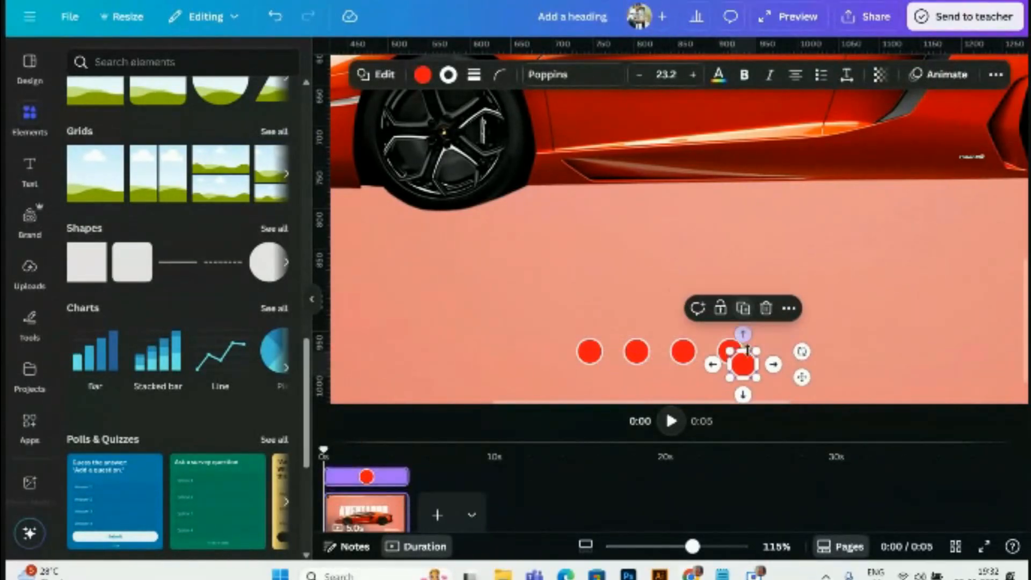
left_click_drag(744, 366, 772, 348)
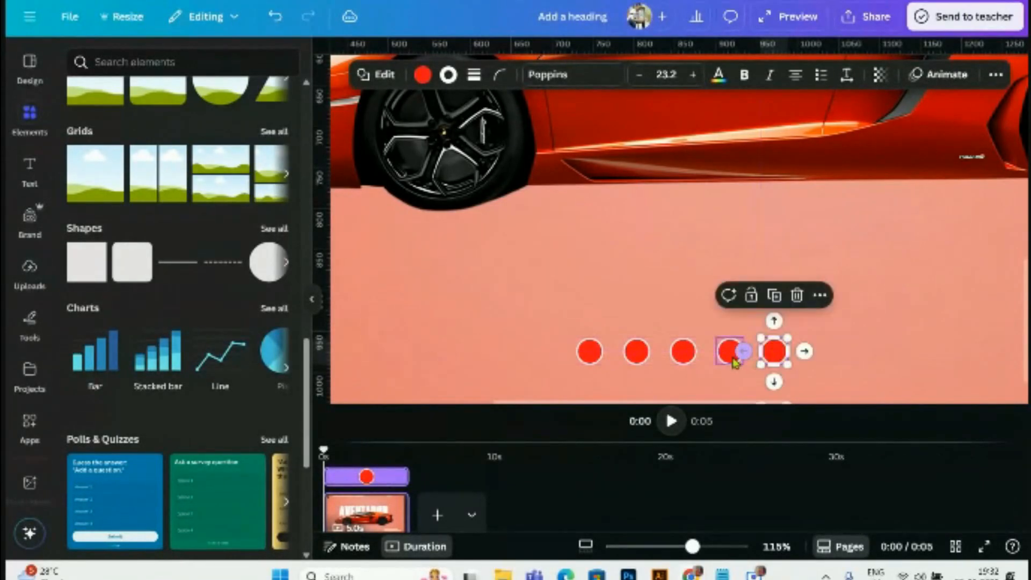
left_click(837, 348)
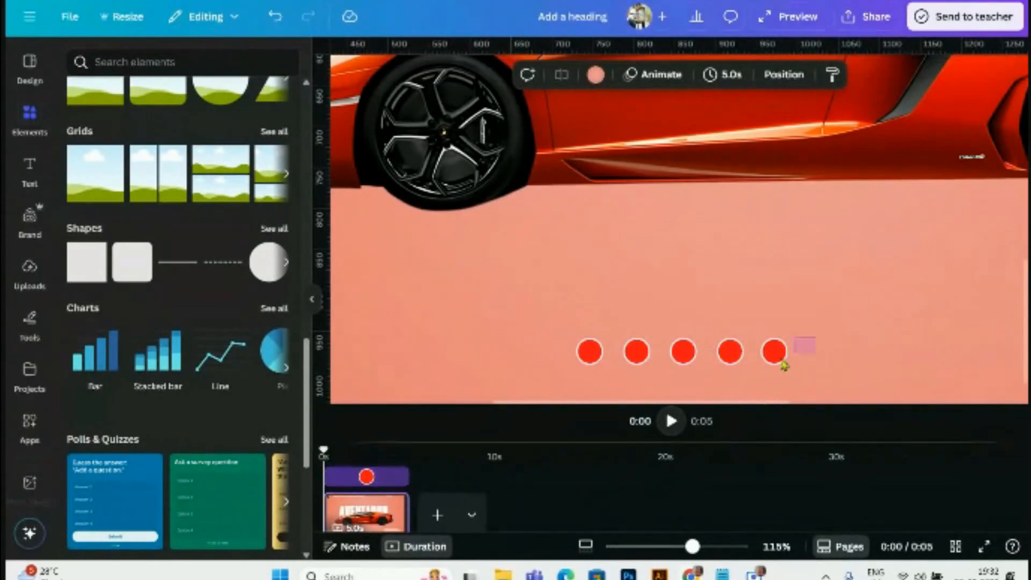
left_click(774, 352)
left_click(875, 351)
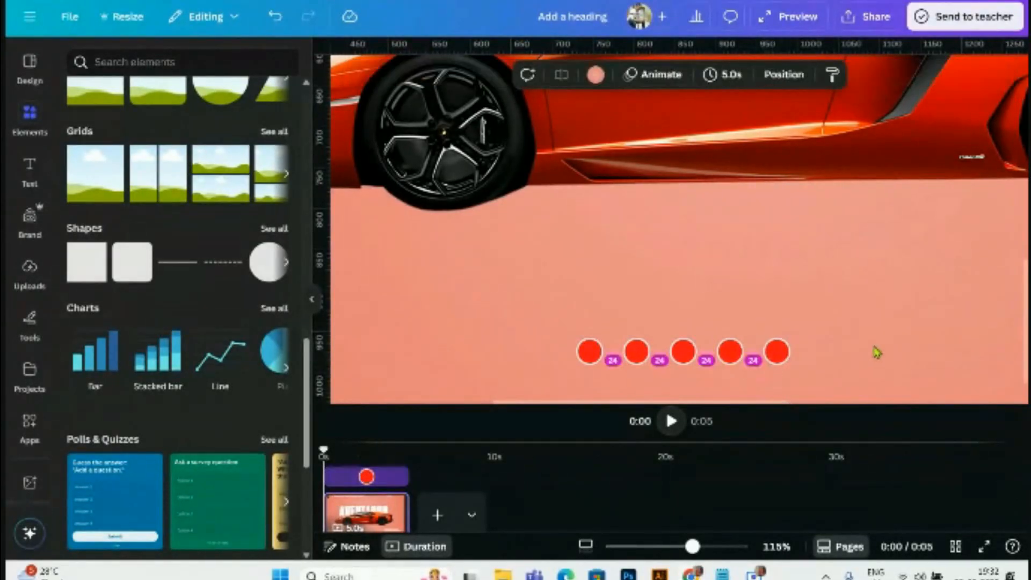
scroll(876, 351, "down", 3)
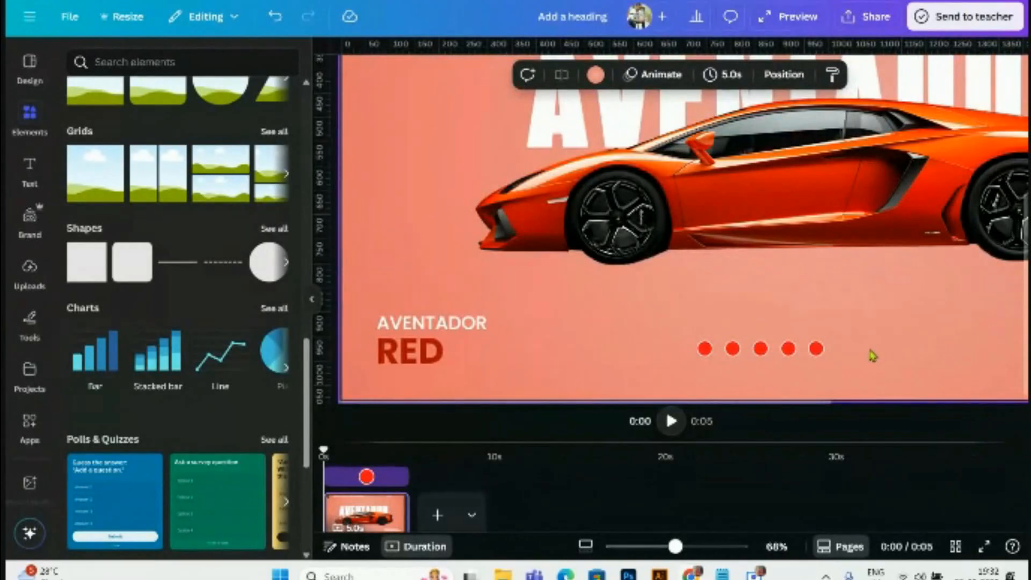
- Group the five red dots and centre the group horizontally on the page
scroll(872, 356, "down", 2)
left_click_drag(722, 339, 612, 371)
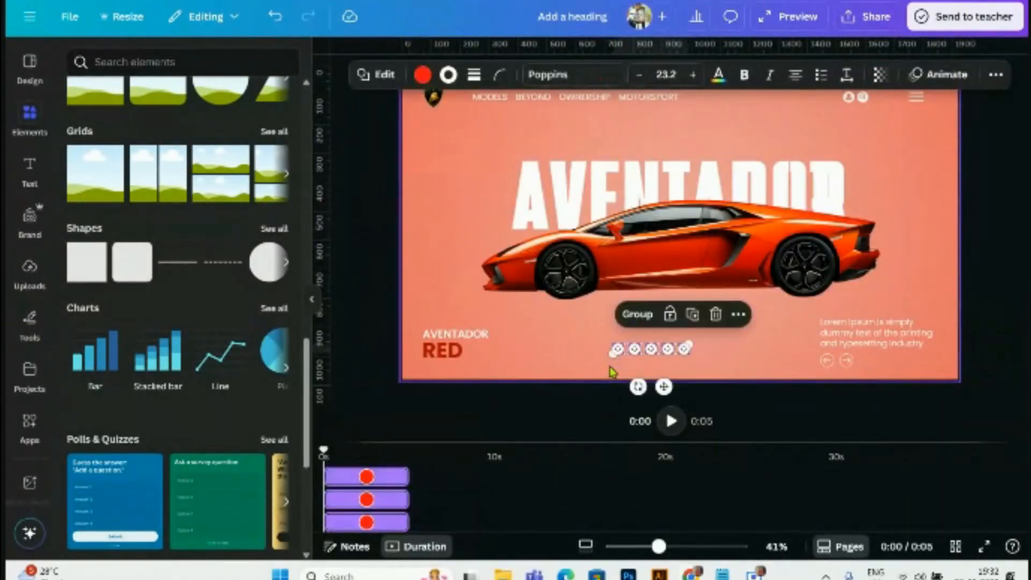
left_click(605, 330)
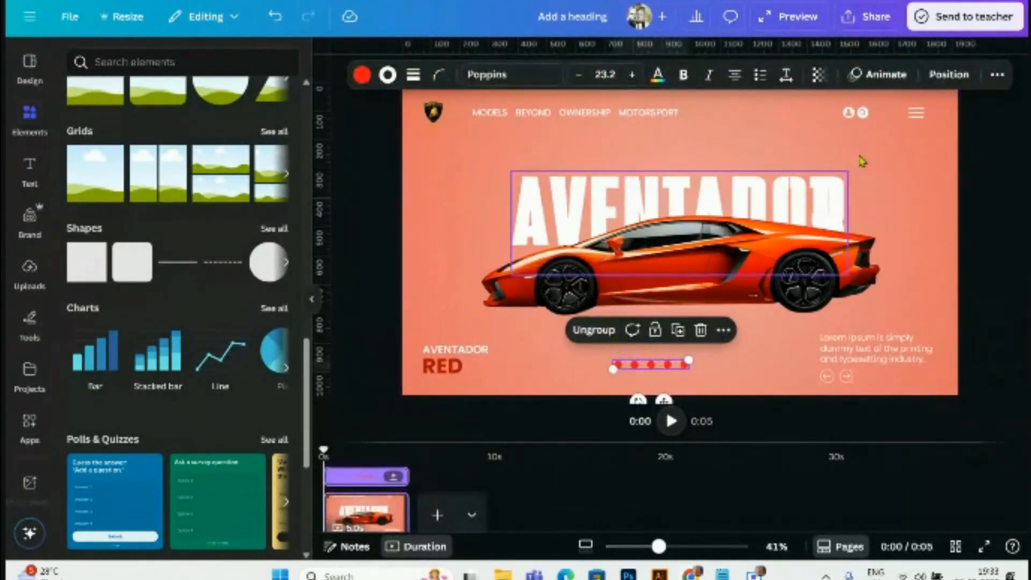
left_click(945, 74)
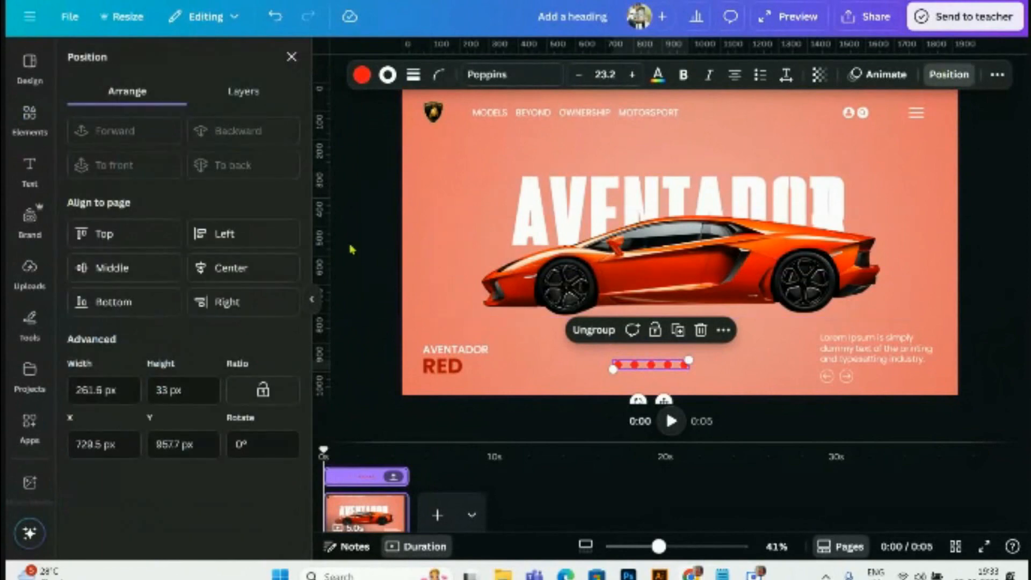
left_click(230, 268)
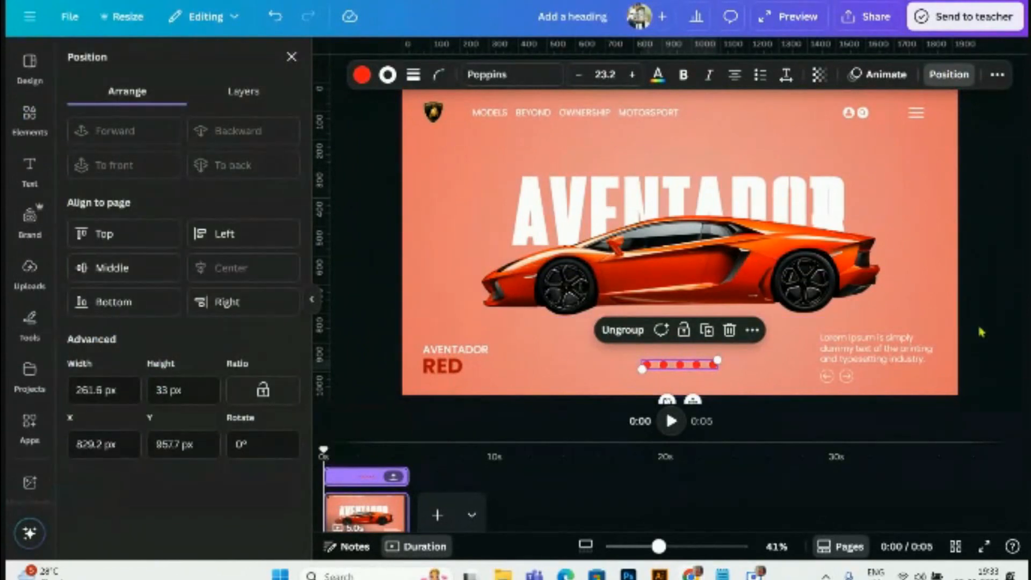
left_click(980, 332)
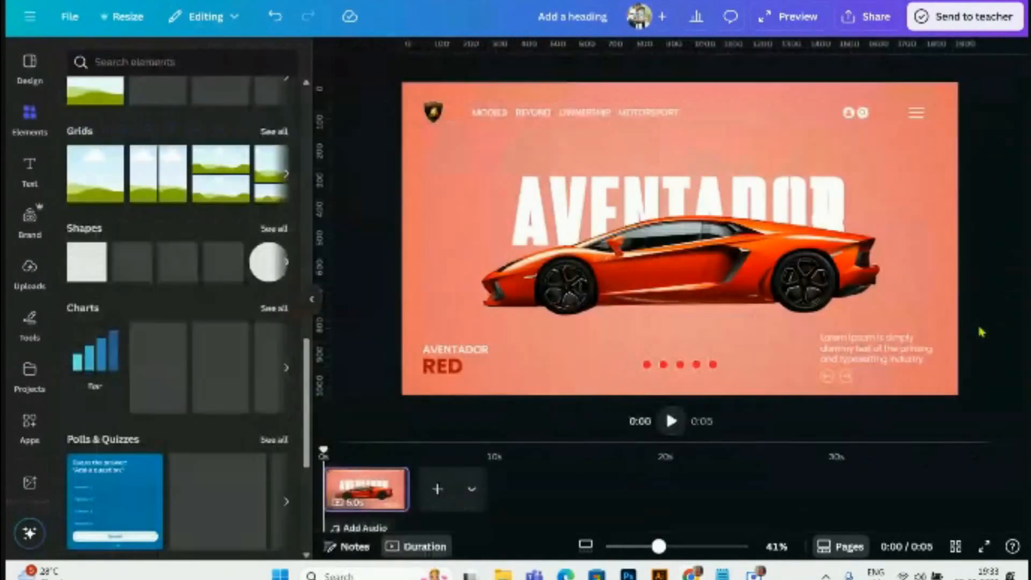
- Ungroup the five dots and make the first dot slightly larger than the others
left_click(752, 368)
scroll(753, 368, "up", 3)
scroll(753, 368, "up", 2)
left_click(714, 366)
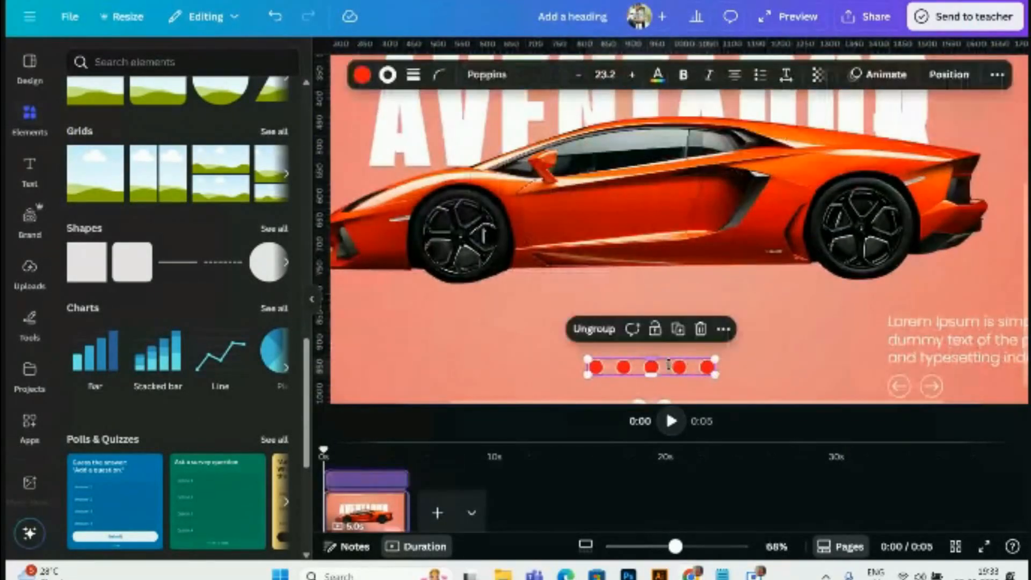
left_click(591, 329)
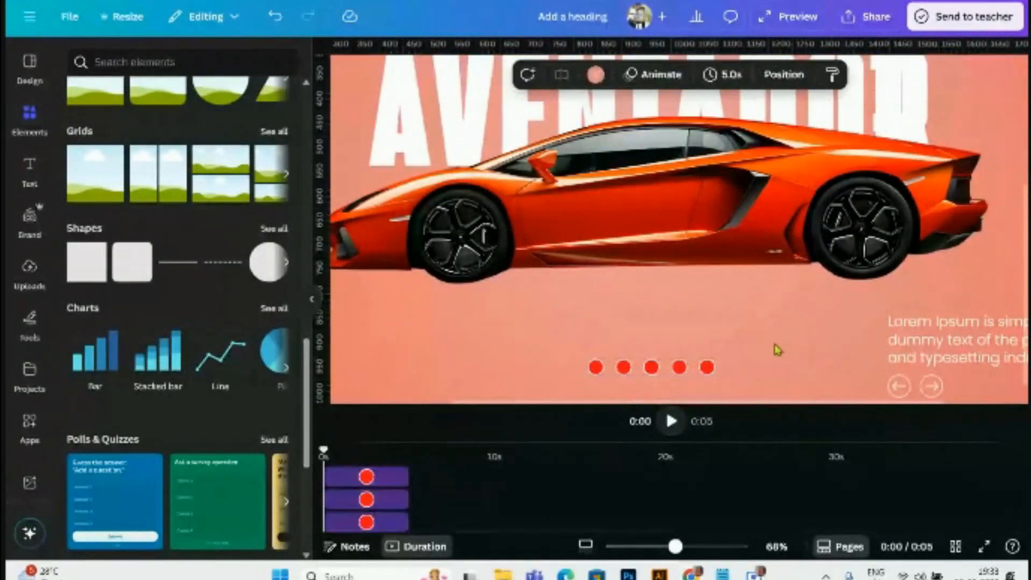
left_click(595, 367)
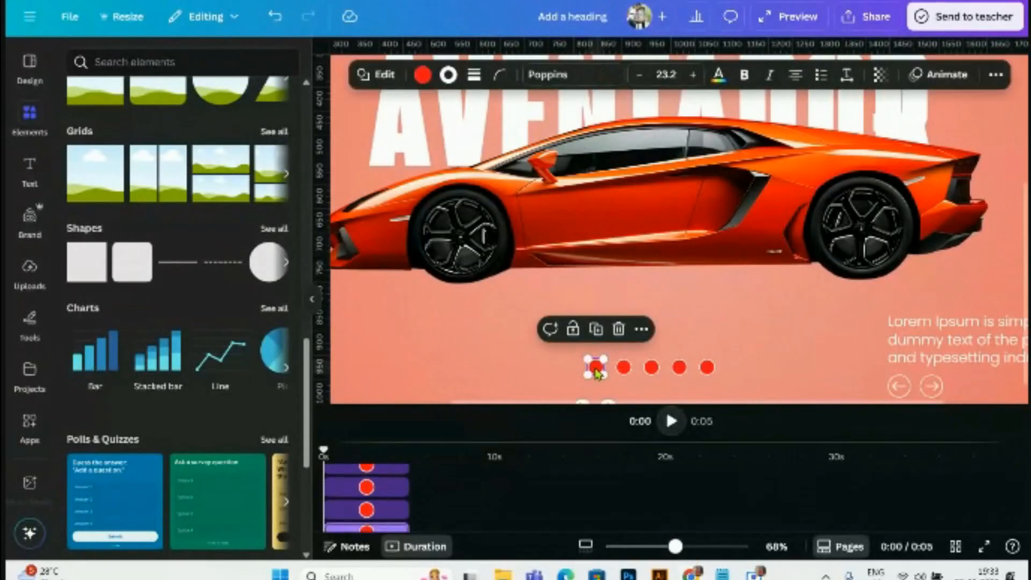
scroll(600, 373, "up", 3)
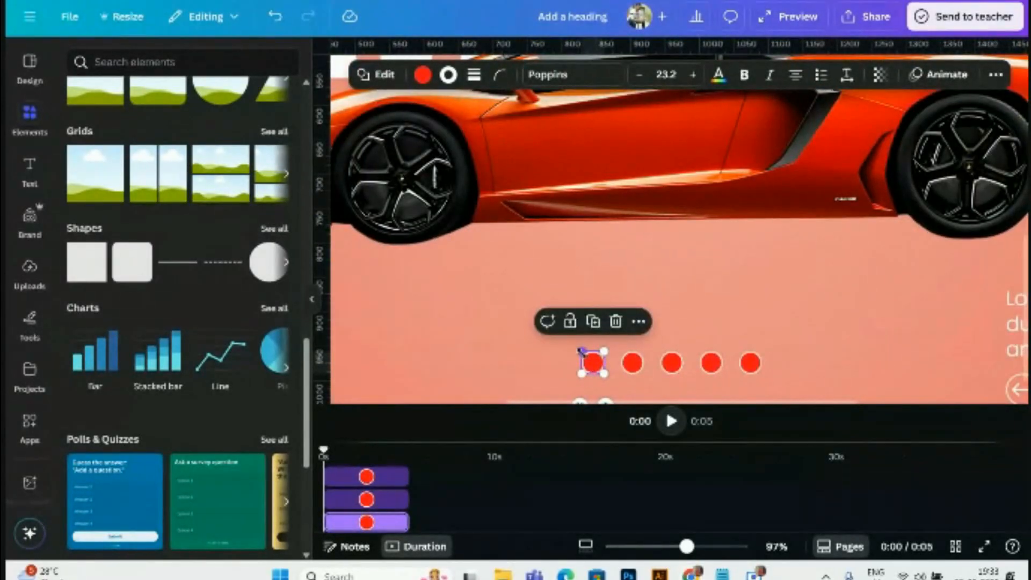
mouse_move(578, 350)
left_mouse_down()
mouse_move(572, 361)
mouse_move(593, 362)
left_mouse_up()
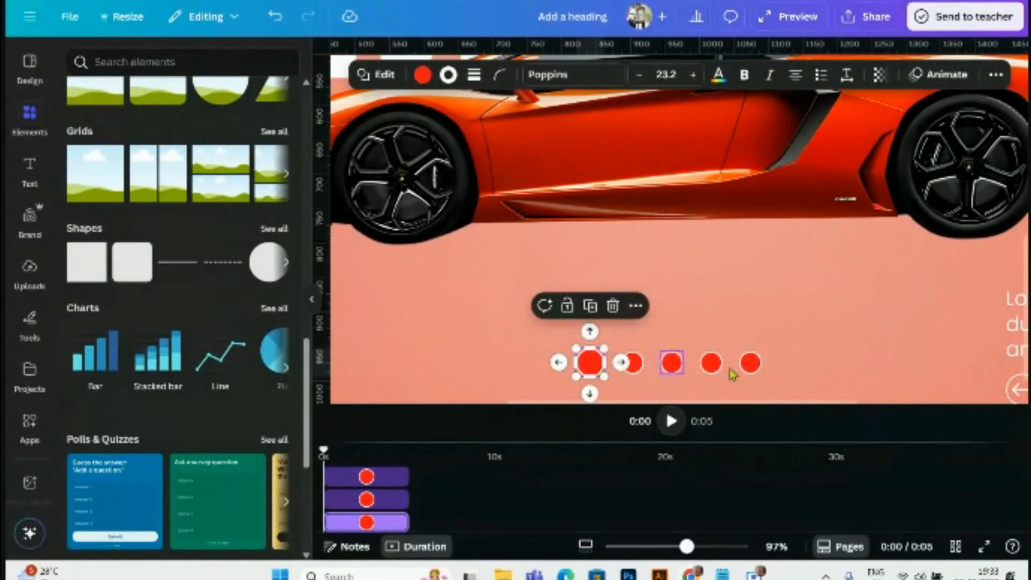
left_click(814, 364)
scroll(815, 364, "down", 4)
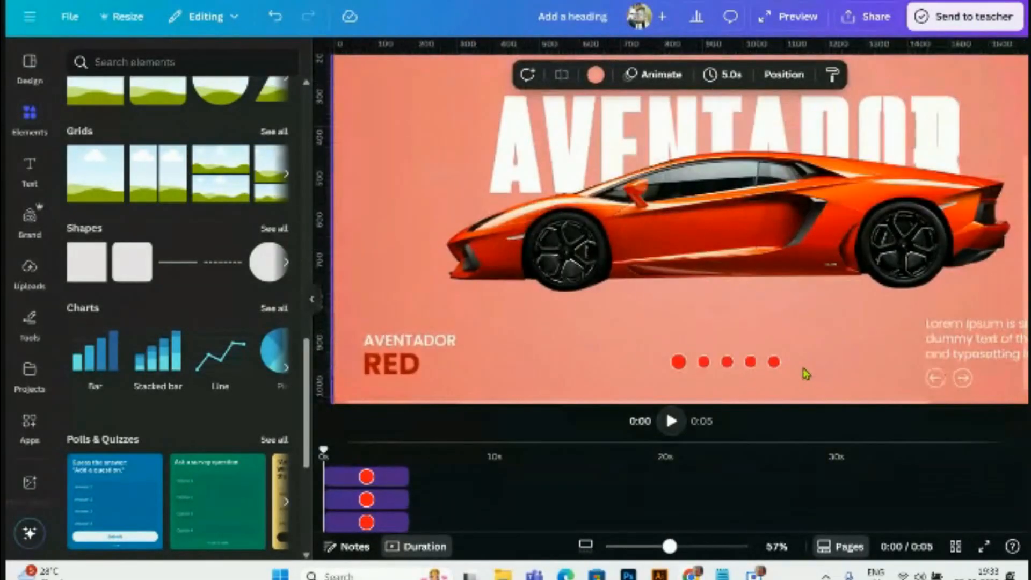
- Add a second page and paste in the five differently coloured car images copied from the Untitled design - Video
left_click(703, 362)
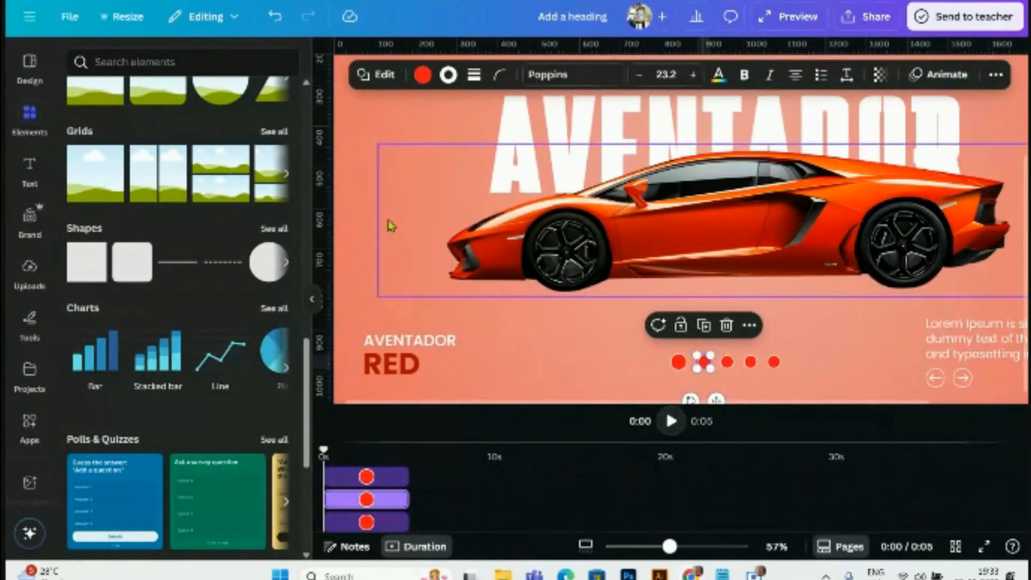
left_click(519, 423)
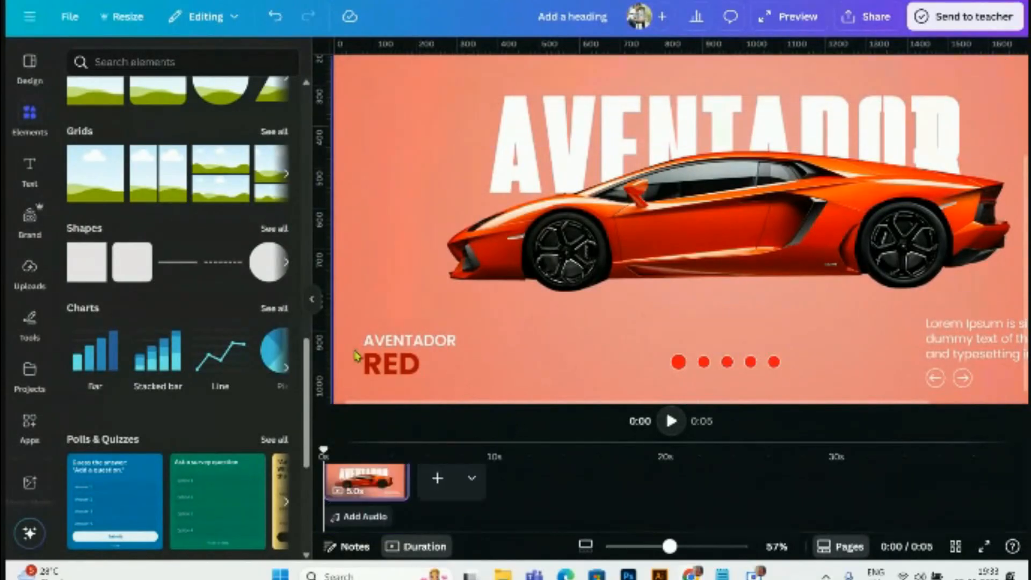
left_click(312, 300)
left_click(180, 480)
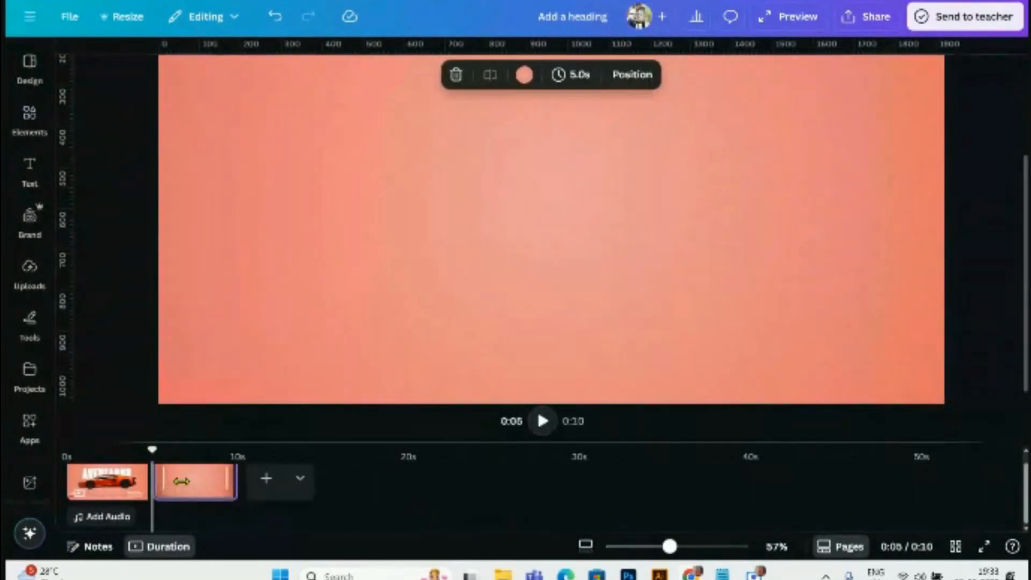
scroll(397, 242, "down", 3)
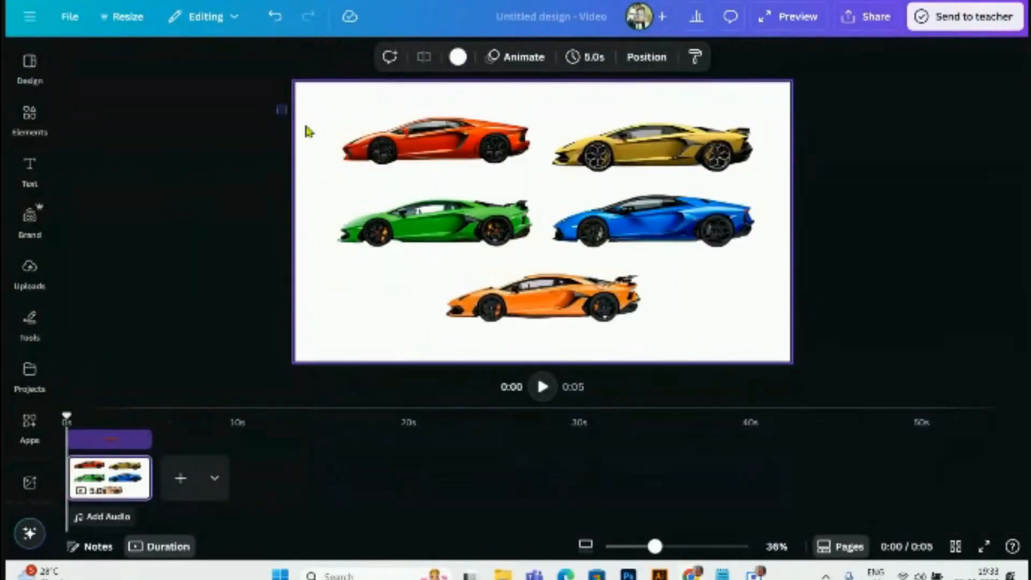
left_click_drag(282, 110, 752, 335)
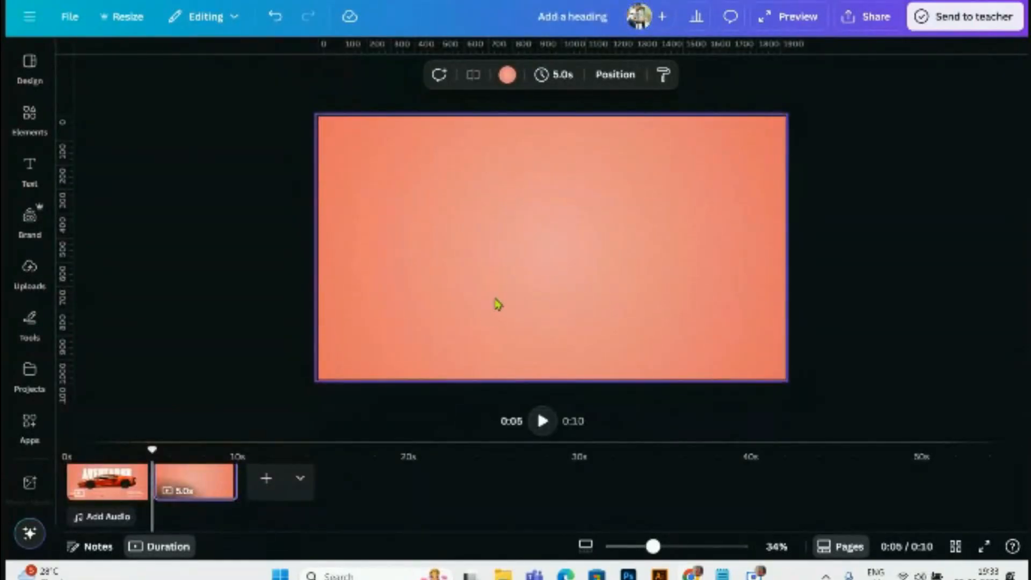
key("ctrl+v")
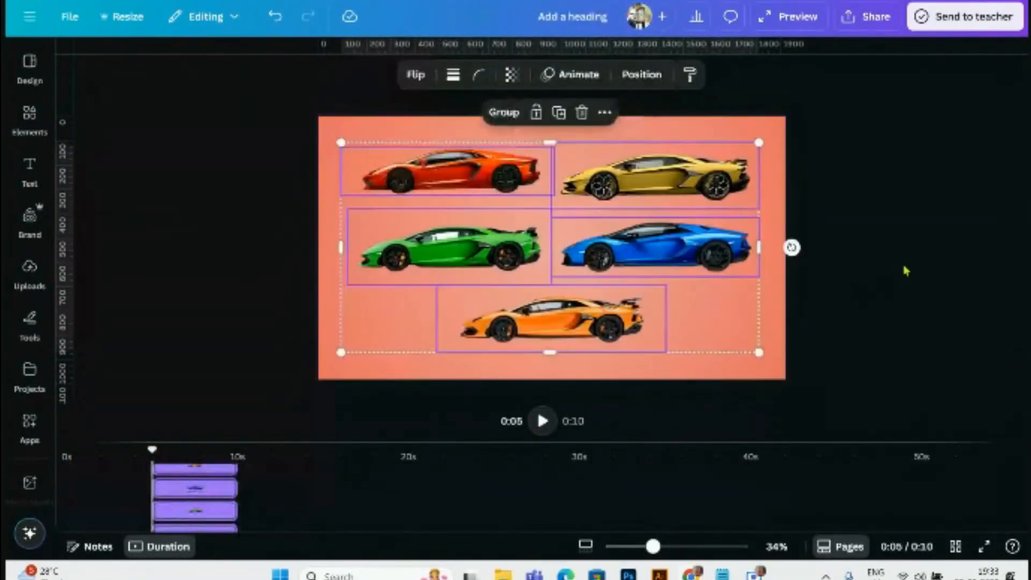
key("Escape")
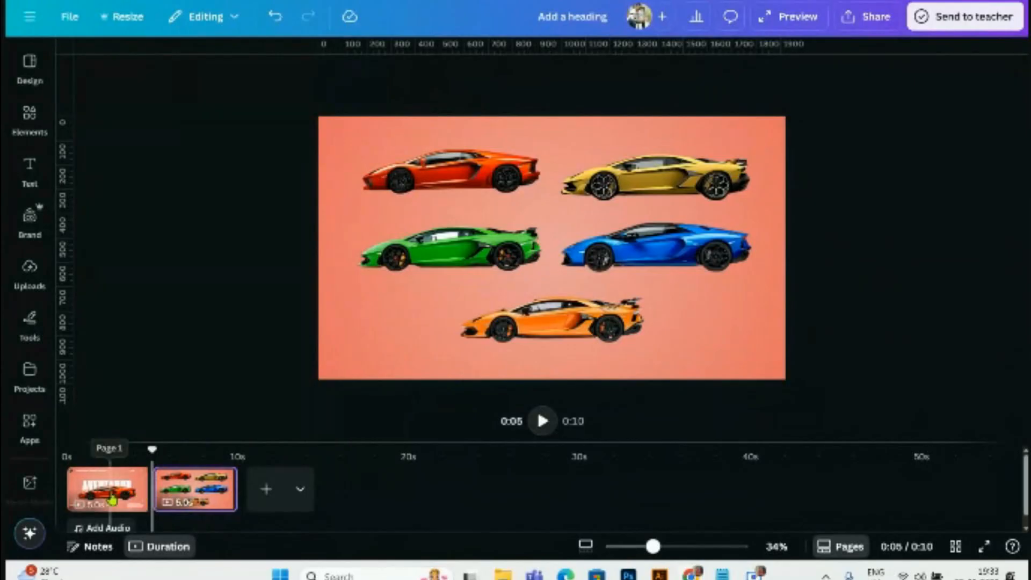
- On page 1, fill the second dot with the light green from the green car's photo colours
left_click(110, 488)
scroll(542, 368, "up", 3)
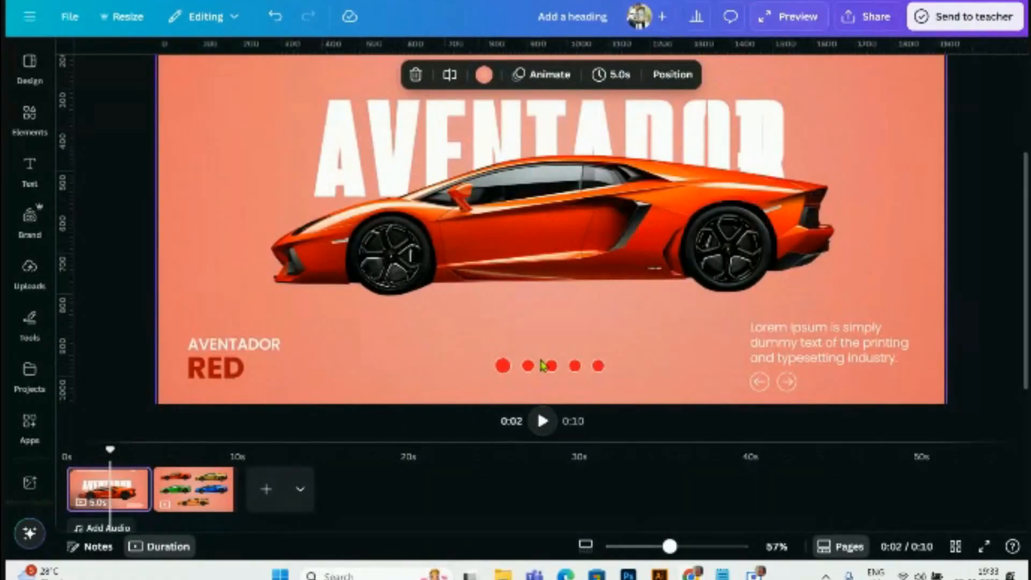
left_click(528, 366)
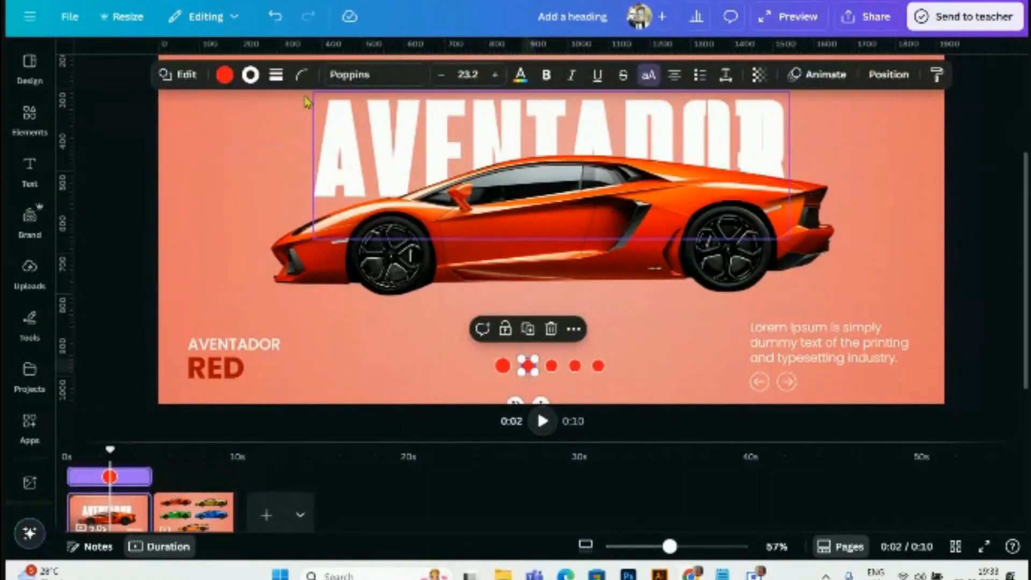
left_click(225, 75)
scroll(95, 358, "down", 4)
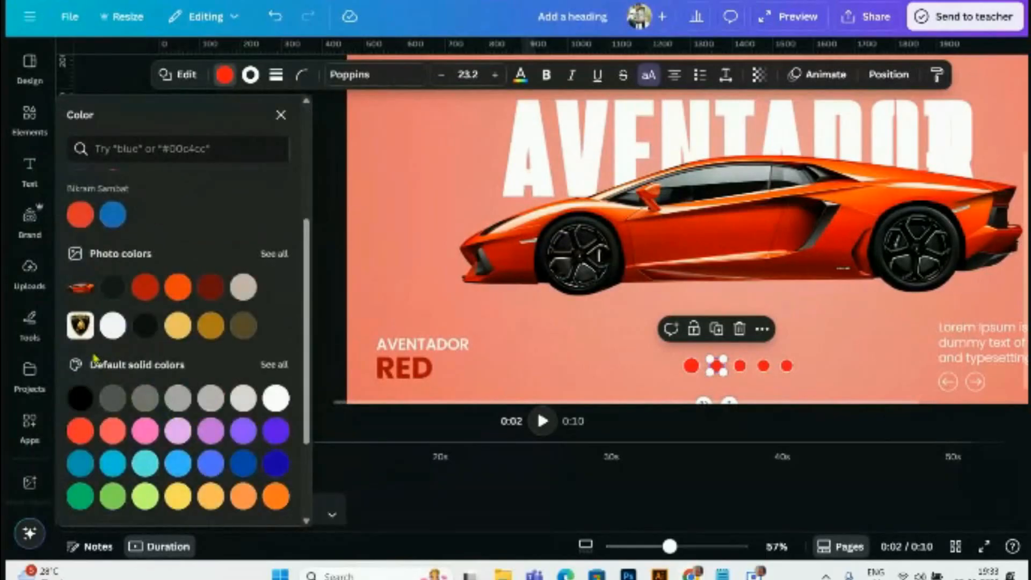
left_click(279, 256)
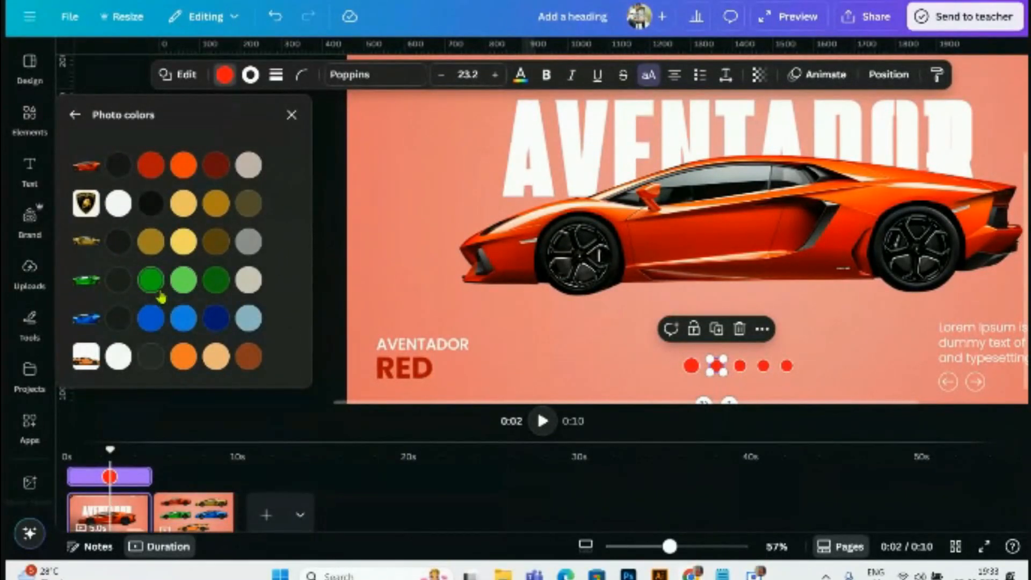
left_click(184, 280)
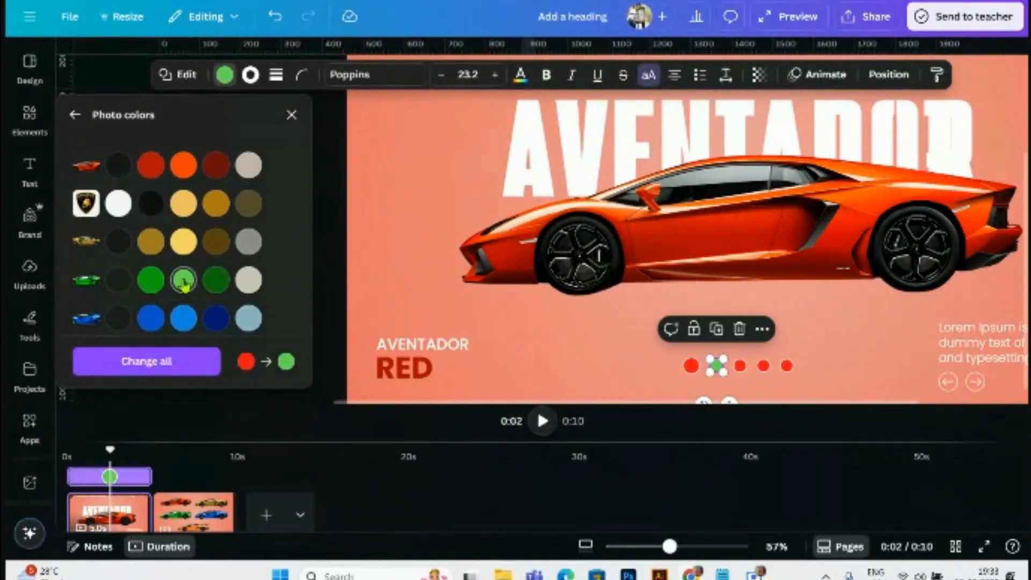
- Fill the third dot with the yellow car's dark gold photo colour and brighten it to yellow #F7BF34
left_click(739, 366)
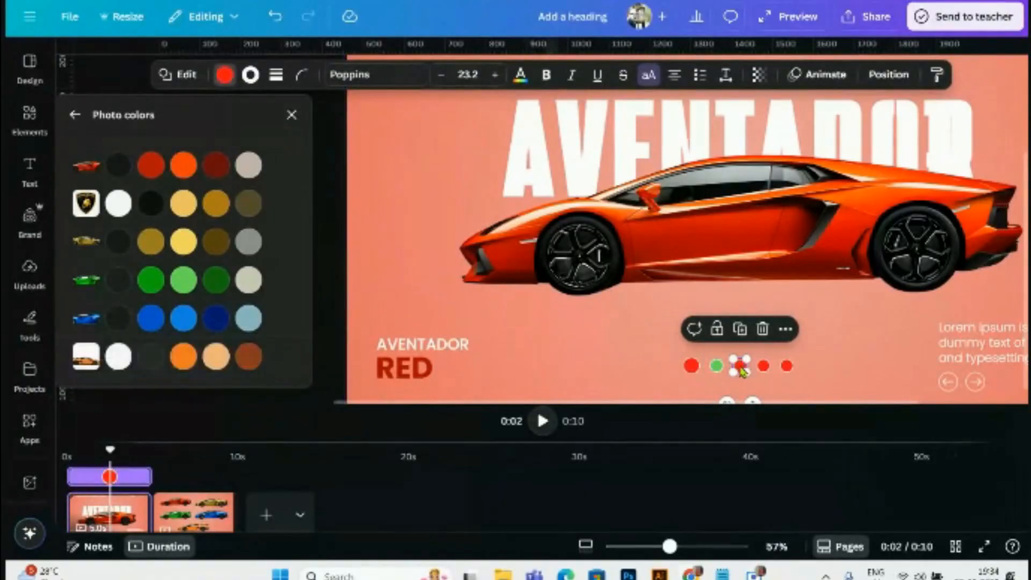
left_click(183, 244)
left_click(147, 248)
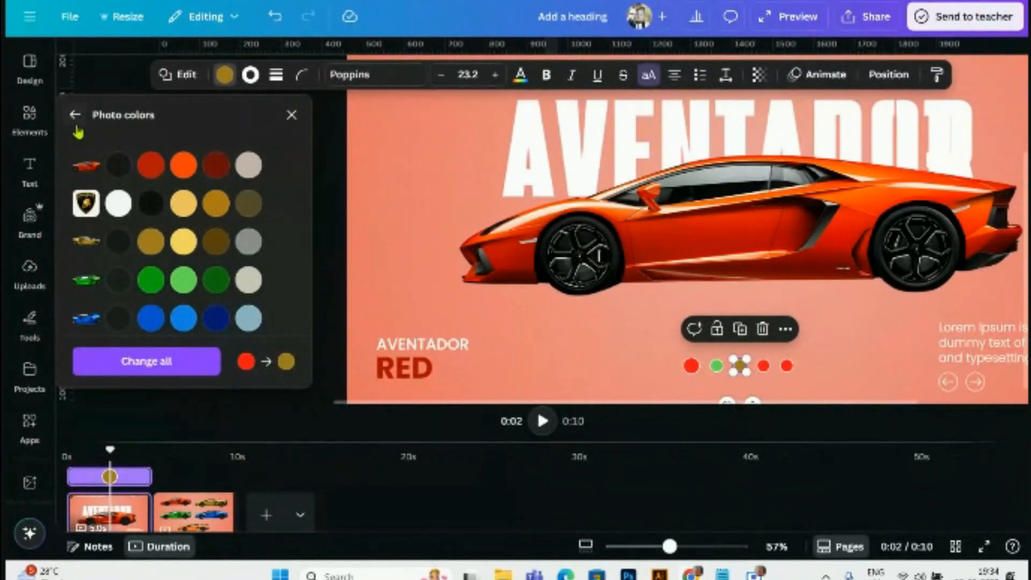
left_click(76, 122)
left_click(79, 219)
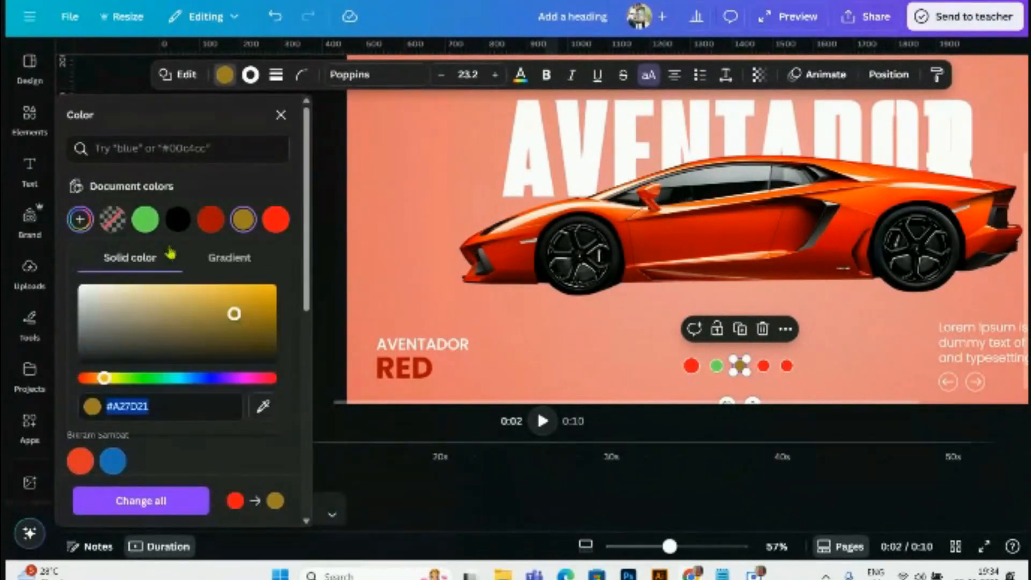
left_click_drag(233, 314, 231, 289)
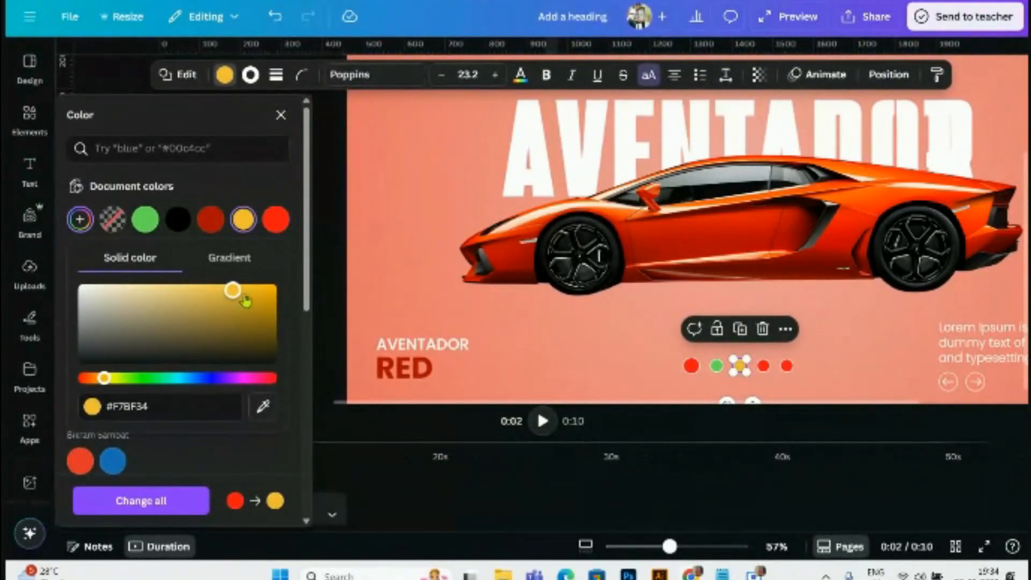
- Darken the second dot's green fill to #49BB3A
left_click(717, 367)
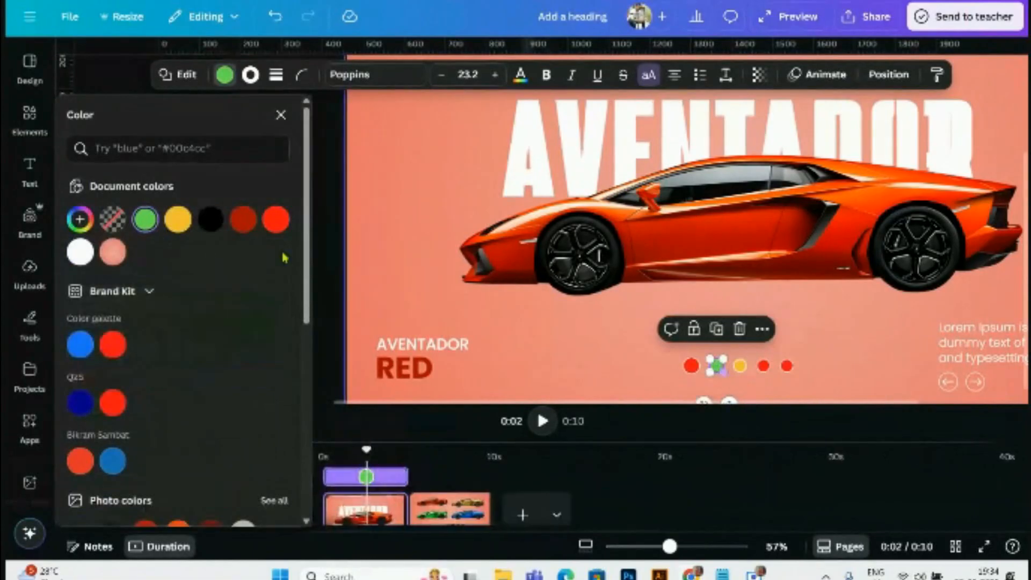
left_click(80, 219)
left_click_drag(202, 300, 214, 306)
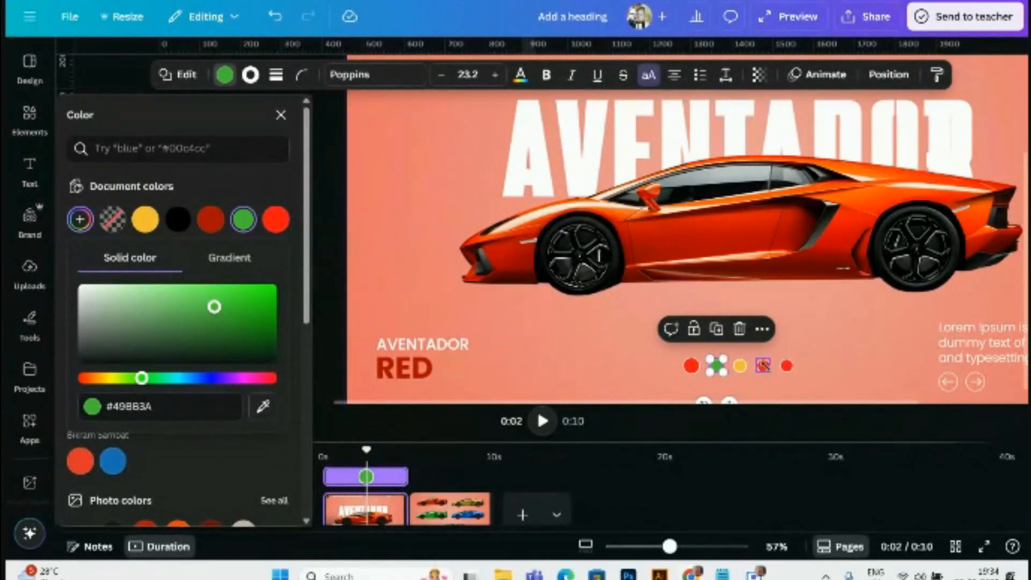
- Fill the fourth dot with the orange car's photo colour and brighten it to #FF7B1B
left_click(763, 365)
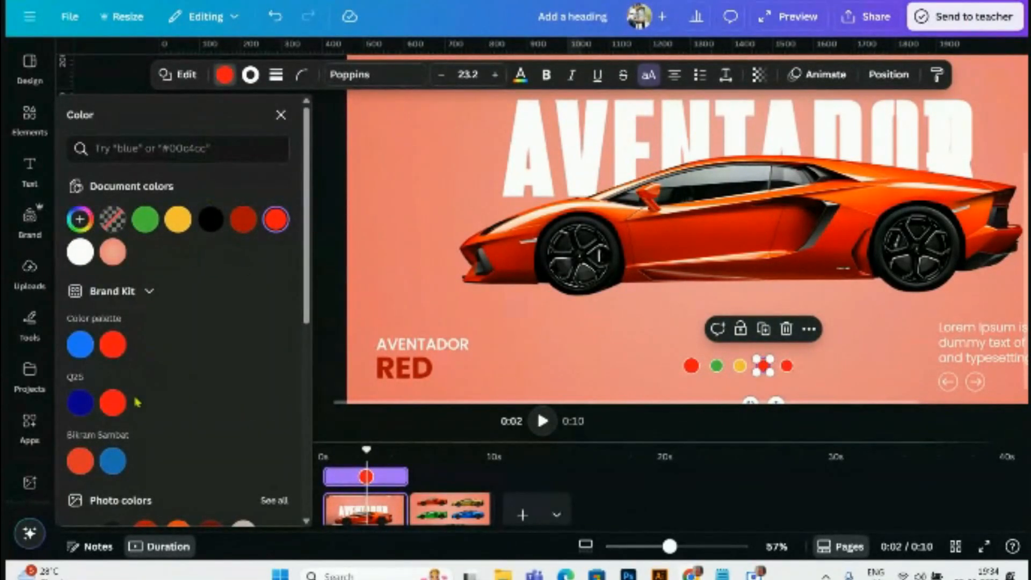
scroll(137, 402, "down", 5)
left_click(271, 216)
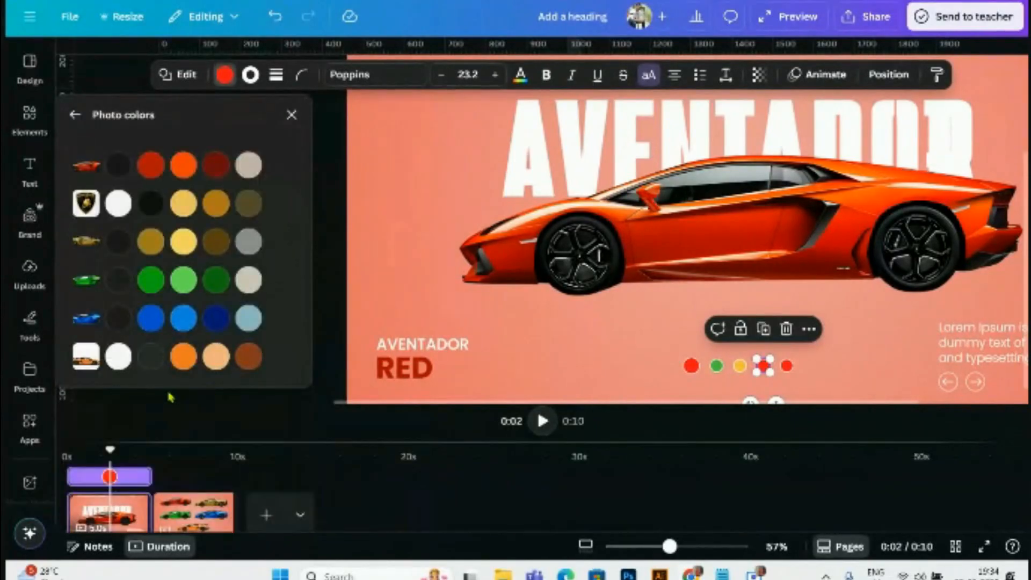
left_click(183, 358)
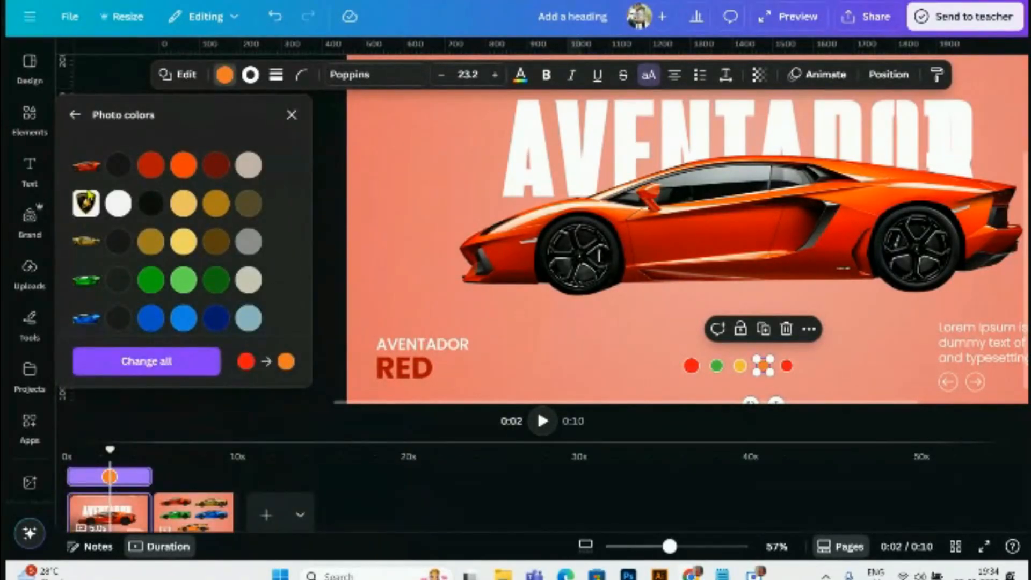
left_click(75, 116)
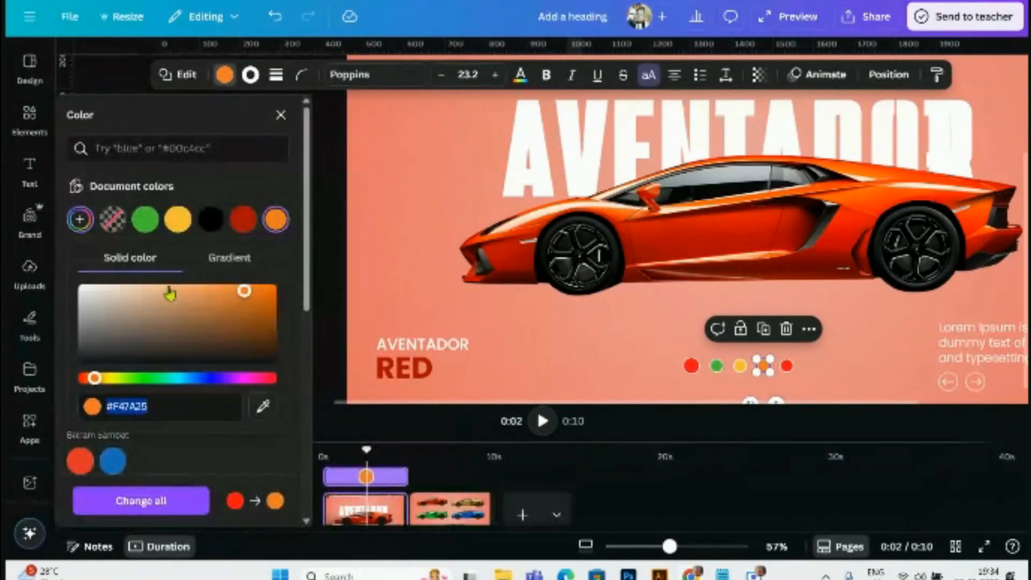
left_click_drag(247, 294, 253, 288)
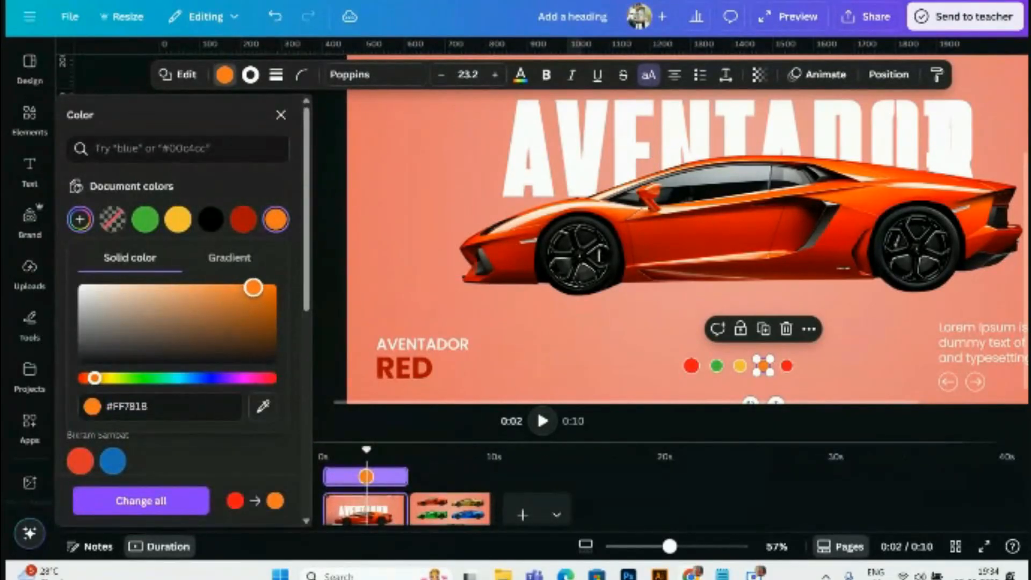
- Fill the fifth dot with the blue car's photo colour and brighten it to #126BF0
left_click(788, 367)
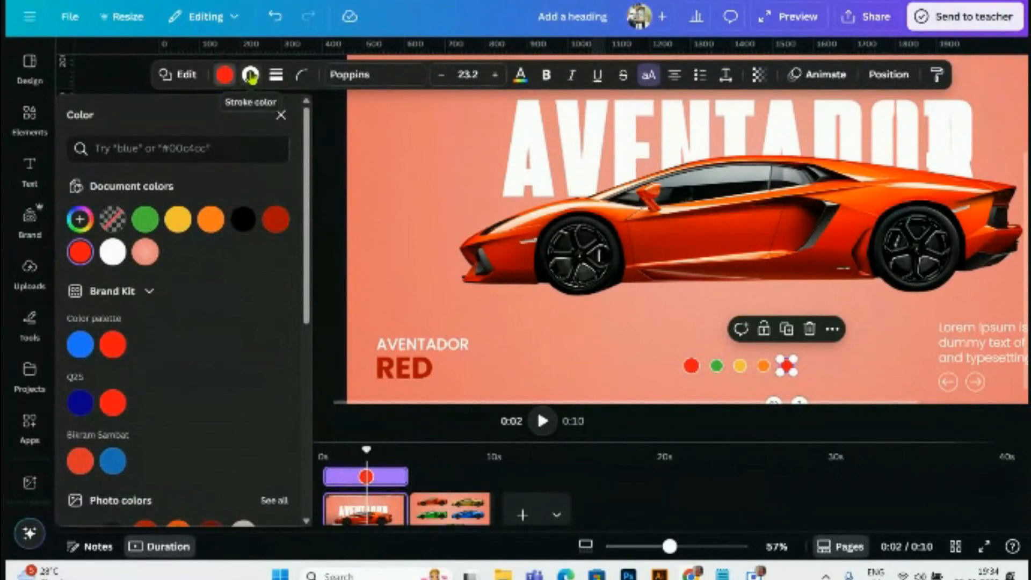
scroll(135, 368, "down", 5)
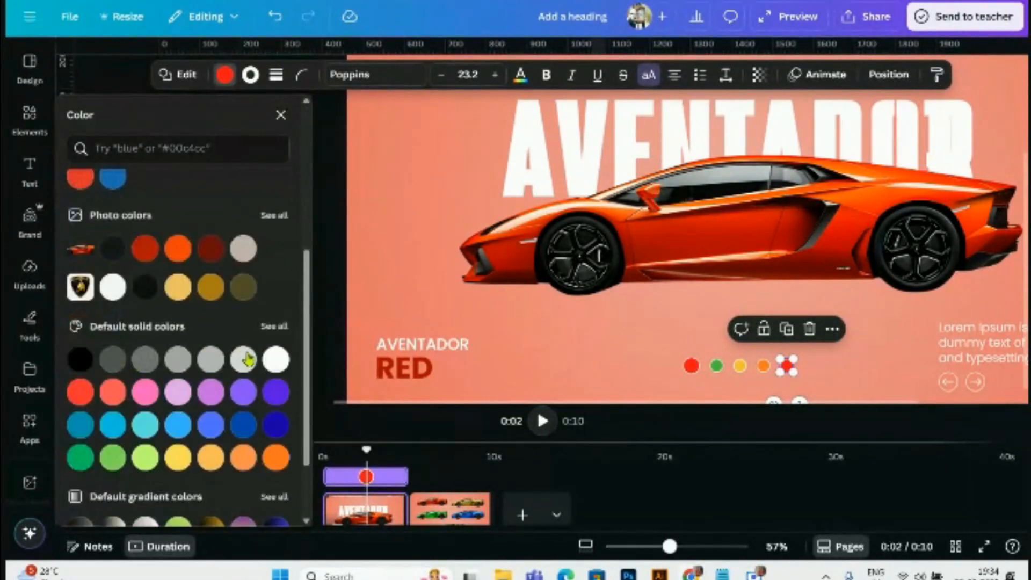
left_click(273, 216)
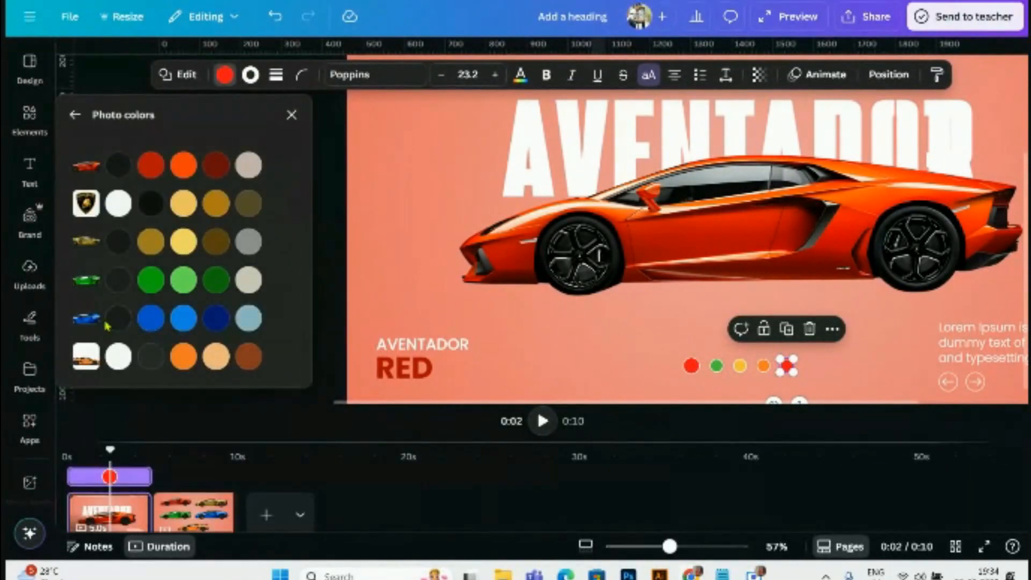
left_click(151, 319)
left_click(74, 115)
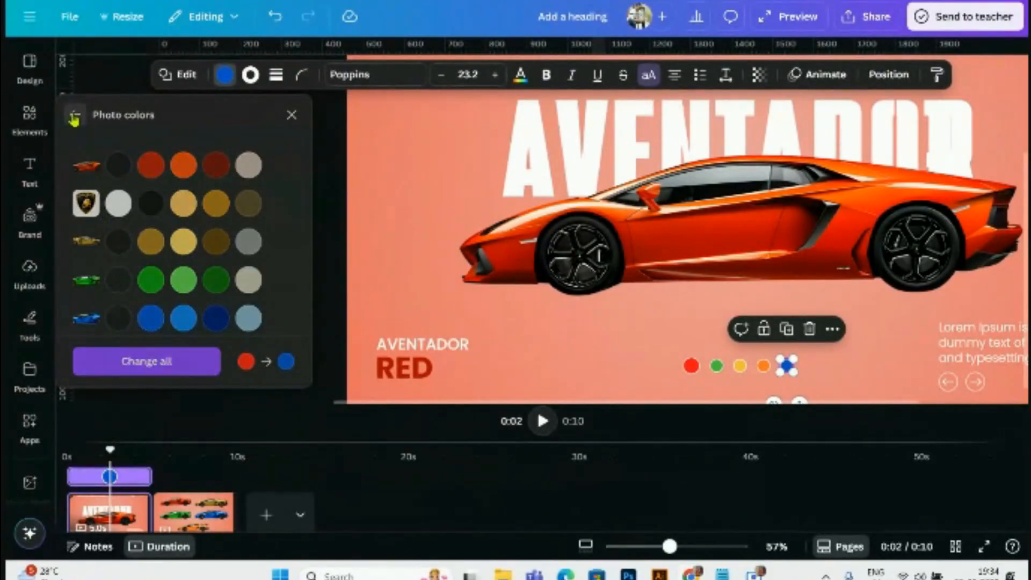
left_click(80, 219)
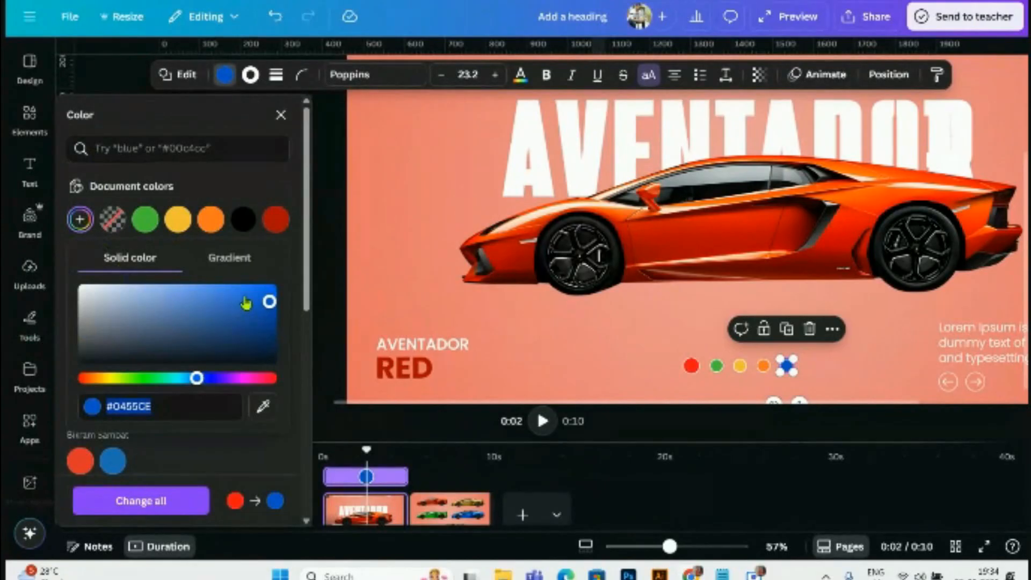
left_click_drag(268, 304, 264, 292)
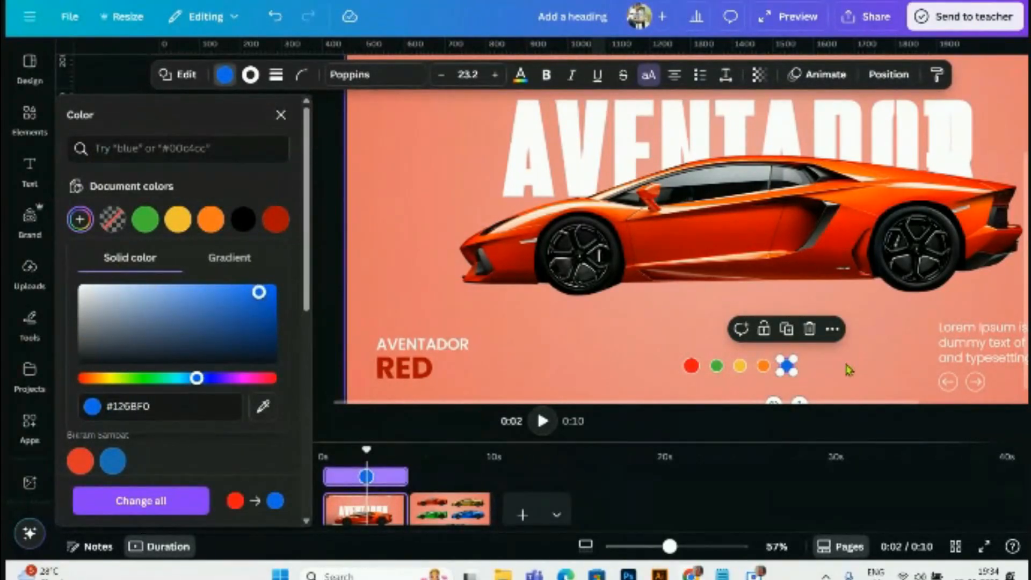
left_click(848, 369)
scroll(829, 363, "down", 5)
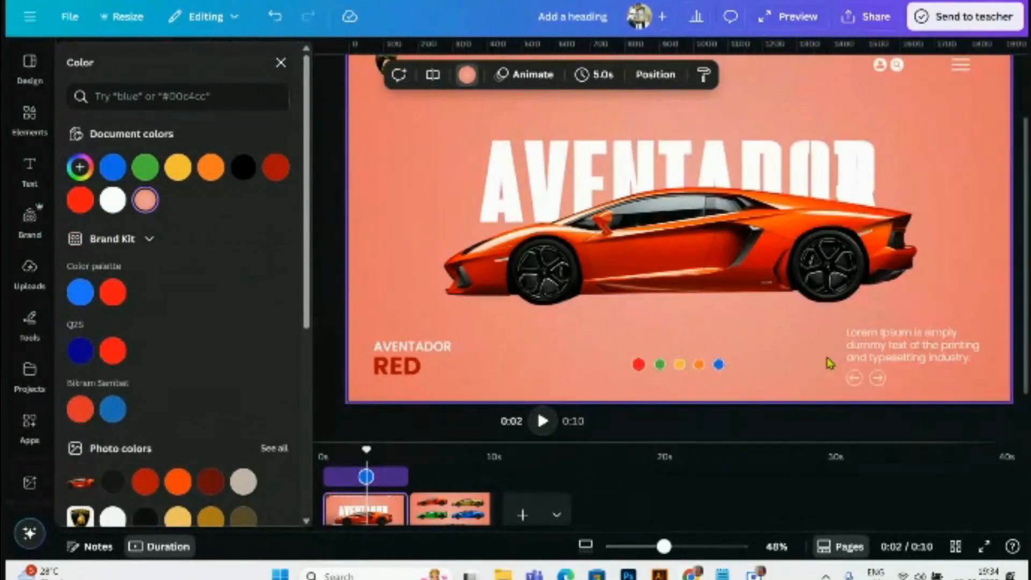
left_click(882, 356)
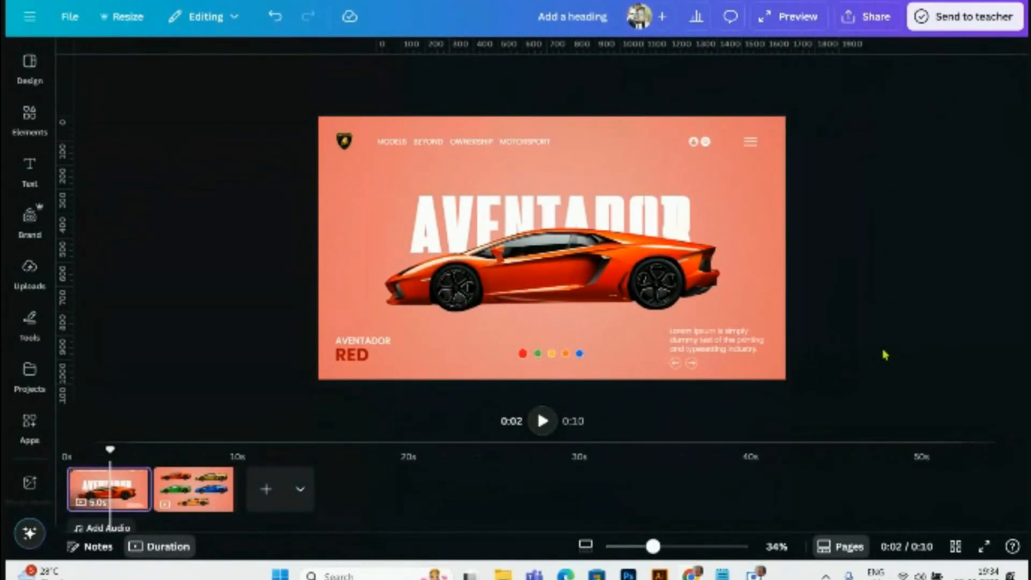
- Darken the second colour of page 1's background gradient to #D35649
left_click(765, 212)
left_click(467, 75)
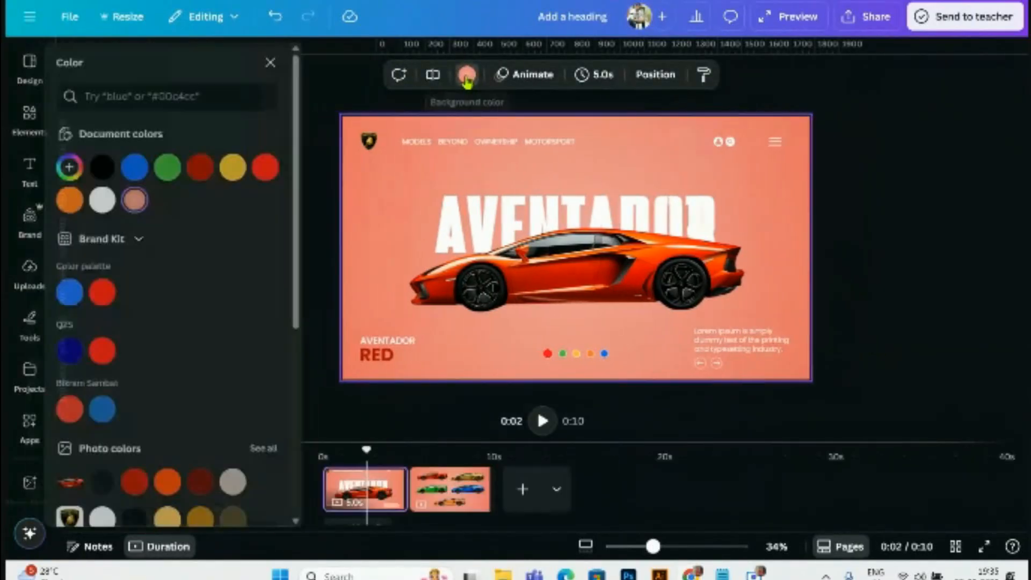
left_click(81, 168)
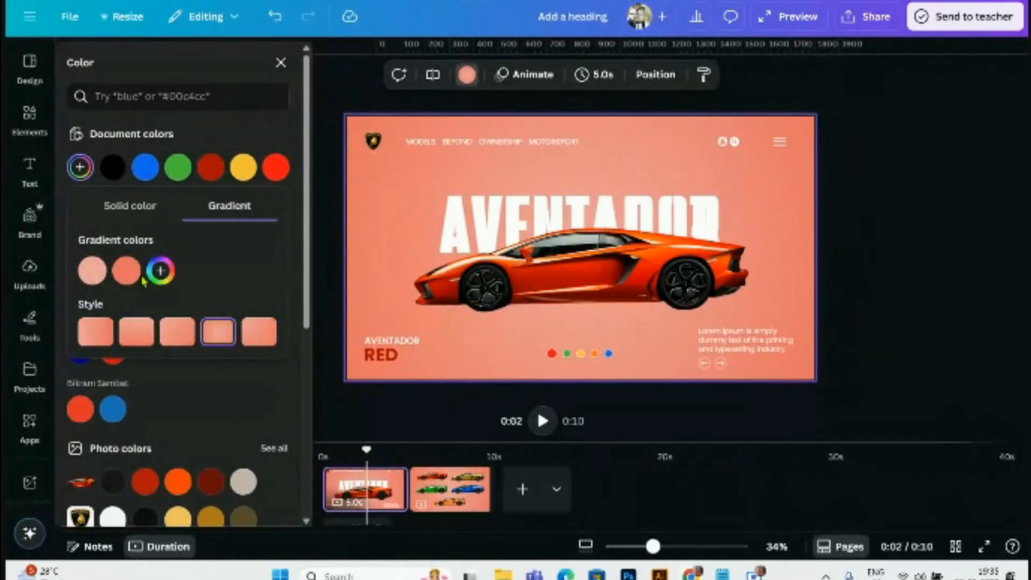
left_click(127, 271)
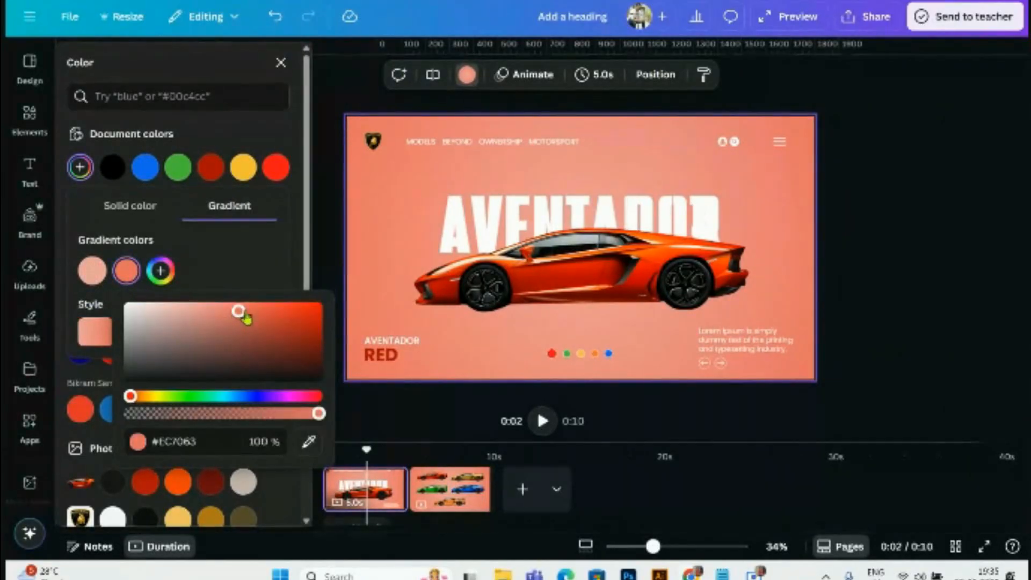
left_click_drag(239, 313, 252, 318)
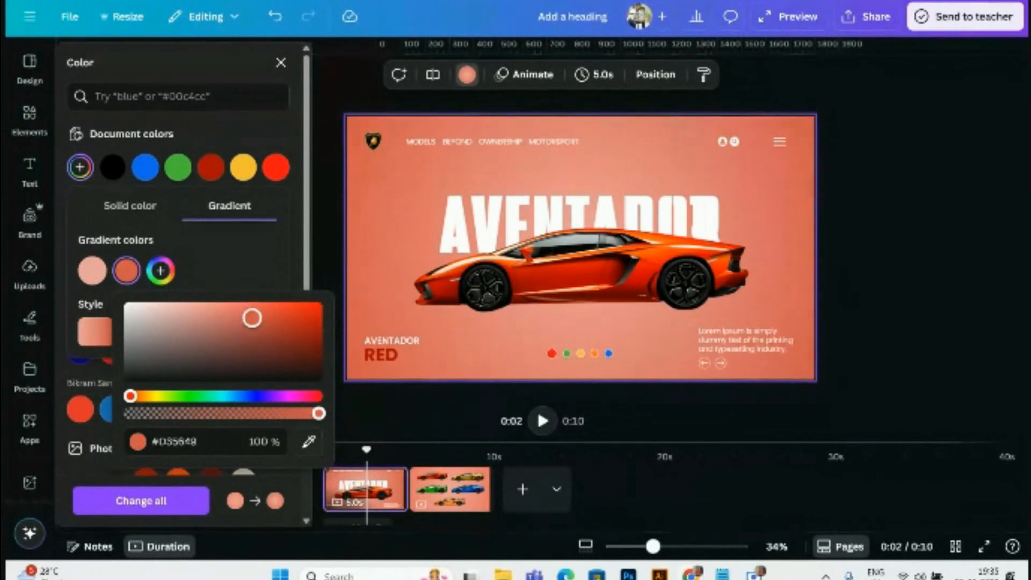
- Deepen the first, lighter colour of page 1's background gradient to #EA988F
left_click(92, 270)
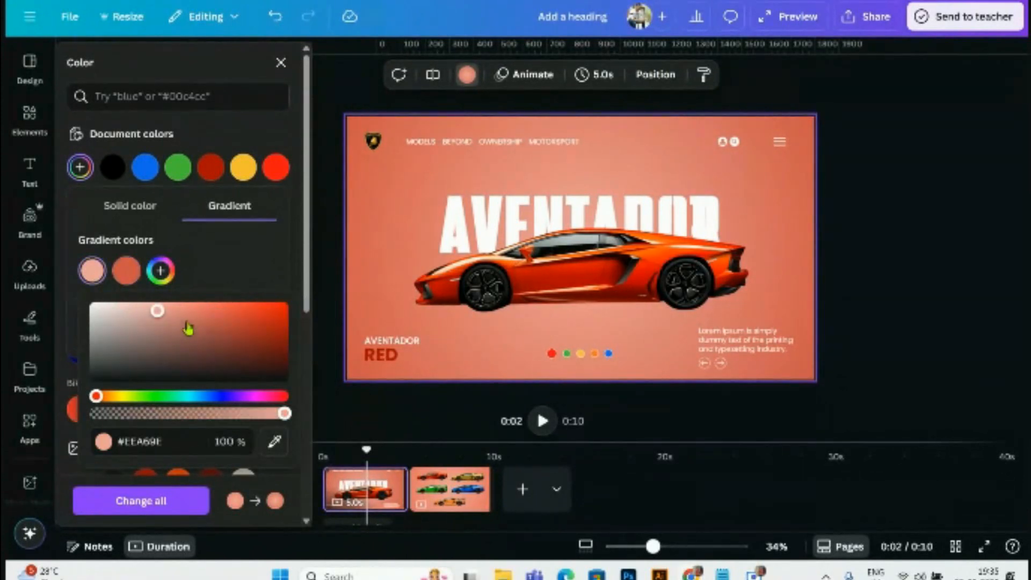
left_click(162, 312)
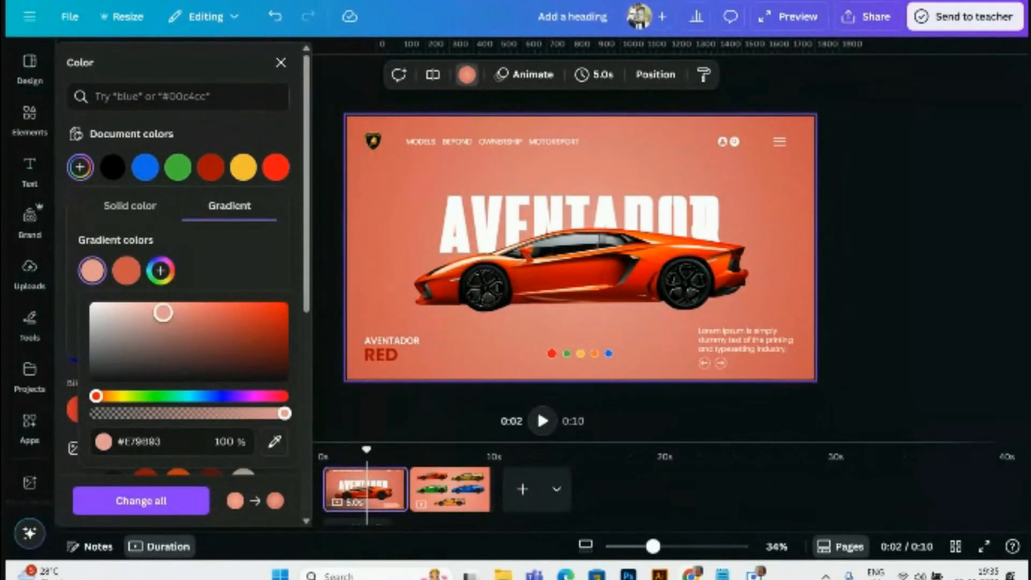
left_click_drag(163, 312, 167, 311)
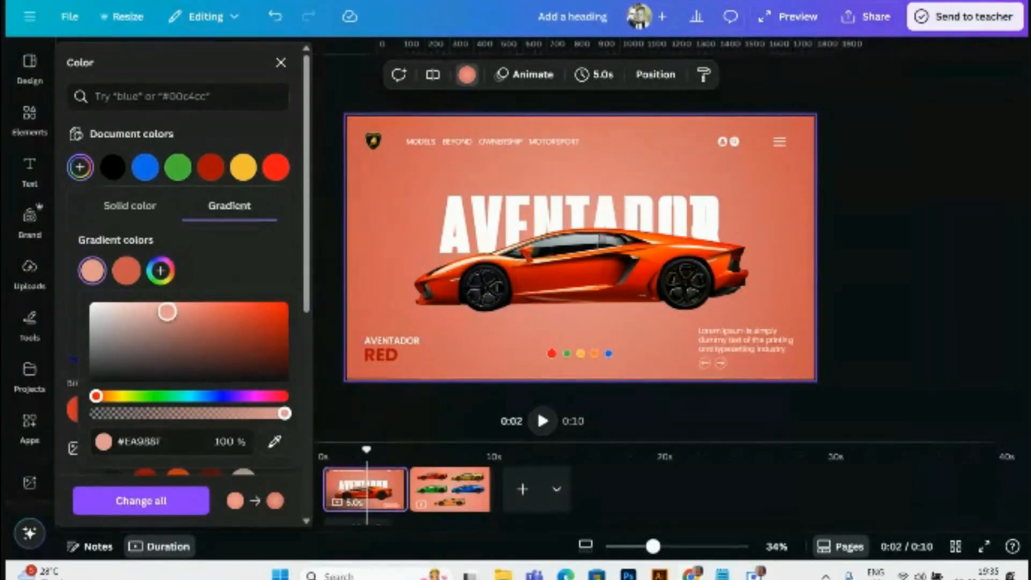
left_click(951, 307)
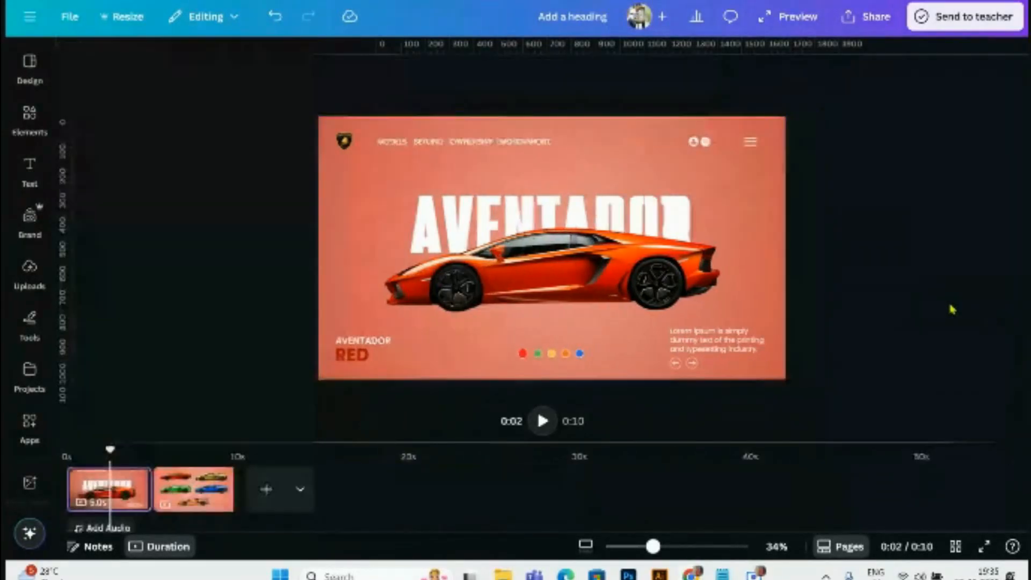
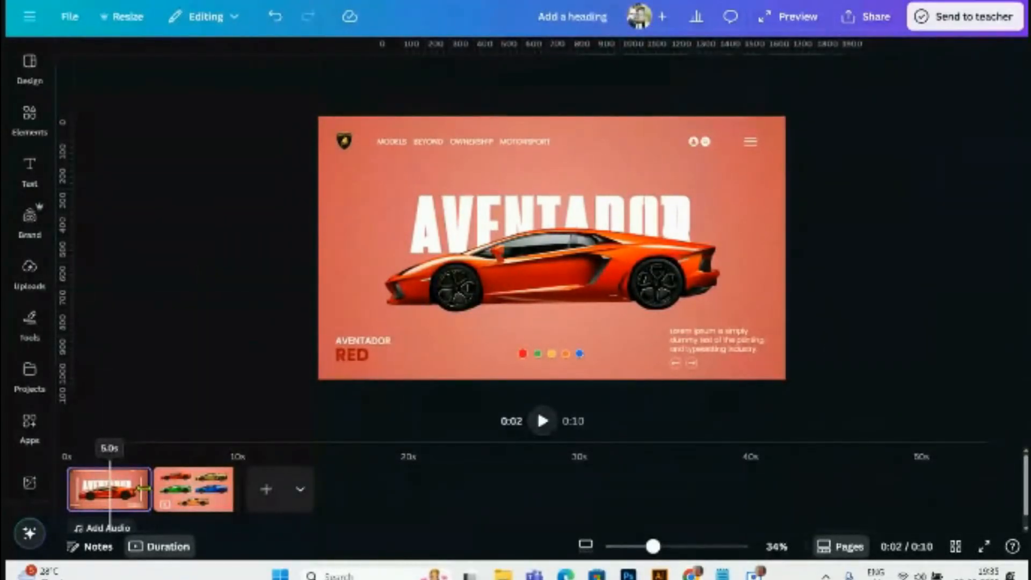
- Shorten page 1 to 2.5 seconds and duplicate it
left_click_drag(144, 488, 104, 489)
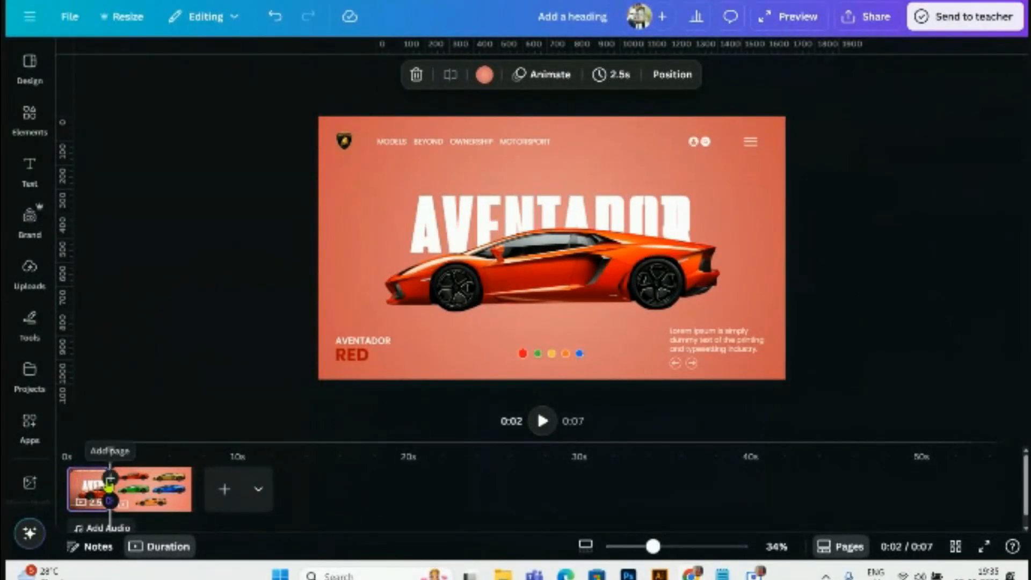
right_click(85, 499)
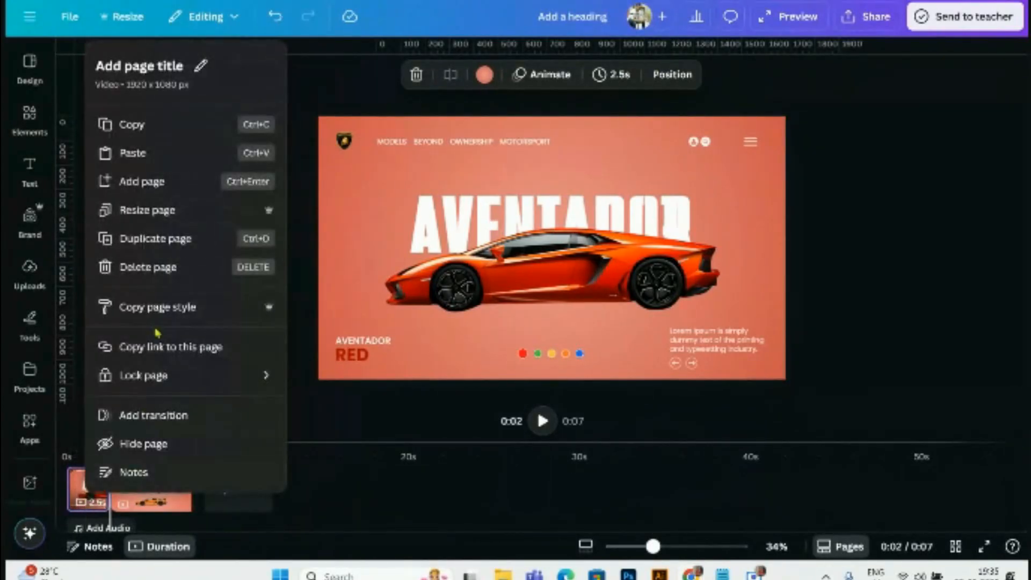
left_click(150, 237)
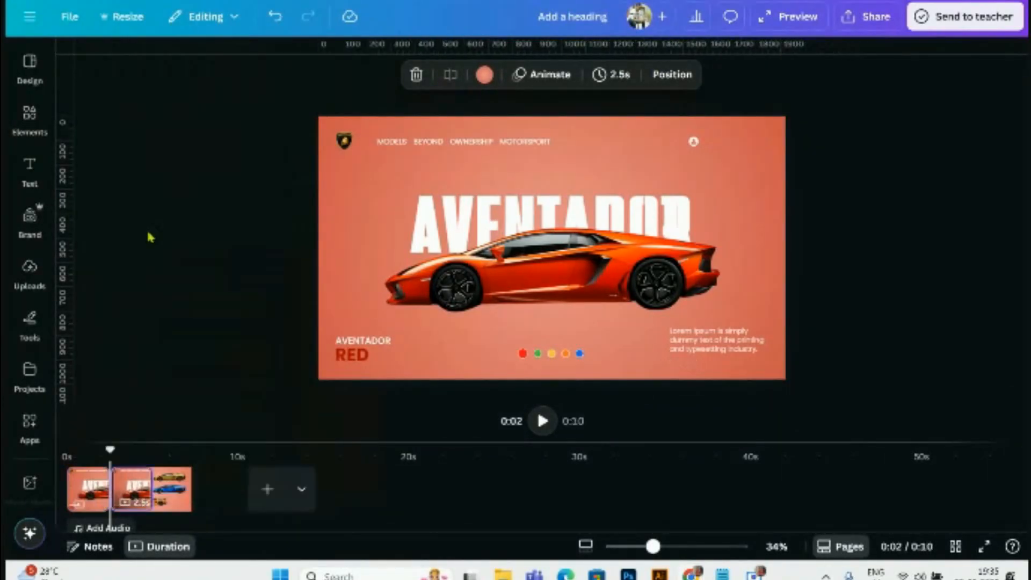
left_click(932, 282)
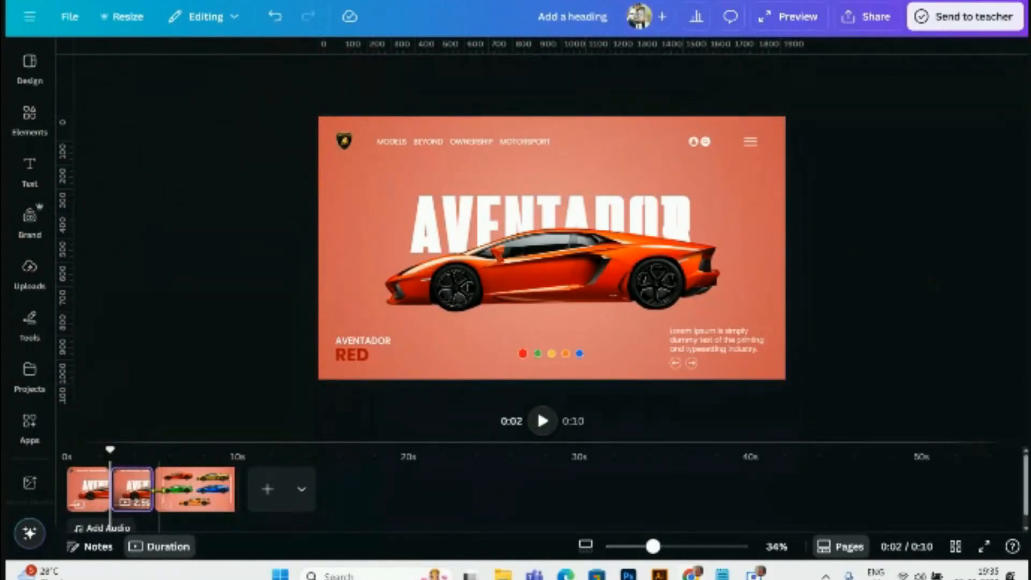
- Add vertical guides at the red car's front and rear ends and a horizontal guide just below its wheels
scroll(384, 303, "up", 2)
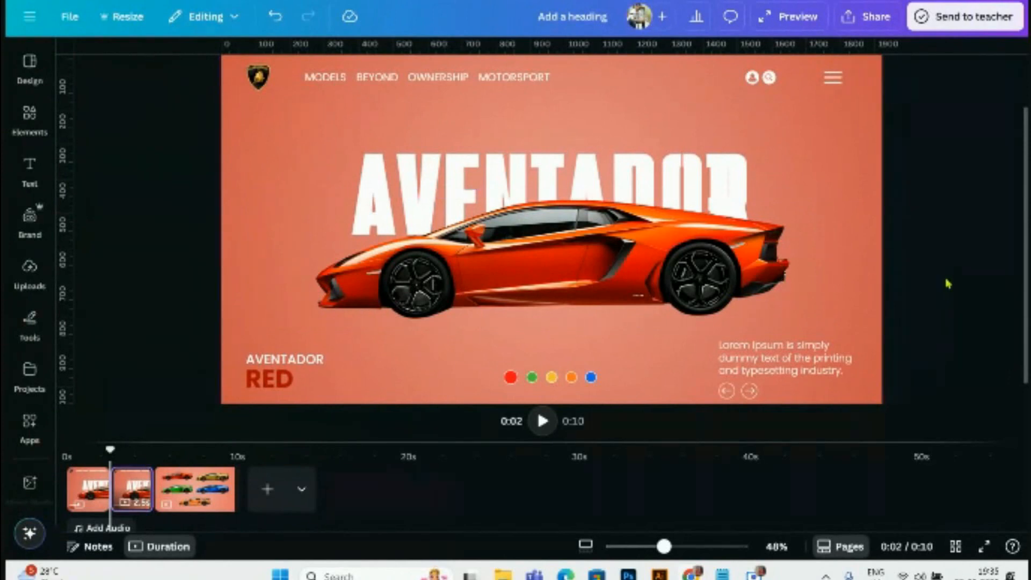
left_click_drag(71, 196, 315, 249)
mouse_move(75, 253)
left_mouse_down()
mouse_move(730, 244)
mouse_move(788, 178)
left_mouse_up()
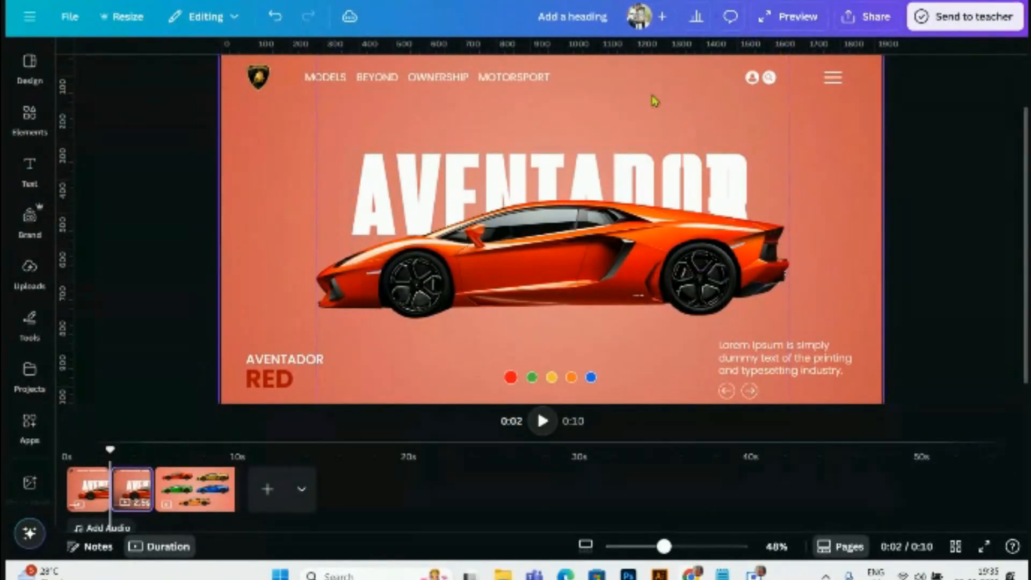
mouse_move(566, 46)
left_mouse_down()
mouse_move(553, 257)
mouse_move(526, 340)
mouse_move(503, 317)
left_mouse_up()
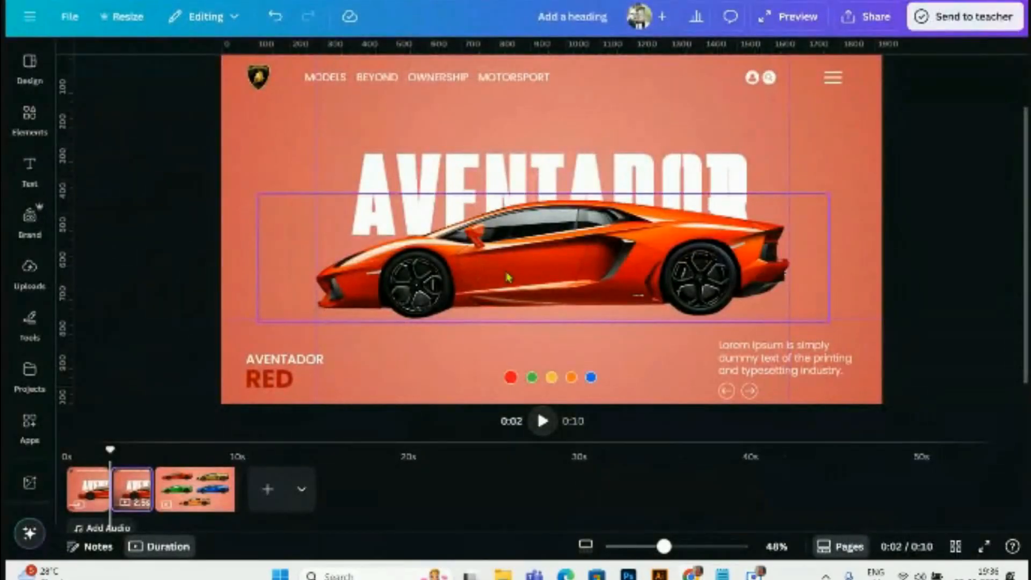
- Compare the car variants on page 3 with the order of the selector dots on page 2
scroll(566, 306, "down", 3, "ctrl")
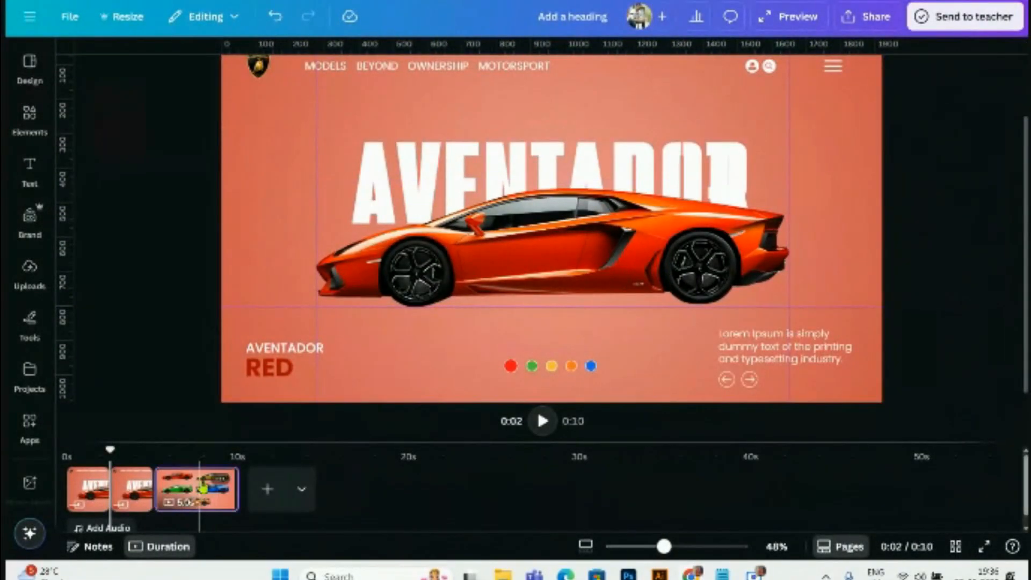
left_click(203, 489)
scroll(502, 207, "down", 2, "ctrl")
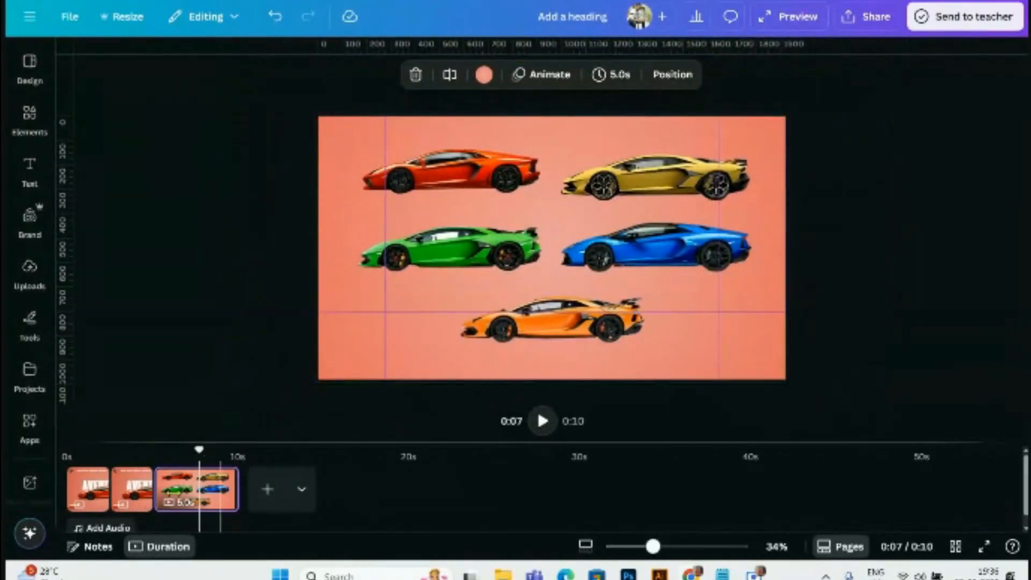
left_click(125, 489)
left_click(529, 275)
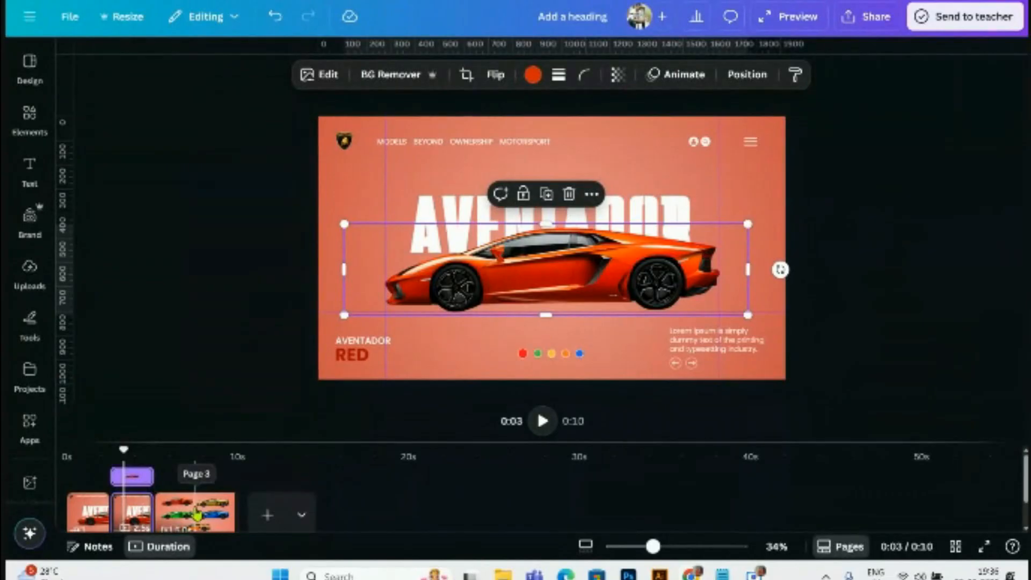
scroll(535, 367, "up", 3, "ctrl")
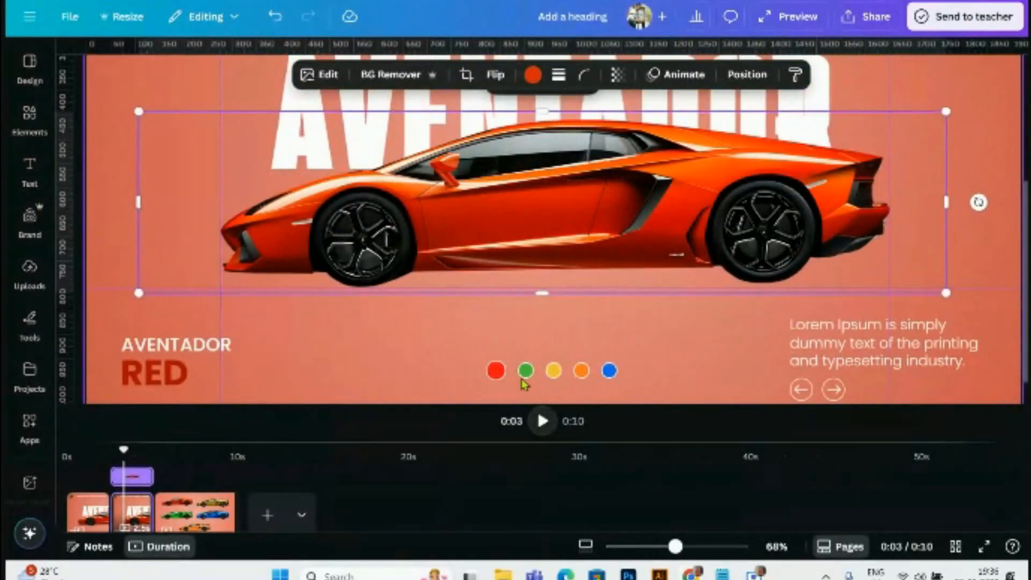
scroll(526, 377, "down", 1, "ctrl")
scroll(526, 377, "down", 2, "ctrl")
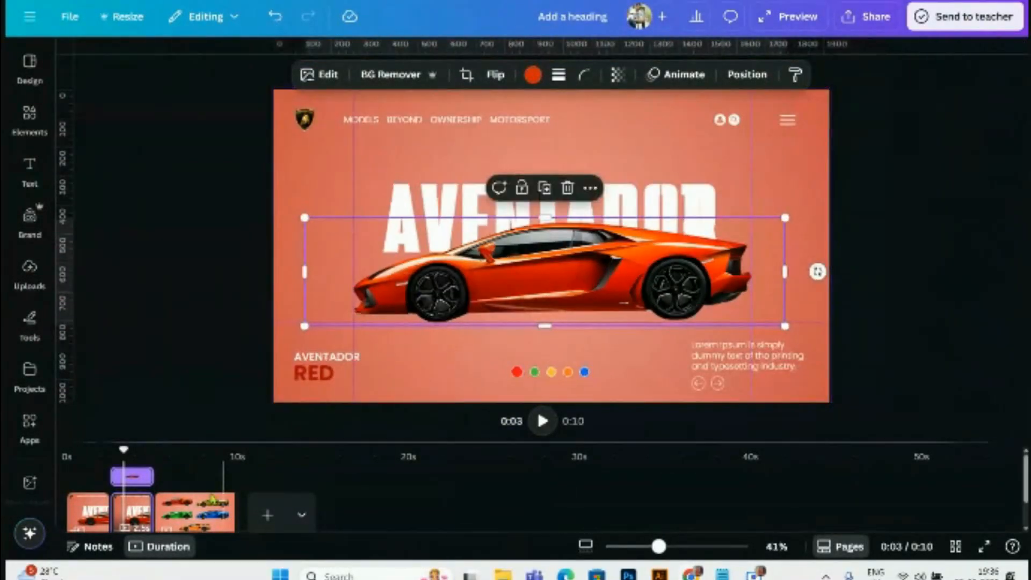
- Replace the red car on page 2 with a copy of page 3's green car, placed over the start of the AVENTADOR heading
left_click(195, 486)
left_click(486, 235)
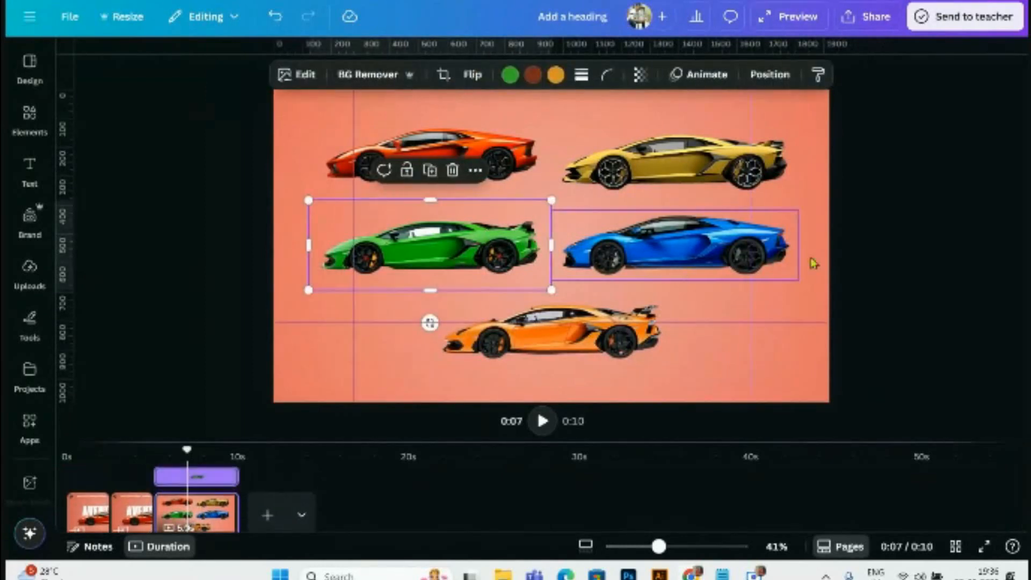
right_click(137, 502)
left_click(109, 358)
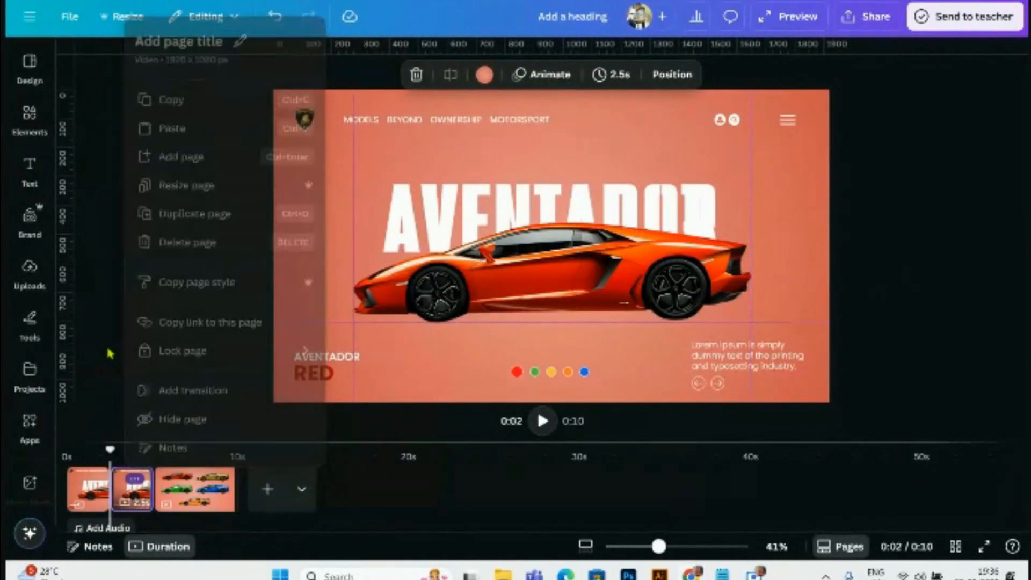
left_click(135, 486)
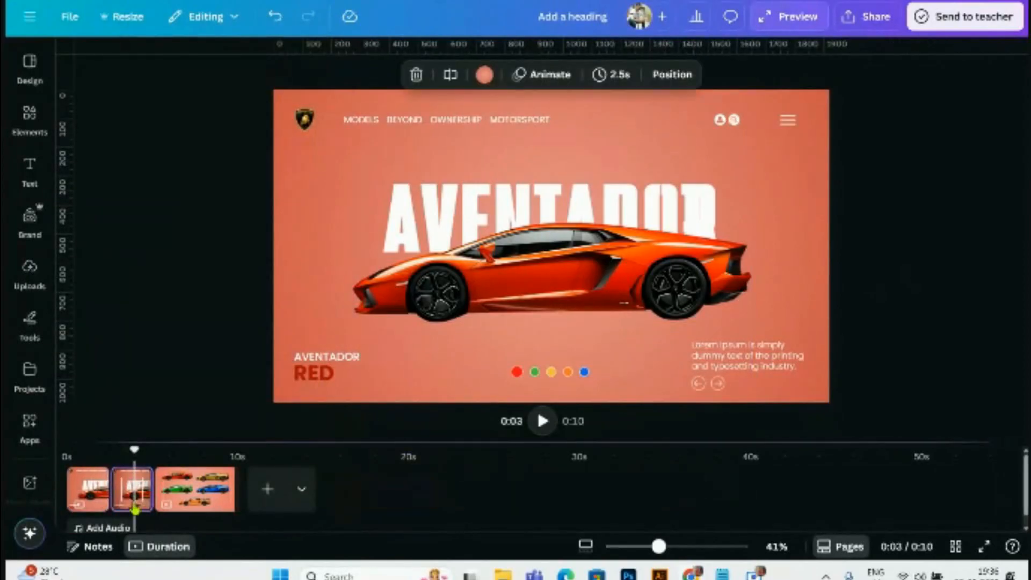
scroll(851, 261, "up", 2)
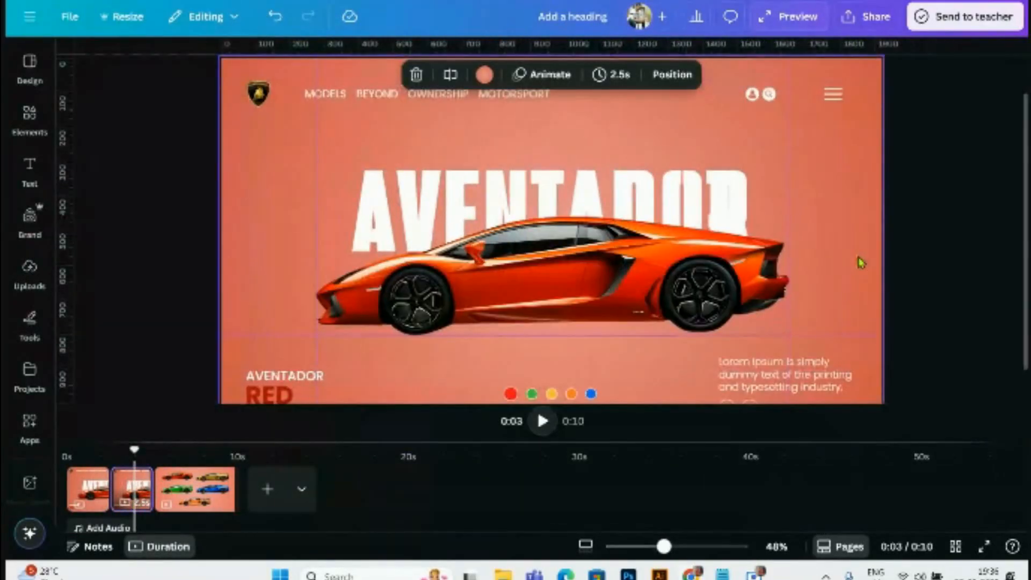
key("ctrl+v")
left_click_drag(537, 267, 524, 249)
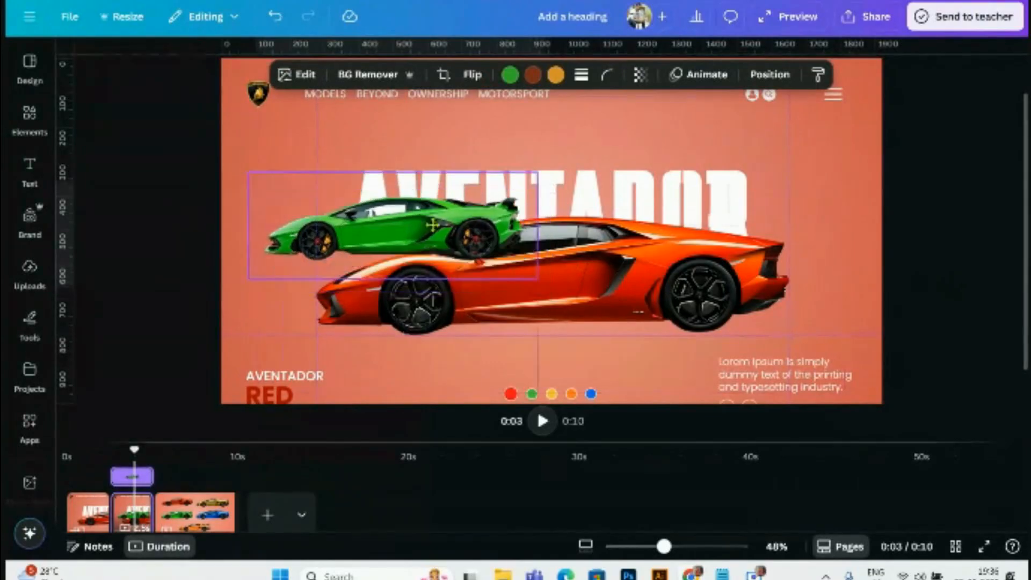
left_click(537, 244)
left_click(565, 182)
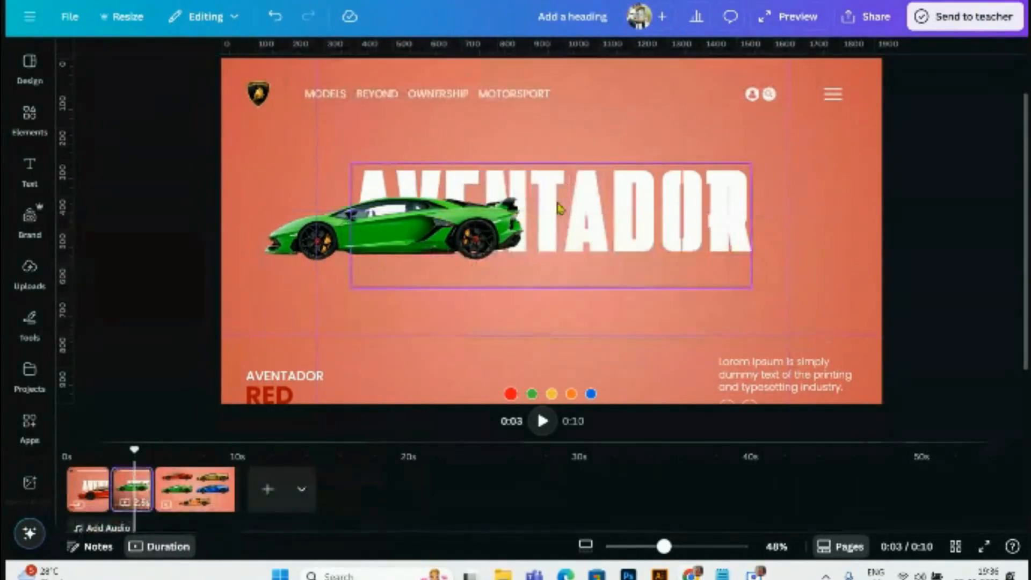
- Centre the green car over the AVENTADOR heading and enlarge it to span the two vertical guides
left_click_drag(510, 241, 669, 236)
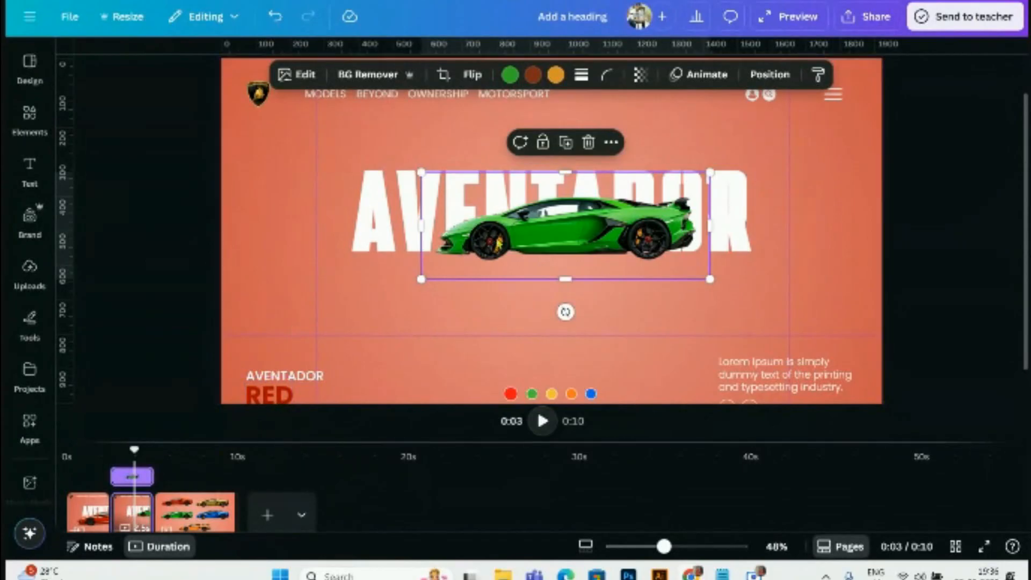
left_click_drag(420, 279, 299, 345)
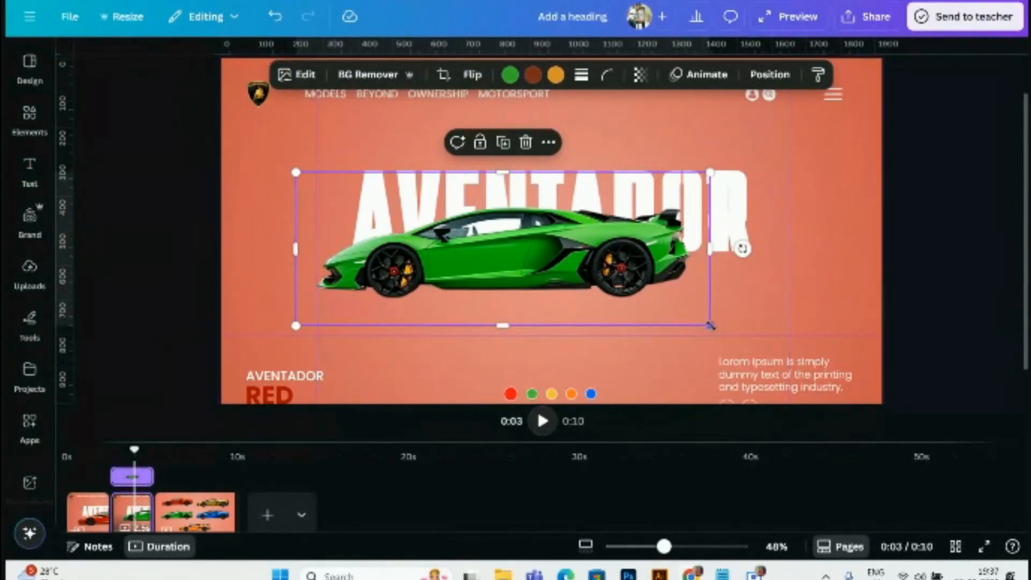
left_click_drag(710, 325, 805, 387)
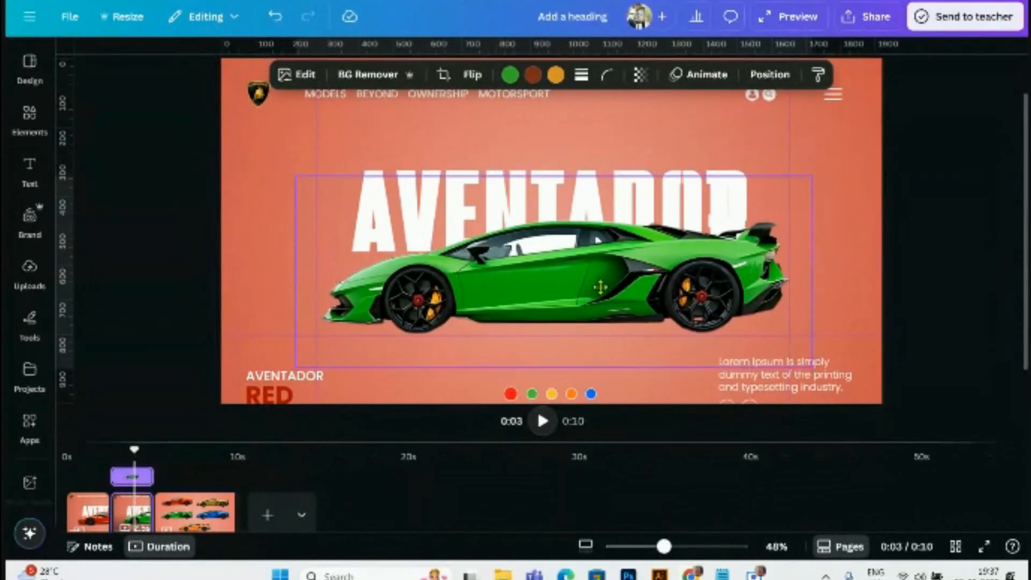
left_click_drag(603, 285, 602, 289)
left_click_drag(295, 177, 290, 175)
- Lower the green car slightly so its wheels meet the horizontal guide, and compare its placement with page 1's red car
scroll(825, 307, "up", 5)
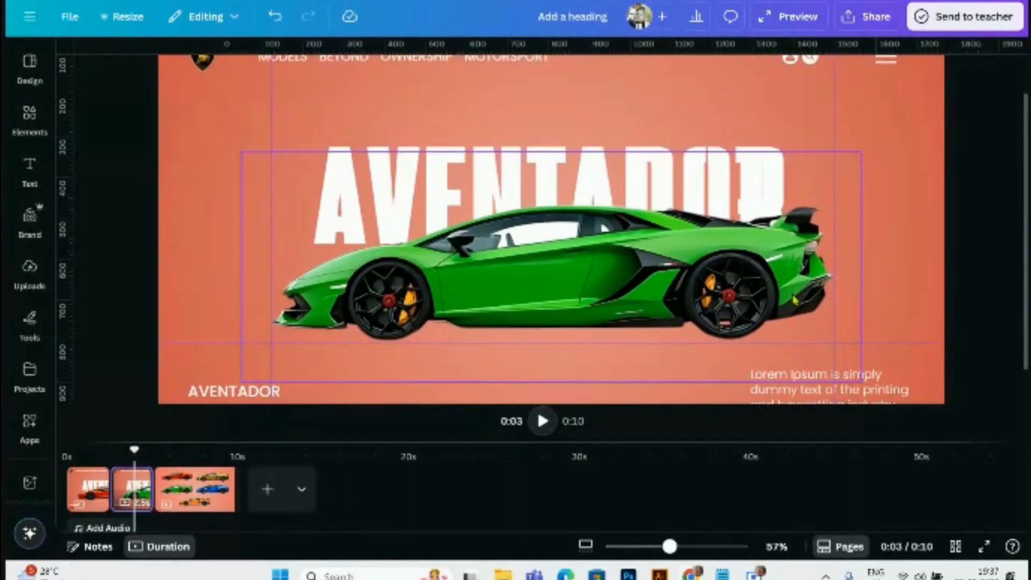
scroll(751, 284, "down", 3)
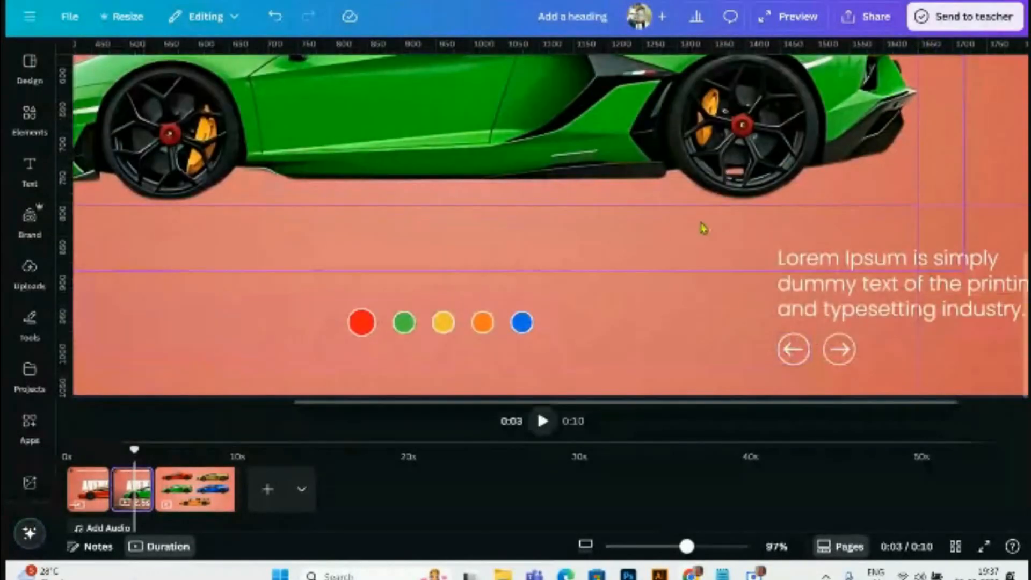
scroll(675, 201, "down", 4)
left_click(499, 210)
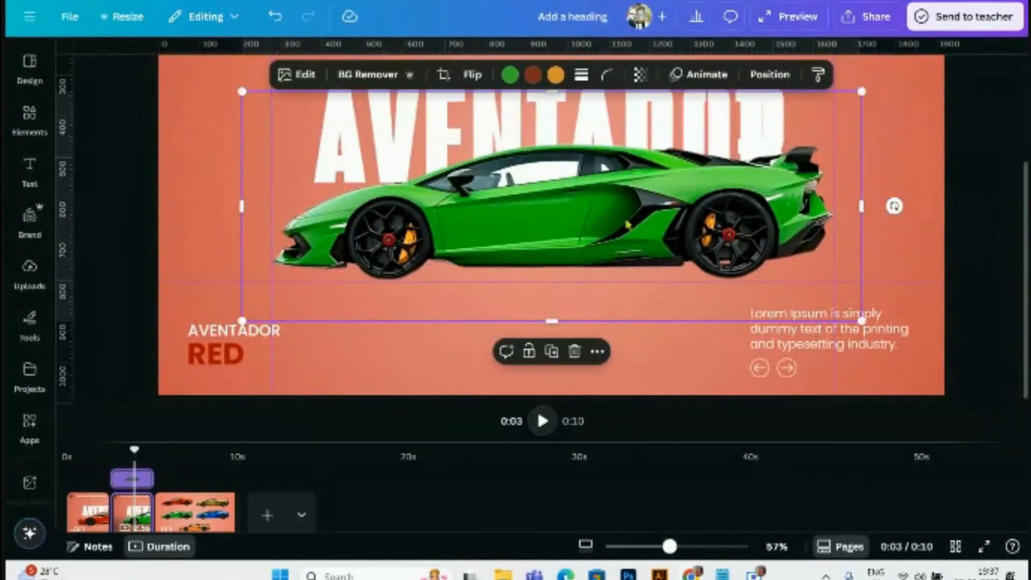
left_click_drag(621, 218, 621, 217)
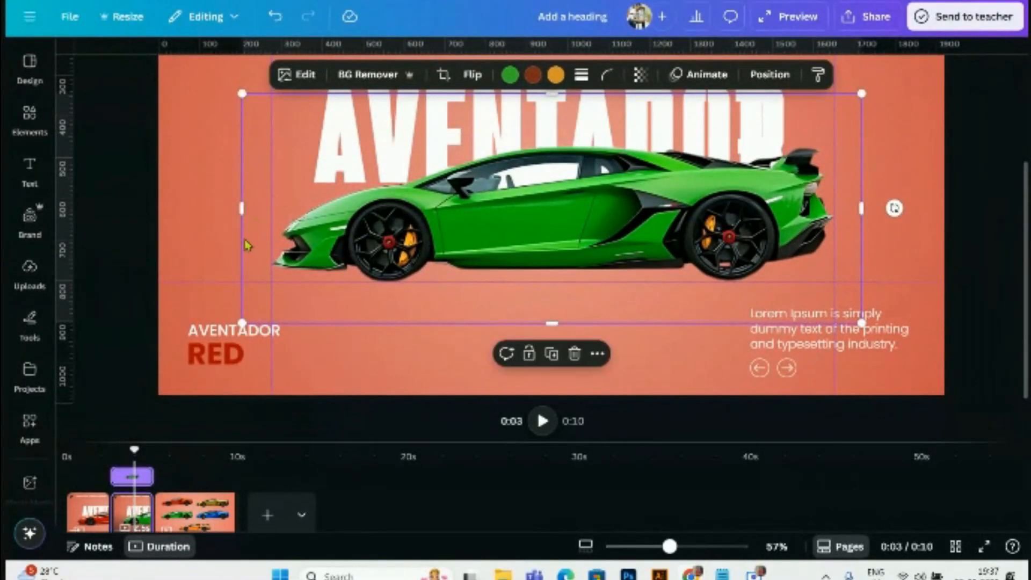
scroll(268, 271, "up", 1)
scroll(268, 271, "down", 3)
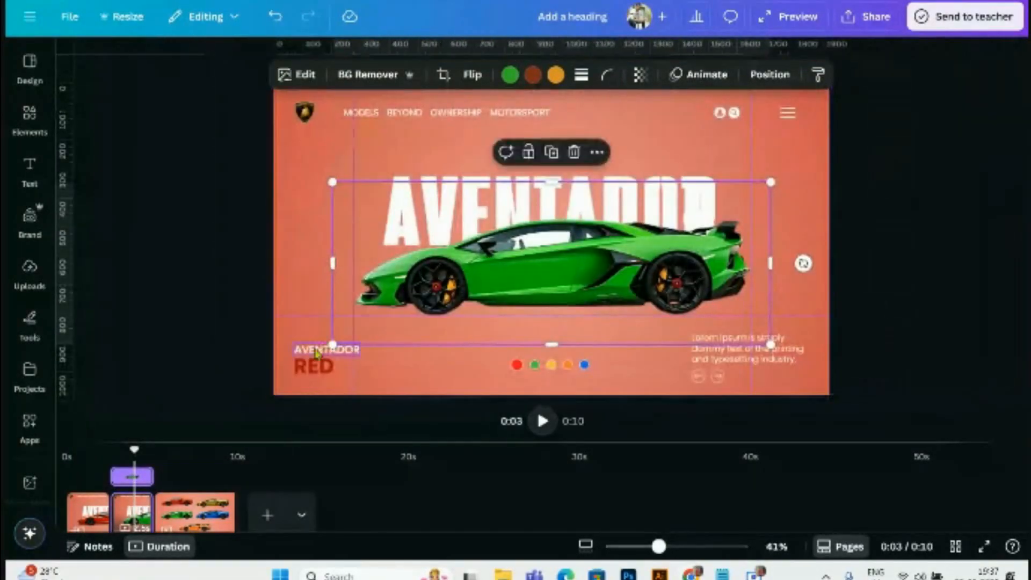
left_click(91, 528)
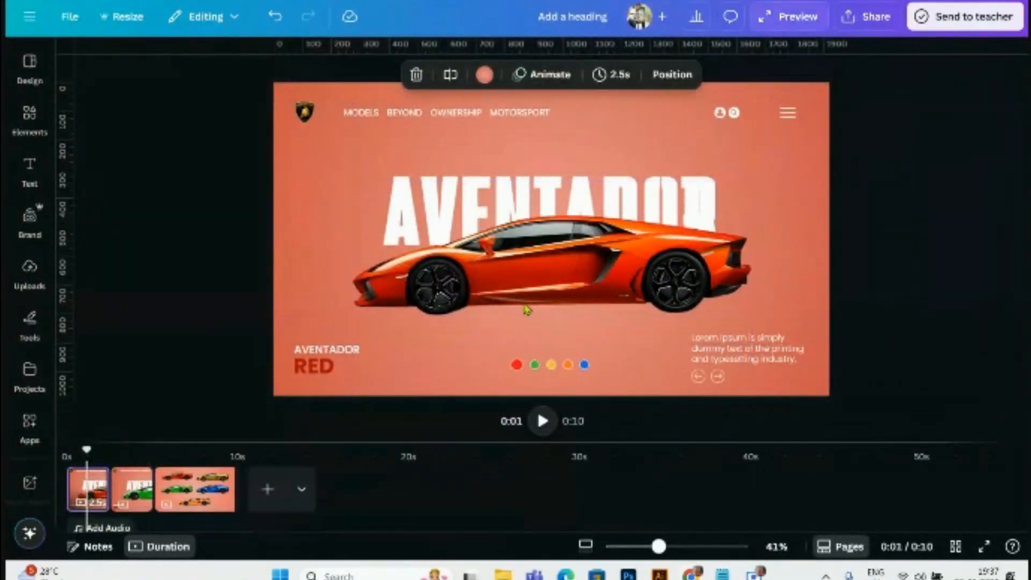
left_click(132, 489)
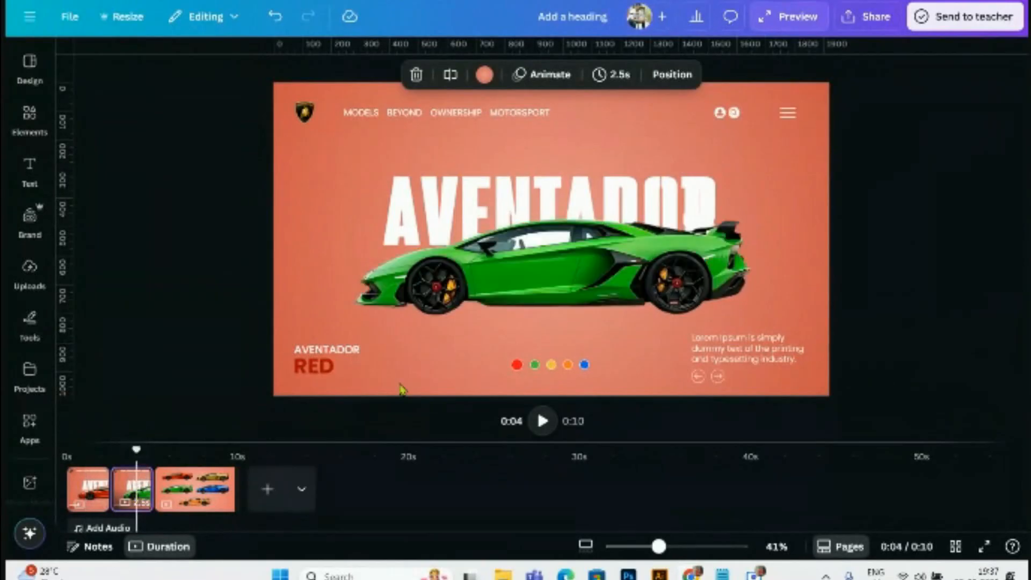
left_click(959, 242)
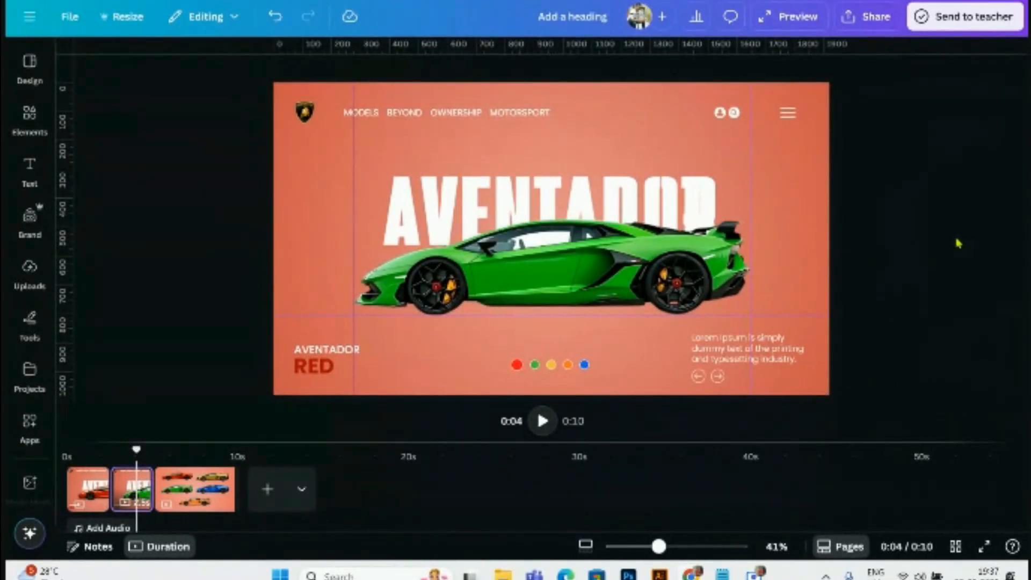
- Change page 2's background to a green gradient with pale green #DAFFD5 as its first colour
left_click(810, 189)
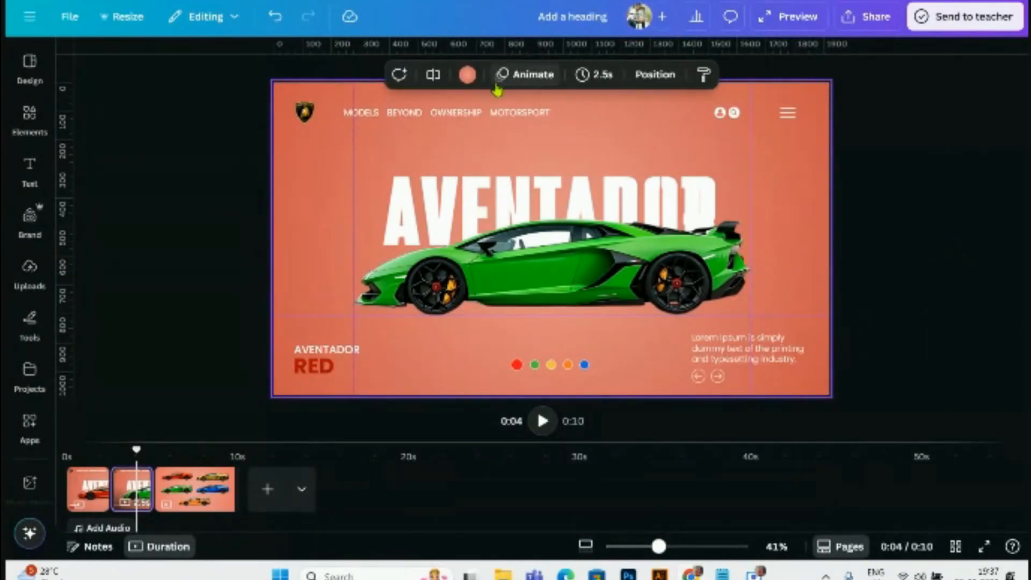
left_click(467, 74)
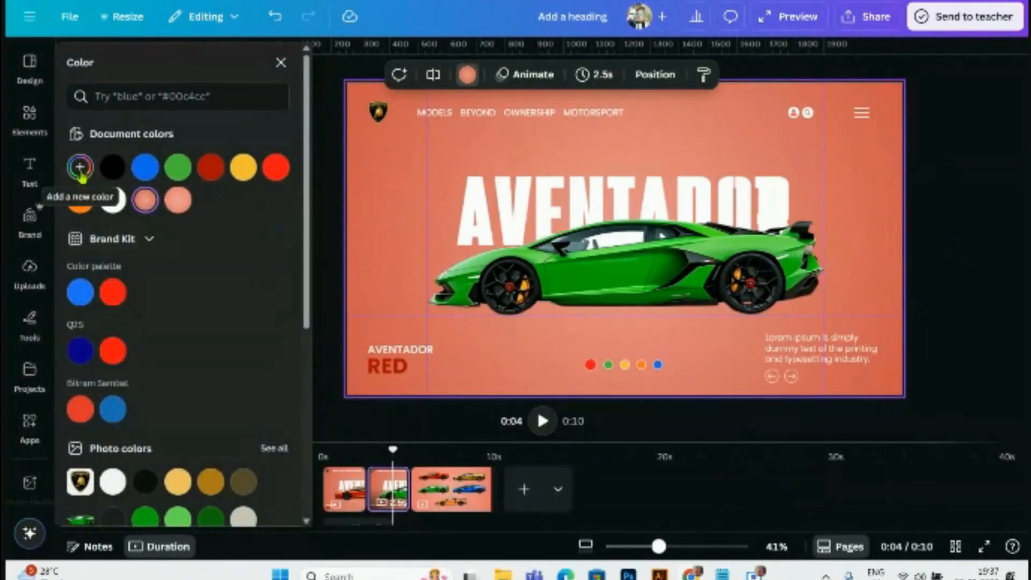
left_click(178, 167)
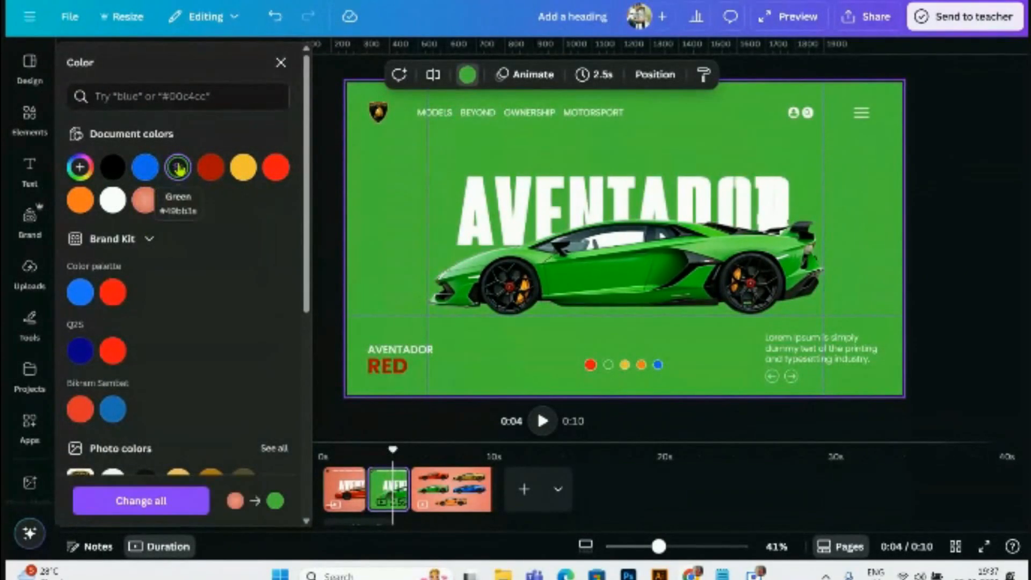
left_click(80, 167)
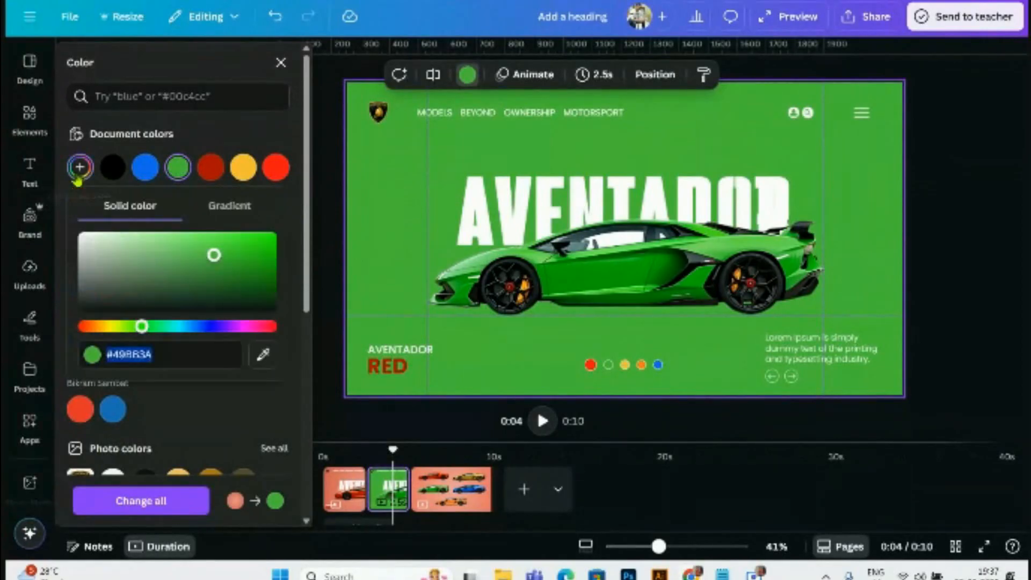
left_click(226, 208)
left_click(100, 271)
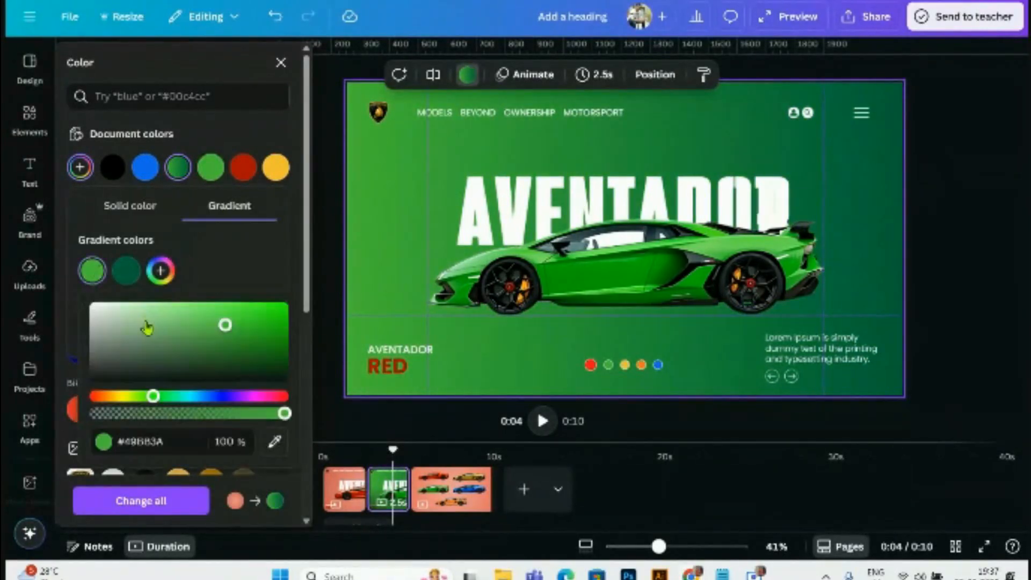
left_click_drag(147, 325, 125, 305)
- Set page 2's background gradient colours to #b8e3b2 and #76af6f and give it the circular style
left_click(126, 280)
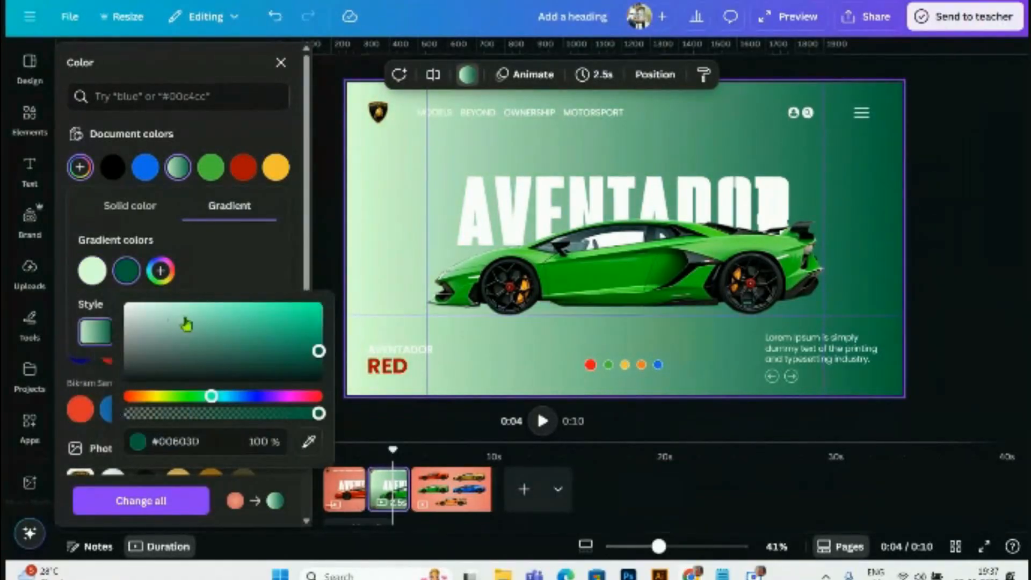
left_click(309, 441)
left_click(91, 271)
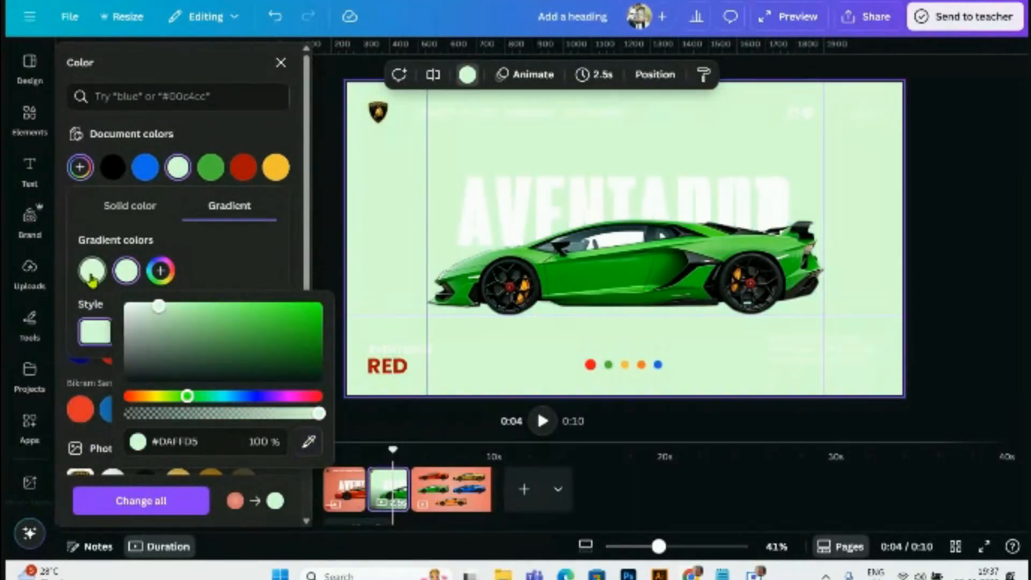
left_click_drag(185, 310, 196, 329)
left_click(92, 271)
left_click_drag(125, 307, 138, 316)
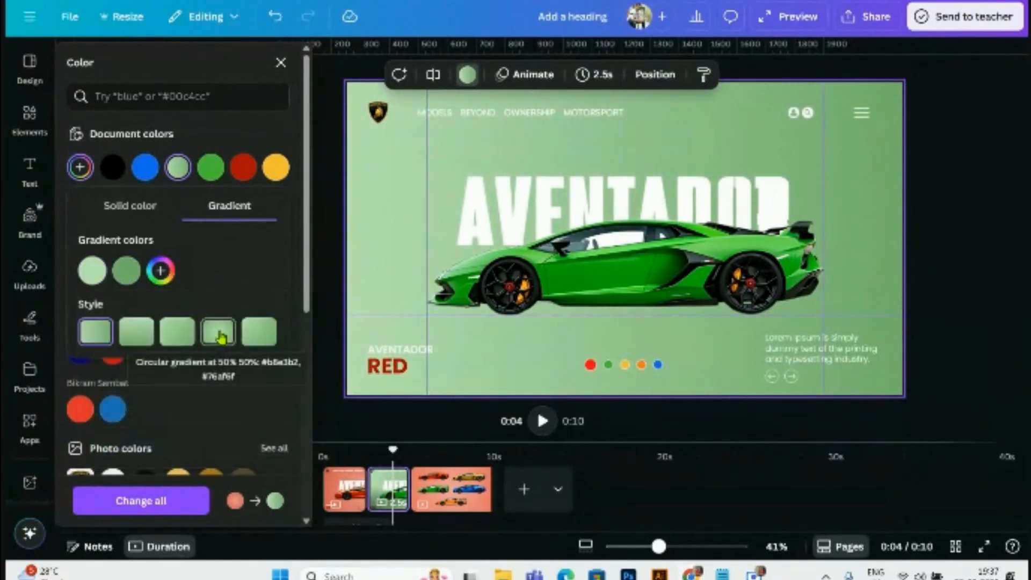
left_click(218, 332)
- Deepen the circular gradient on page 2 with a darker mid-green centre and dark green #44783E as the outer colour
left_click(92, 272)
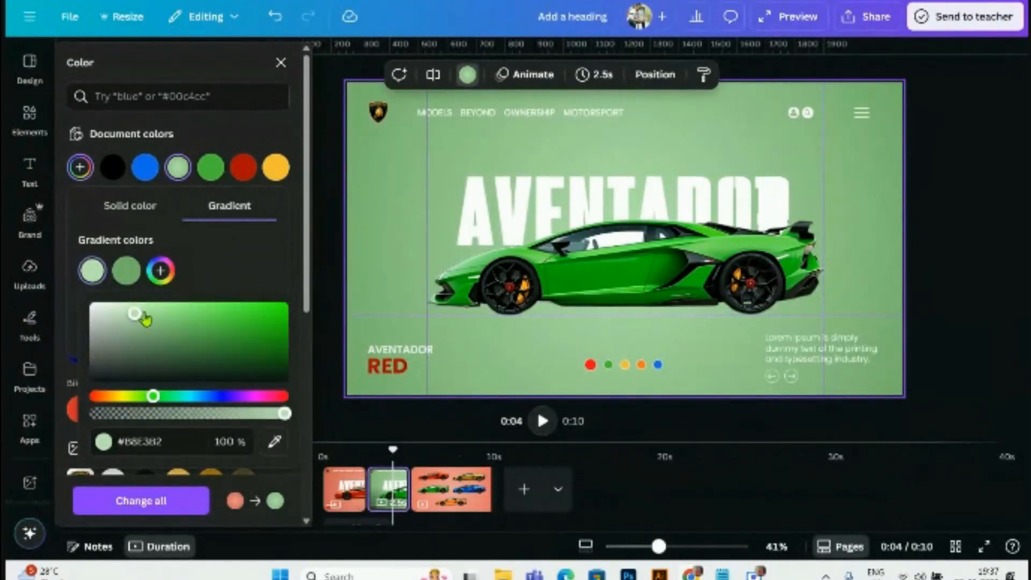
left_click_drag(141, 315, 157, 325)
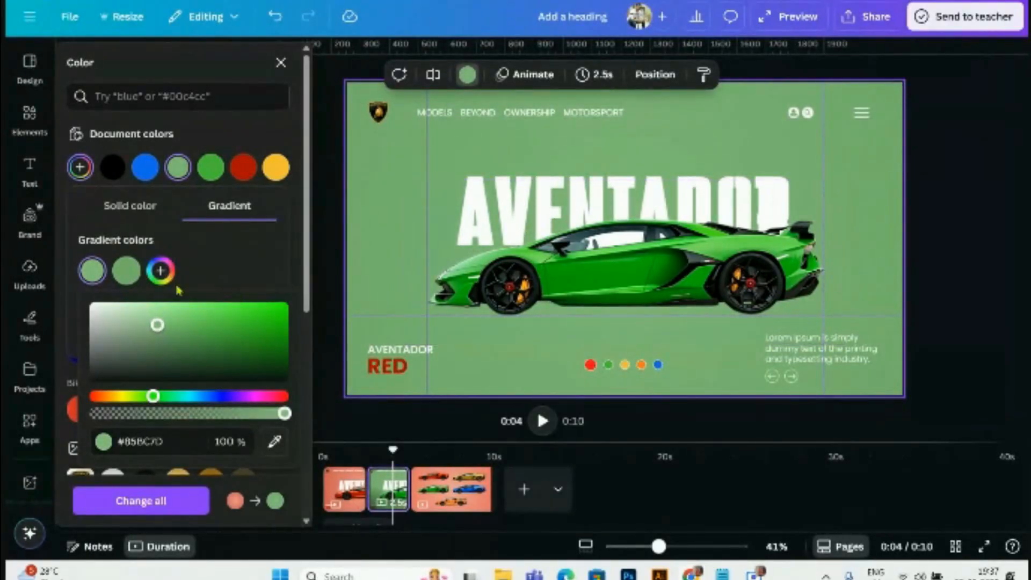
left_click(126, 271)
left_click_drag(196, 330, 218, 344)
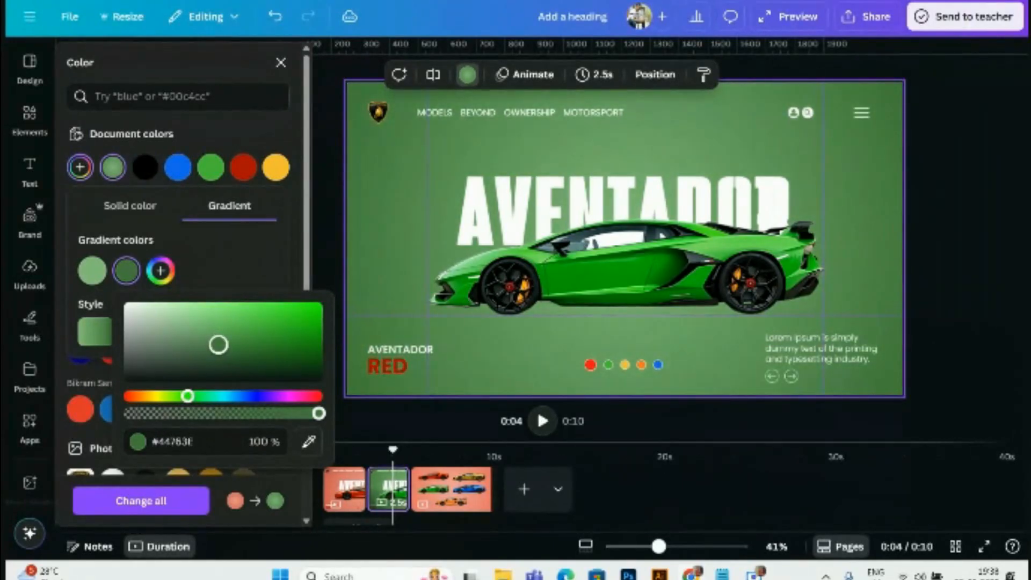
left_click(93, 271)
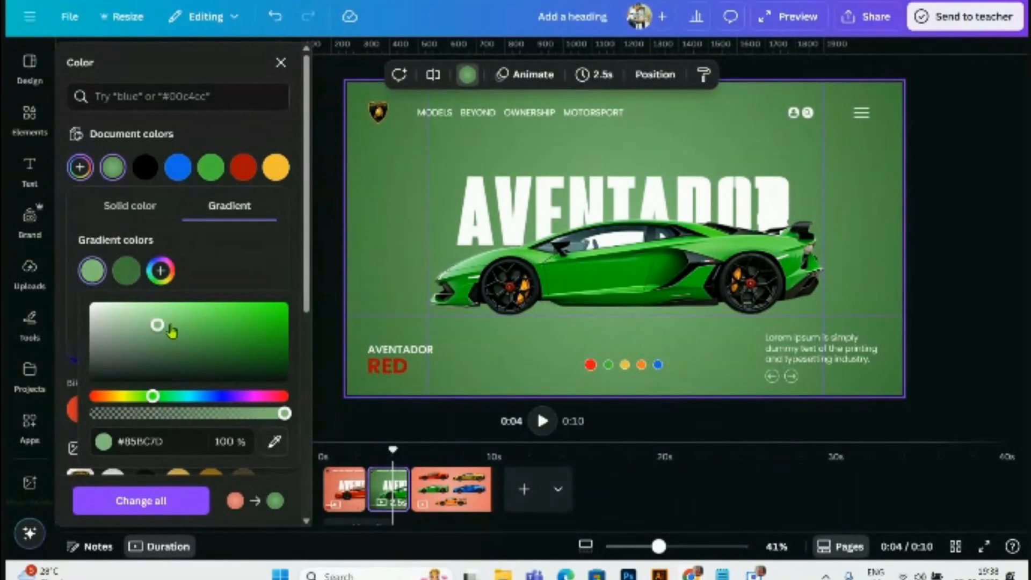
left_click_drag(160, 325, 169, 329)
left_click(208, 270)
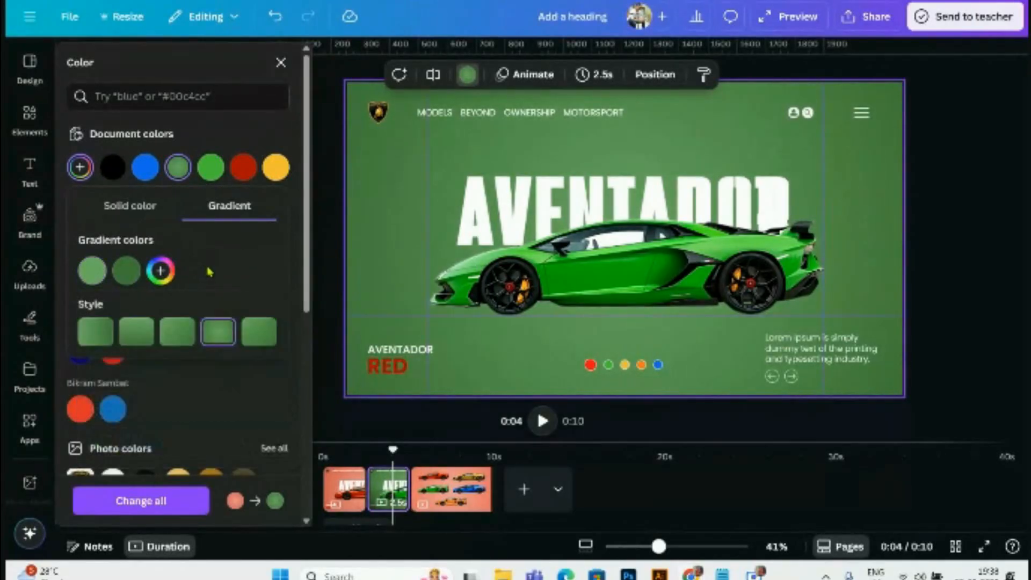
- Add horizontal guides along the upper and lower edges of the large red selector dot on page 2
scroll(631, 382, "up", 5)
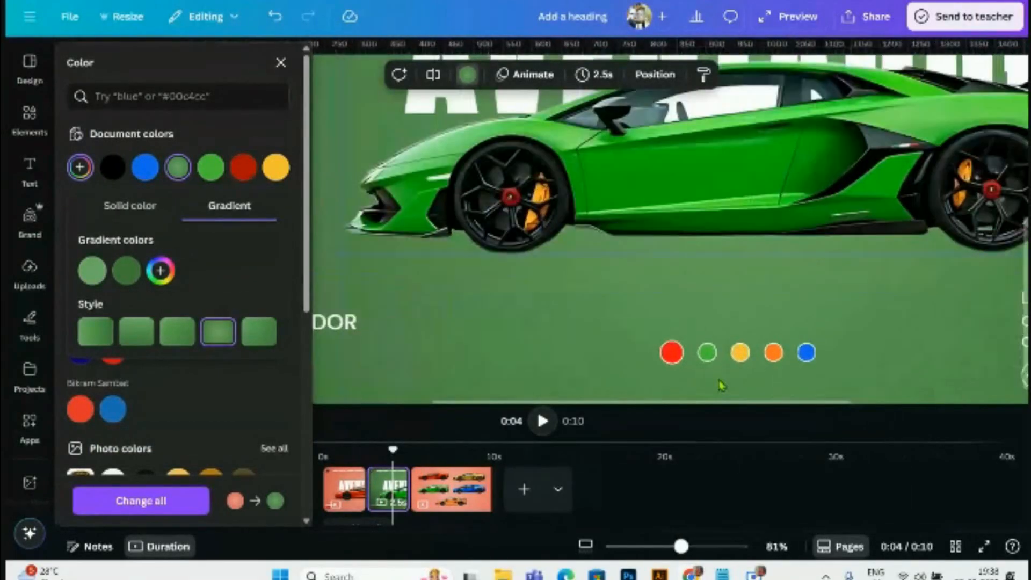
left_click(622, 325)
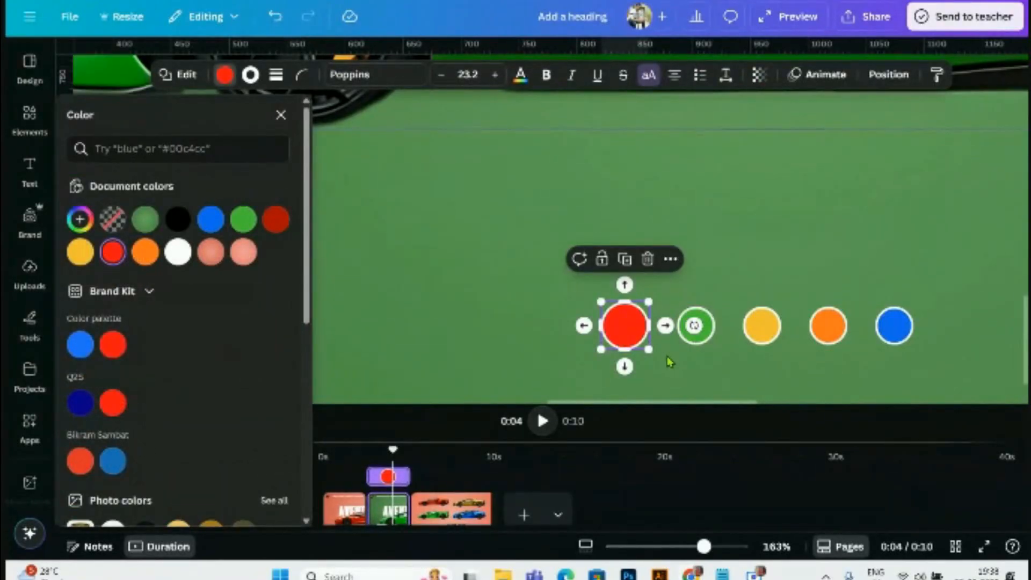
left_click(545, 333)
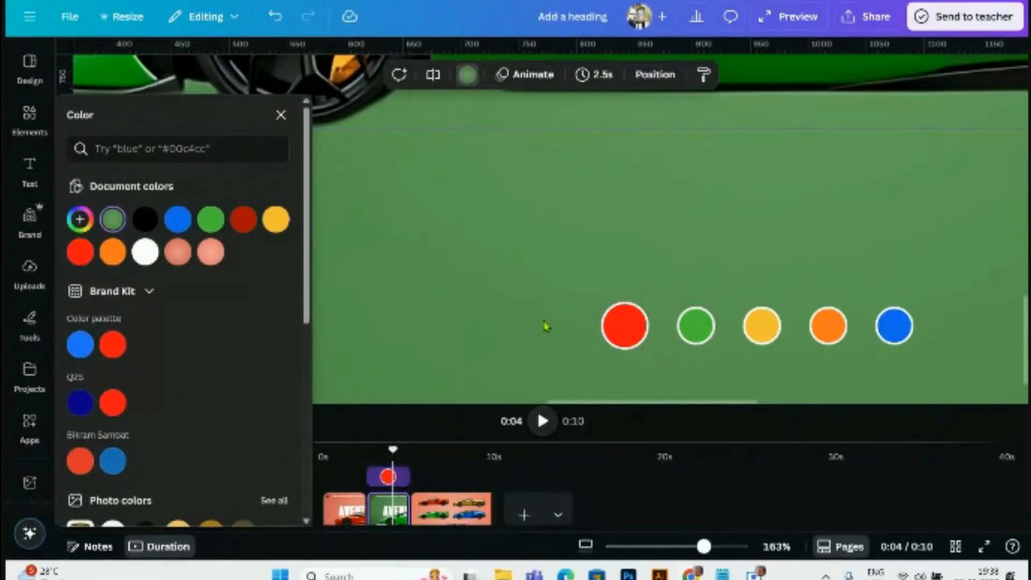
left_click_drag(606, 44, 631, 299)
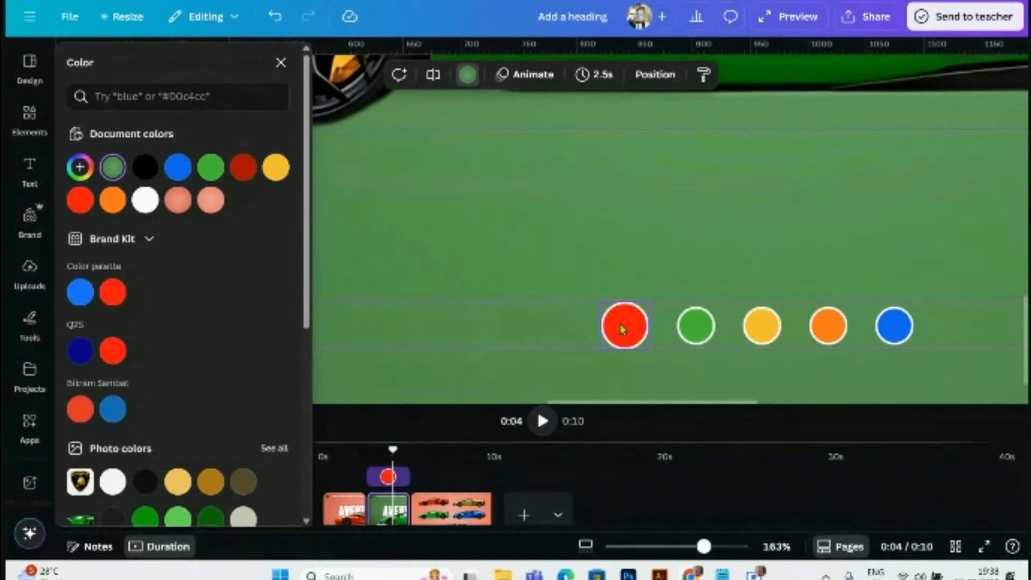
- Shrink the red selector dot on page 2 to the size of the other dots, keeping it aligned with the row
left_click(621, 329)
scroll(612, 321, "up", 3)
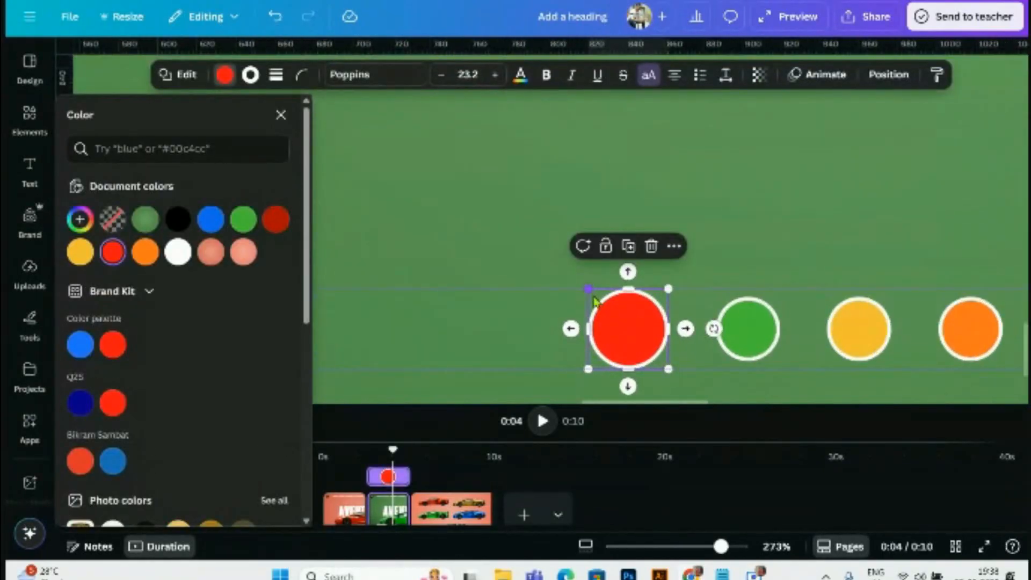
left_click_drag(594, 297, 597, 300)
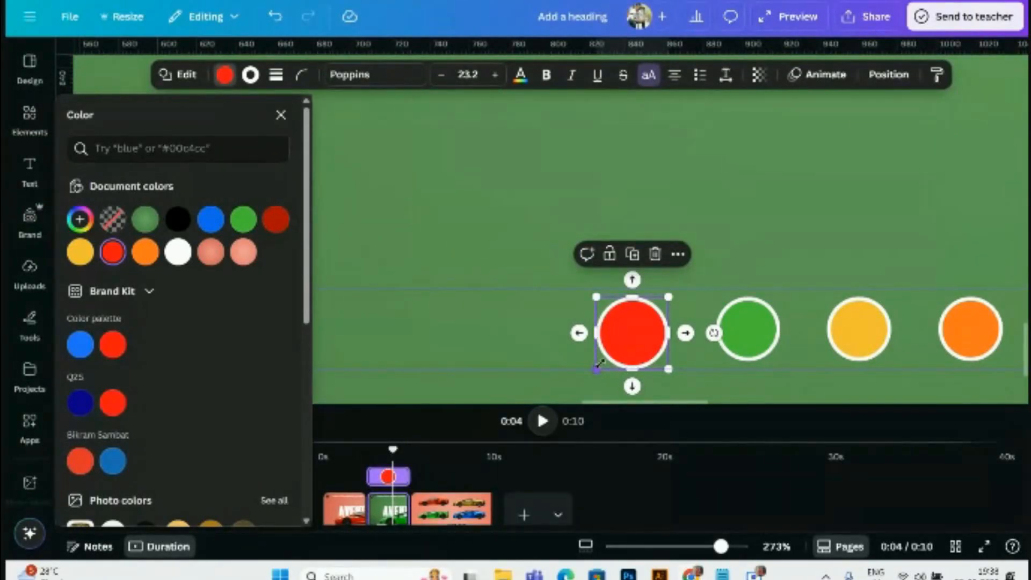
left_click_drag(597, 366, 604, 361)
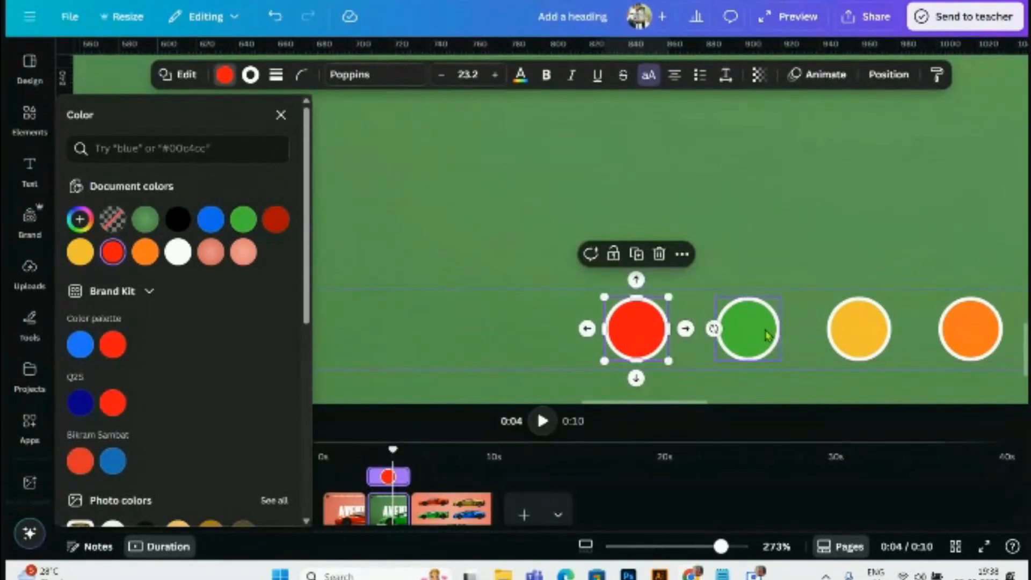
- Enlarge the green selector dot on page 2 to fill the space between the two horizontal guides
left_click(767, 333)
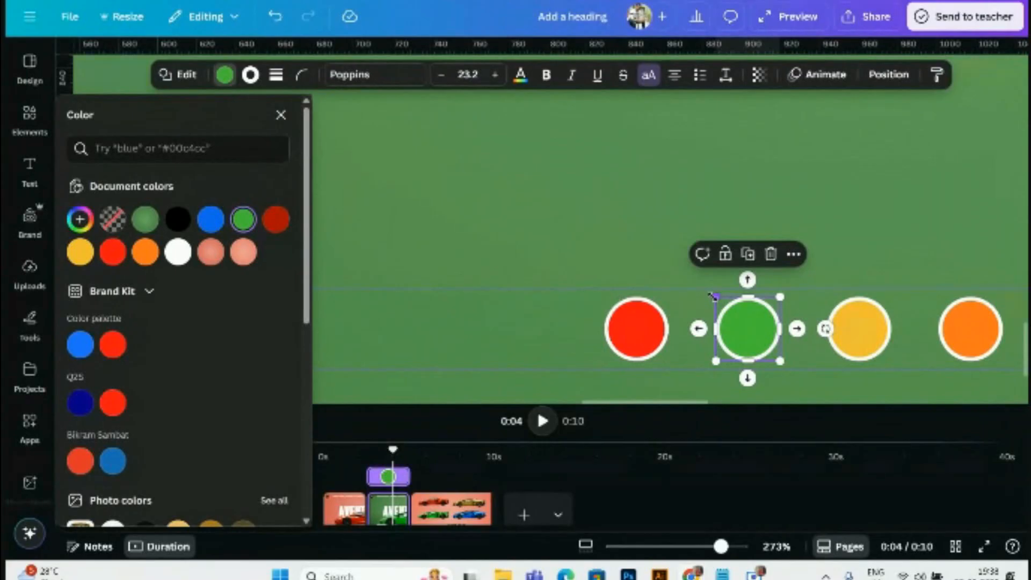
left_click_drag(712, 294, 708, 288)
left_click_drag(780, 360, 788, 369)
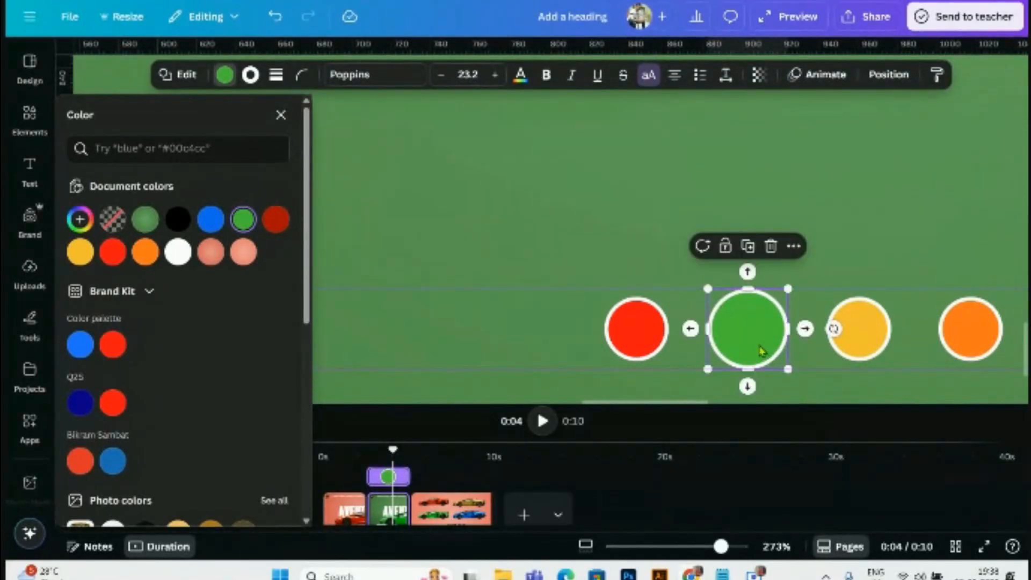
left_click(819, 400)
left_click(654, 329)
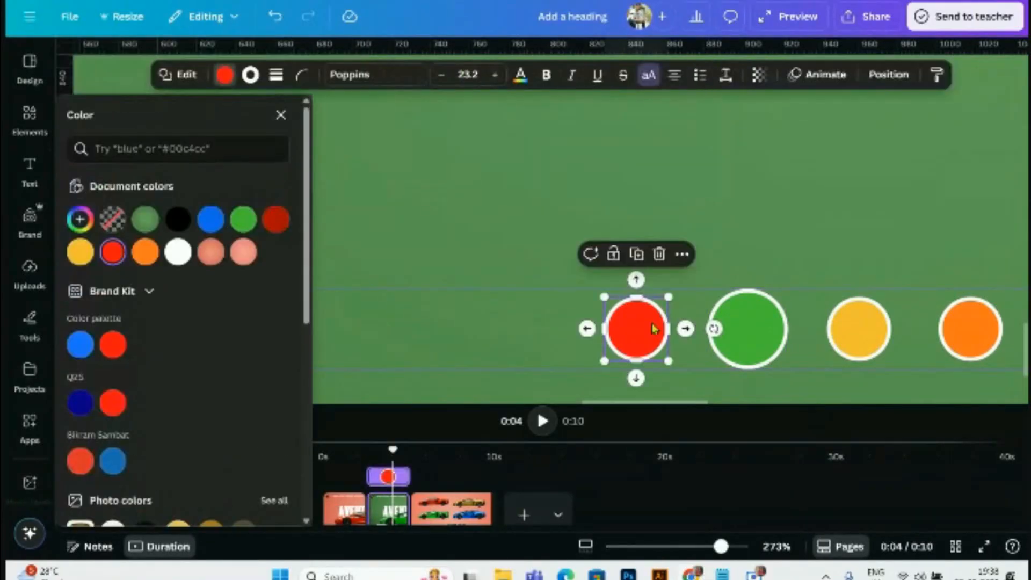
scroll(654, 329, "down", 8)
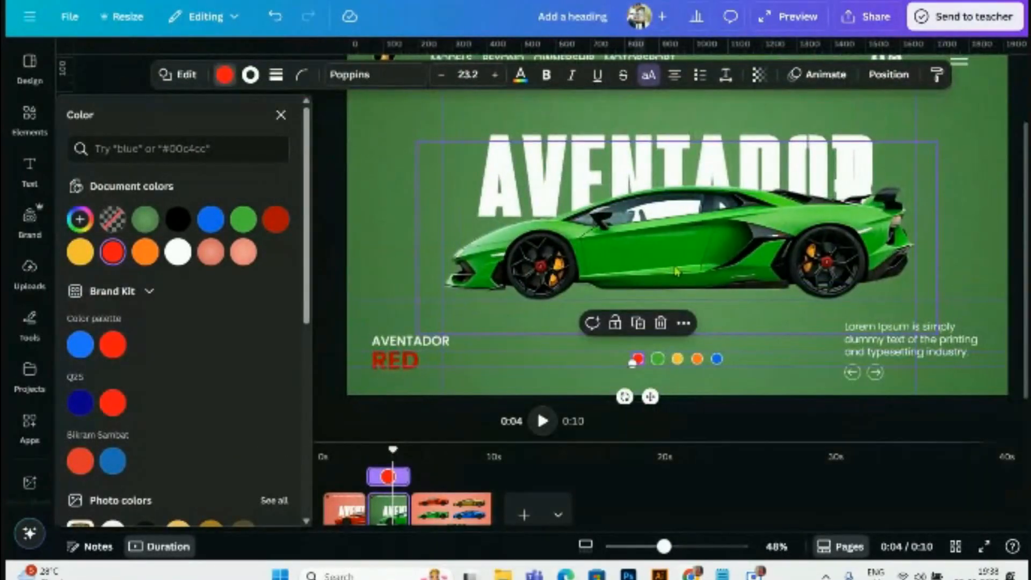
scroll(679, 379, "up", 3)
scroll(663, 372, "up", 2)
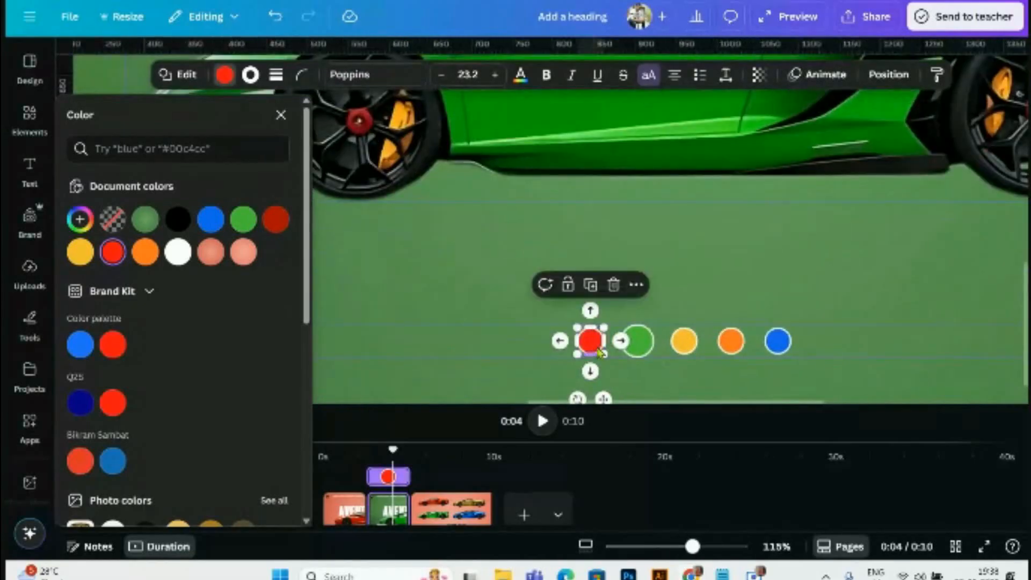
left_click(644, 346)
left_click(698, 376)
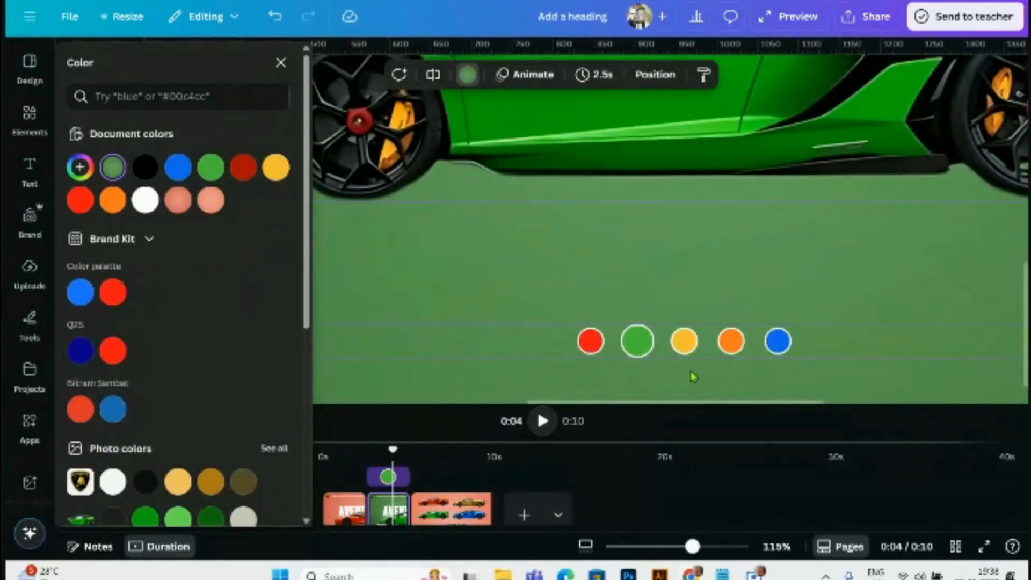
scroll(698, 376, "down", 5)
- Replace the RED label under the small AVENTADOR caption on page 2 with GREEN
left_click(802, 311)
scroll(382, 340, "up", 5)
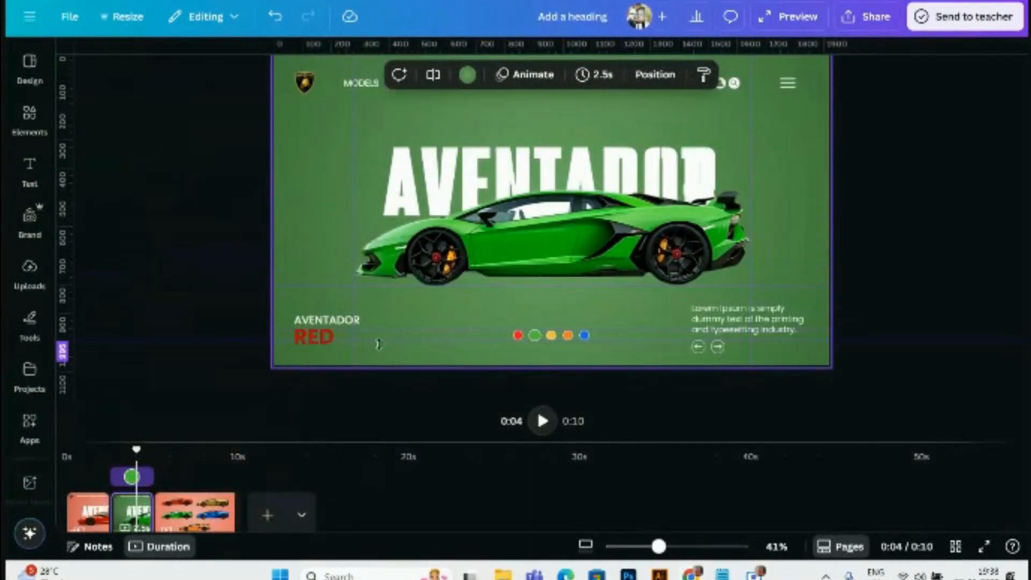
double_click(159, 339)
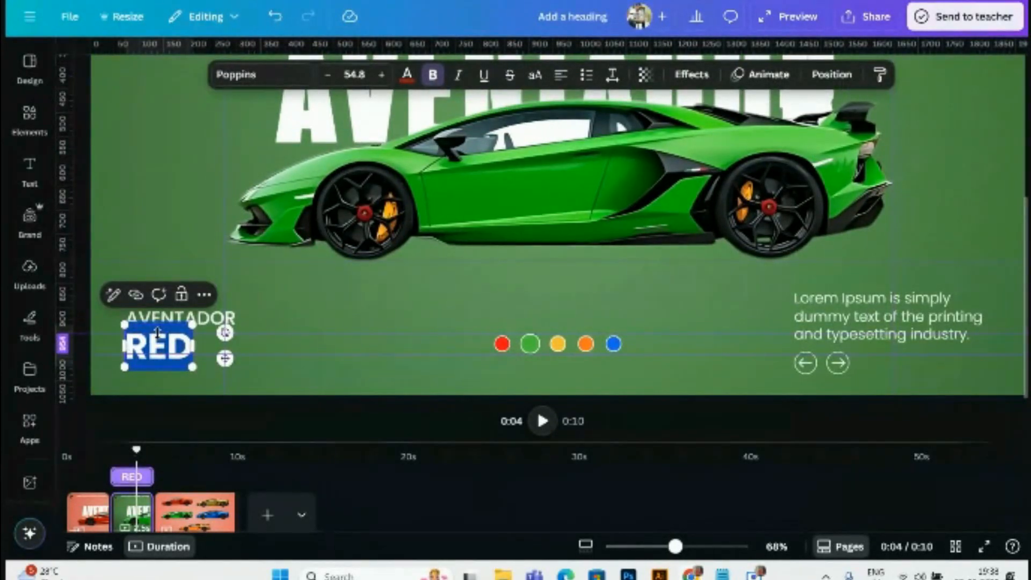
type("GREEN")
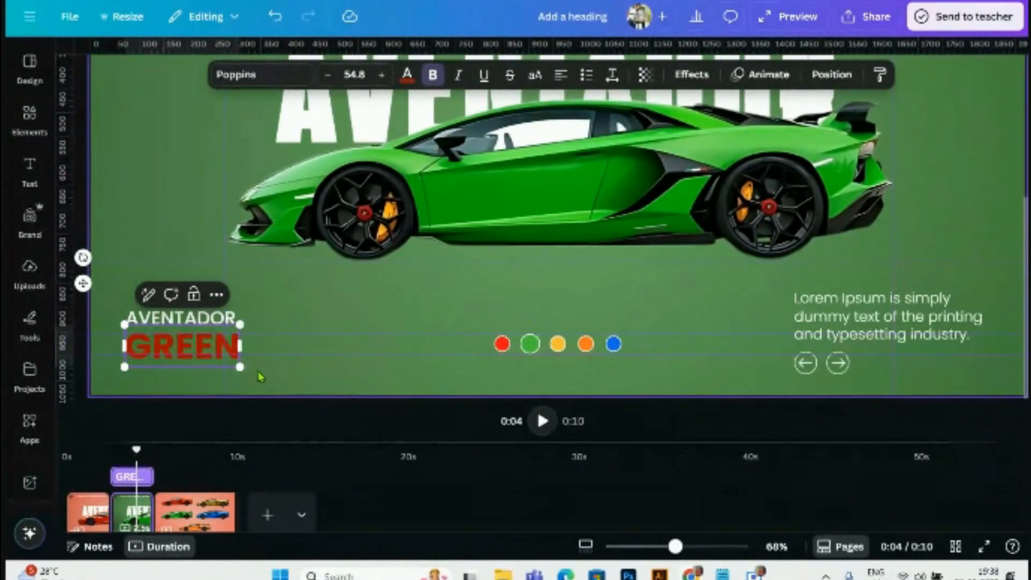
left_click(279, 383)
- Recolour the GREEN label on page 2 with the light green #7FFD6F
left_click(176, 364)
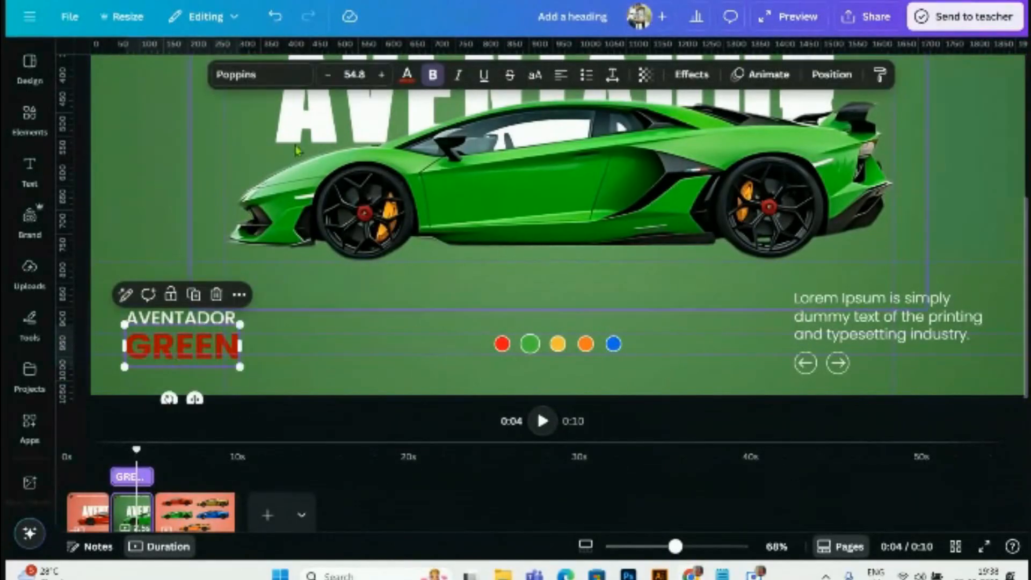
left_click(407, 75)
left_click(177, 221)
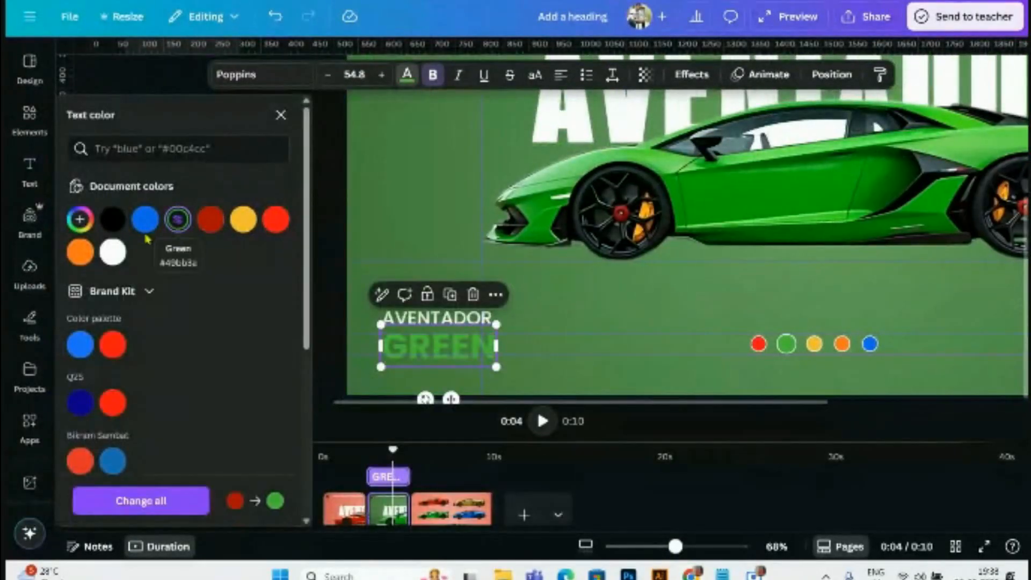
left_click(79, 219)
mouse_move(214, 272)
left_mouse_down()
mouse_move(225, 280)
mouse_move(189, 253)
left_mouse_up()
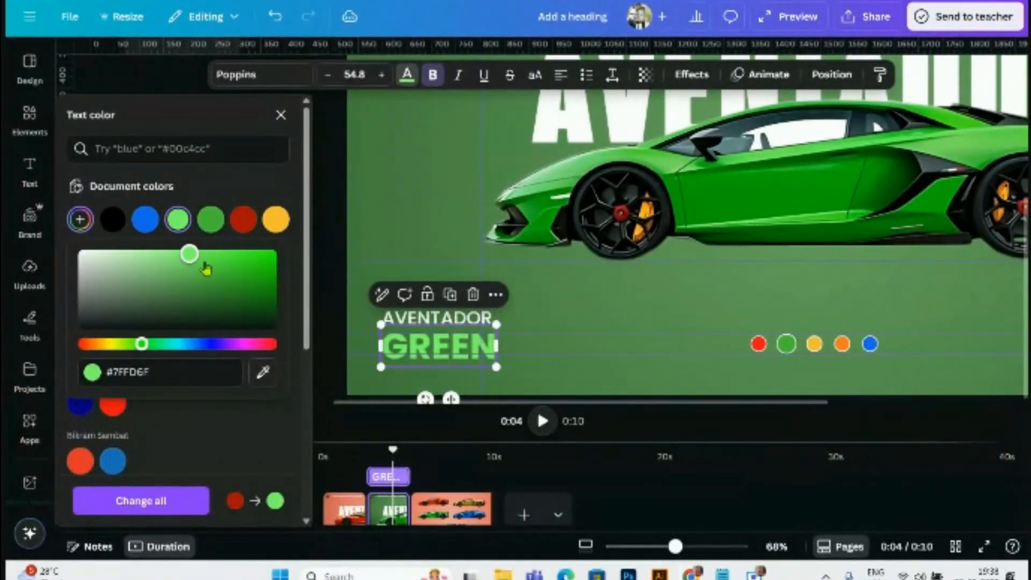
left_click(563, 379)
- Compare the green car page with the red car page at full-page view
scroll(562, 374, "down", 3)
left_click(905, 320)
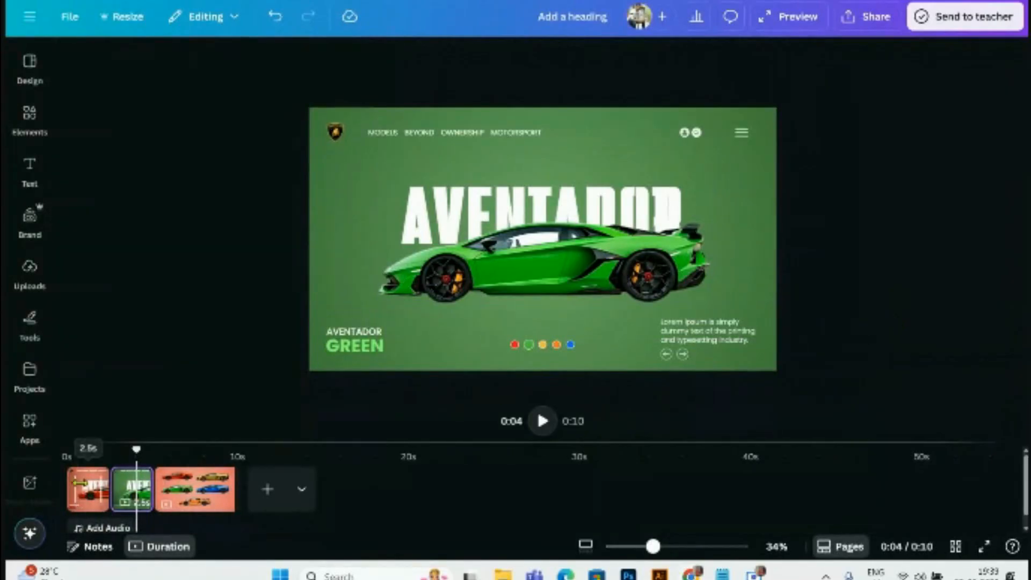
left_click(85, 489)
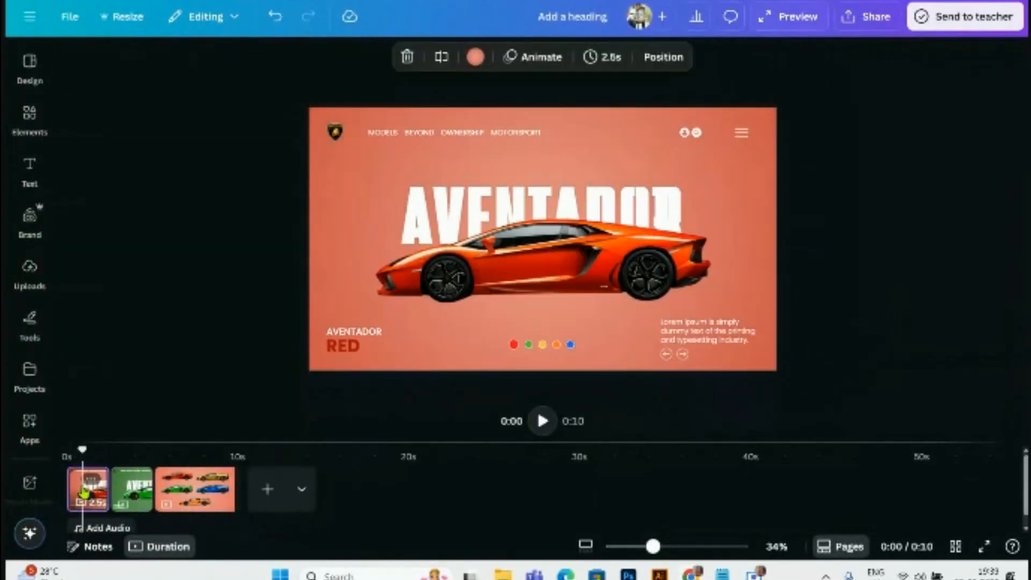
left_click(136, 500)
left_click(884, 301)
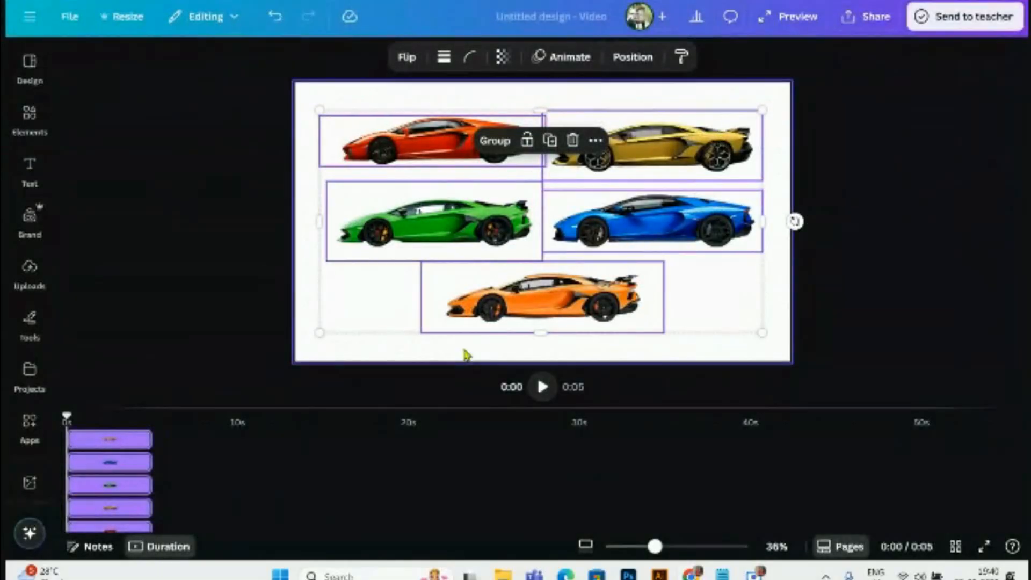
- Deselect the five cars and show rulers and guides in the untitled video design
left_click(373, 349)
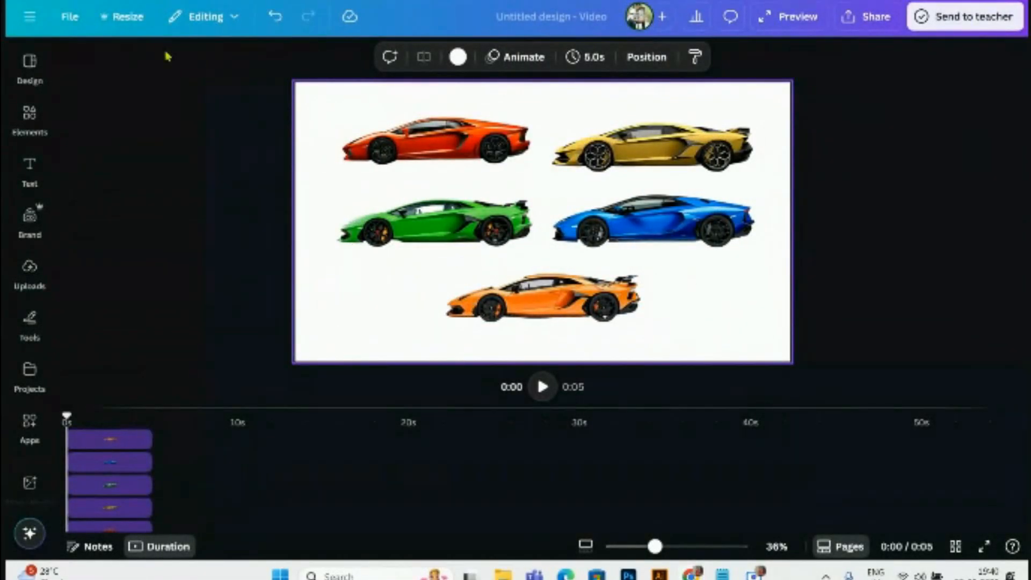
left_click(63, 22)
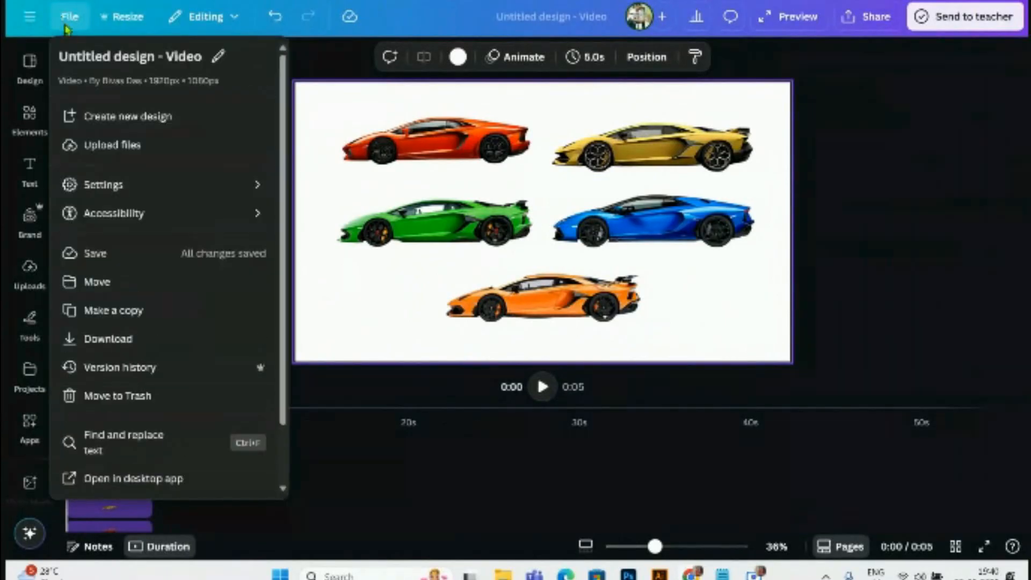
mouse_move(122, 187)
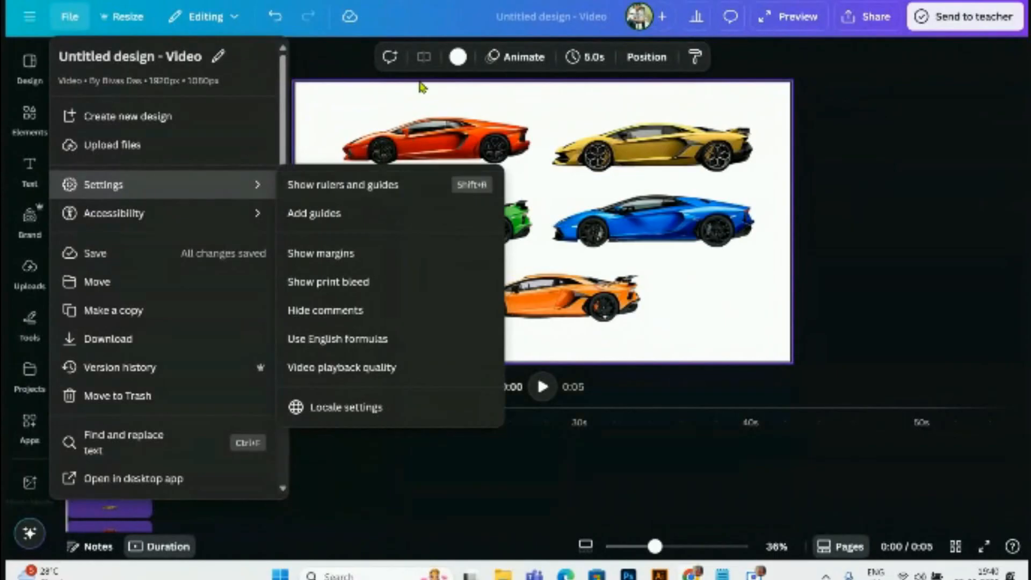
left_click(356, 189)
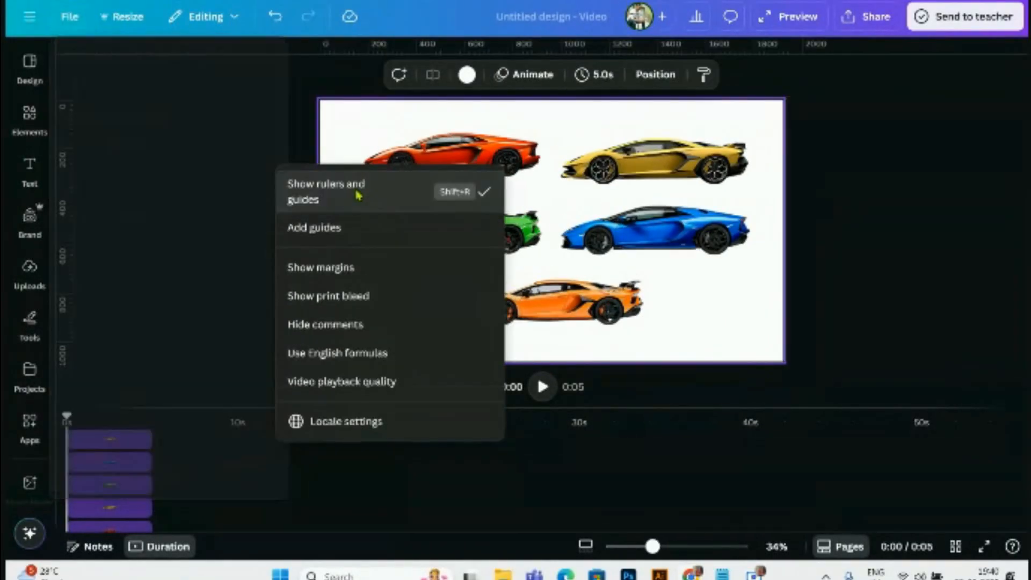
left_click(831, 173)
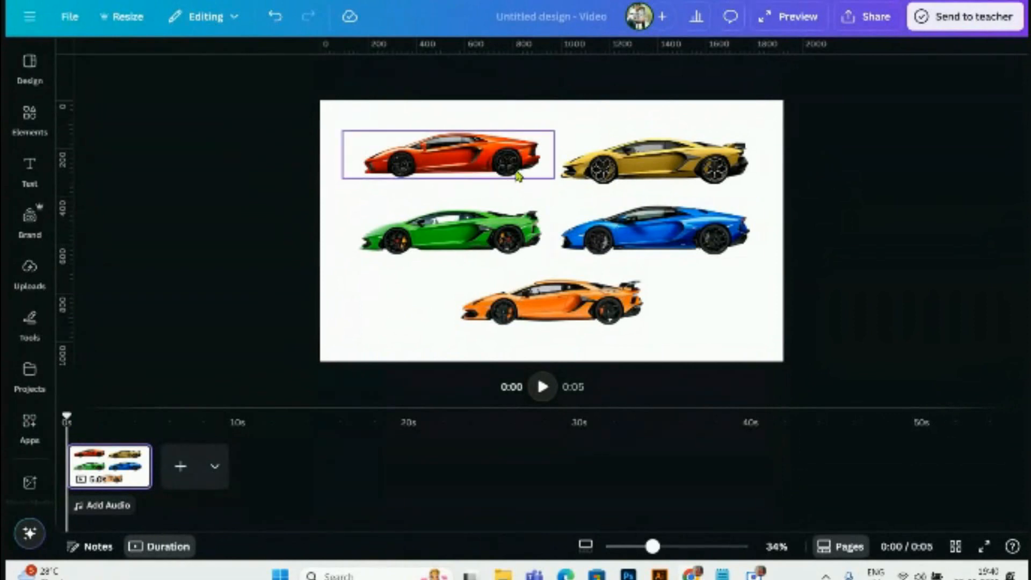
- Compare the bounds of the red and yellow car images in the upper row
left_click(463, 170)
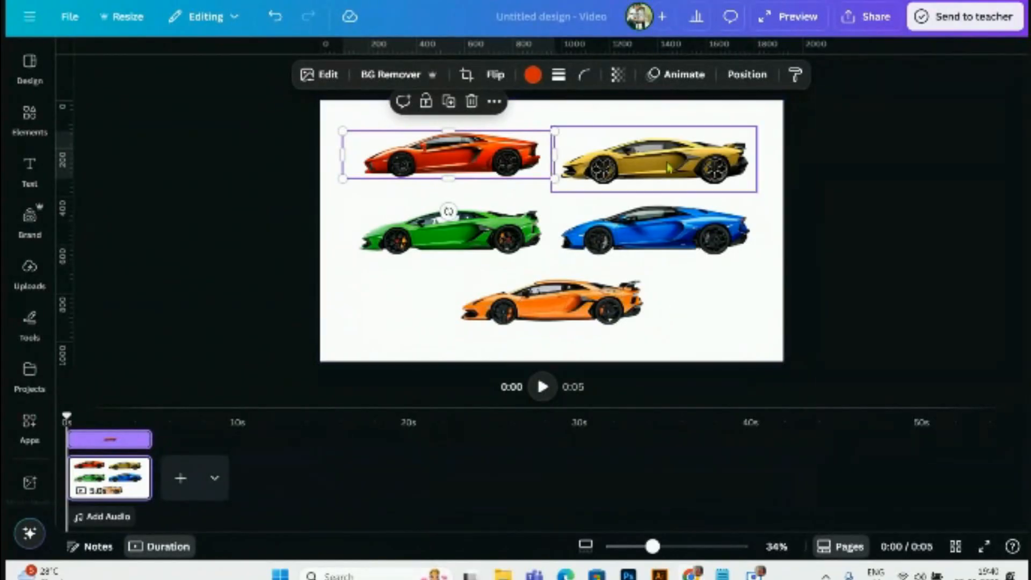
left_click(610, 180)
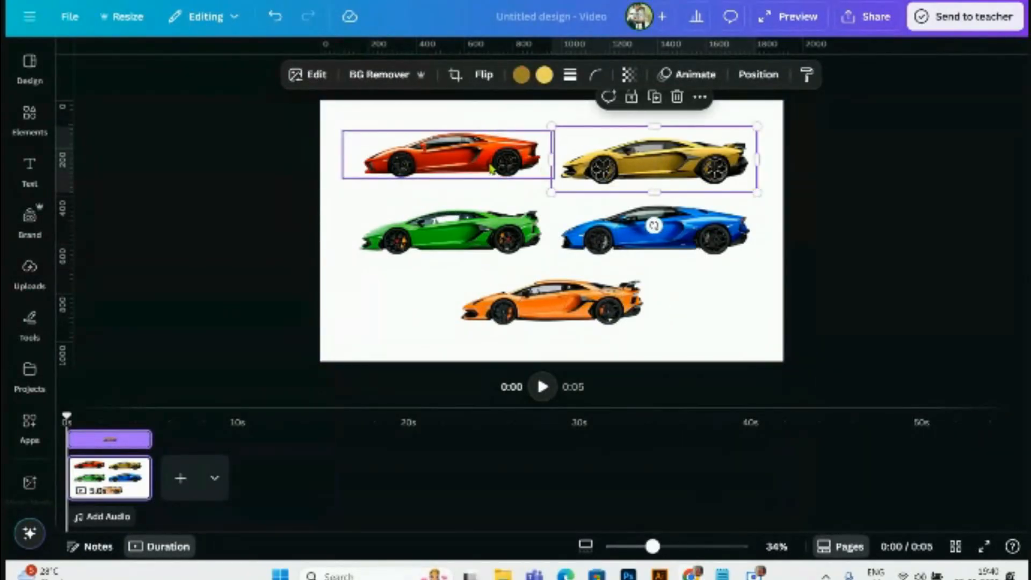